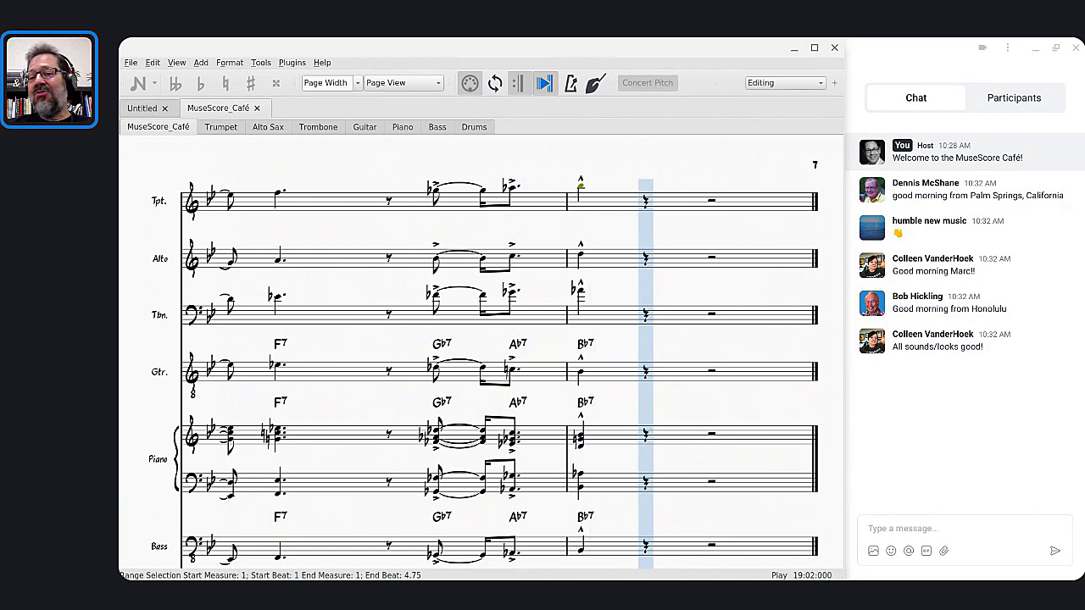
Stop playback and return to the beginning of the score with the whole first page in view.
key(space)
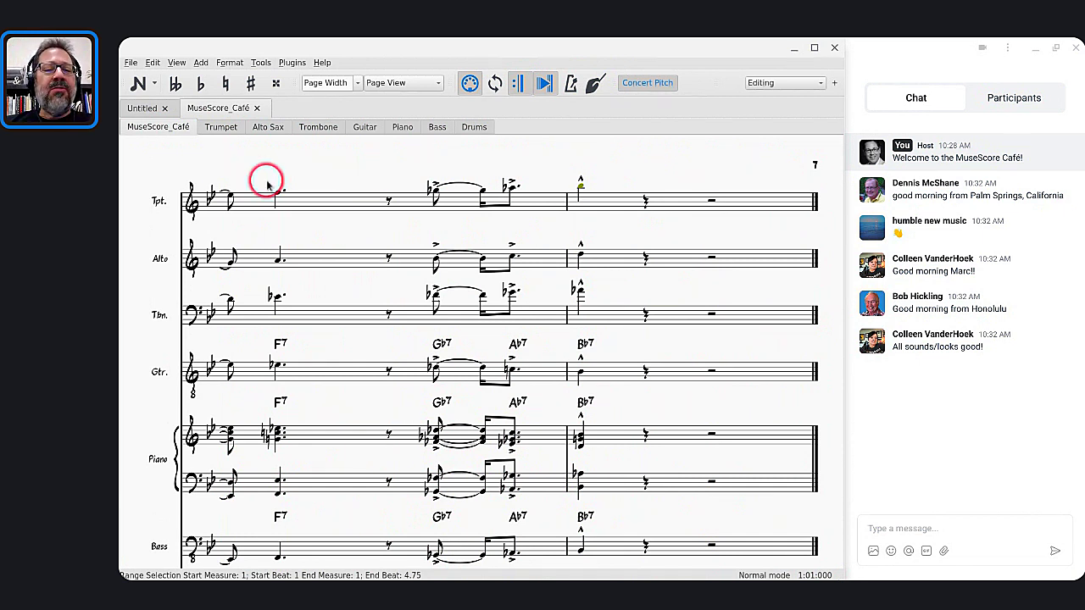
key(Home)
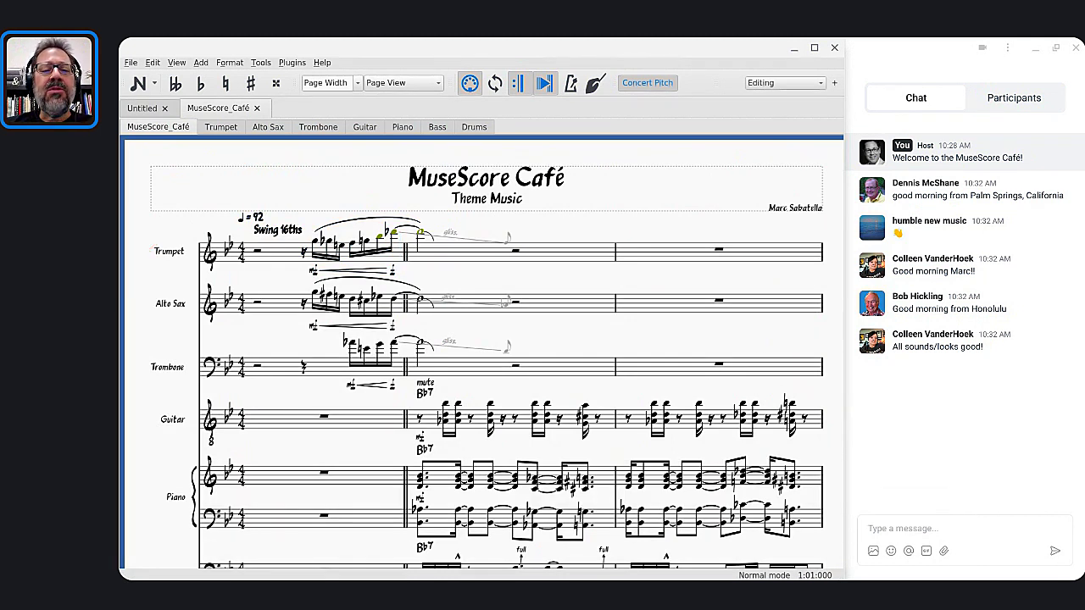
key(ctrl+minus)
scroll(486, 350, down, 1)
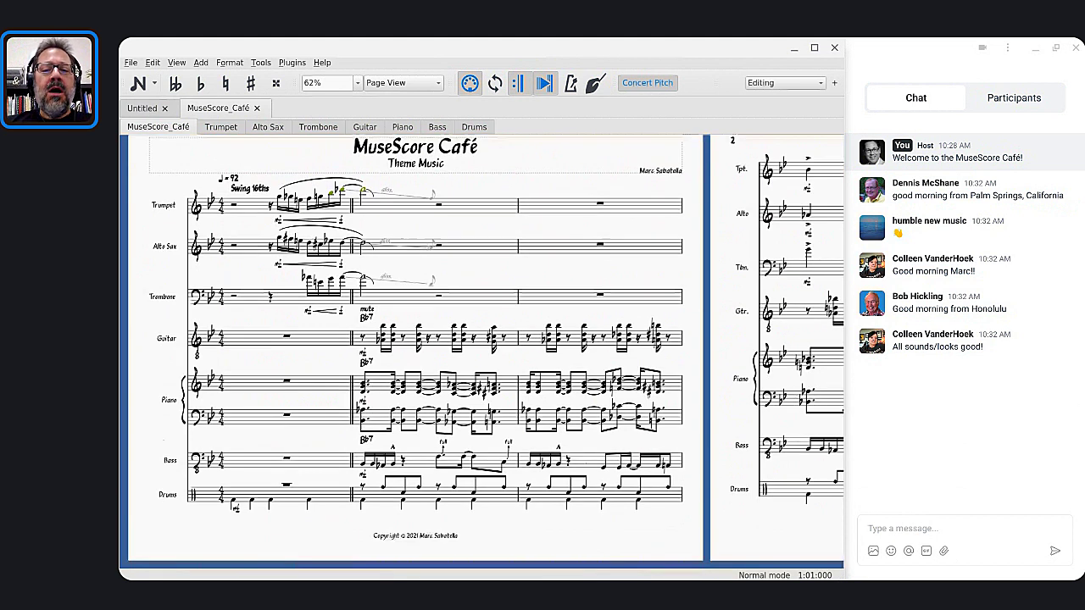
key(ctrl+minus)
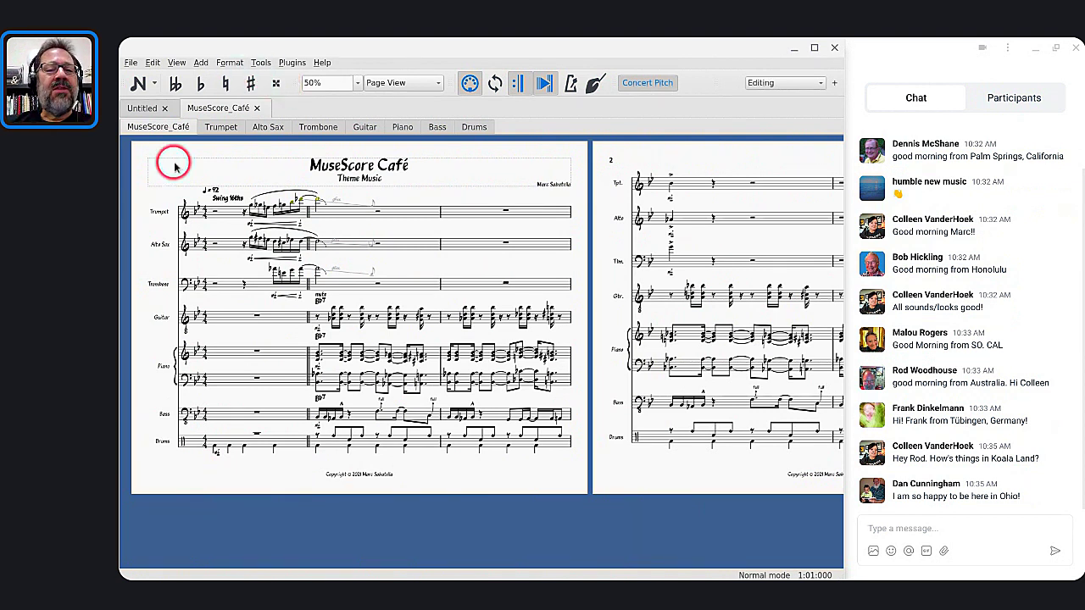
Try portrait orientation for the score in the page settings and look through the reflowed pages.
click(232, 64)
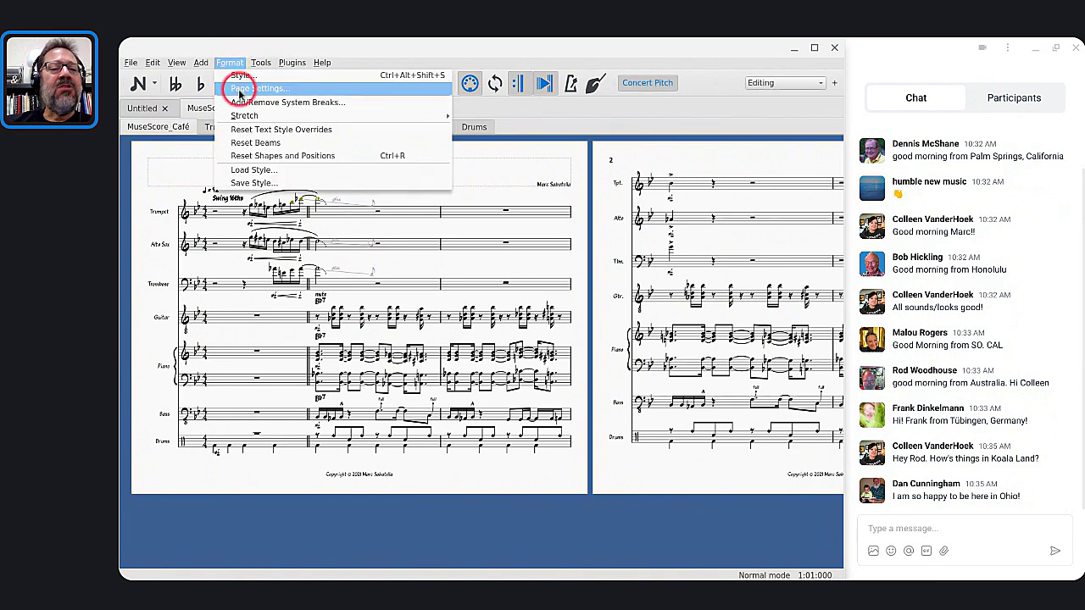
click(241, 90)
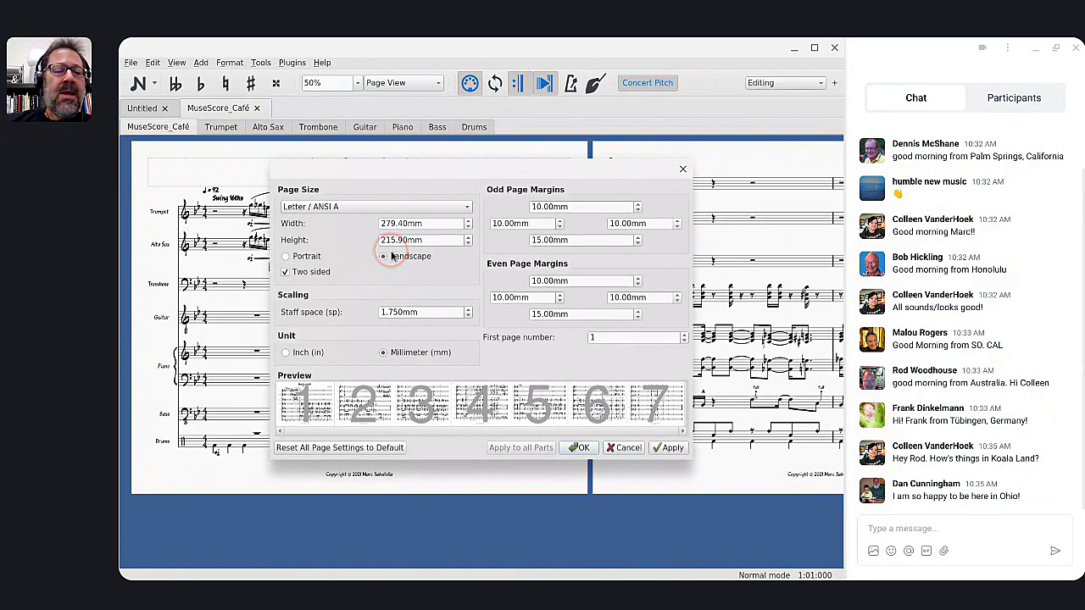
click(286, 261)
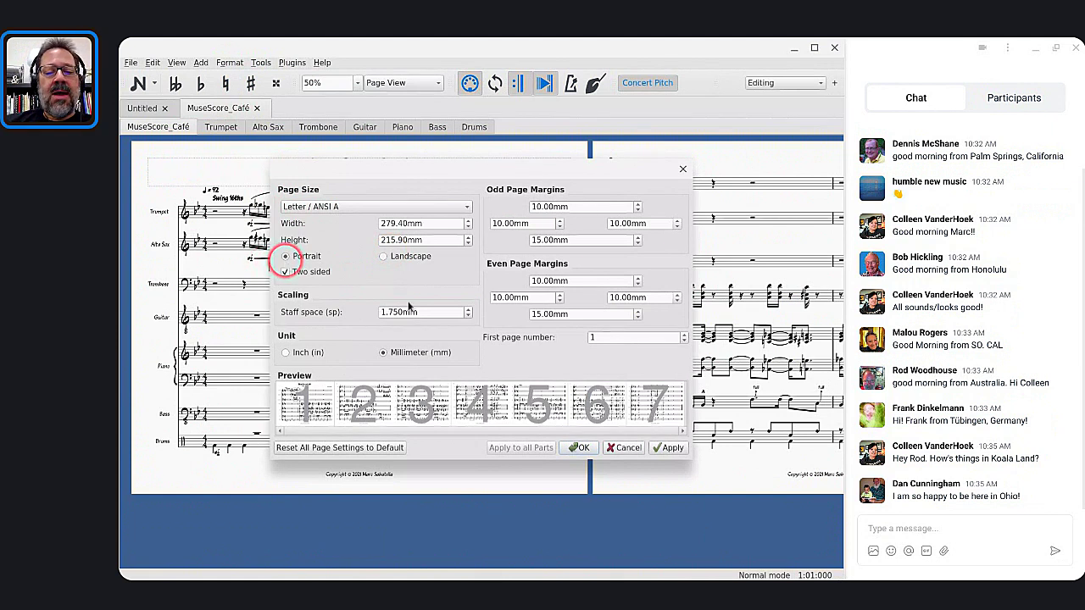
click(580, 449)
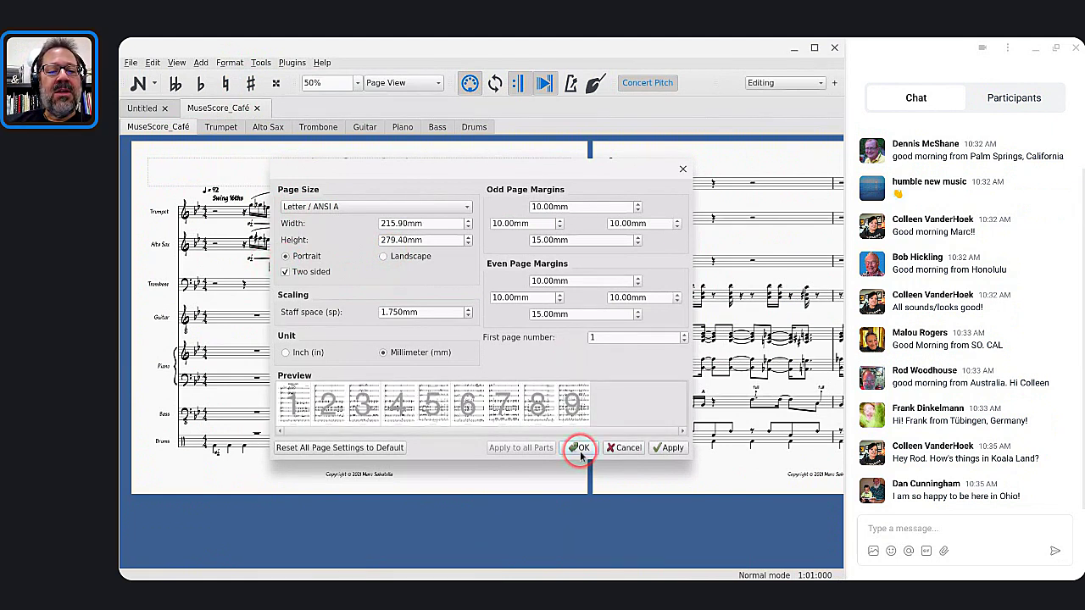
scroll(387, 339, down, 3)
scroll(392, 341, up, 5)
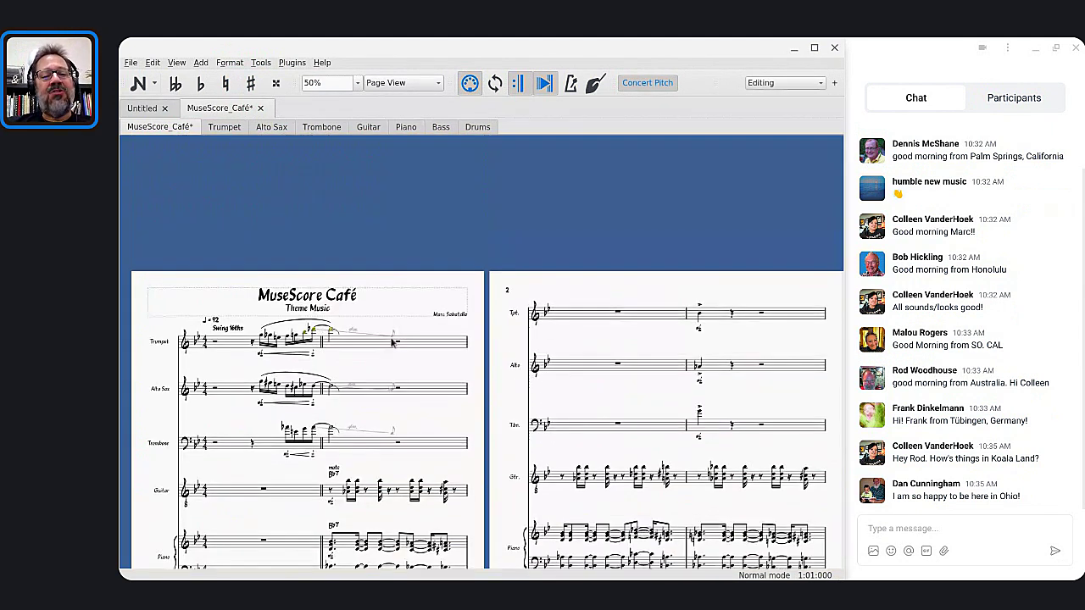
scroll(392, 341, down, 3)
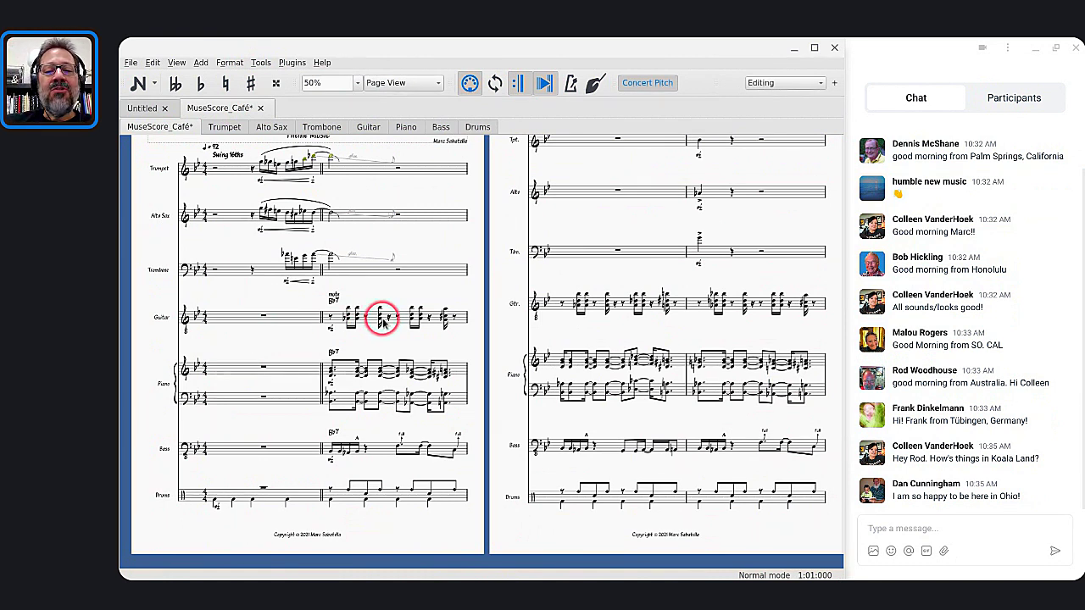
scroll(380, 310, right, 4)
scroll(509, 298, right, 4)
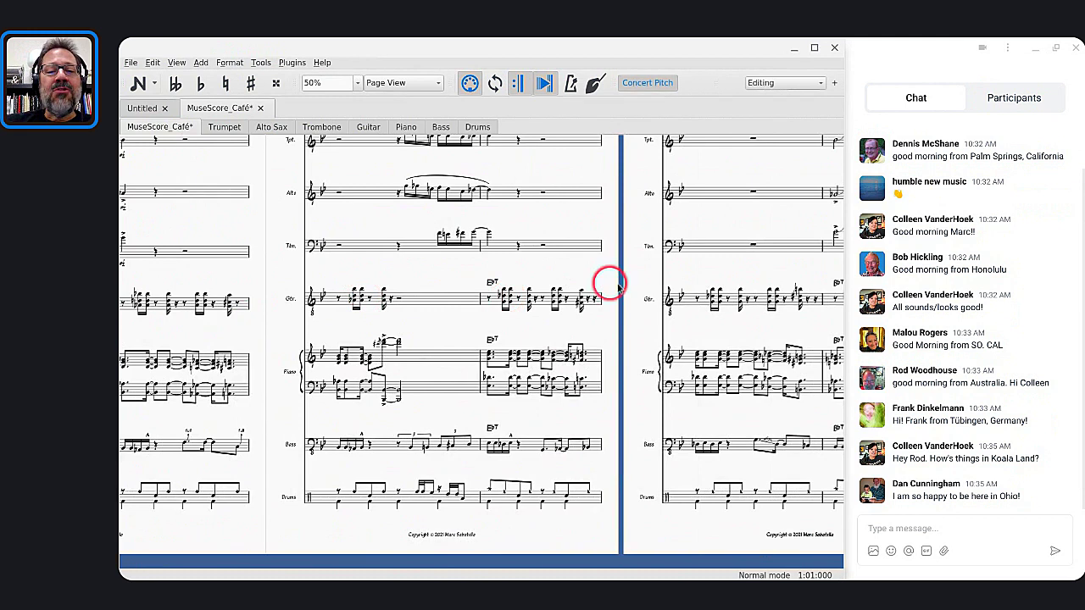
Undo the page orientation change and look through the pages in landscape.
key(ctrl+z)
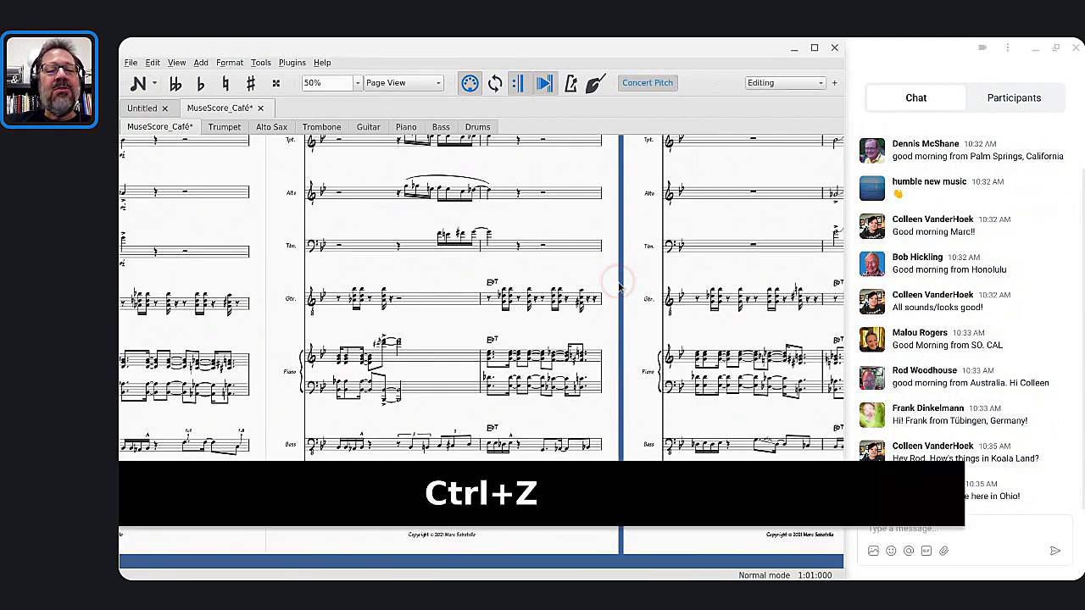
key(ctrl+z)
scroll(373, 310, left, 8)
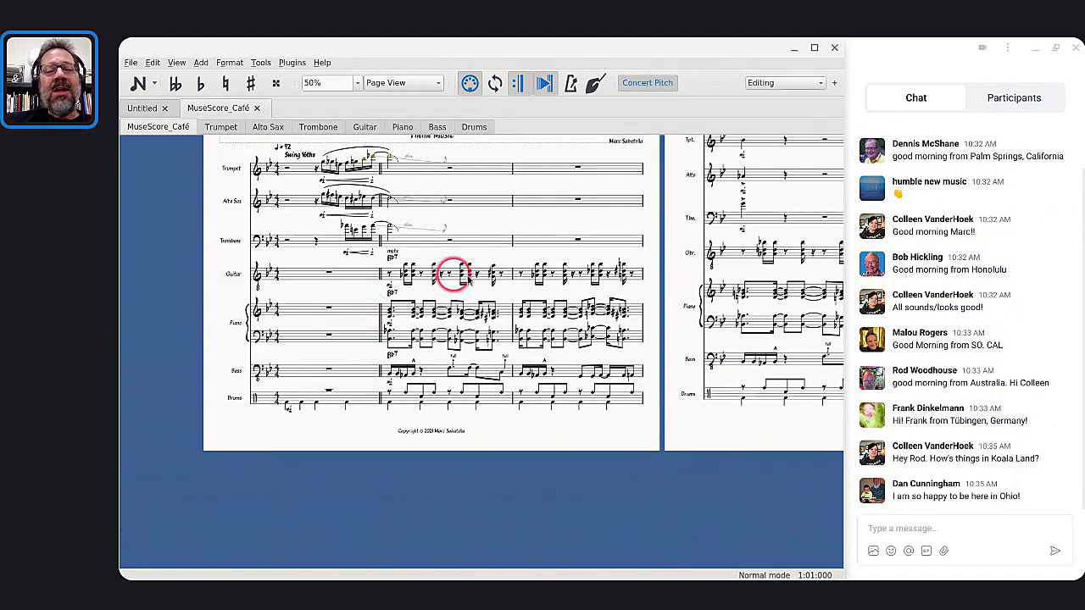
scroll(501, 274, right, 5)
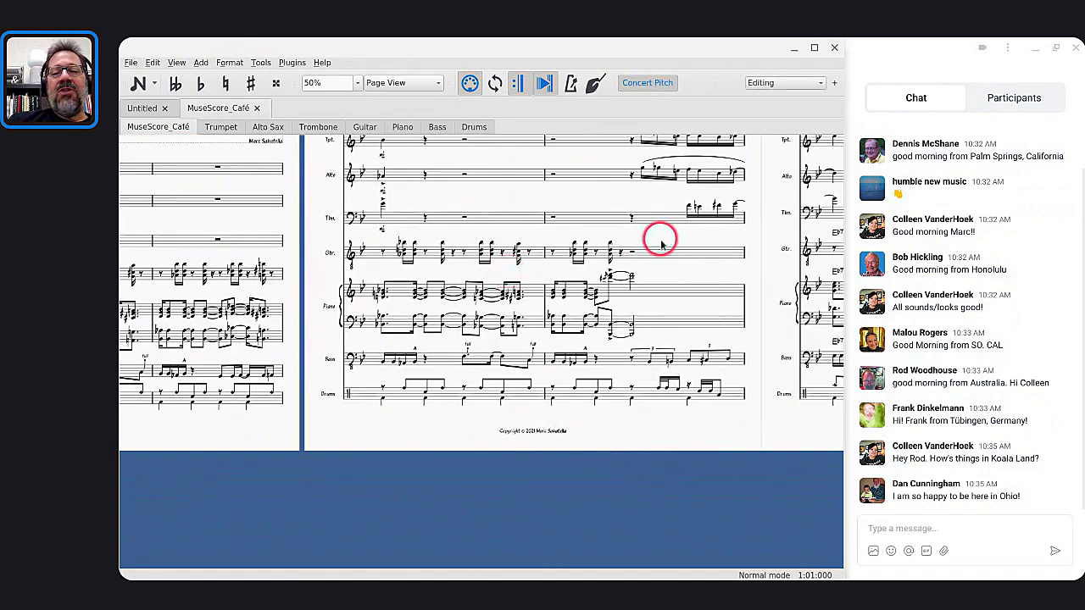
scroll(658, 237, right, 7)
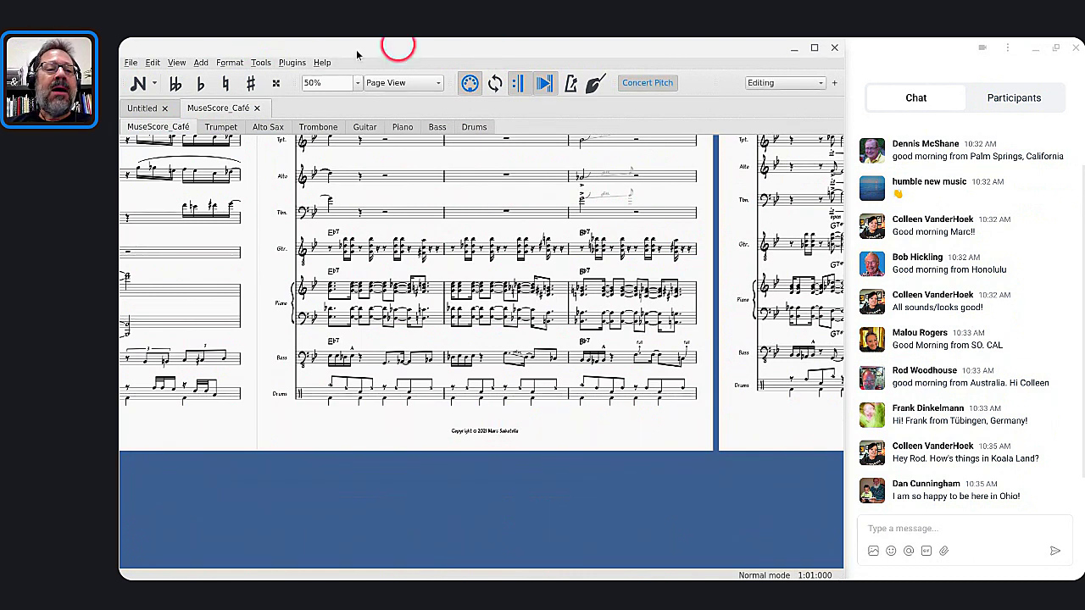
Select portrait orientation in the page settings and reduce the staff space to 1.150 mm.
click(227, 64)
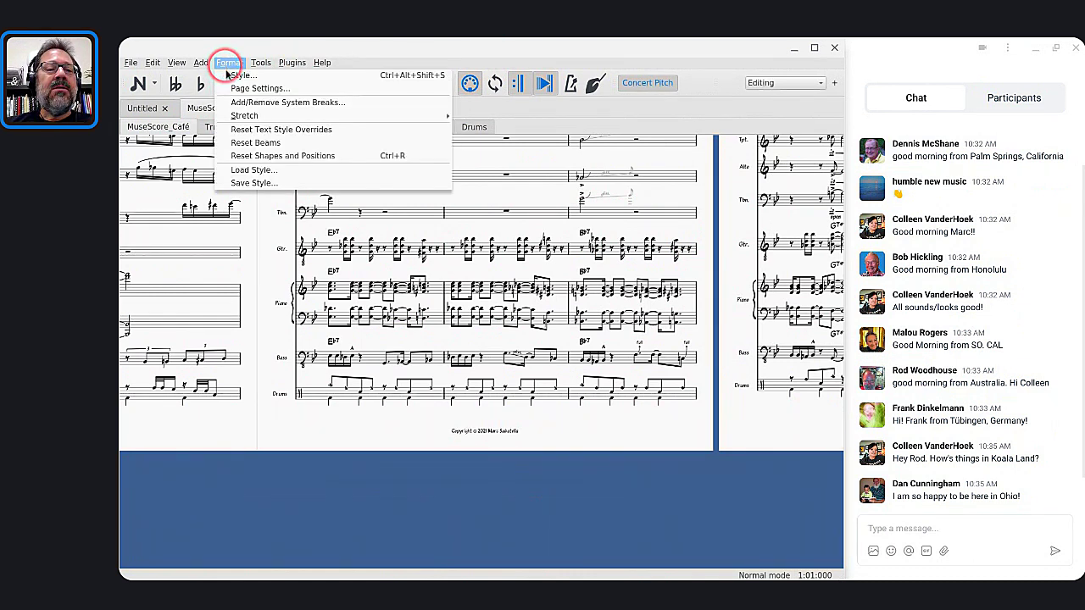
click(243, 89)
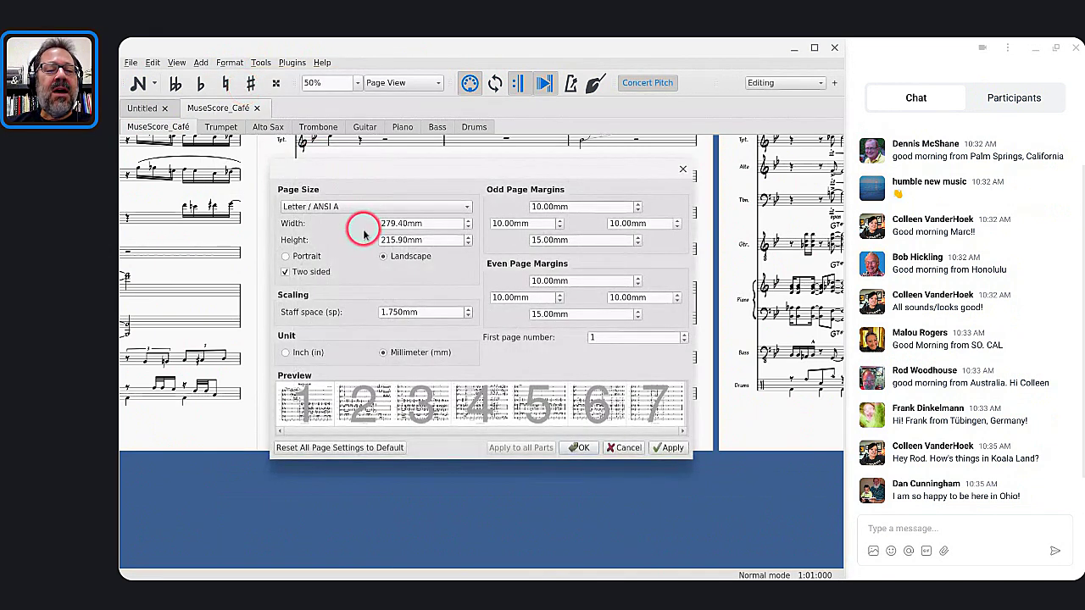
click(286, 257)
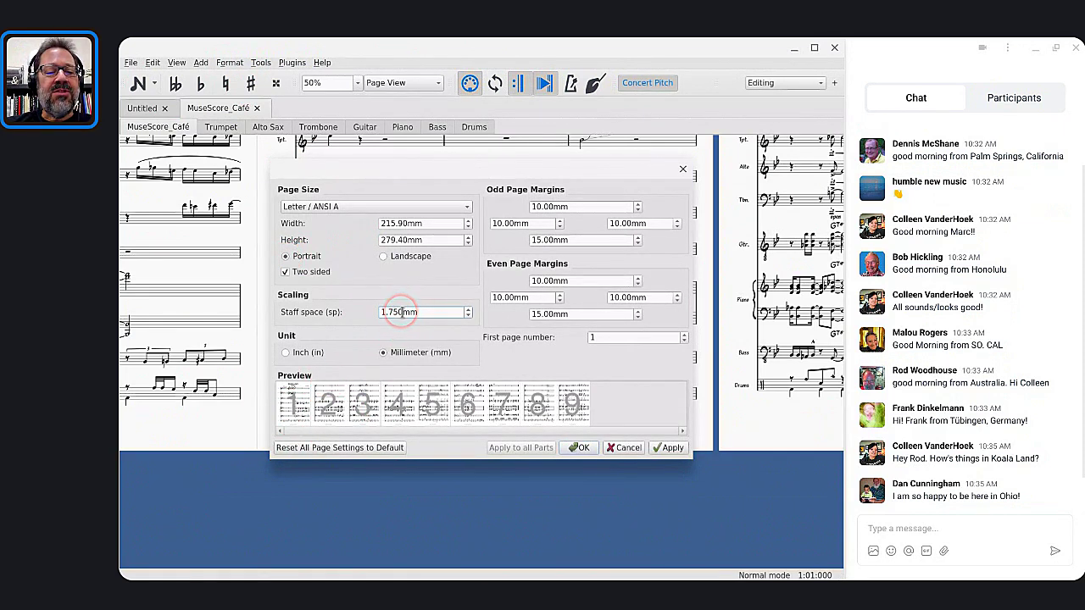
key(Down)
key(Down)
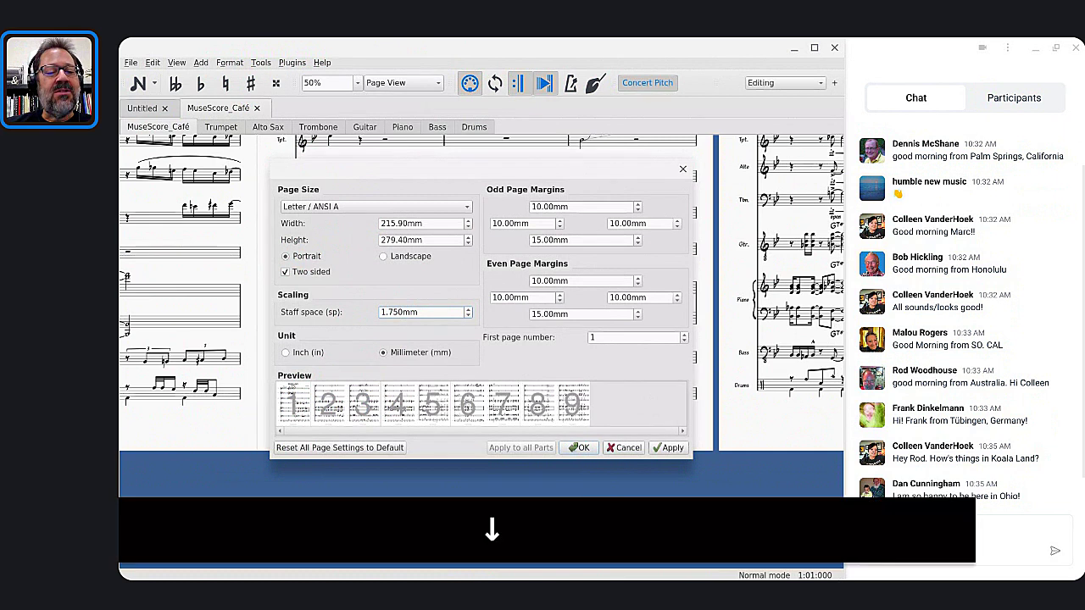
drag(373, 337, 332, 392)
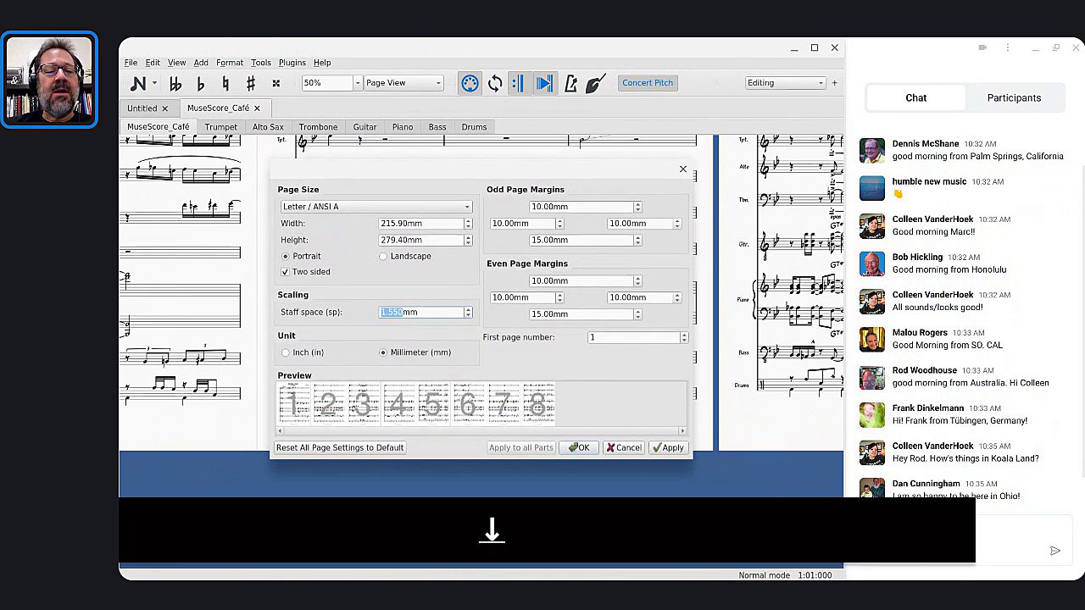
key(Down)
key(Down)
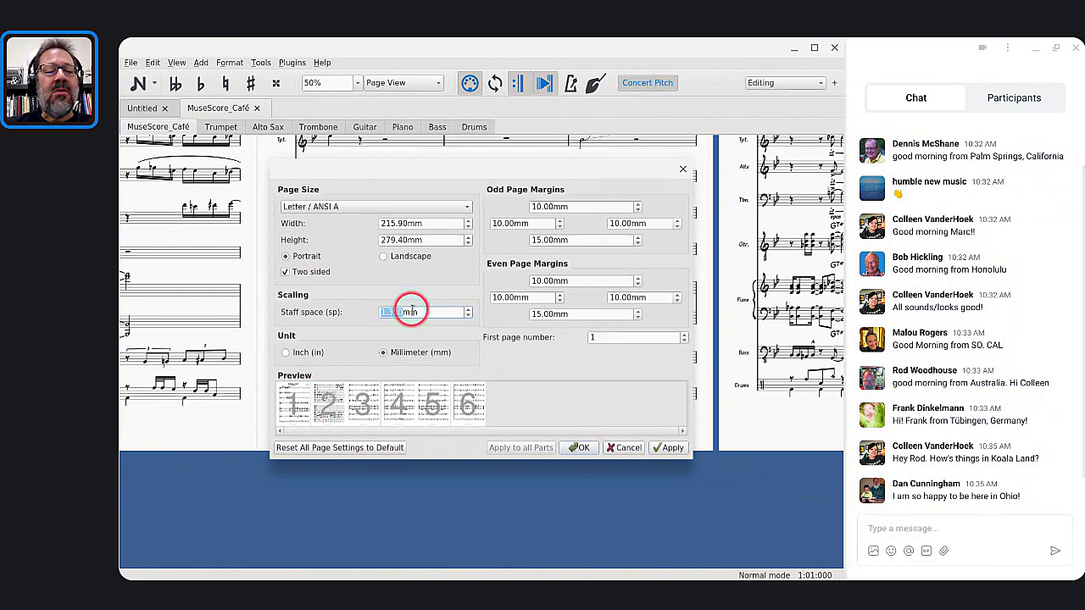
key(Down)
key(Down)
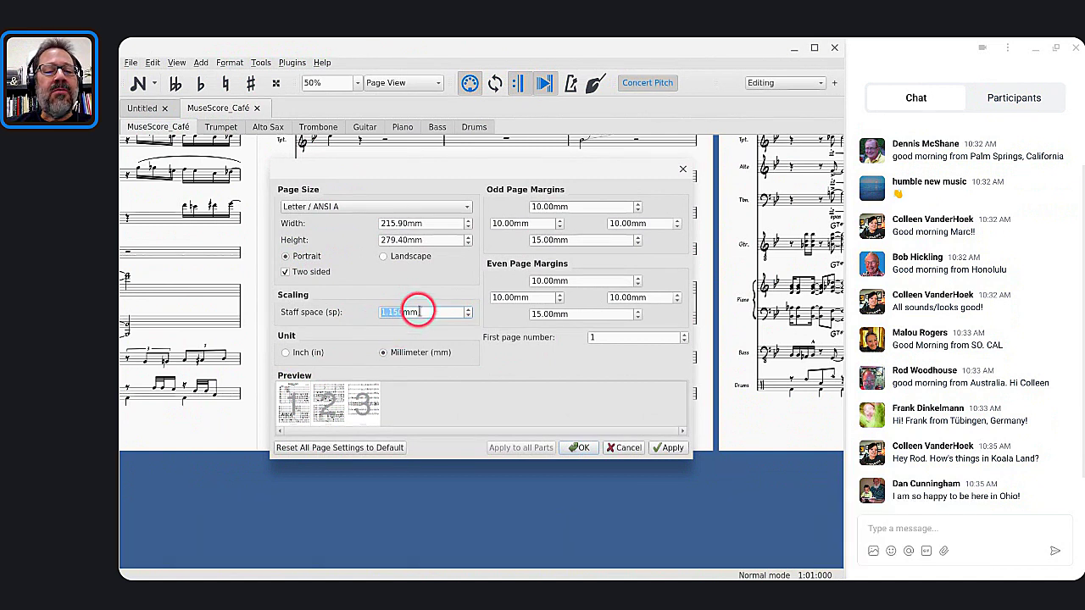
Set the staff space to 1.250 mm and accept the page settings.
click(418, 311)
key(Left)
key(Left)
key(Left)
key(Left)
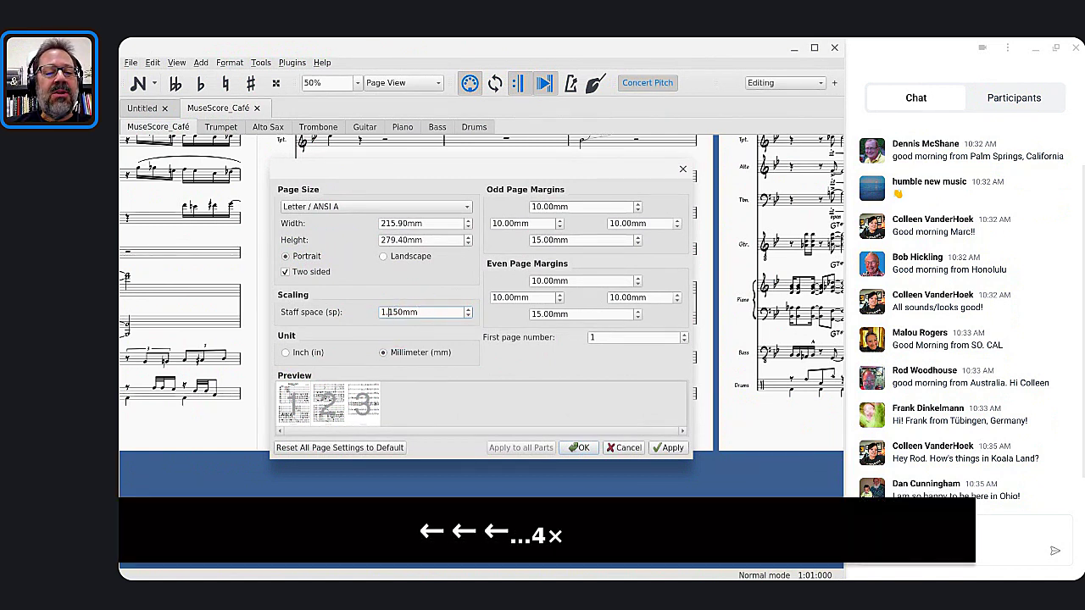
key(shift+Right)
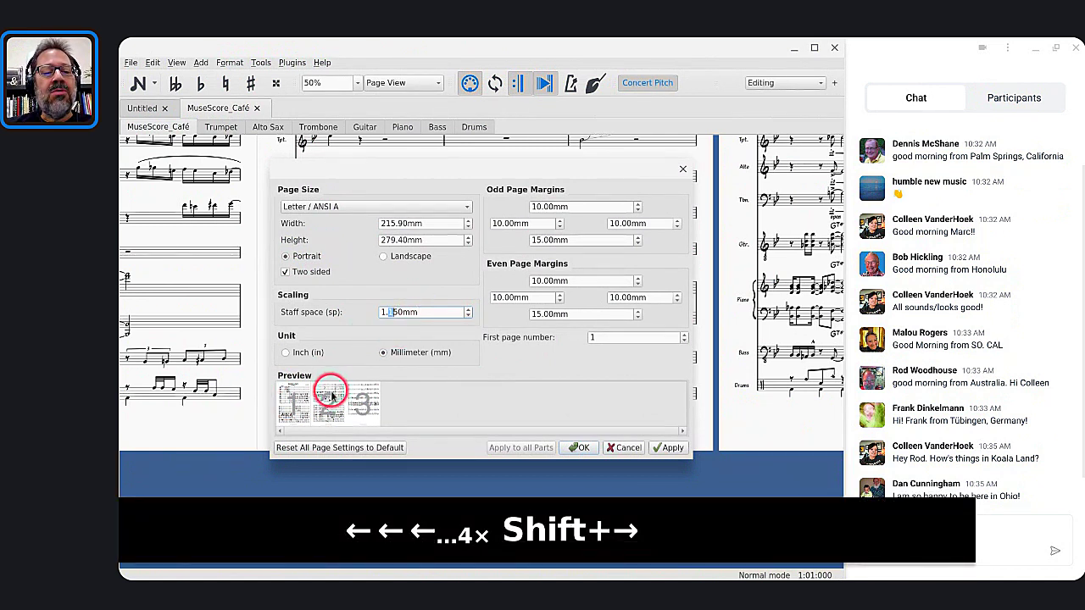
text(2)
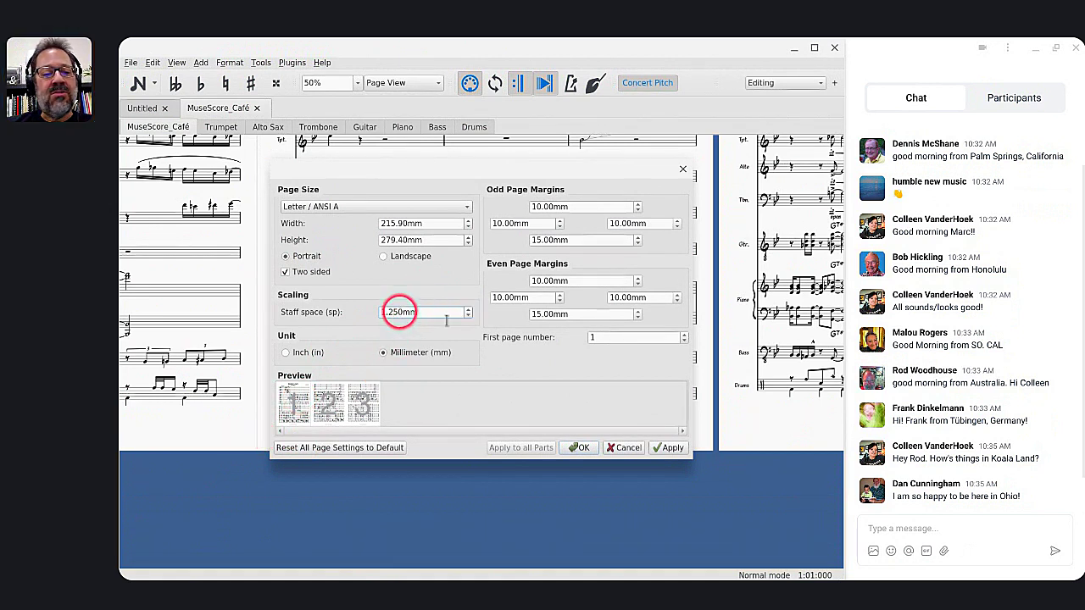
click(581, 448)
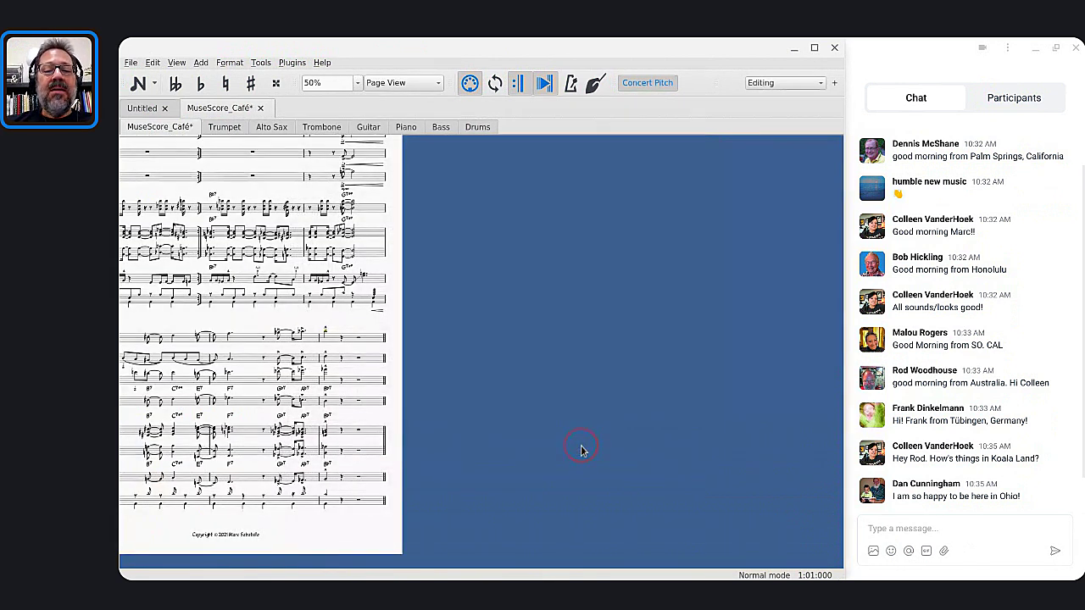
Examine how the systems fit on the portrait pages and review the score's page settings without changing them.
scroll(582, 449, down, 5)
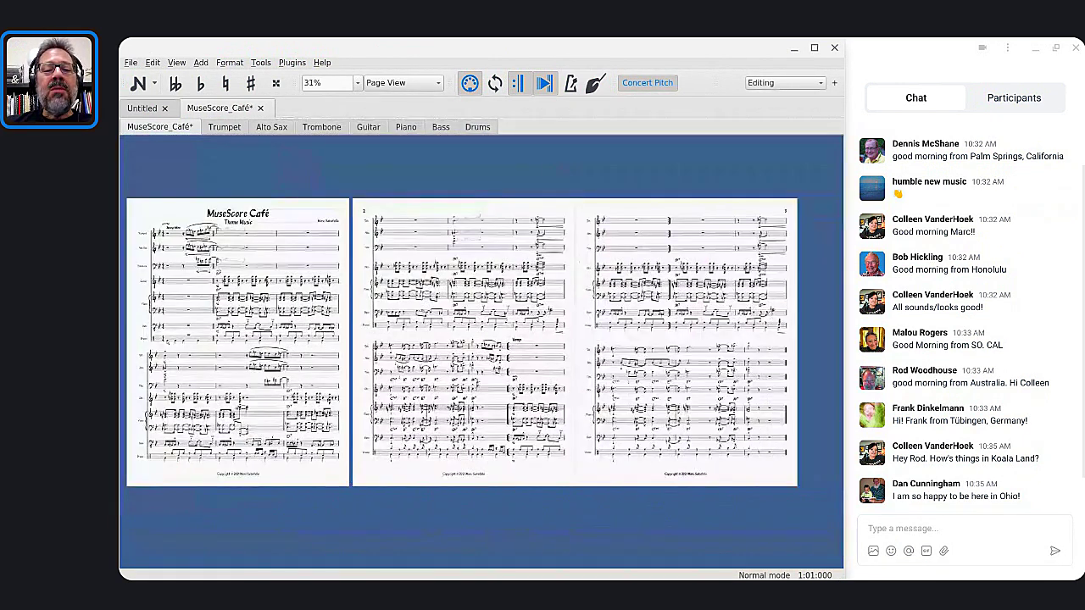
scroll(462, 418, left, 2)
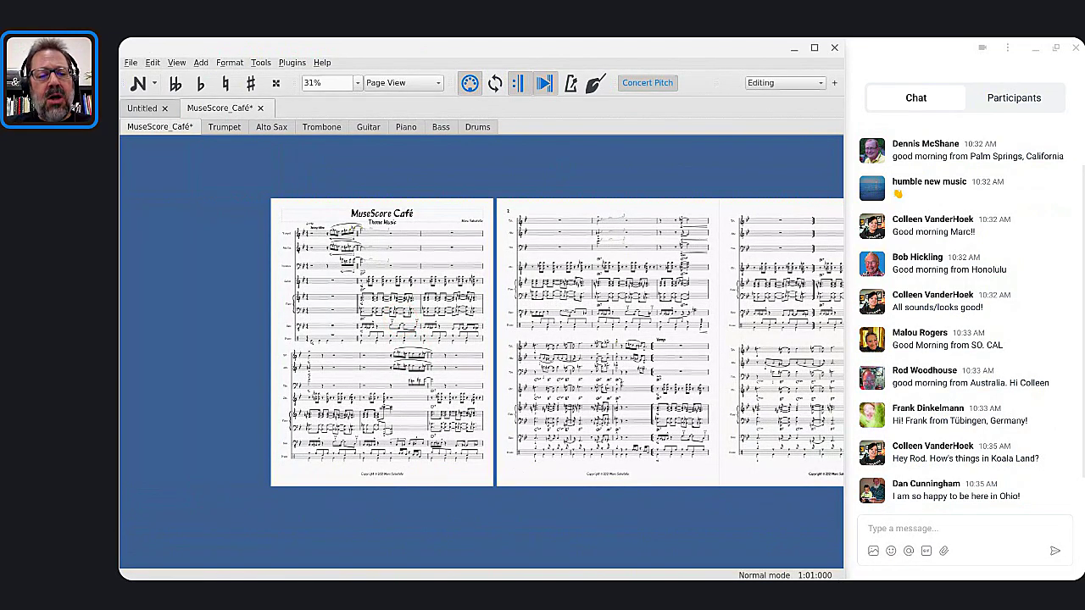
click(387, 277)
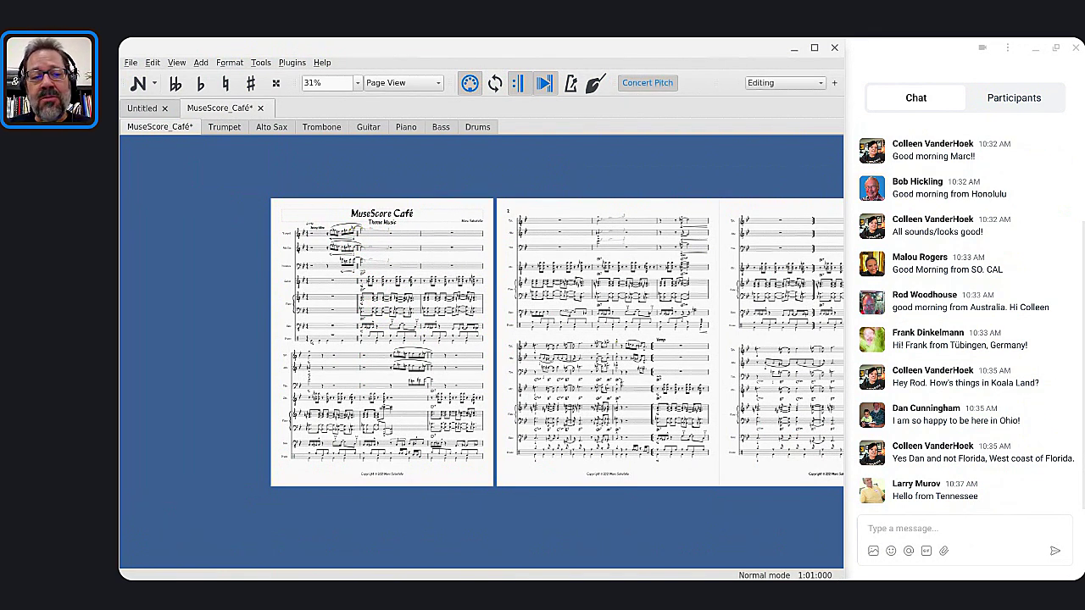
click(232, 64)
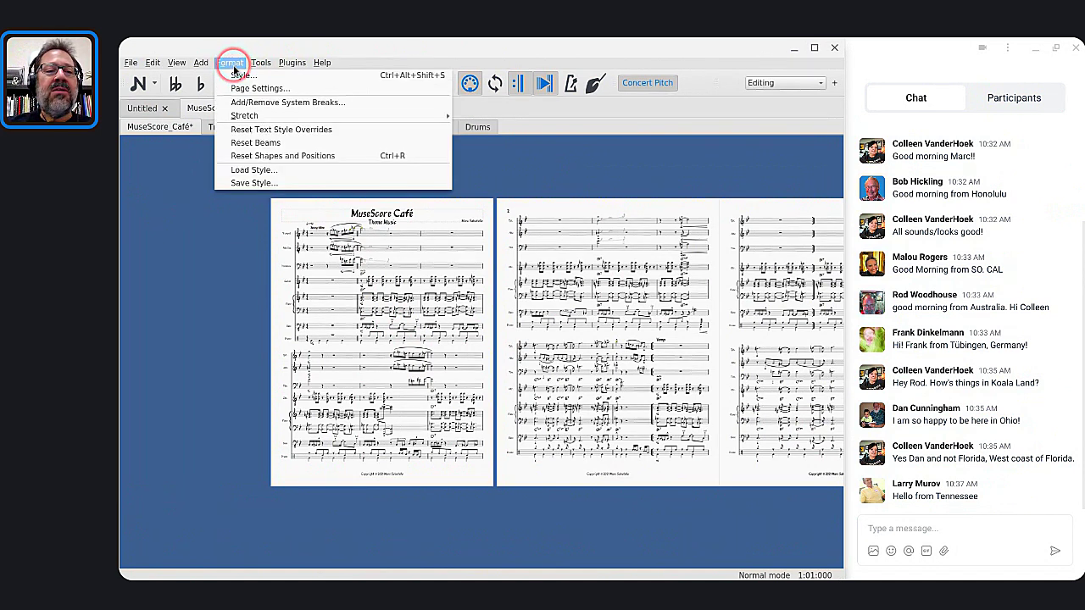
click(236, 90)
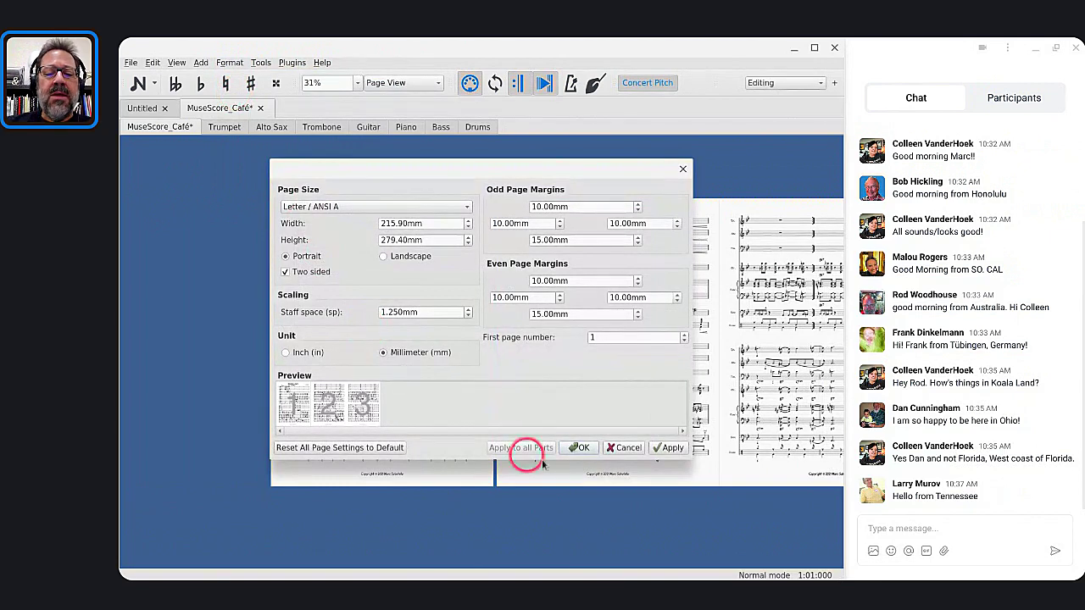
click(622, 448)
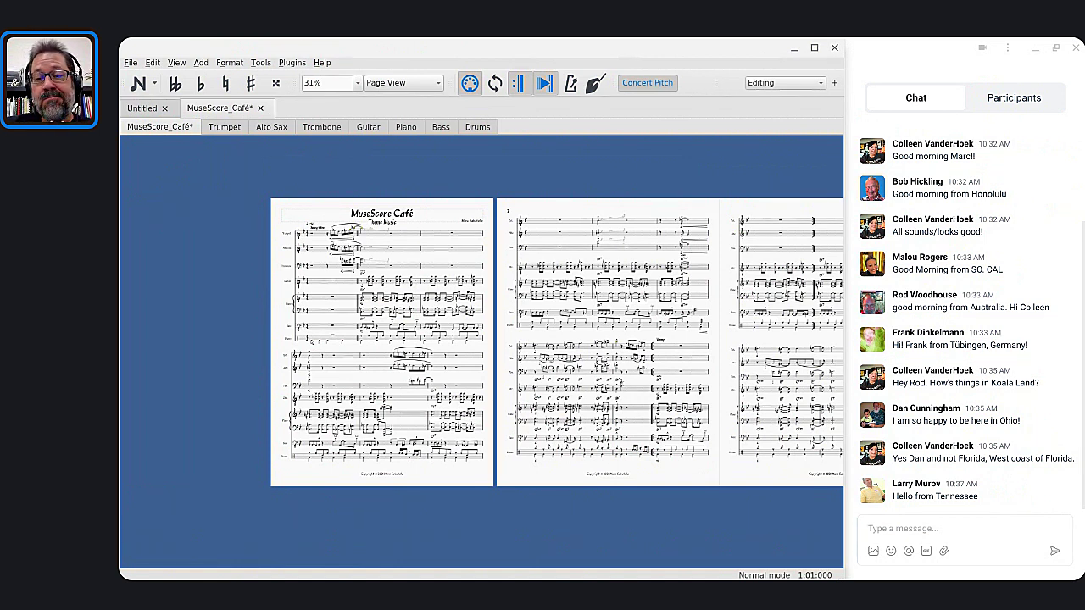
click(469, 412)
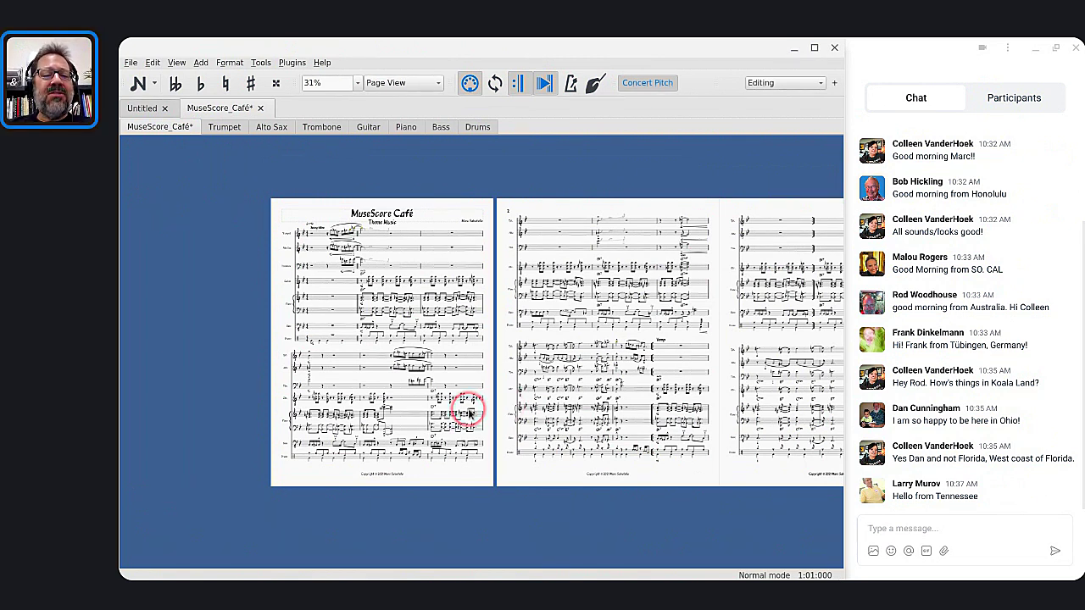
ctrl+scroll(469, 412, up, 3)
scroll(469, 412, up, 1)
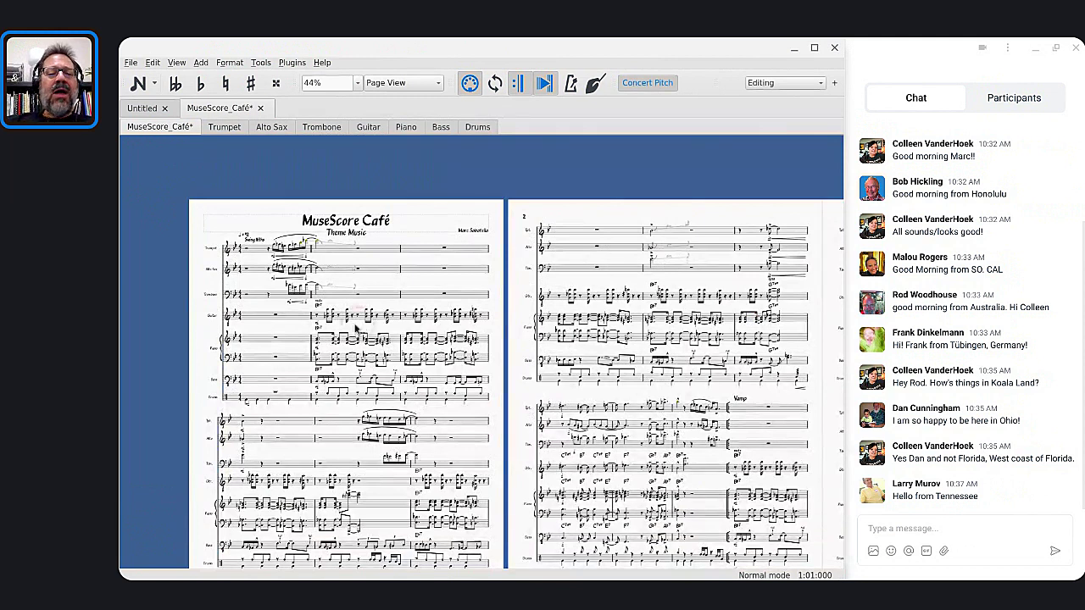
click(349, 311)
click(344, 266)
click(387, 302)
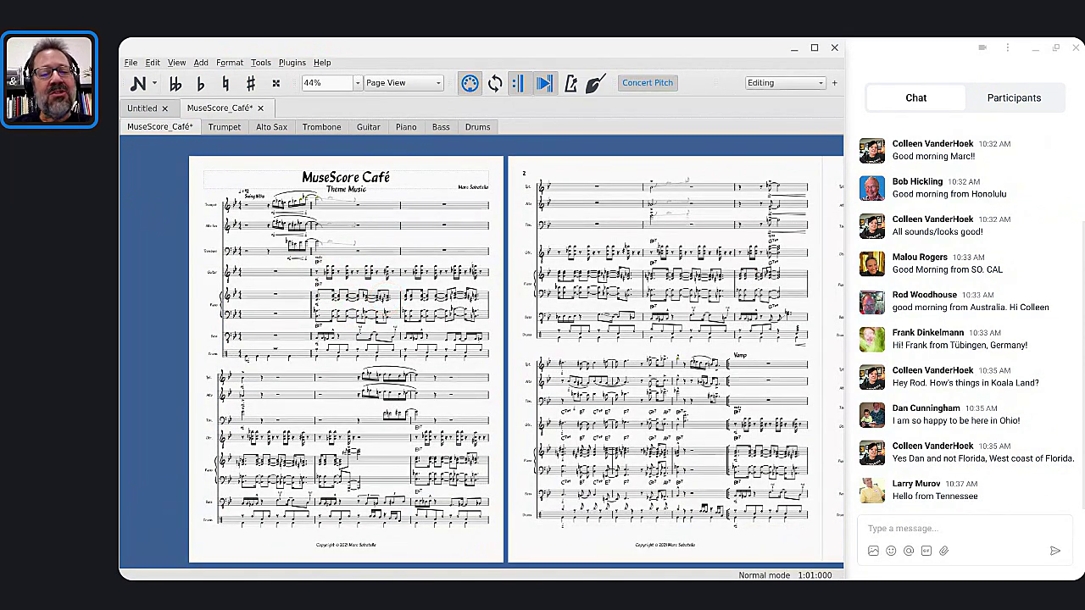
Undo the recent page settings changes to restore the score's original landscape layout and staff size.
key(ctrl+z)
key(ctrl+z)
key(ctrl+z)
key(ctrl+z)
key(ctrl+z)
key(ctrl+z)
key(ctrl+z)
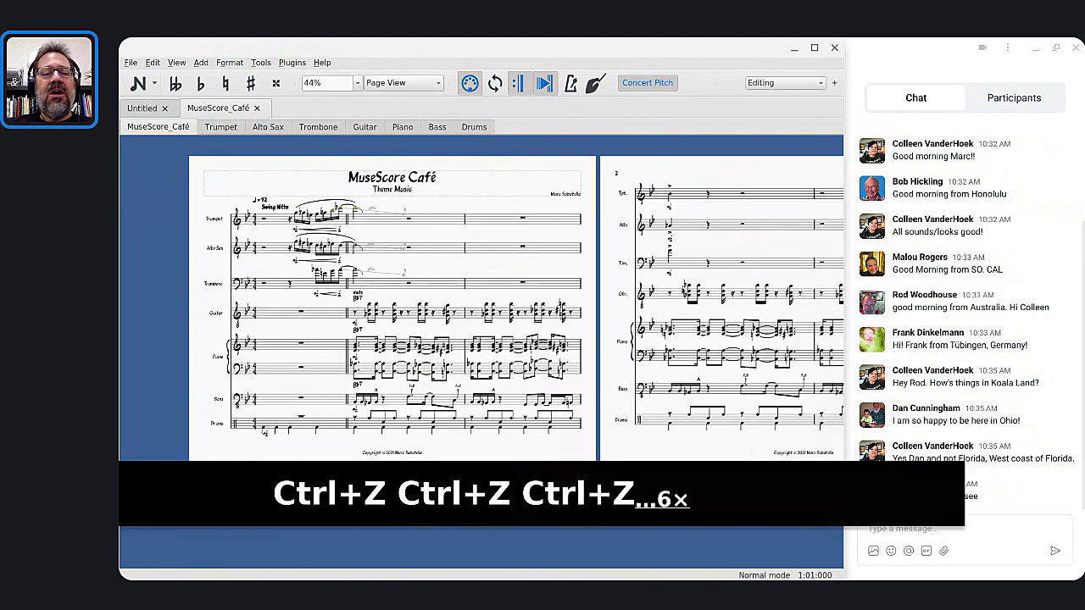
Select the MuseScore Café title on the first page and show its text properties in the Inspector.
click(316, 214)
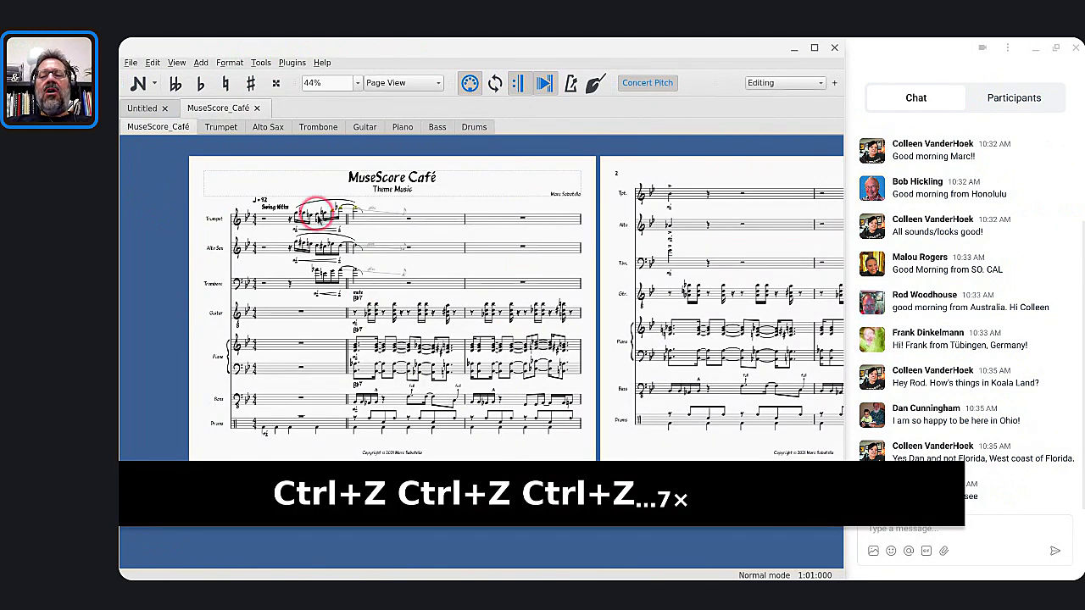
click(362, 239)
scroll(363, 244, up, 3)
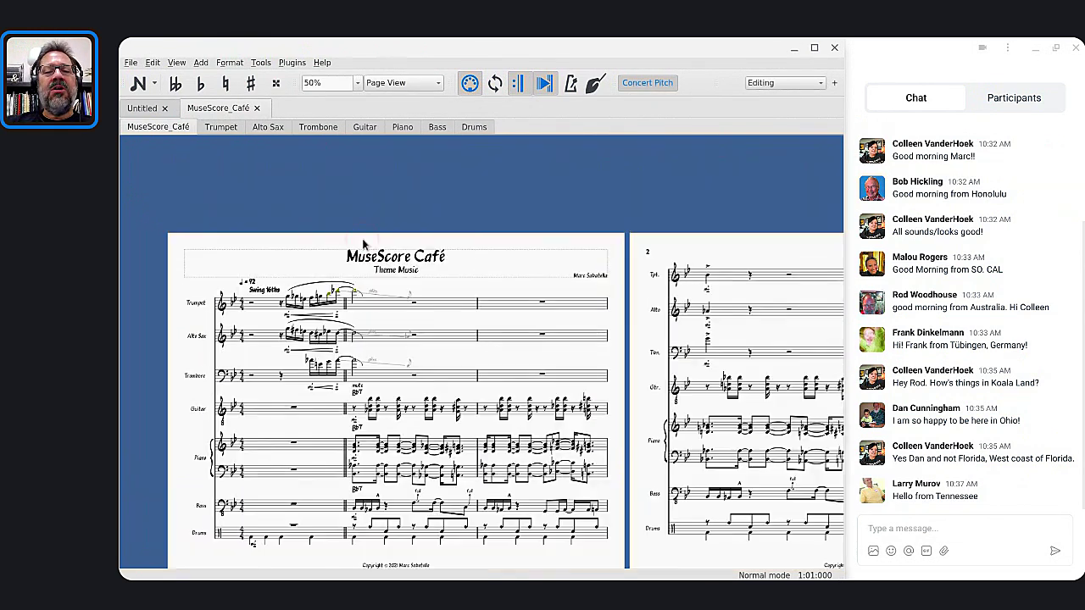
scroll(352, 248, up, 1)
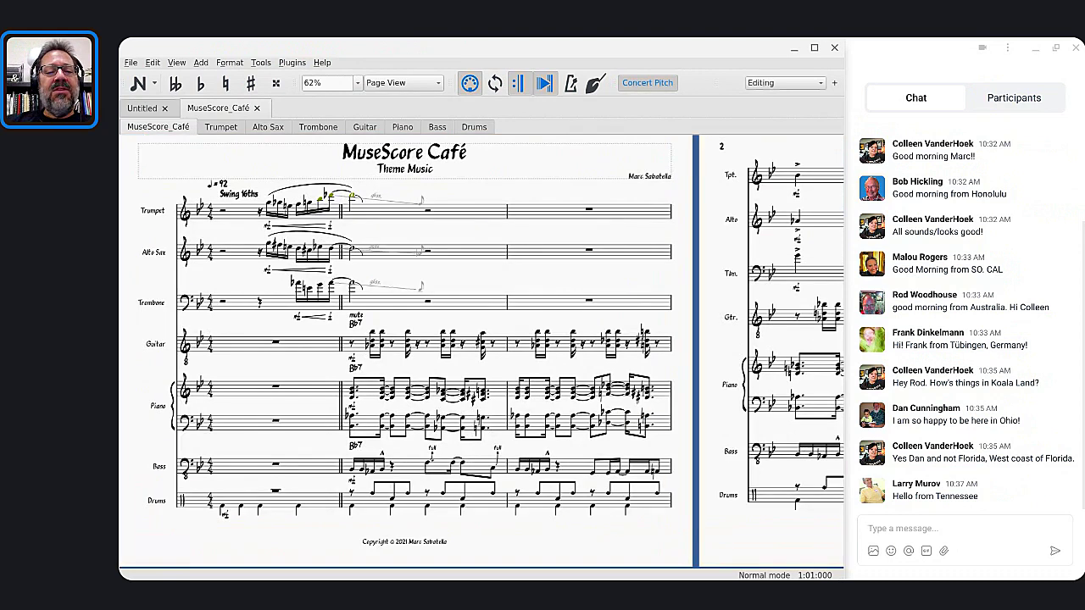
drag(240, 229, 384, 229)
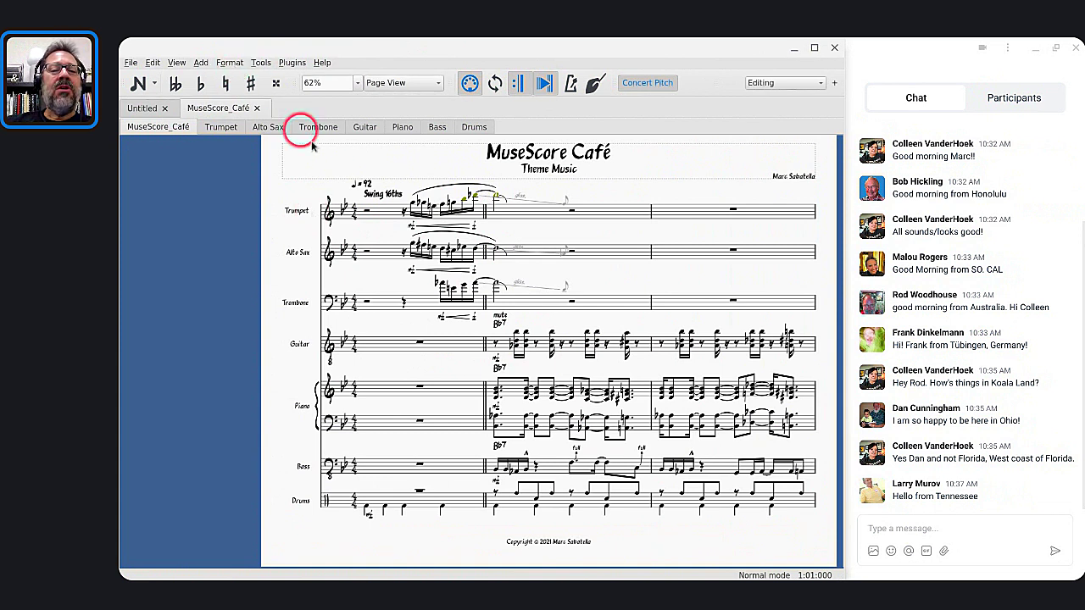
scroll(332, 172, up, 5)
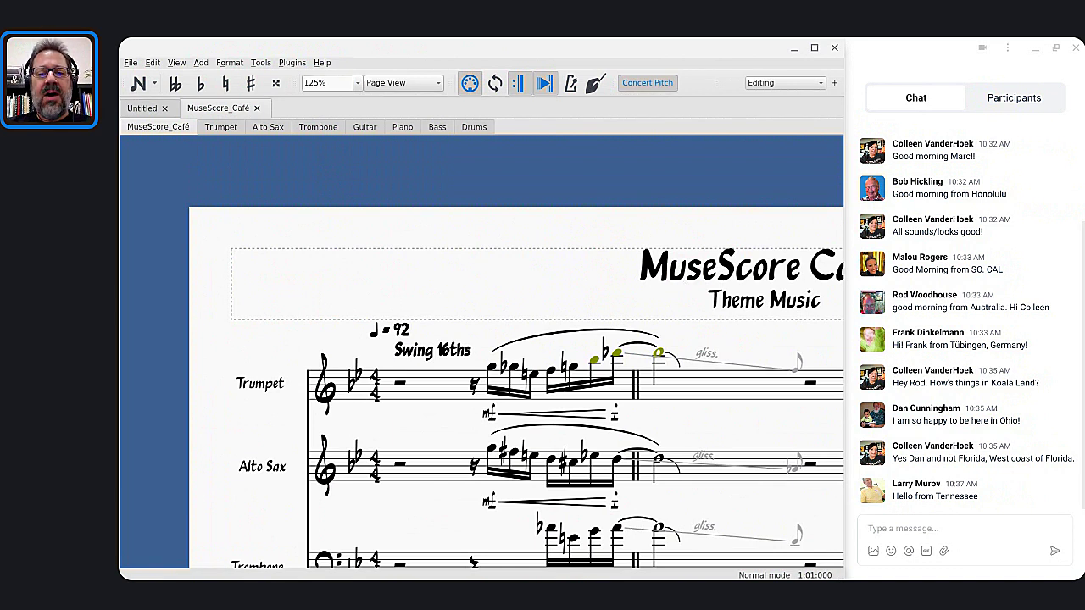
click(684, 275)
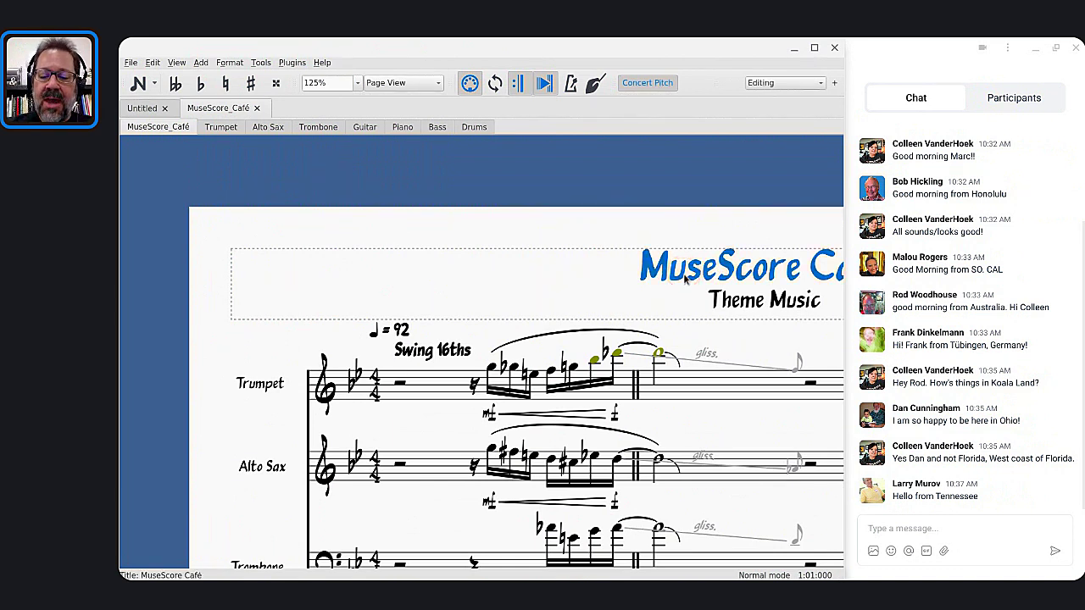
key(F8)
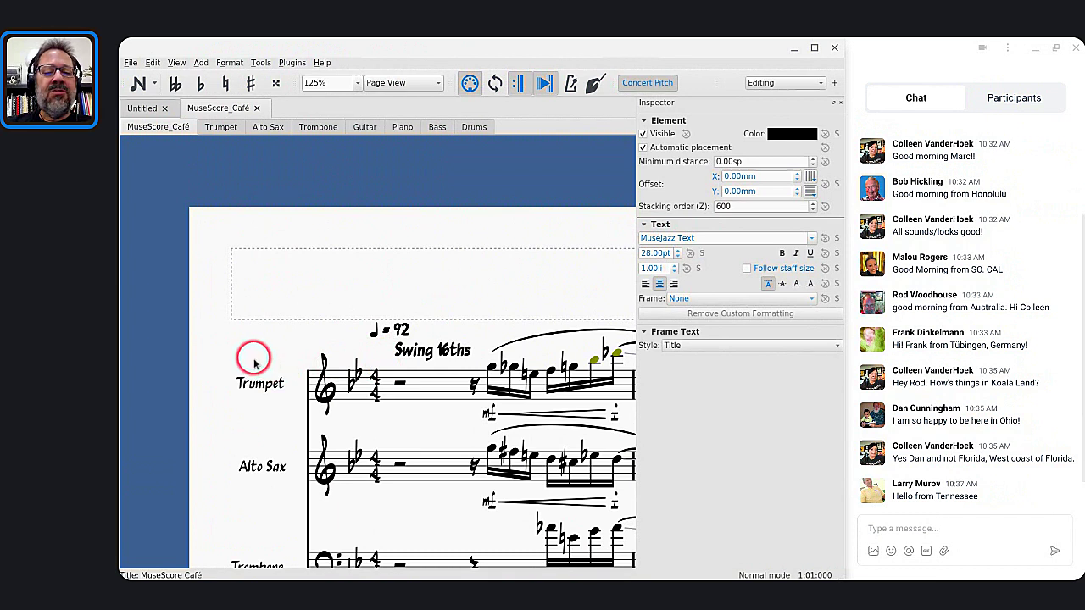
drag(254, 359, 204, 331)
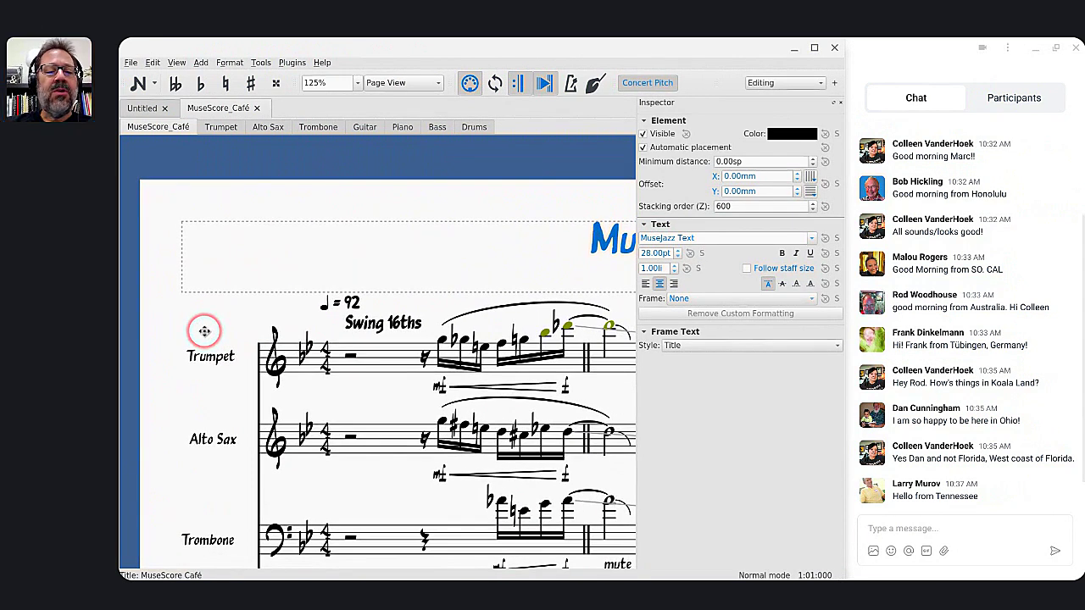
scroll(204, 332, down, 4)
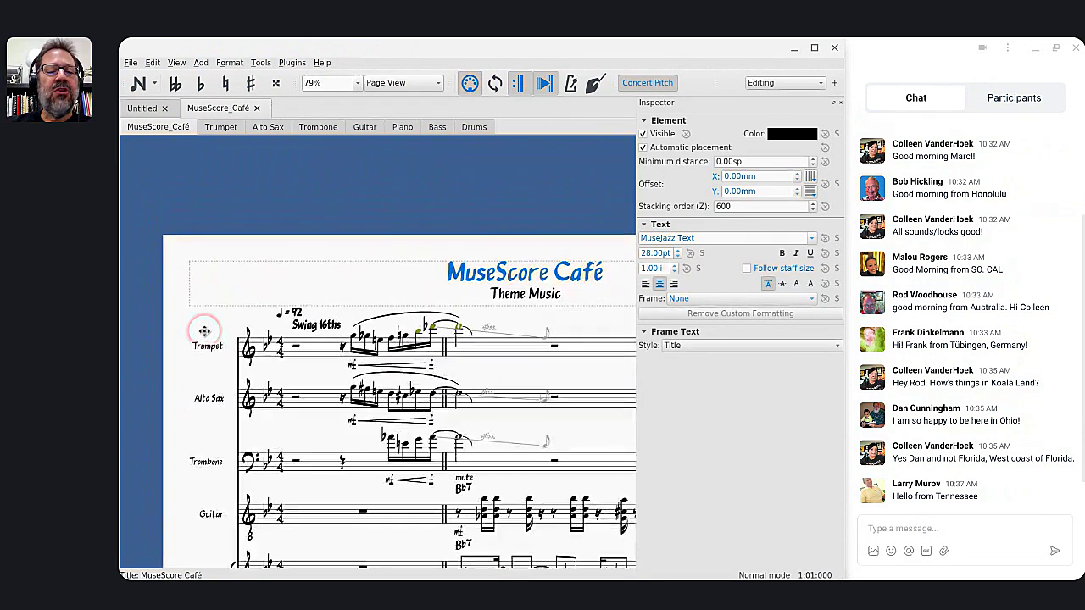
Open the score's style settings at the Text Styles category.
click(227, 67)
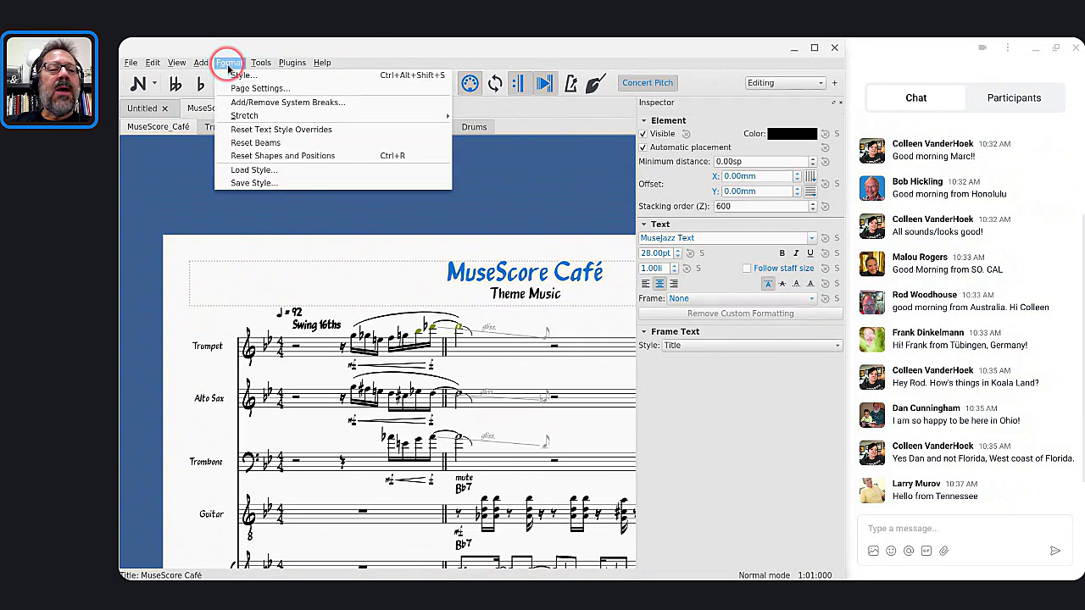
click(230, 81)
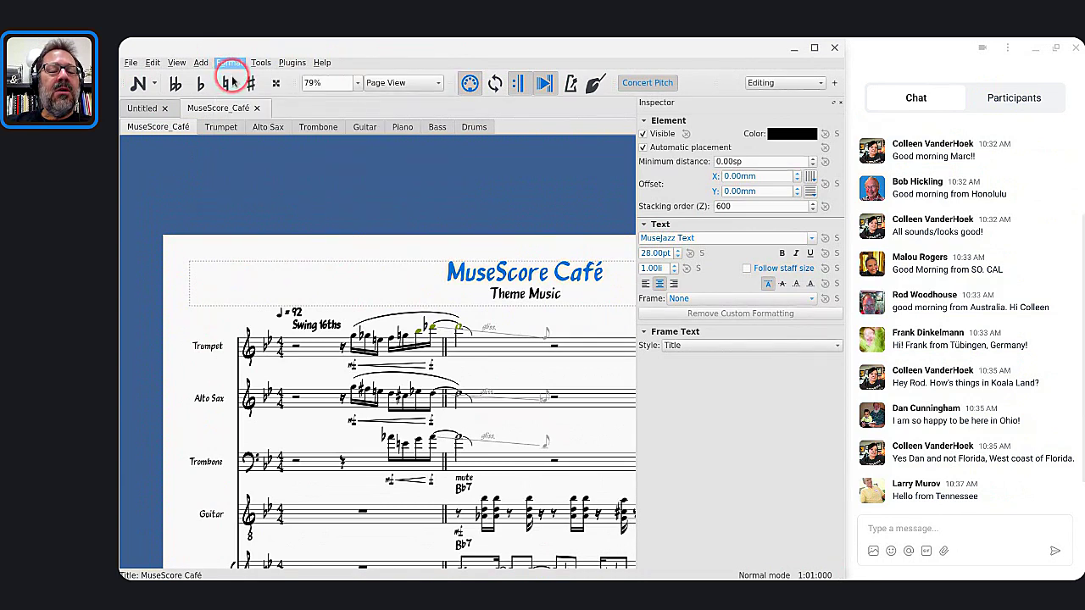
click(223, 452)
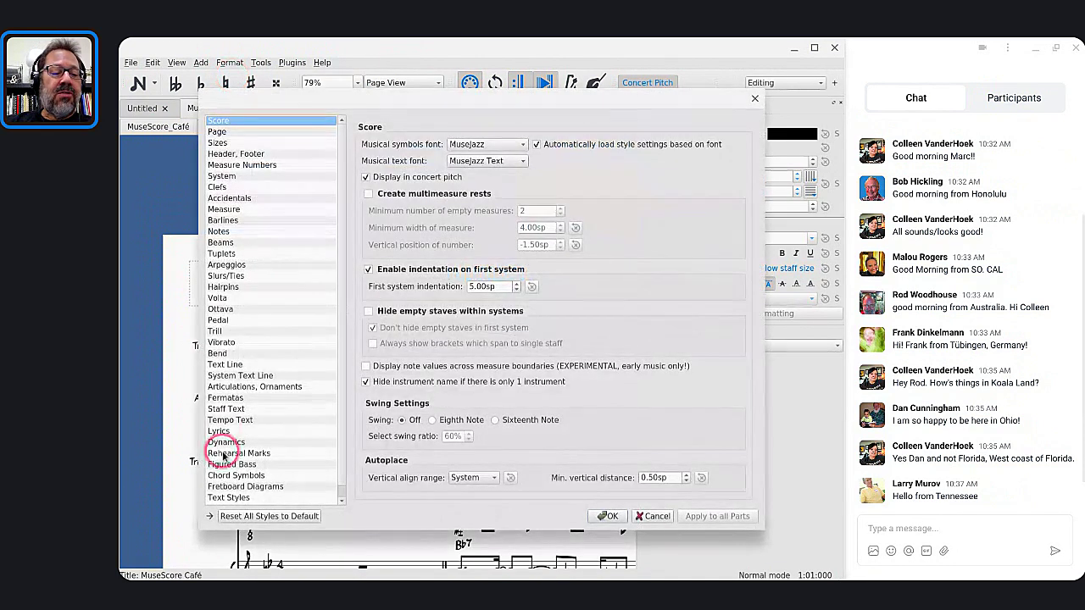
click(219, 499)
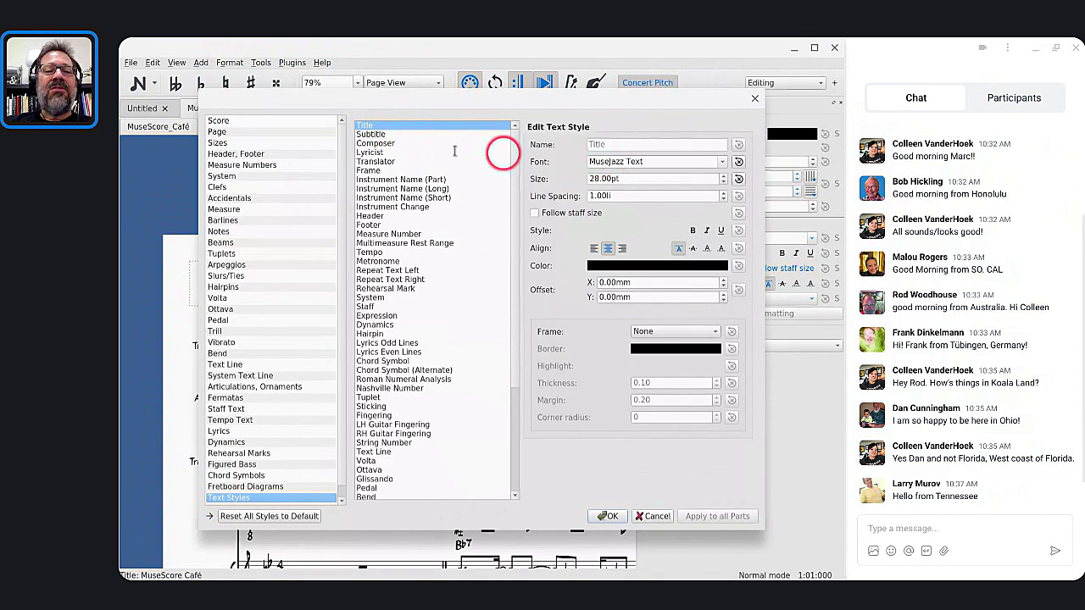
Examine the font settings of the text styles from Subtitle through Header.
click(369, 134)
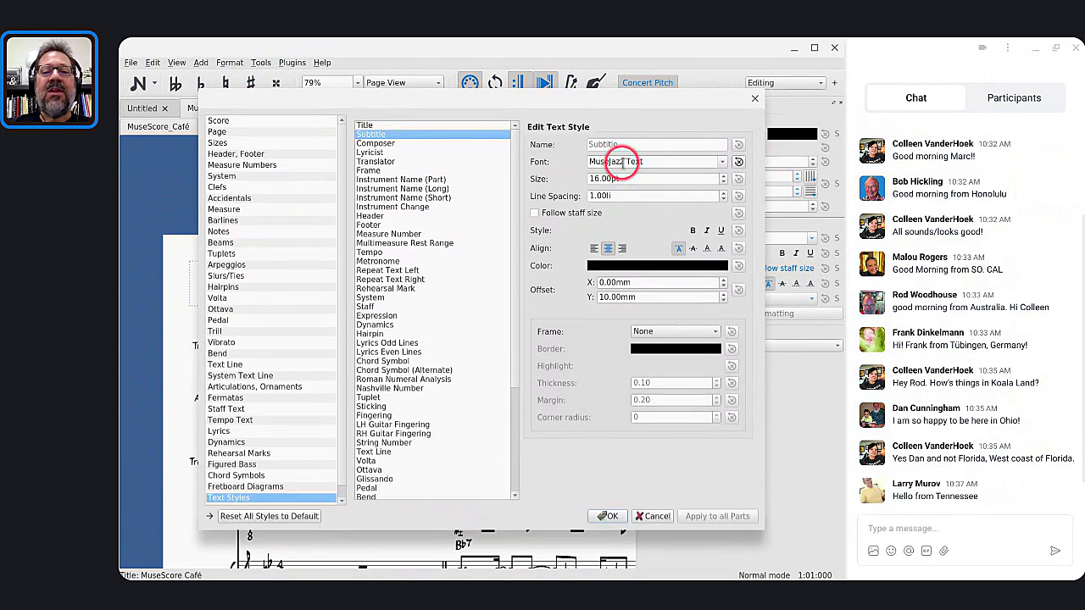
key(Down)
key(Down)
key(Down)
key(Down)
key(Down)
key(Down)
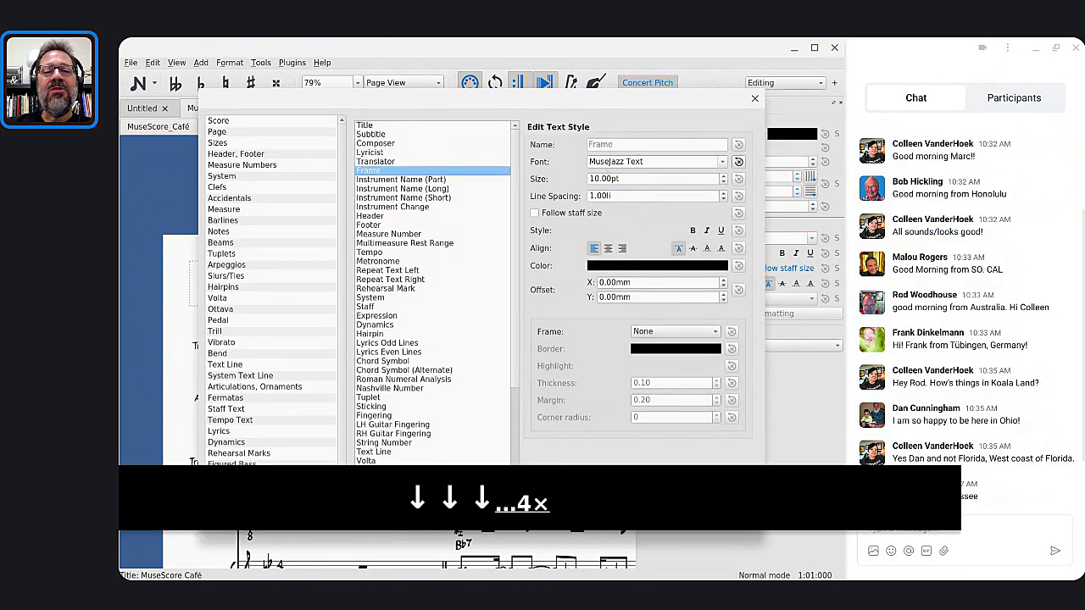
key(Down)
key(Down)
key(Down)
key(Down)
key(Down)
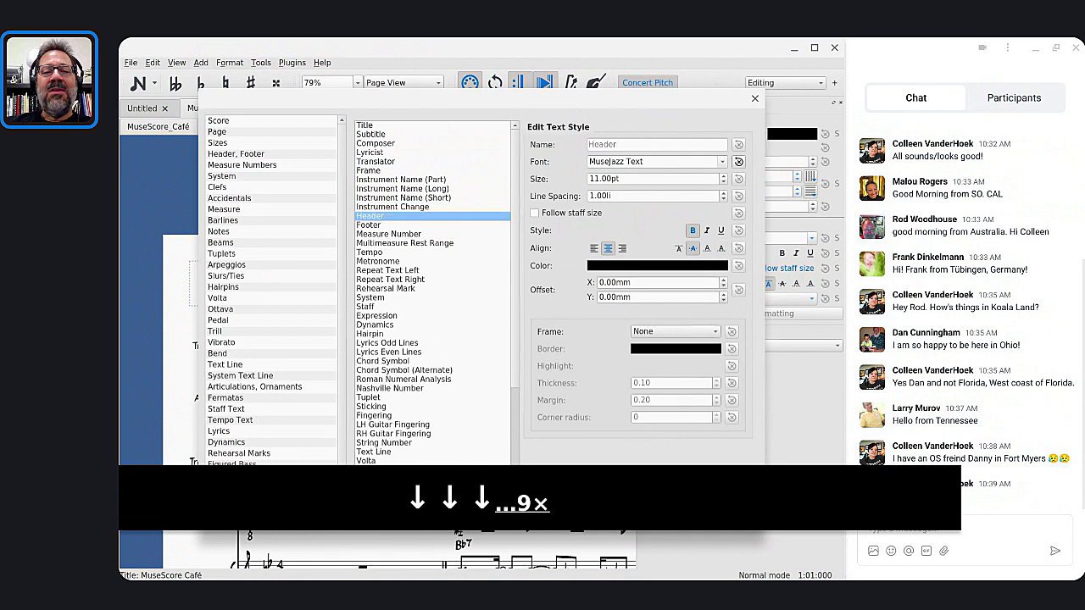
Set the font of the Multimeasure Rest Range text style to MuseJazz Text.
key(Down)
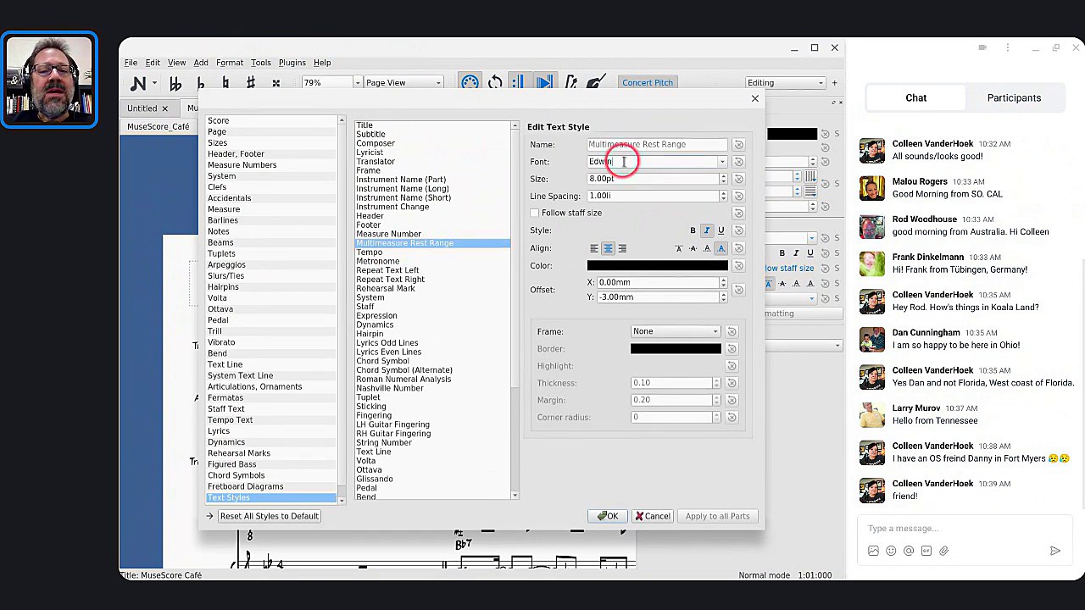
key(ctrl+a)
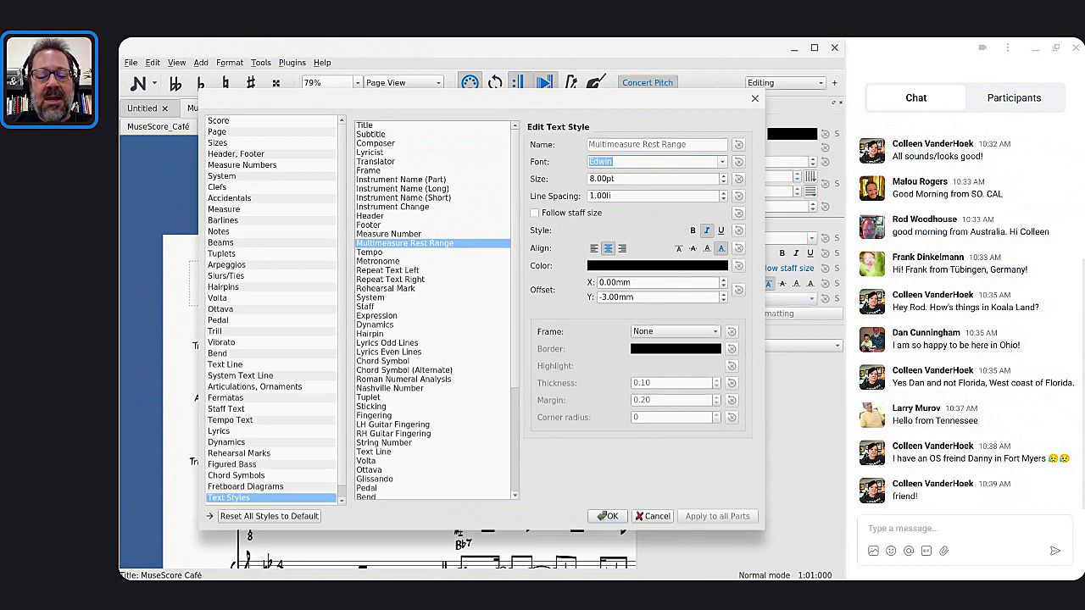
text(MuseJazz Text)
key(Return)
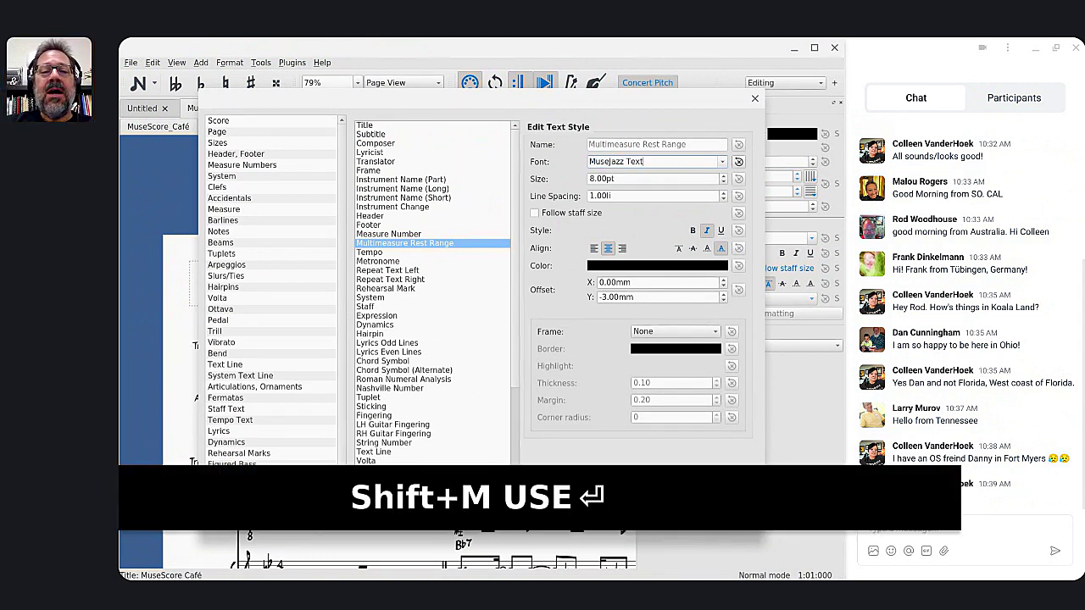
Examine the font settings of the text styles from Tempo through Roman Numeral Analysis.
click(371, 253)
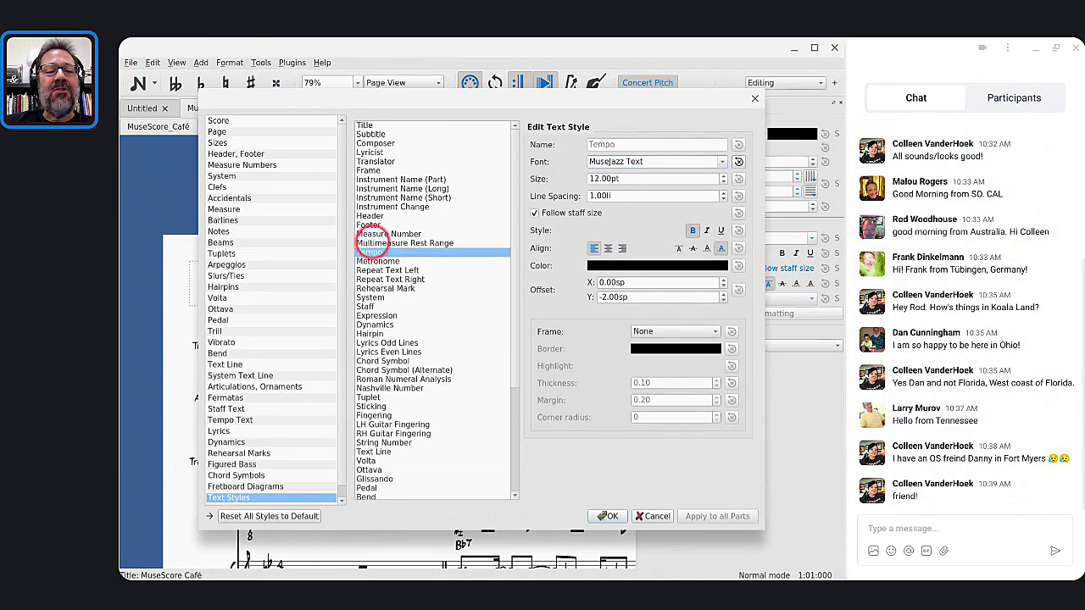
click(373, 244)
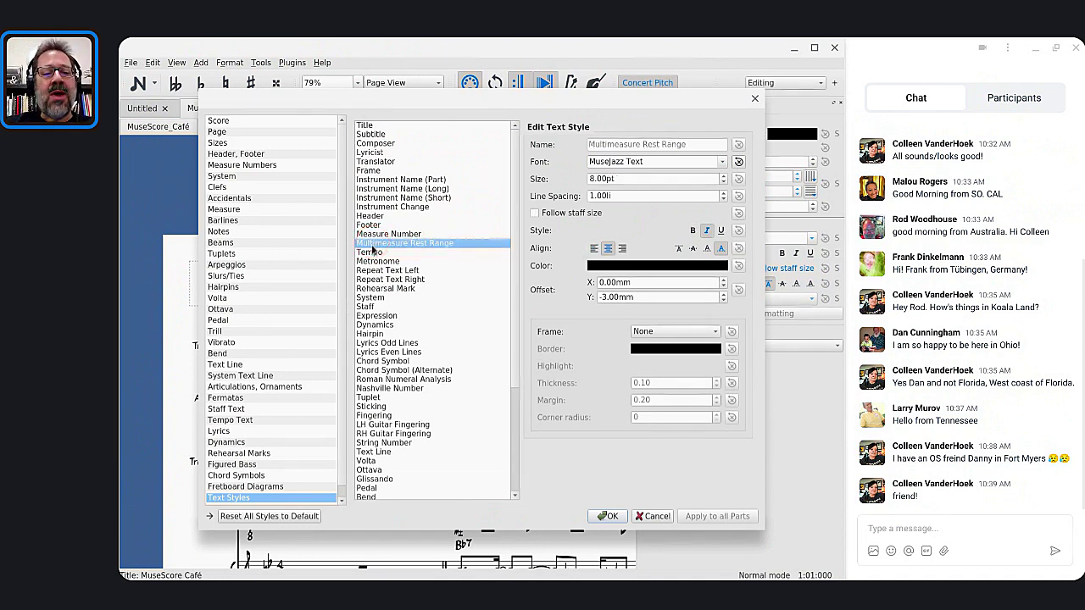
click(367, 256)
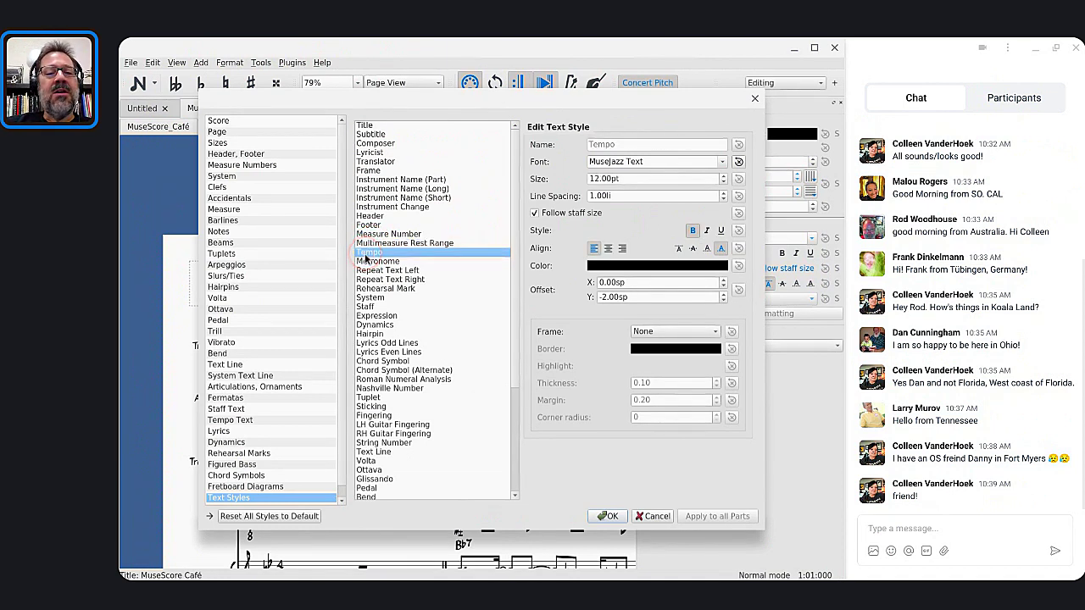
click(369, 262)
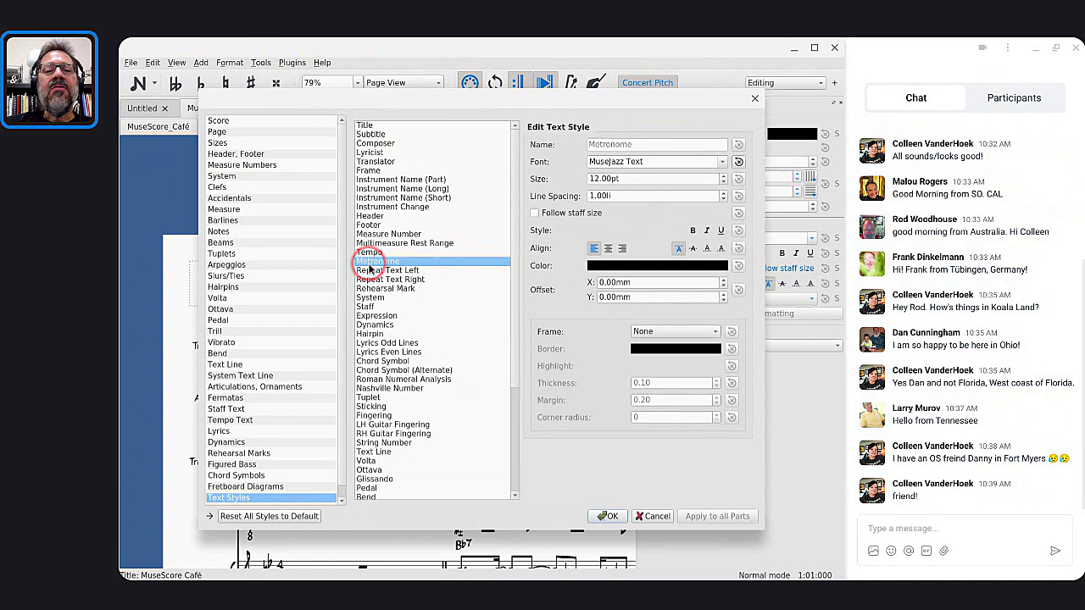
key(Down)
key(Down)
key(Down)
key(Down)
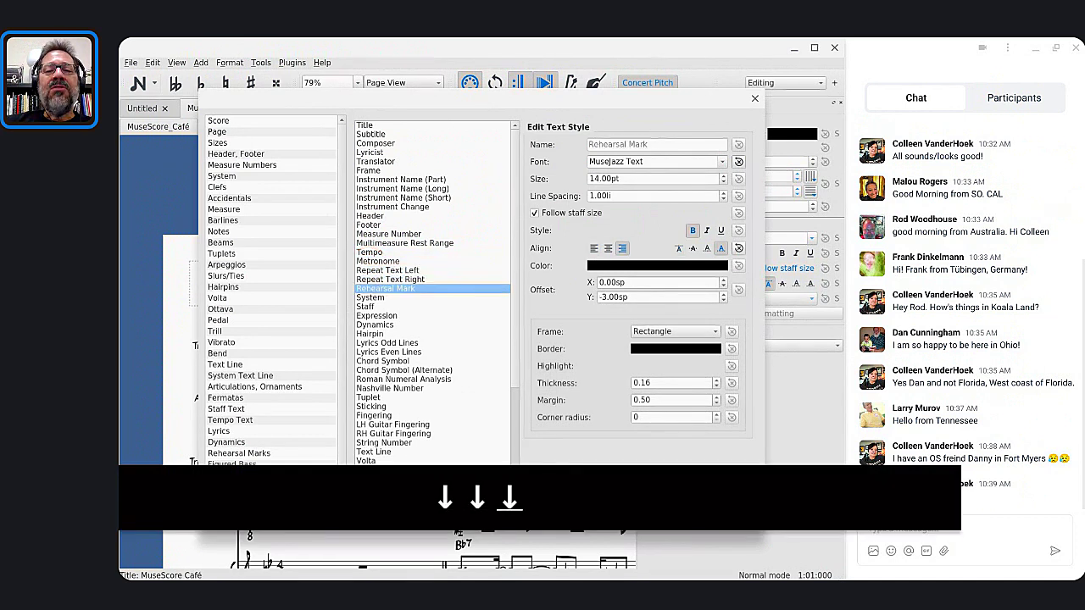
key(Down)
key(Down)
key(Down)
key(Down)
key(Down)
key(Down)
key(Down)
key(Down)
key(Down)
key(Down)
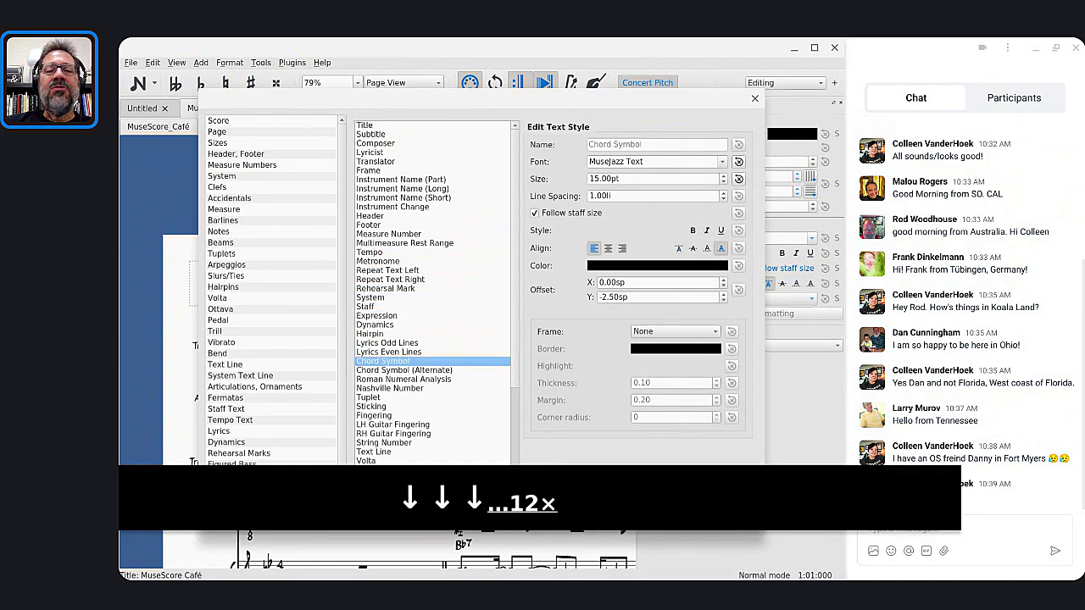
key(Up)
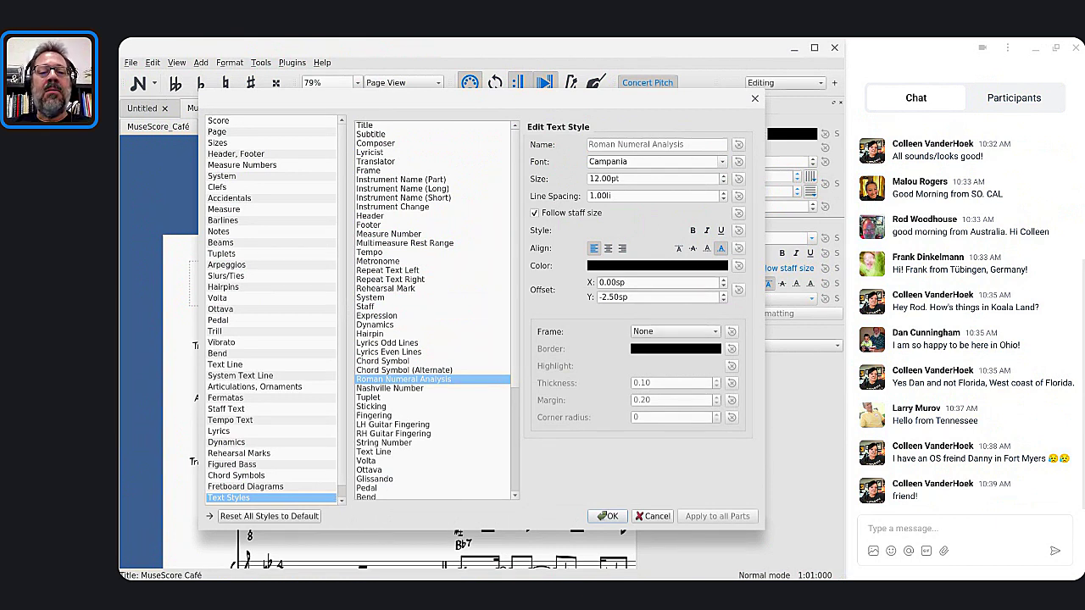
Set the font of the Nashville Number text style to MuseJazz Text.
key(Down)
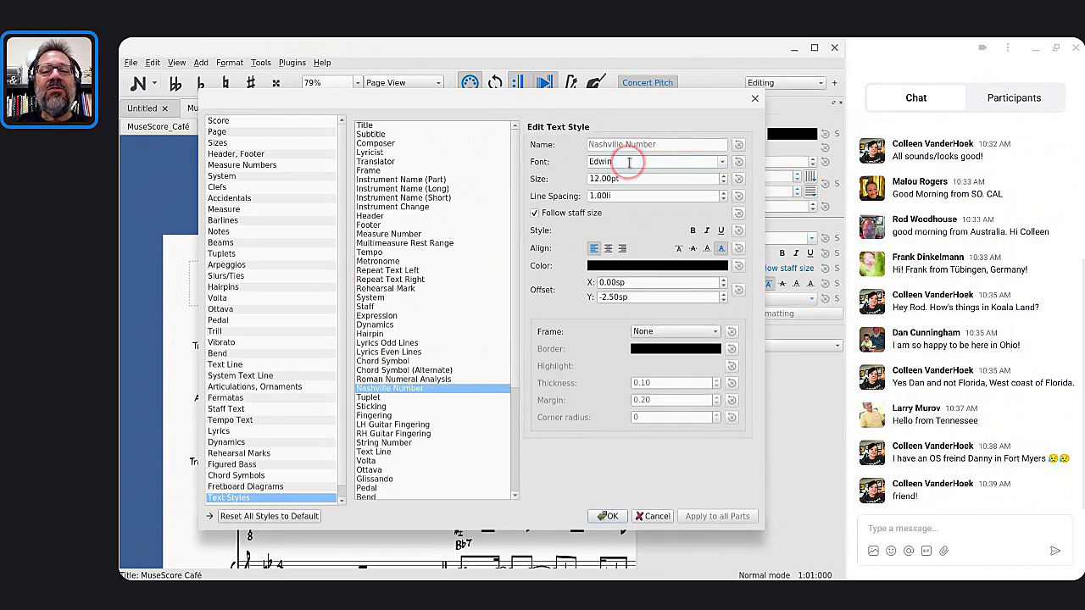
key(ctrl+a)
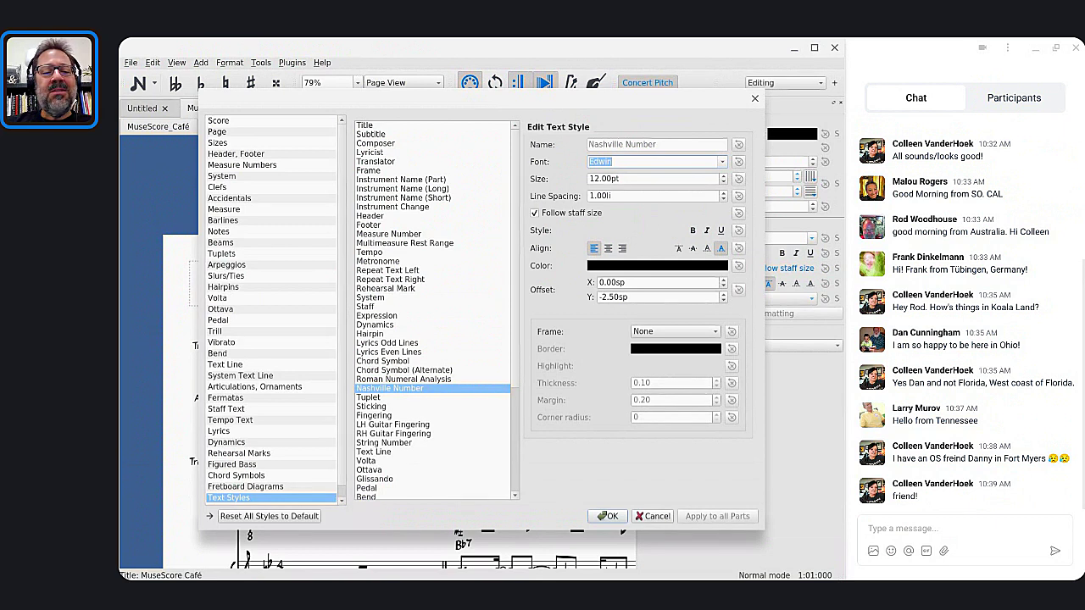
text(MuseJazz Text)
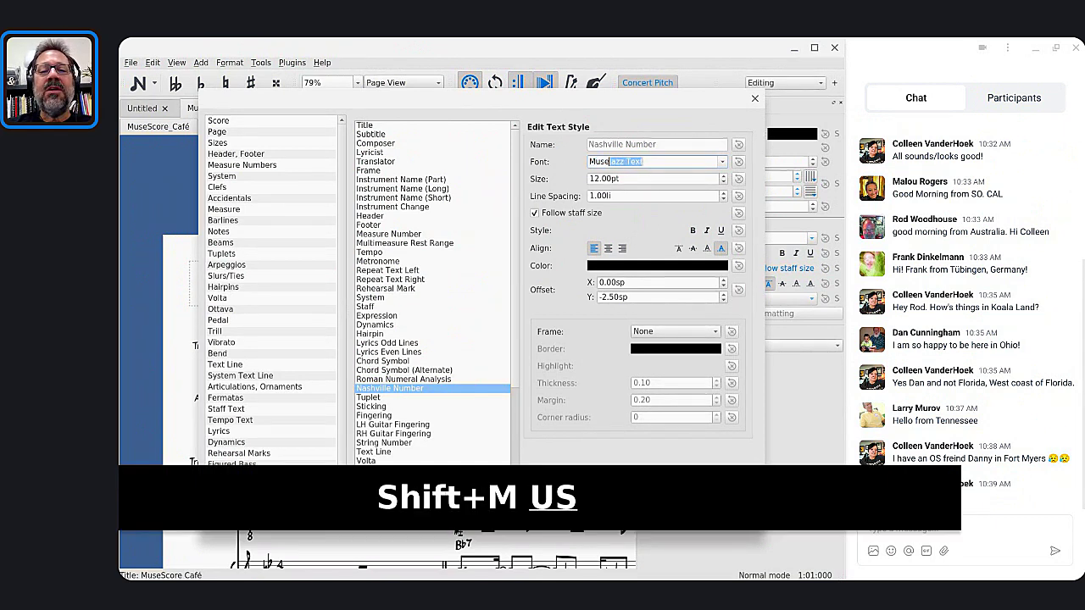
key(Return)
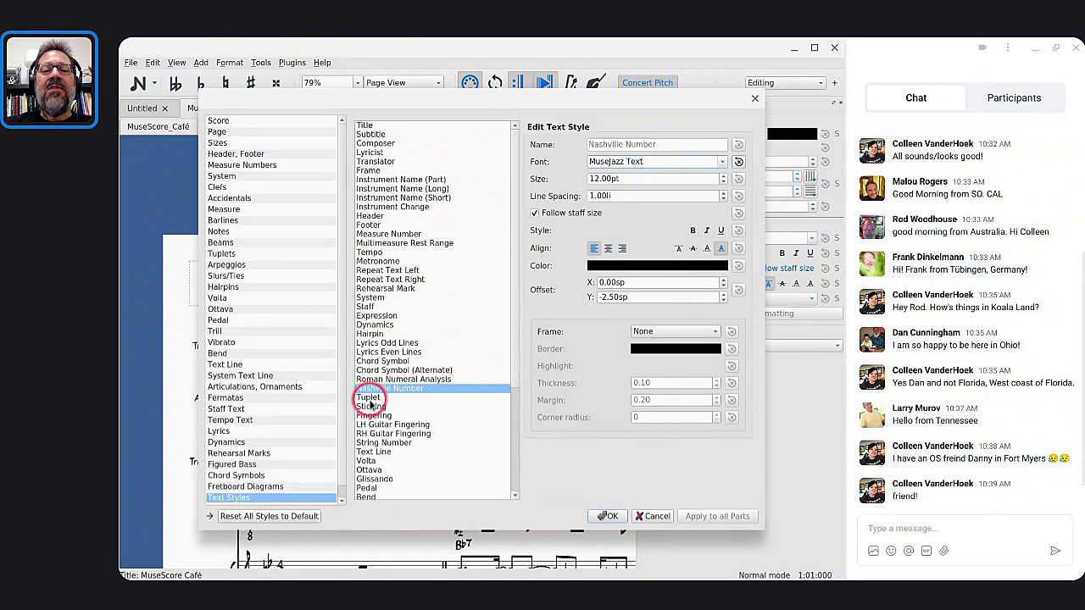
Check the Tuplet text style and set the Sticking text style's font to MuseJazz Text.
click(369, 397)
key(Down)
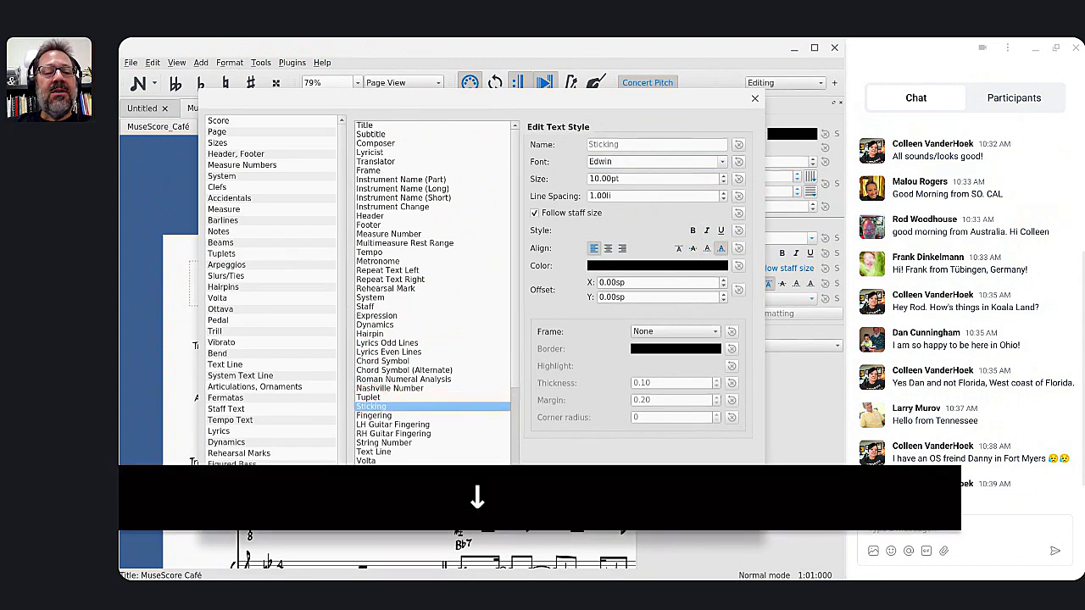
click(631, 165)
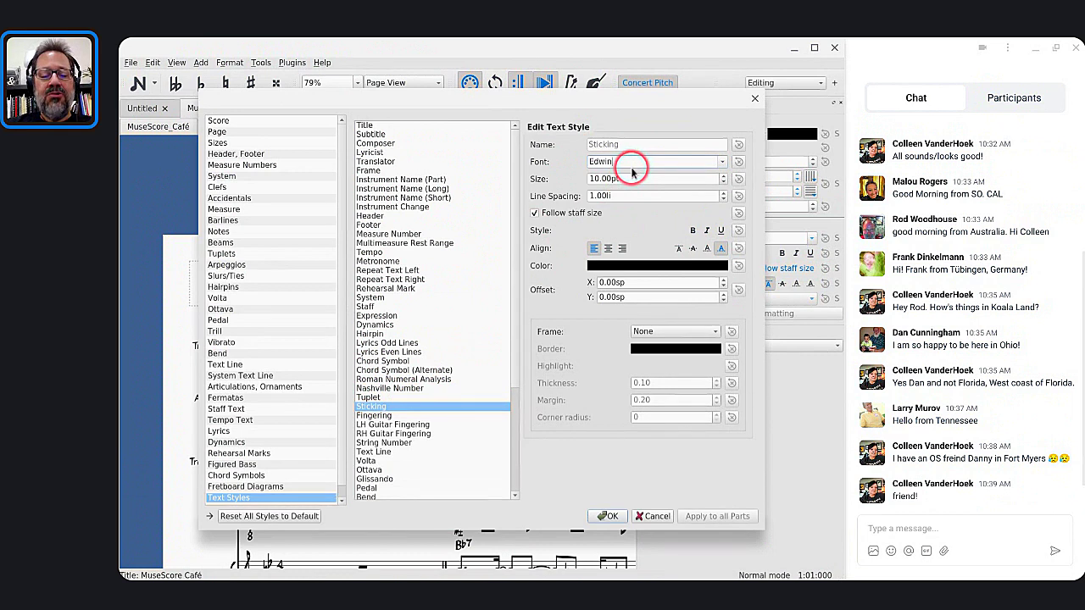
key(ctrl+a)
text(Mus)
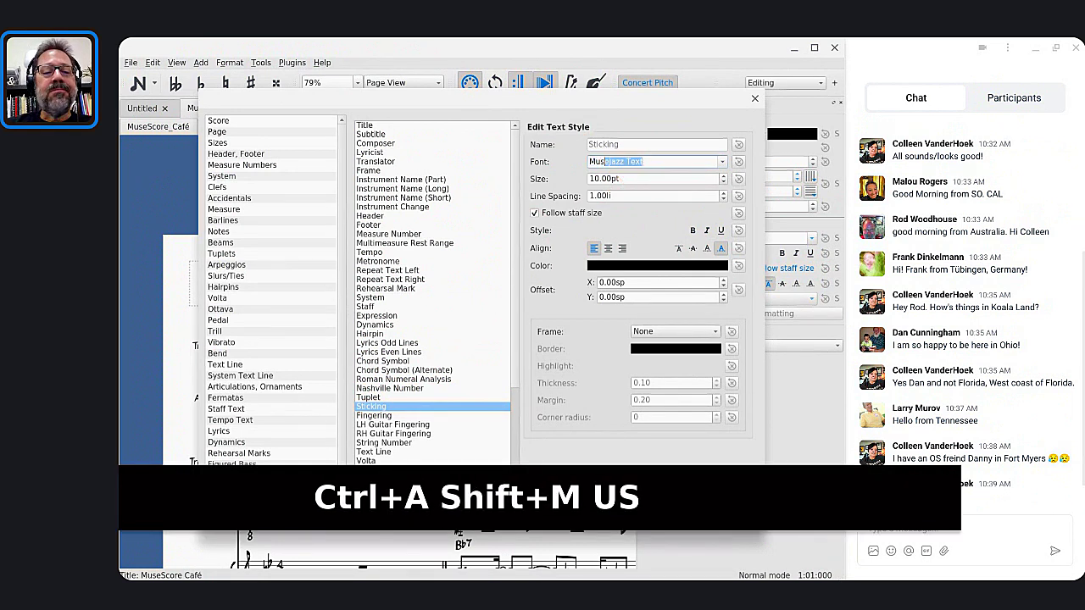
key(Return)
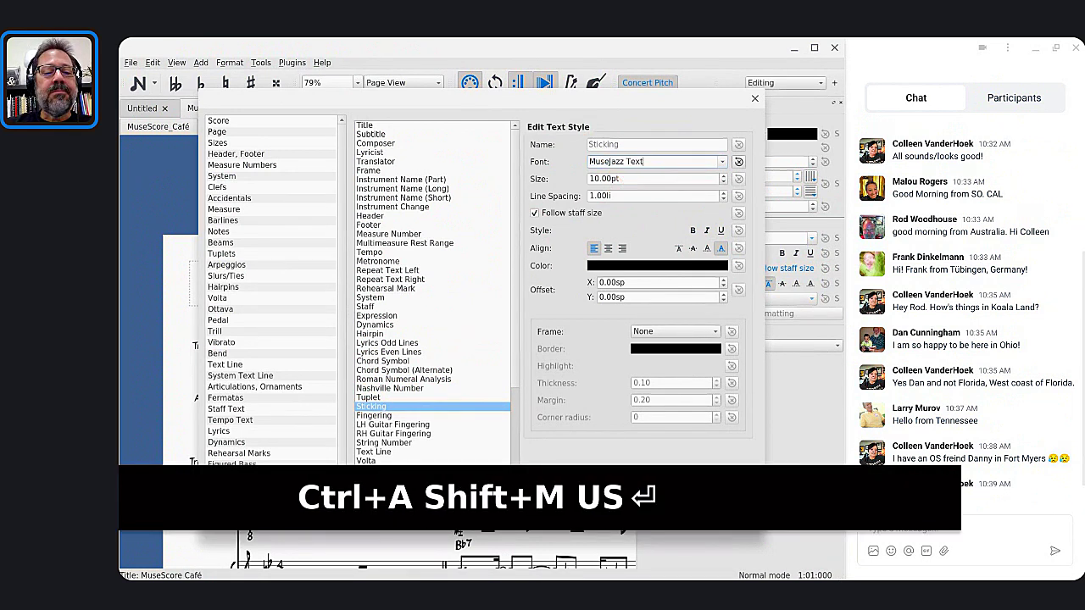
Examine the font settings of the text styles from Fingering through User-12.
click(371, 417)
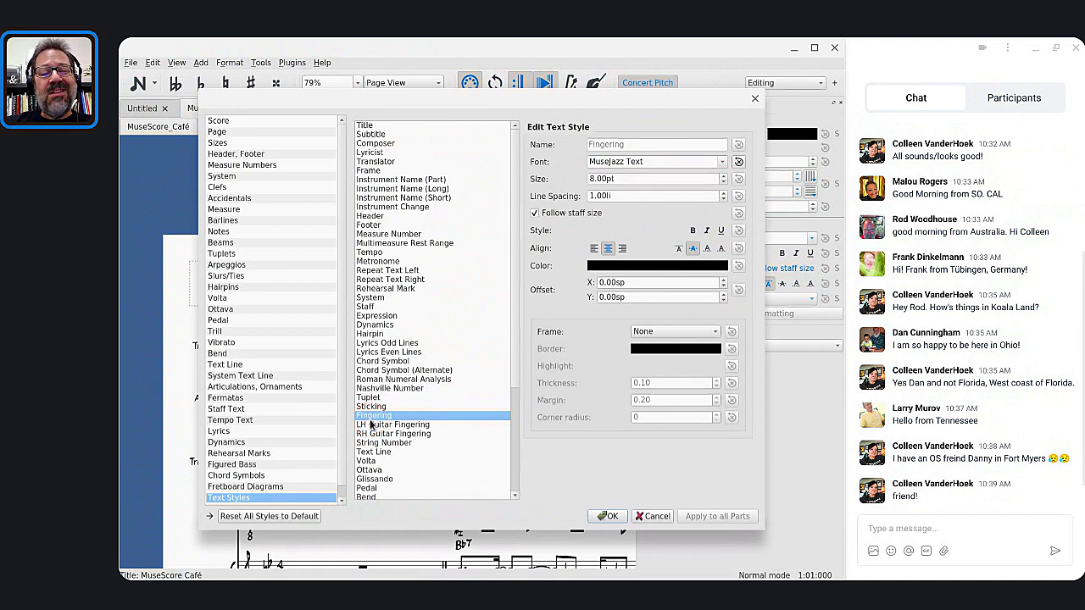
key(Down)
key(Down)
key(Down)
key(Down)
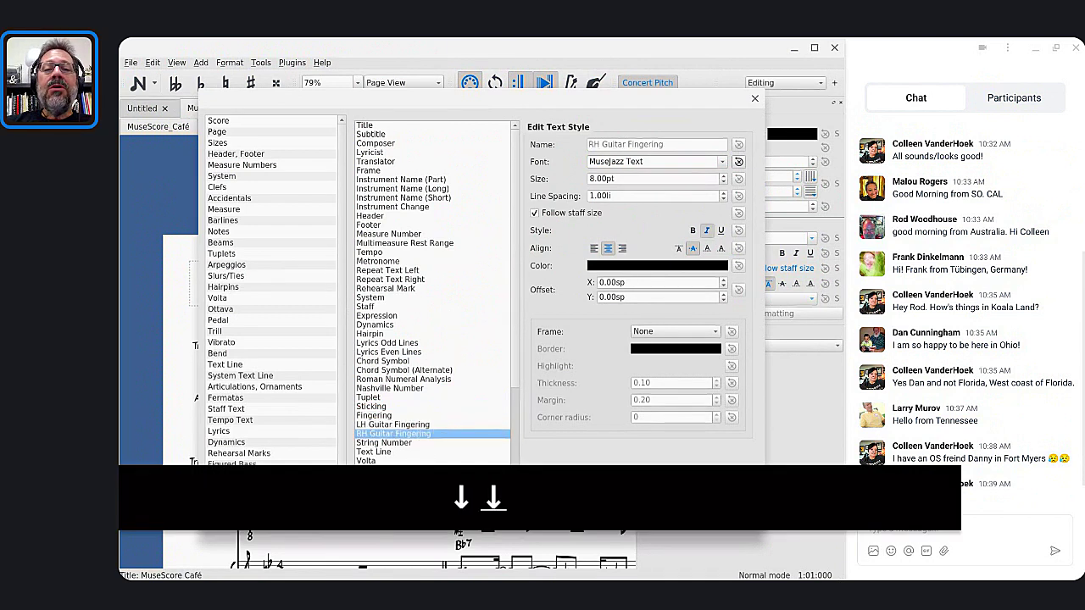
key(Down)
key(Down)
key(Down)
key(Down)
key(Down)
key(Down)
key(Down)
key(Down)
key(Down)
key(Down)
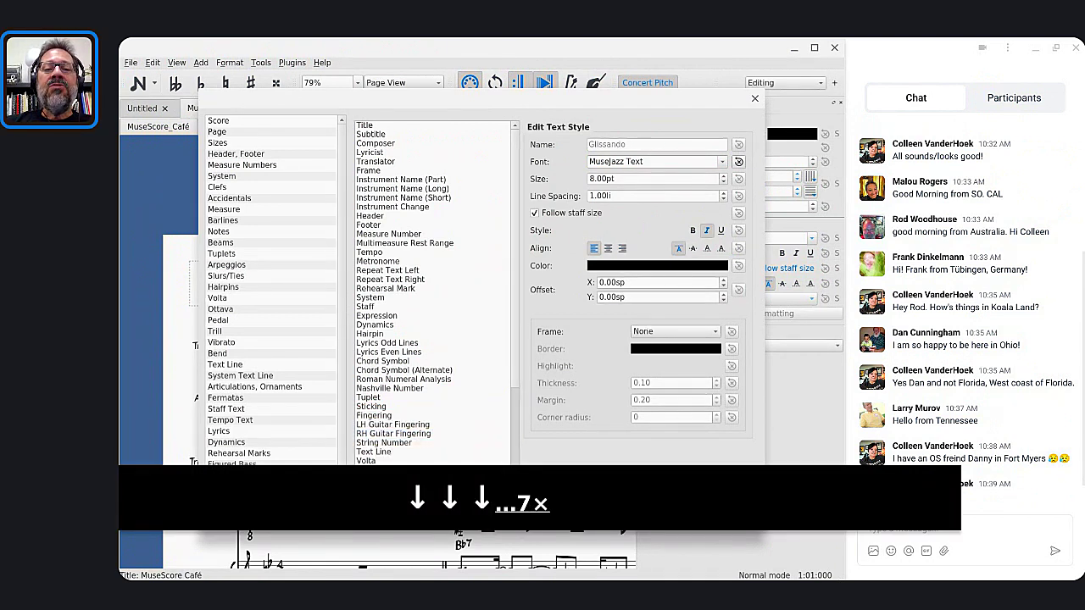
key(Down)
key(Down)
key(Down)
key(Down)
key(Down)
key(Down)
key(Down)
key(Down)
key(Down)
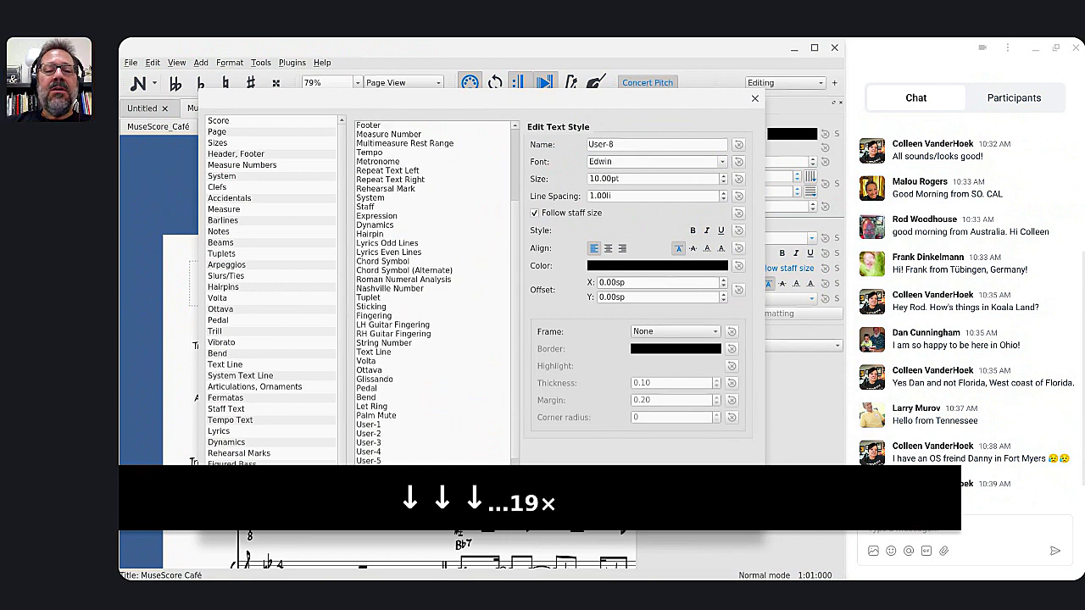
key(Down)
key(Down)
Recheck the user text styles backwards to User-6 and compare its font with User-7.
key(Up)
key(Up)
key(Up)
key(Up)
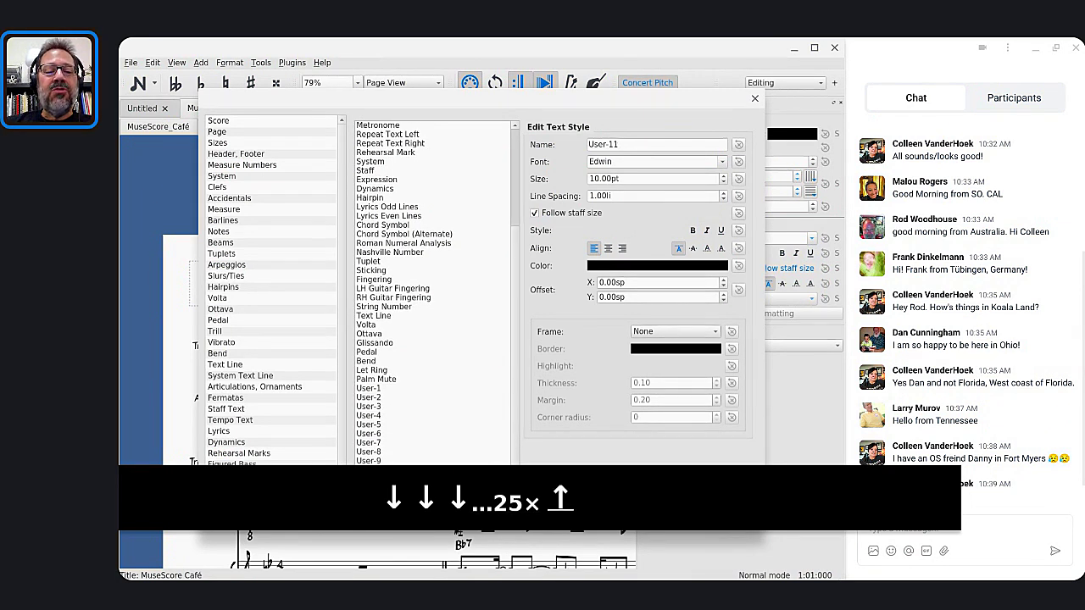
key(Up)
key(Up)
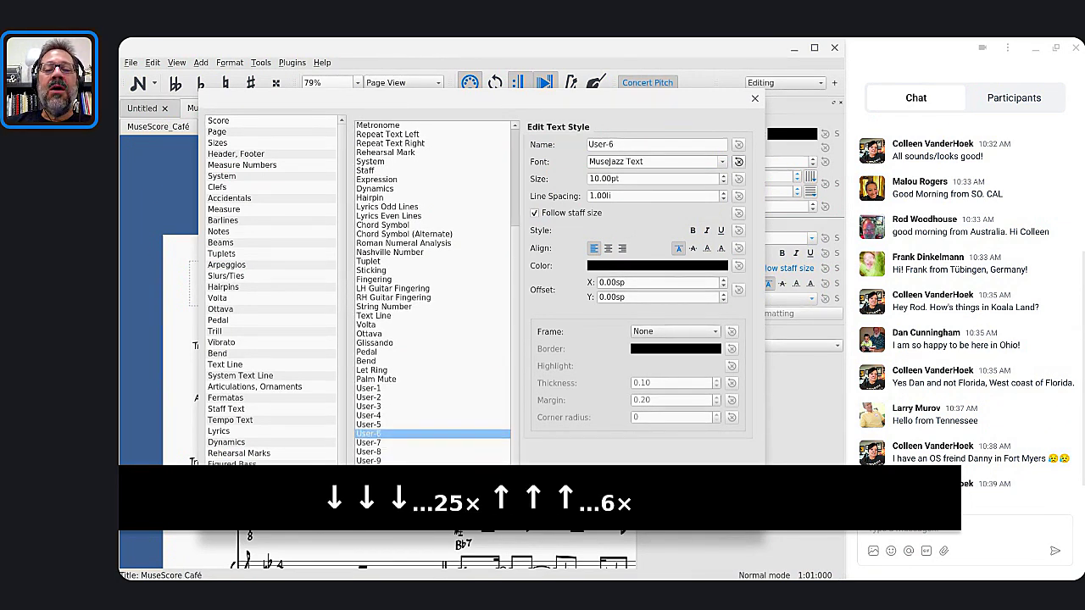
key(Down)
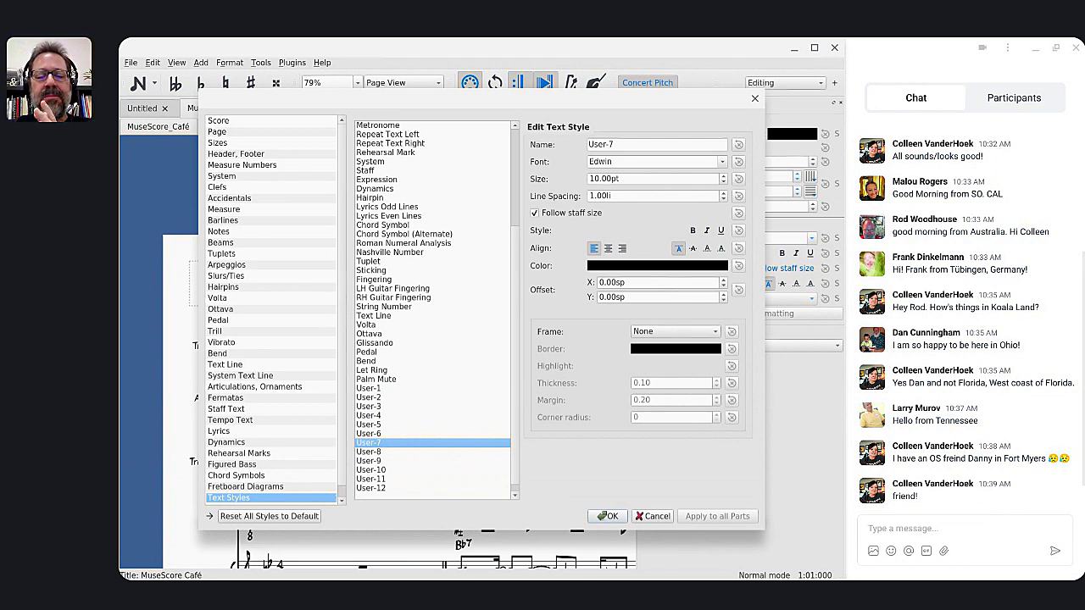
Apply the text style changes and save the score.
click(604, 516)
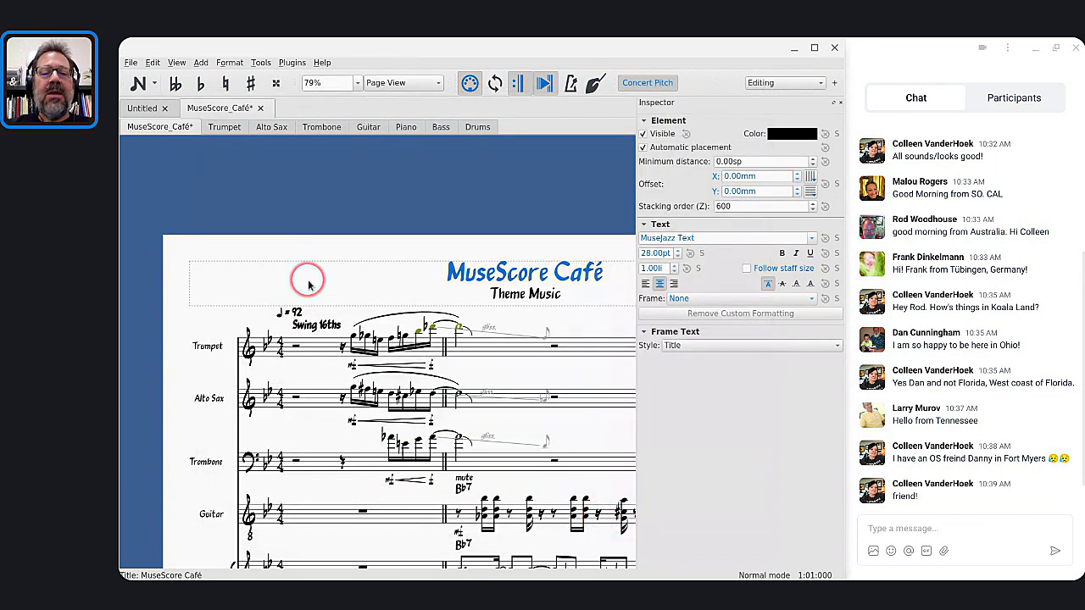
key(ctrl+s)
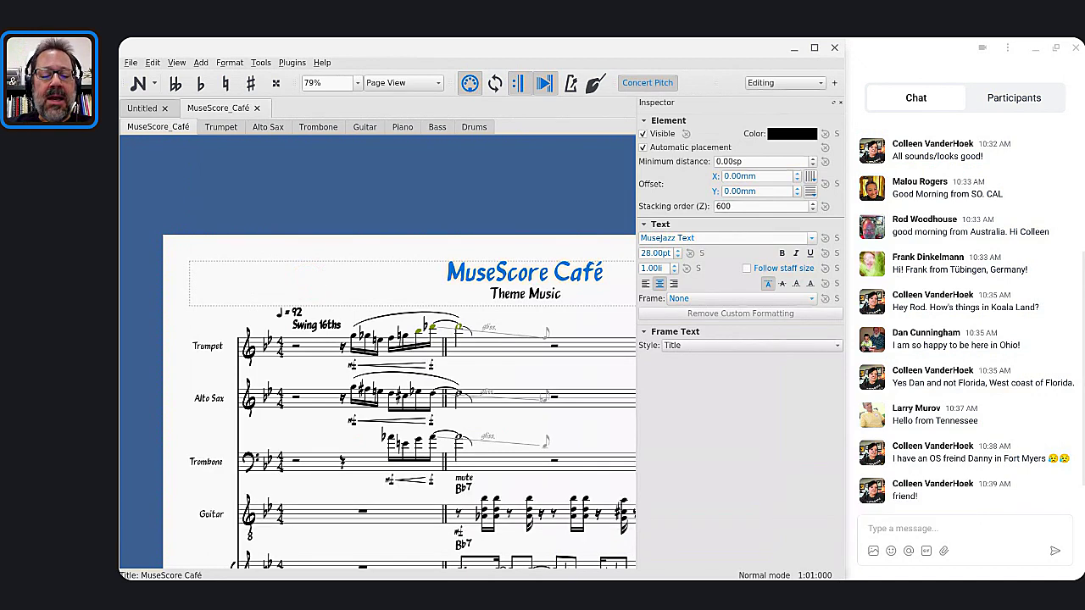
Reopen the score's style settings and examine the font of the Chord Symbol text style.
click(229, 62)
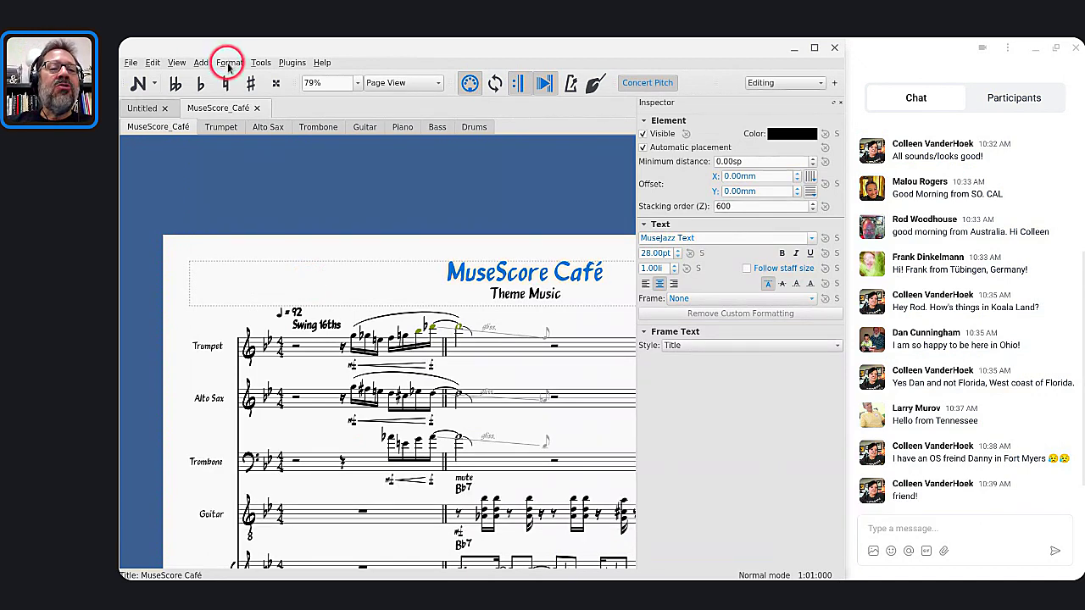
click(239, 77)
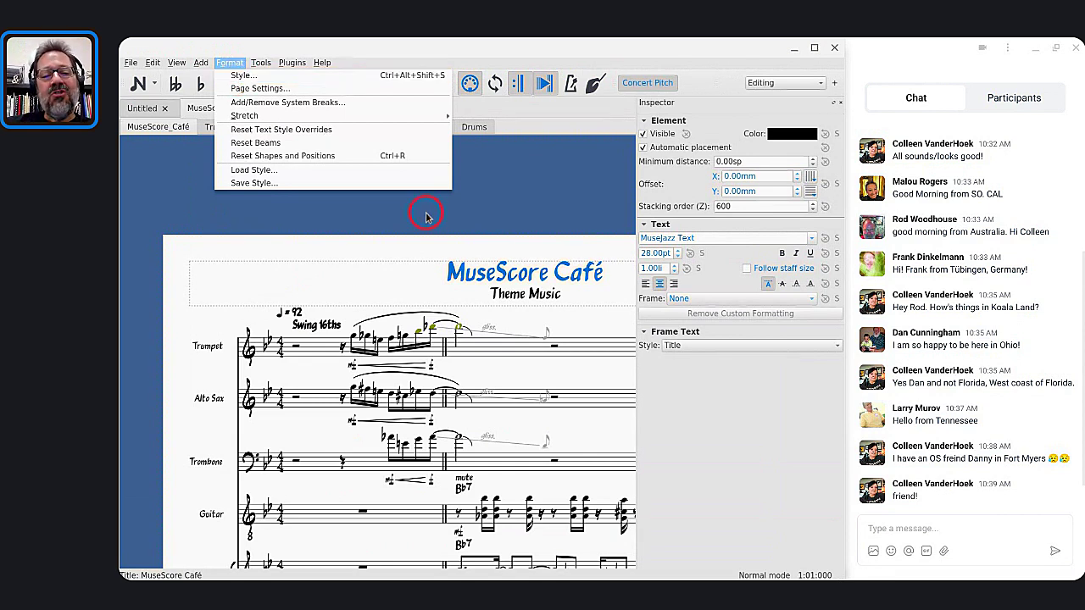
click(458, 263)
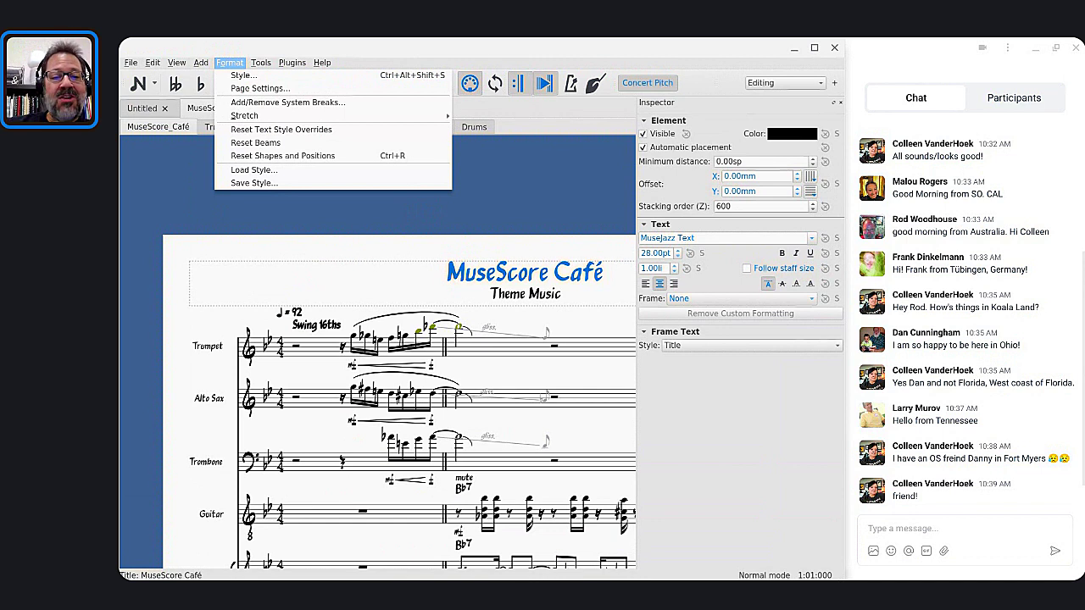
click(279, 77)
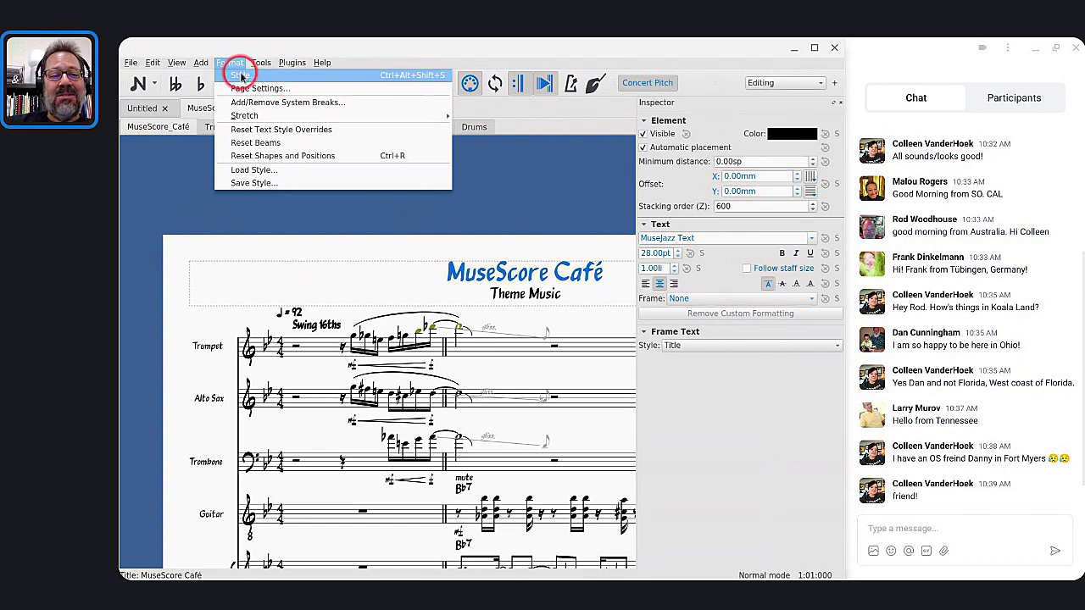
click(631, 195)
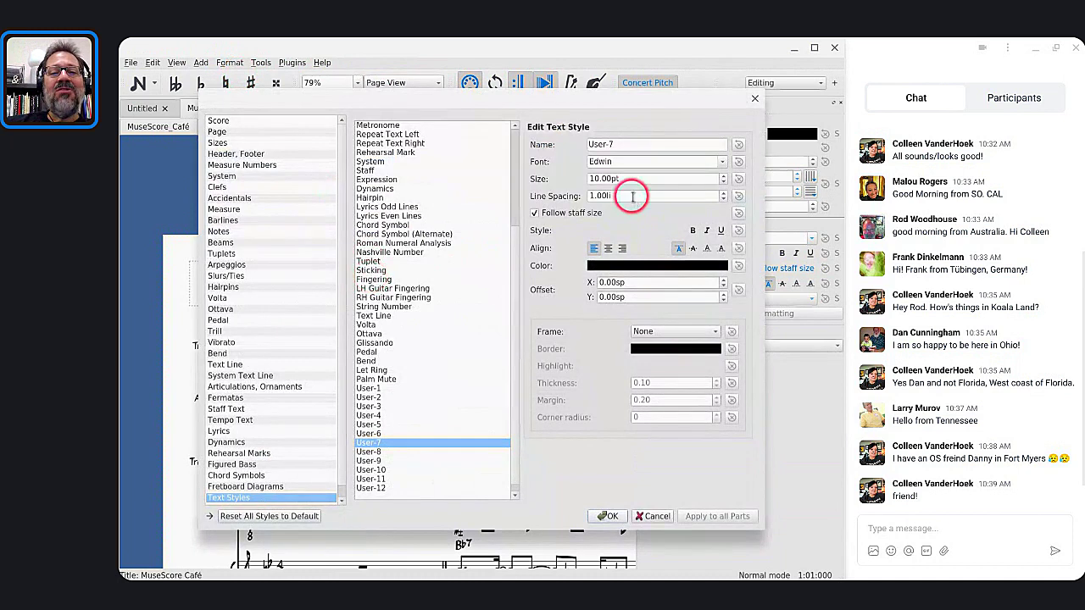
click(424, 225)
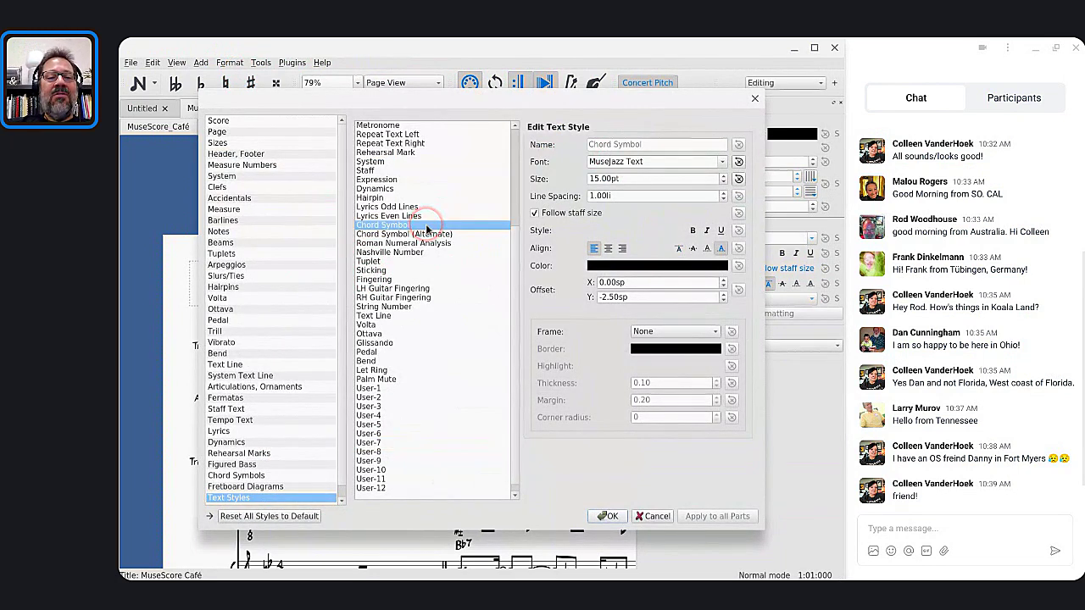
scroll(426, 228, up, 5)
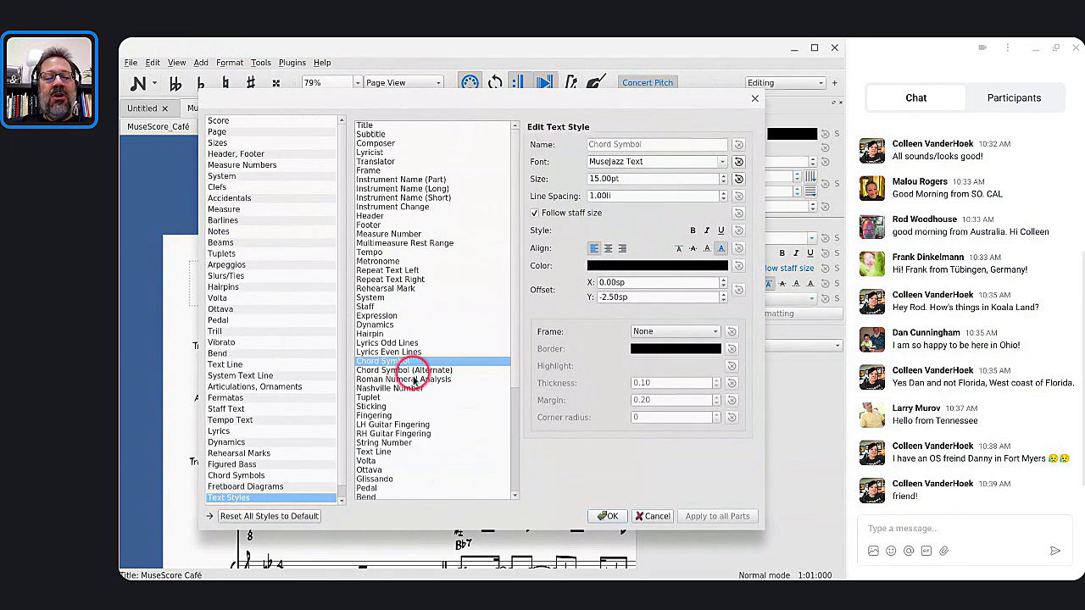
scroll(413, 382, down, 5)
scroll(413, 382, up, 5)
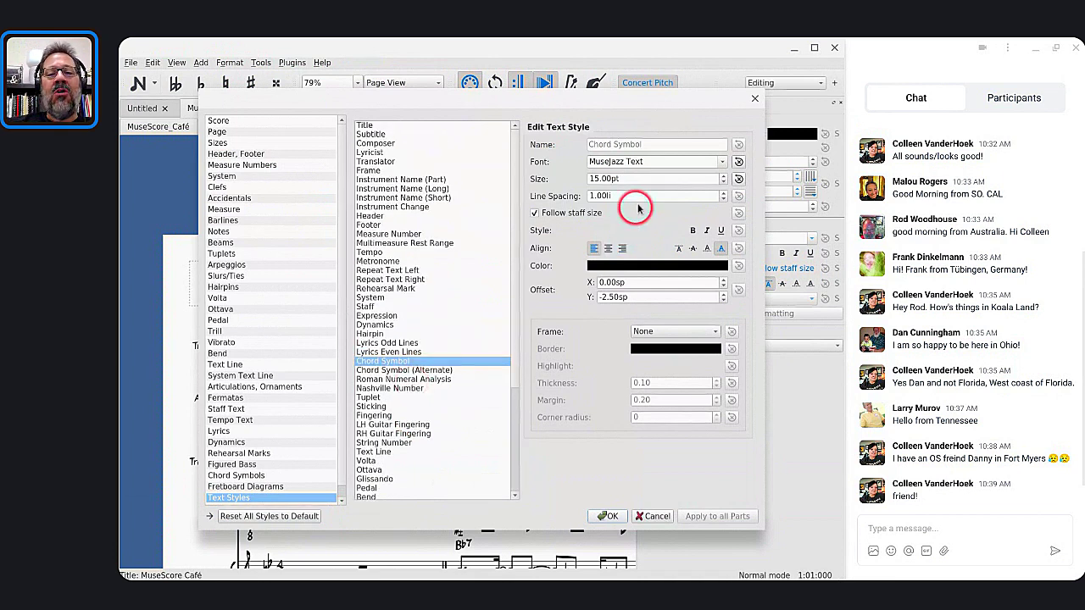
click(641, 161)
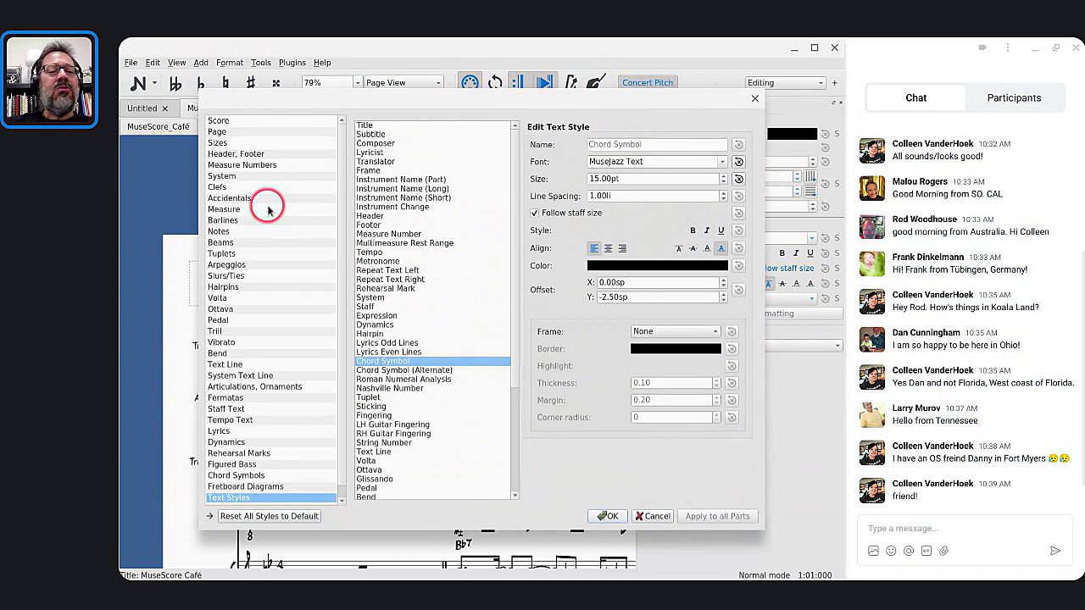
Examine the musical symbols and musical text font options in the Score style settings.
click(227, 123)
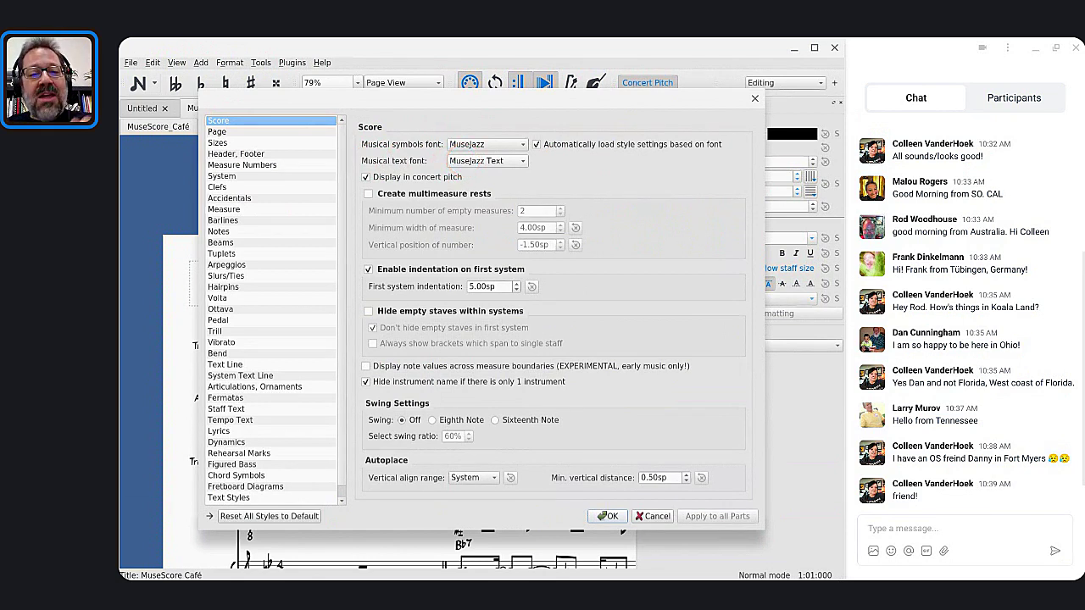
click(464, 162)
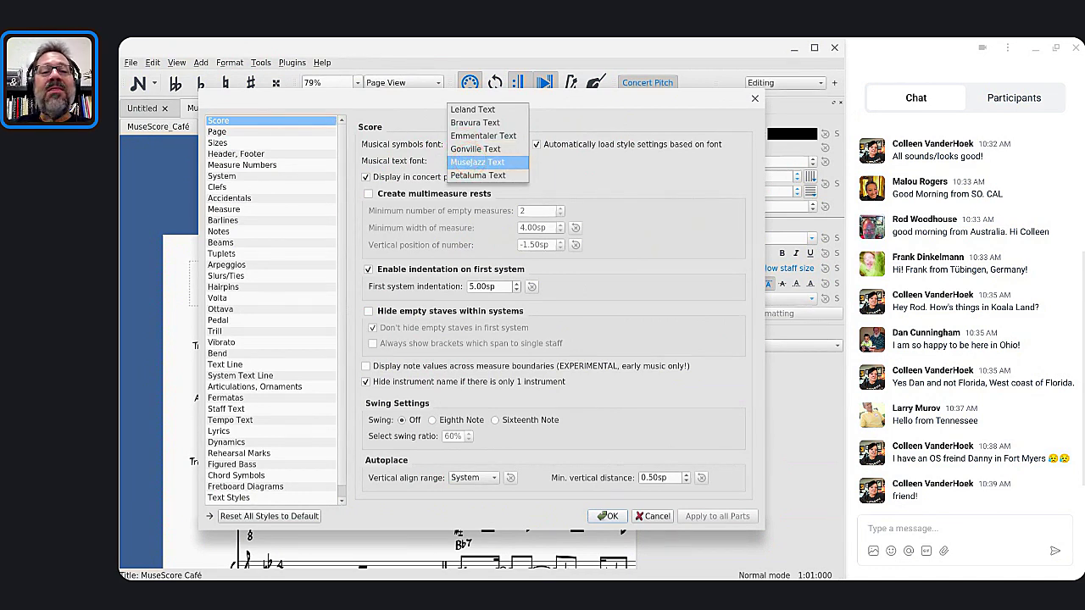
click(411, 165)
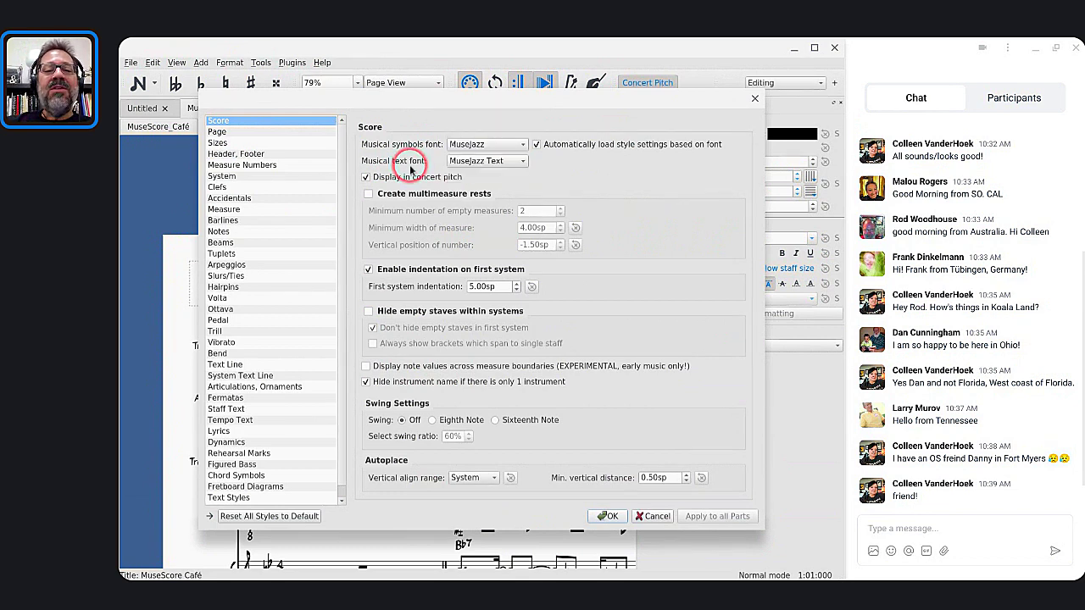
click(506, 173)
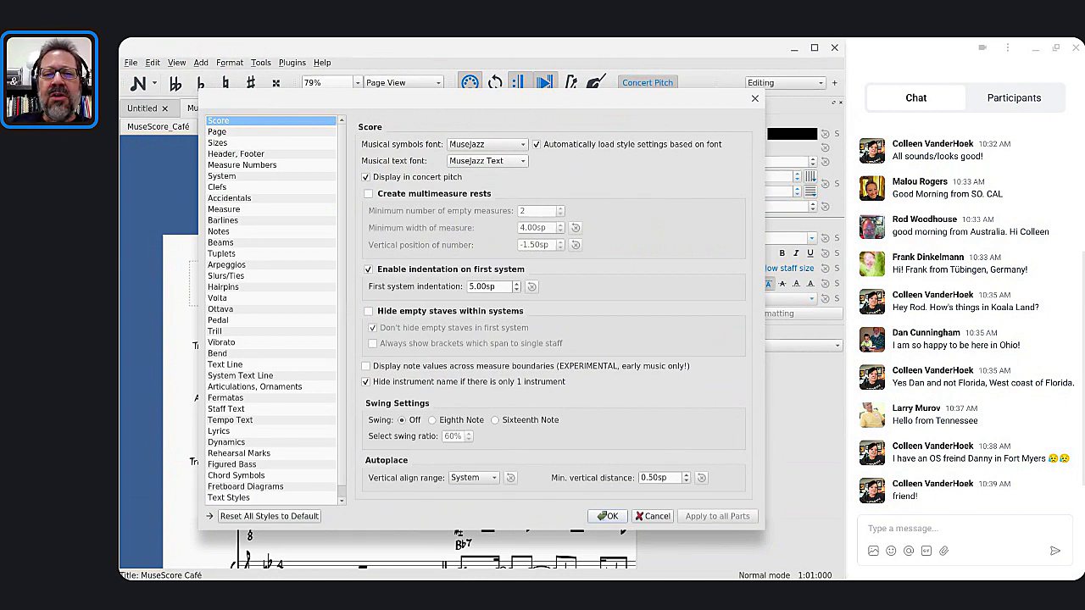
click(395, 159)
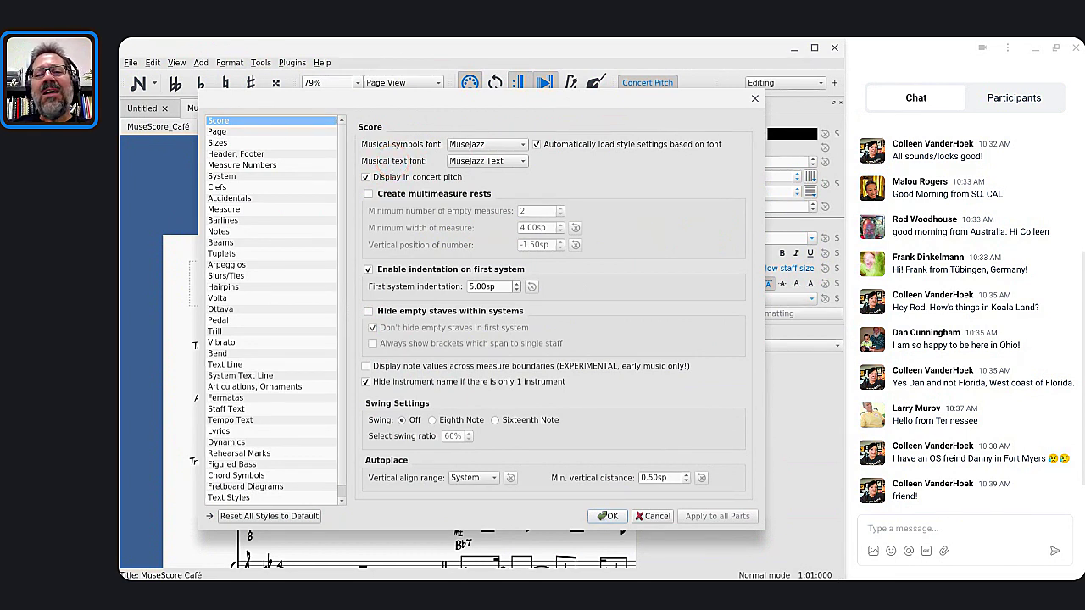
Set the musical text font to Leland Text, apply it, and inspect the dynamics in the score.
click(476, 161)
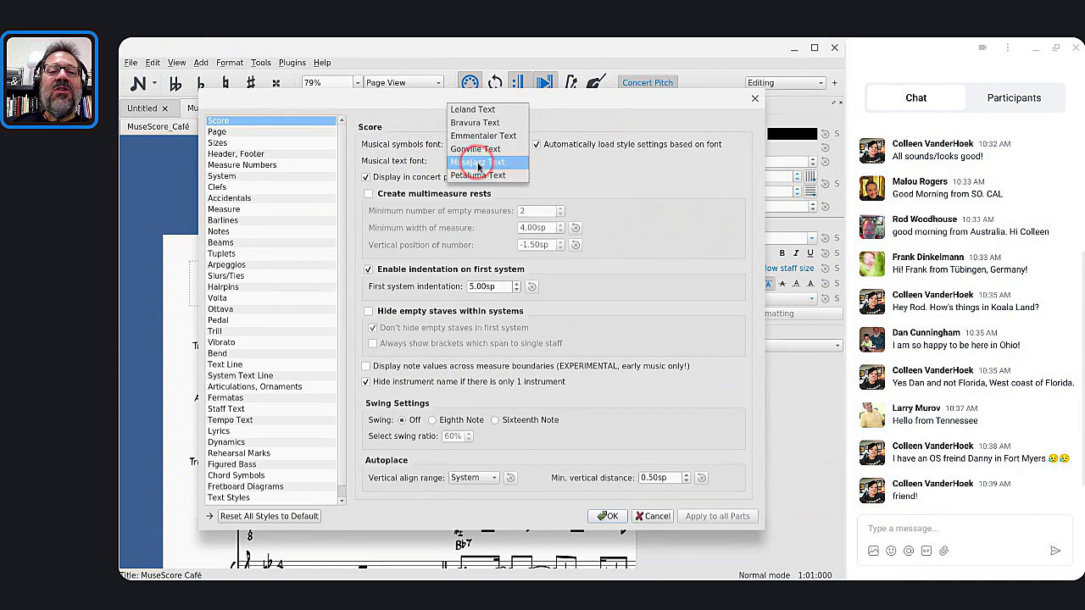
click(467, 110)
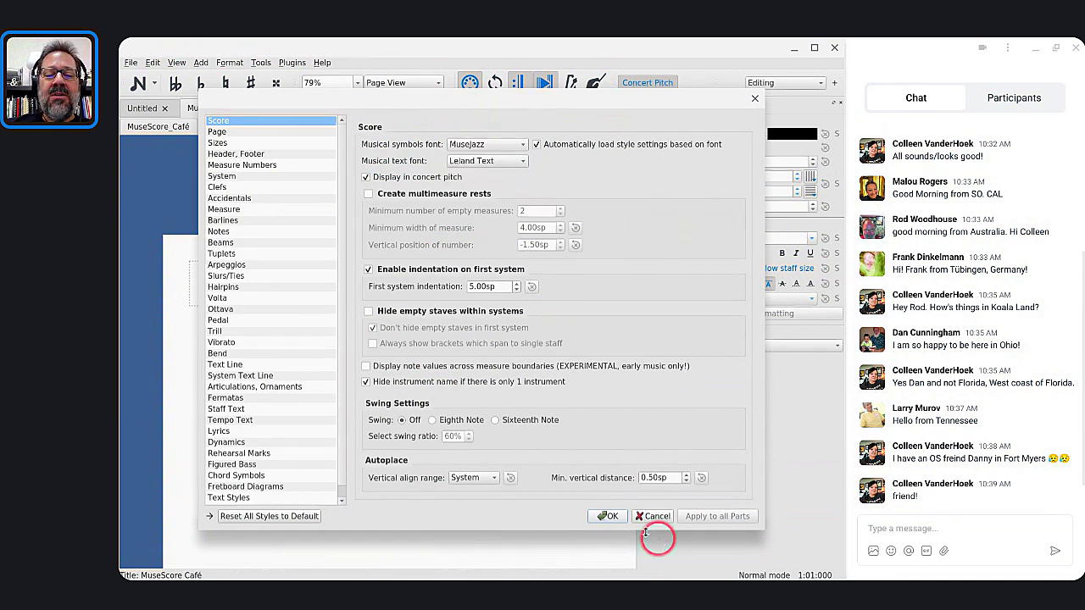
click(609, 516)
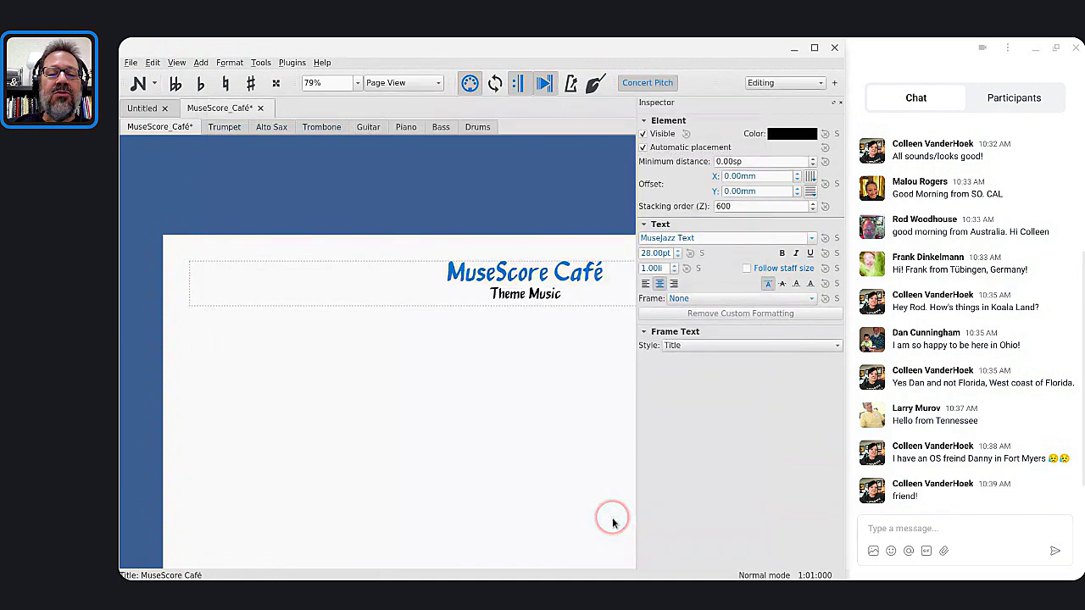
scroll(612, 519, right, 5)
scroll(613, 523, right, 3)
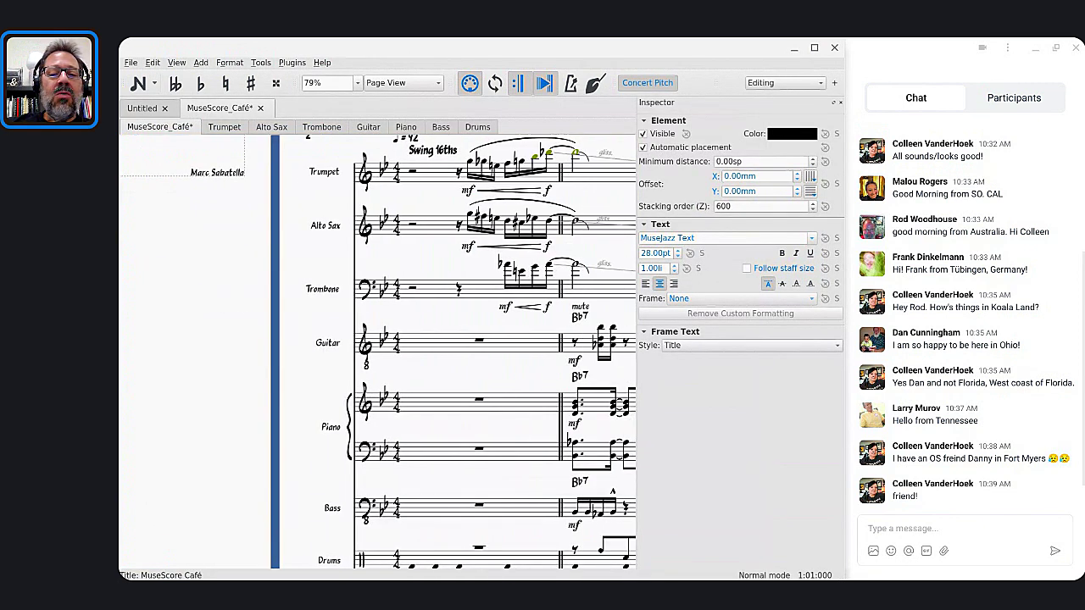
scroll(388, 351, right, 1)
scroll(576, 485, right, 1)
scroll(576, 485, up, 1)
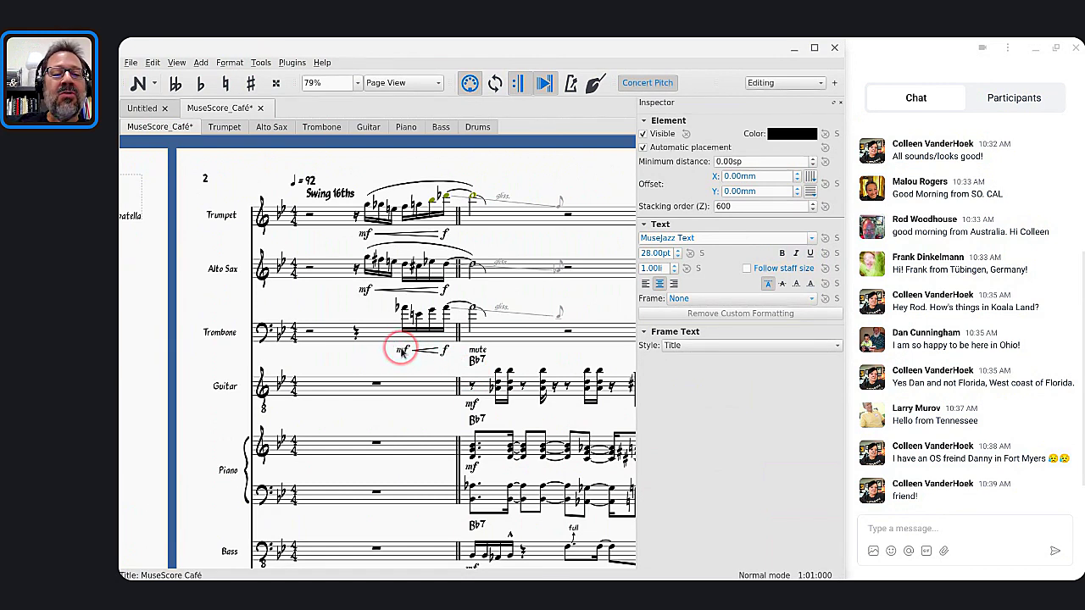
Undo and redo the musical text font change to compare how the dynamics look with each font.
key(ctrl+z)
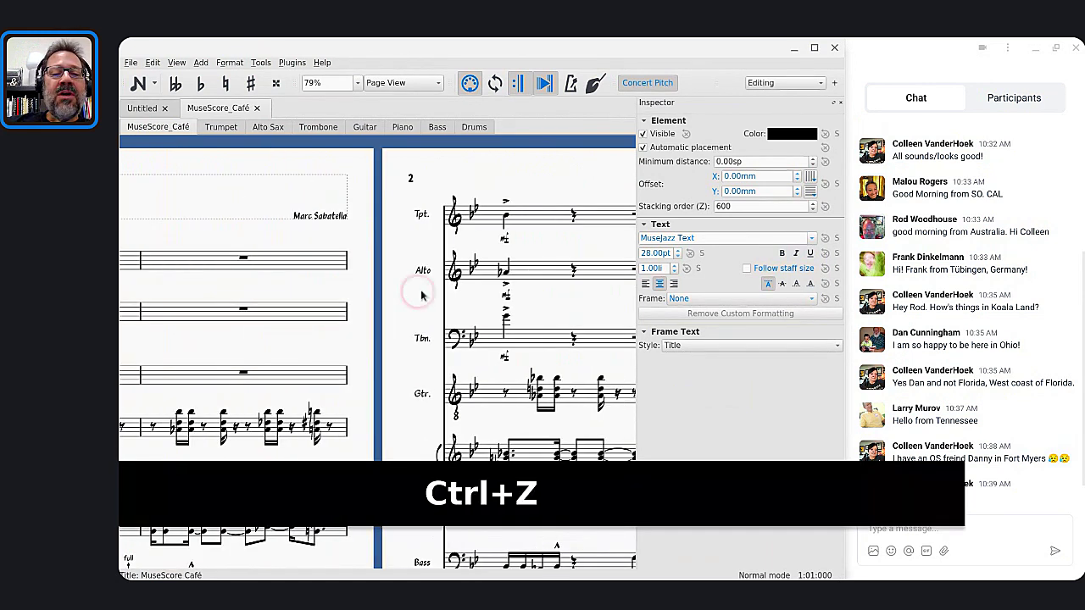
mouse_move(528, 217)
mouse_down()
mouse_move(506, 227)
mouse_move(494, 241)
mouse_move(510, 245)
mouse_move(501, 244)
mouse_up()
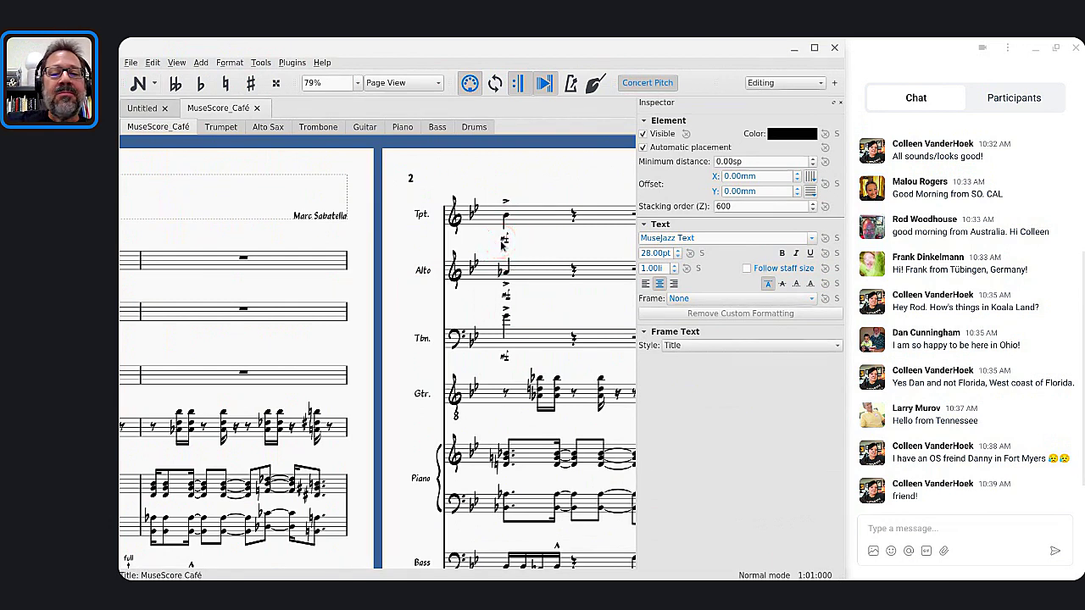
key(ctrl+shift+z)
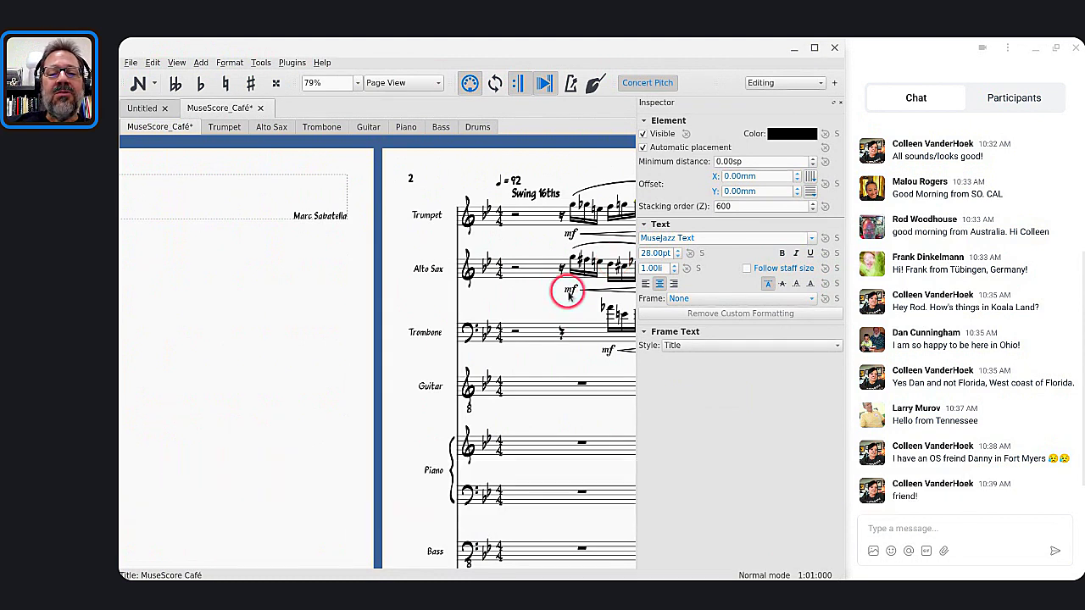
scroll(566, 289, right, 4)
scroll(568, 294, right, 4)
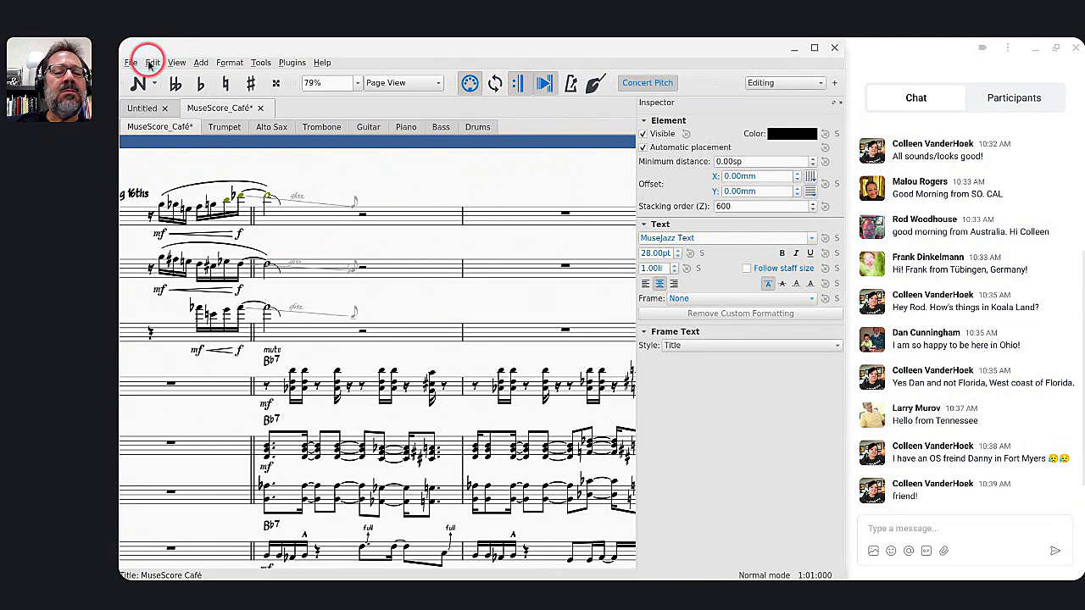
Check the musical text font in the Score style settings and leave them without applying changes.
click(230, 62)
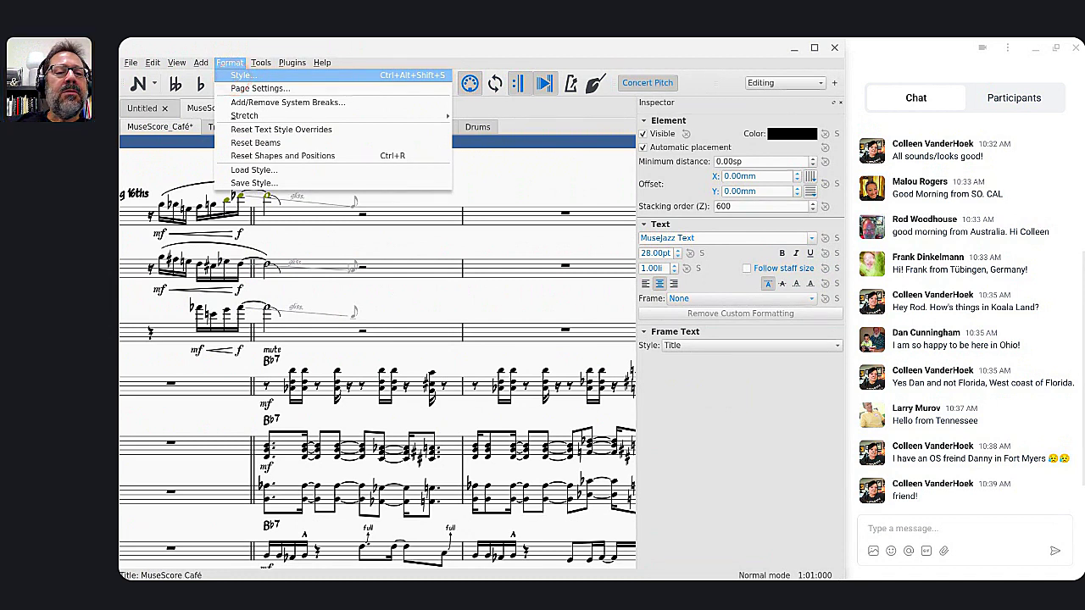
click(241, 76)
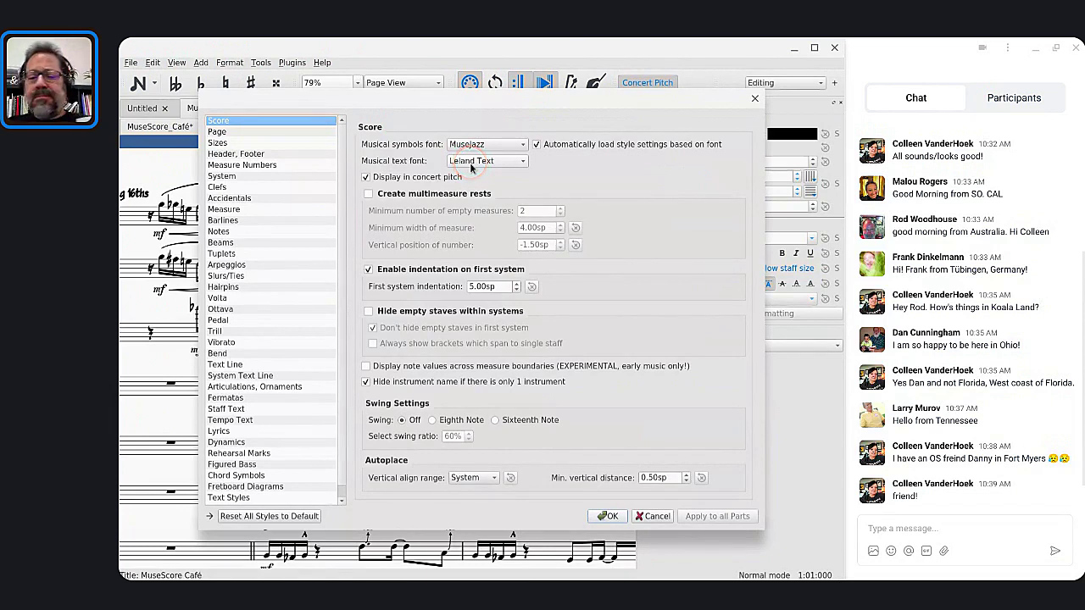
click(654, 516)
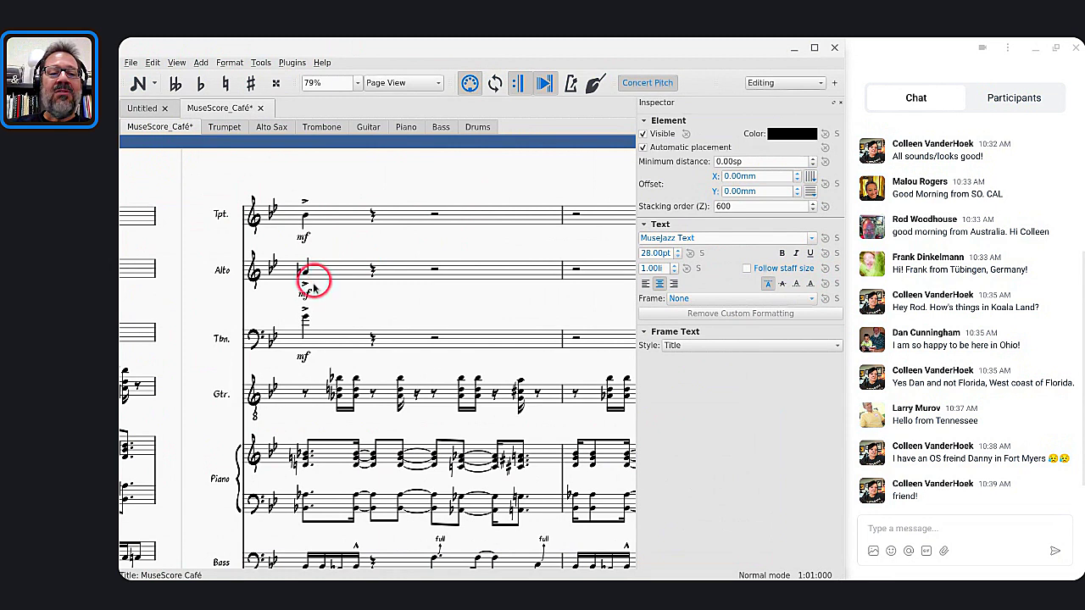
Examine the dynamics, chord symbols and other text across the following pages of the full score.
scroll(328, 293, down, 3)
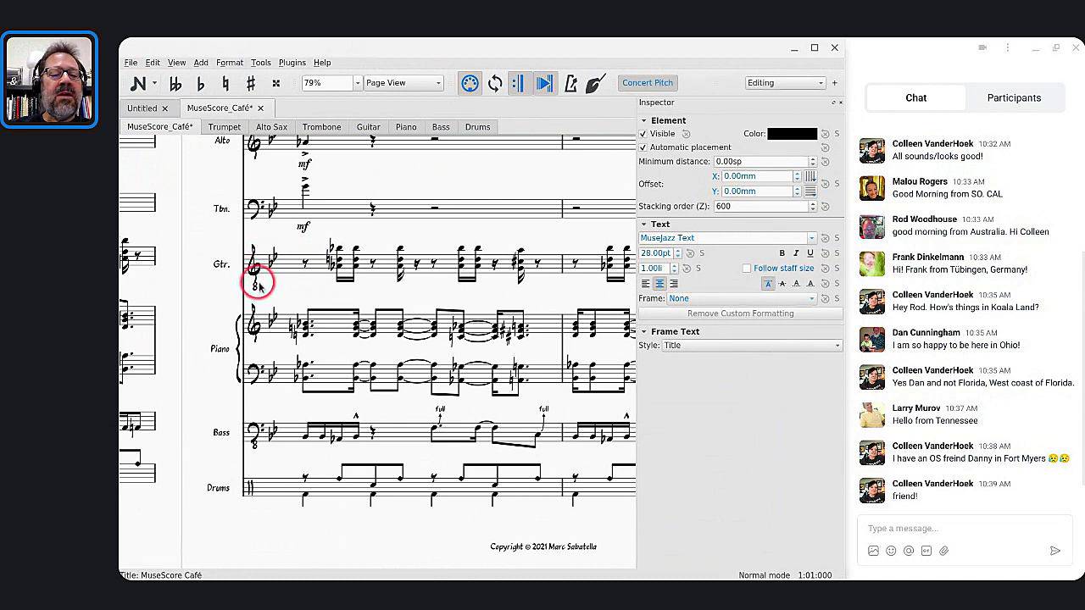
scroll(259, 279, right, 5)
scroll(259, 286, left, 5)
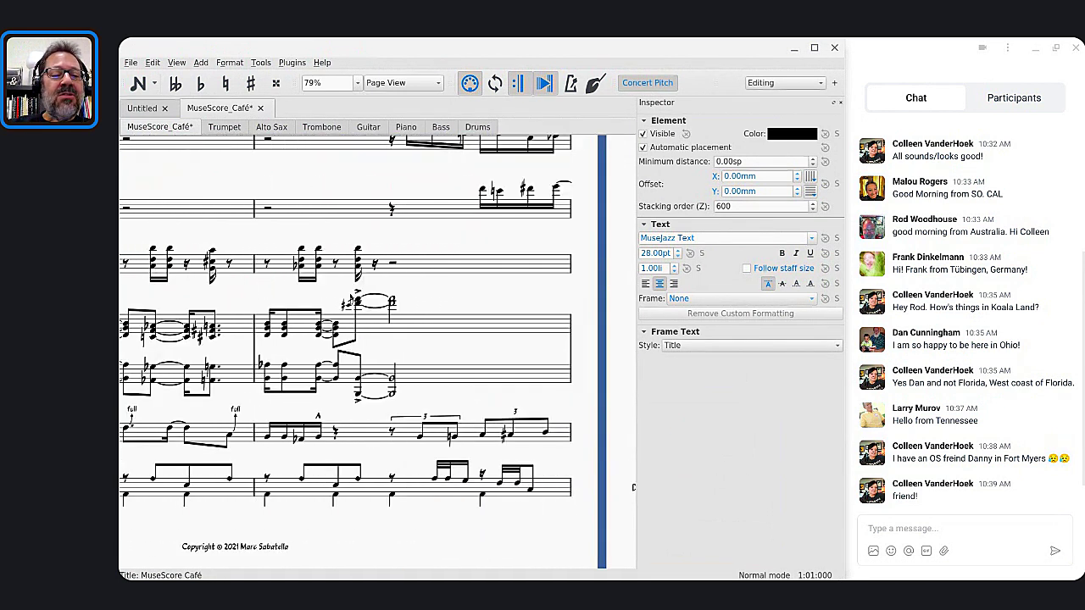
scroll(378, 351, up, 3)
scroll(378, 351, right, 8)
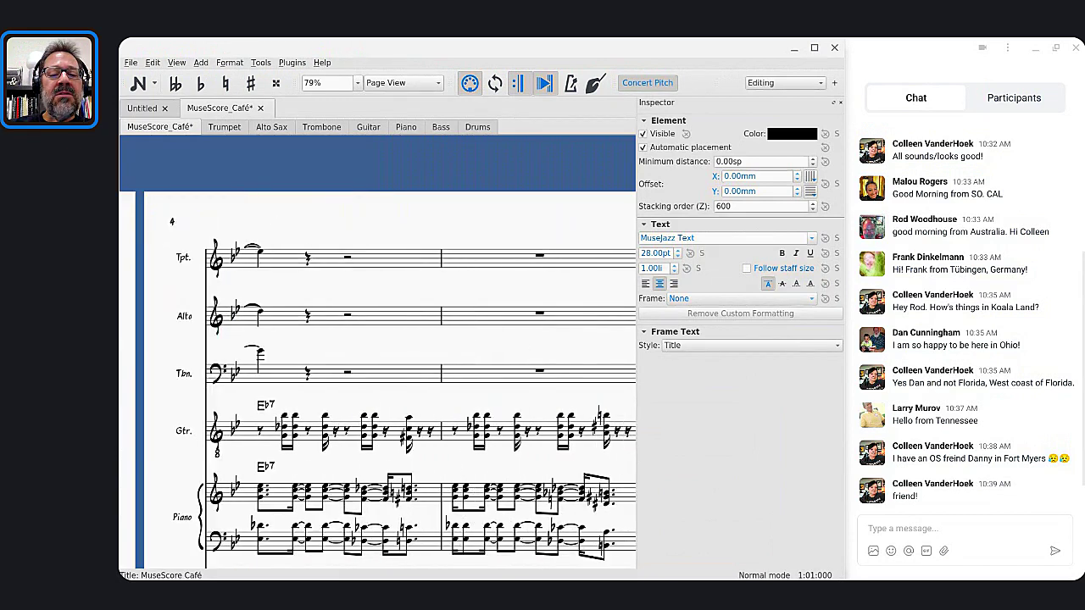
scroll(378, 351, down, 1)
scroll(378, 351, right, 10)
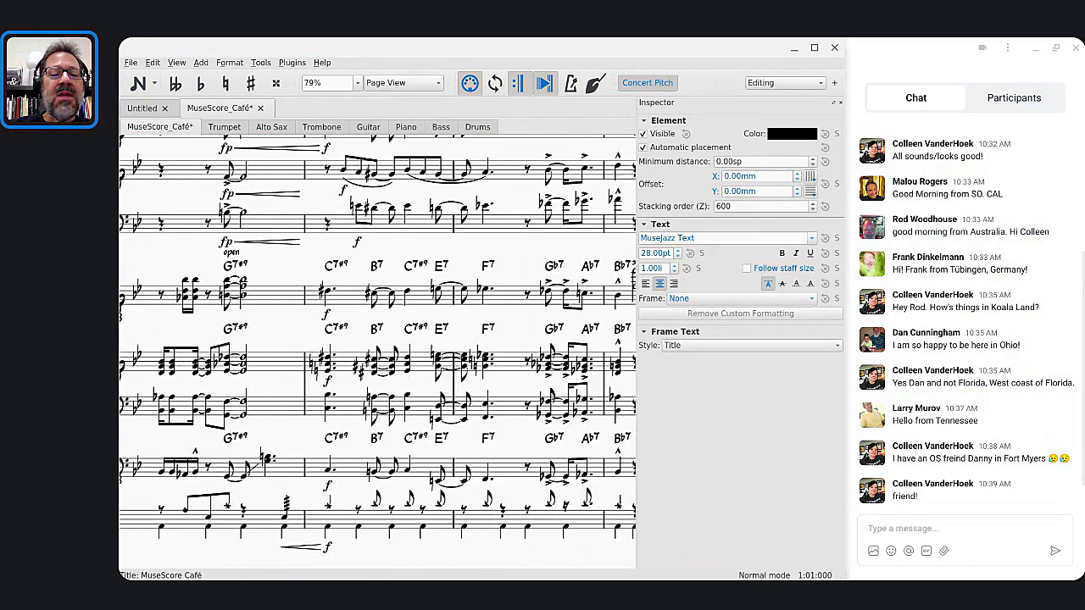
scroll(377, 350, up, 3)
scroll(378, 351, right, 10)
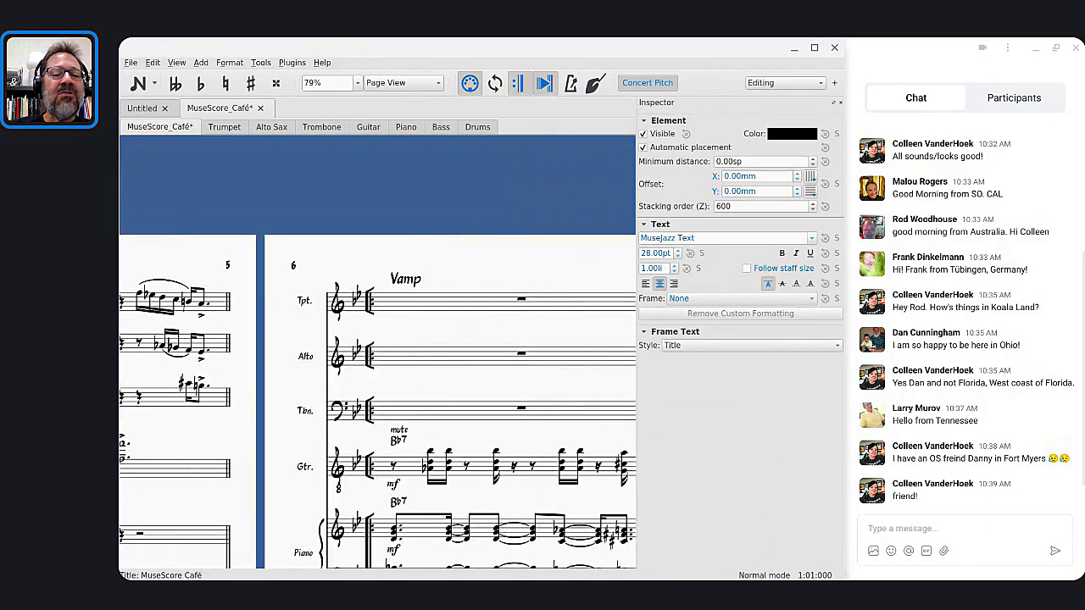
scroll(378, 351, down, 3)
scroll(378, 350, left, 8)
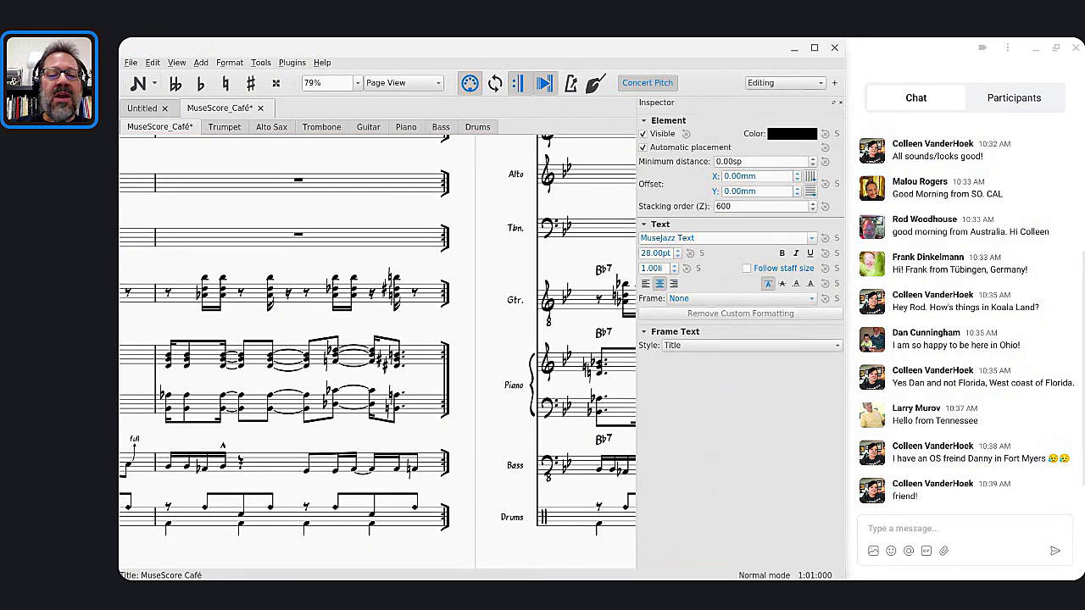
scroll(378, 351, right, 5)
scroll(378, 350, right, 5)
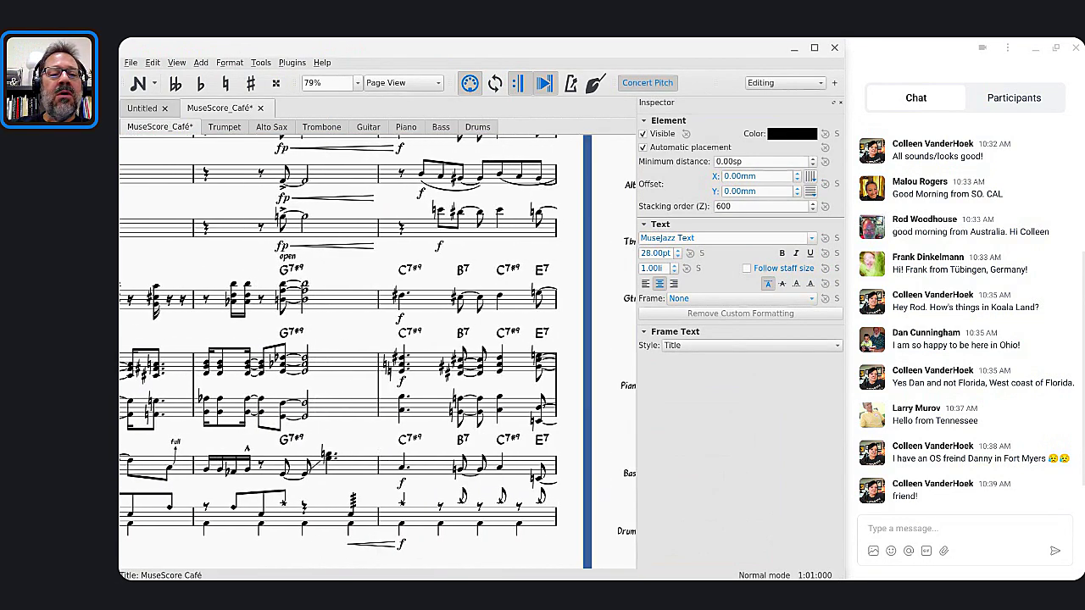
scroll(378, 351, right, 15)
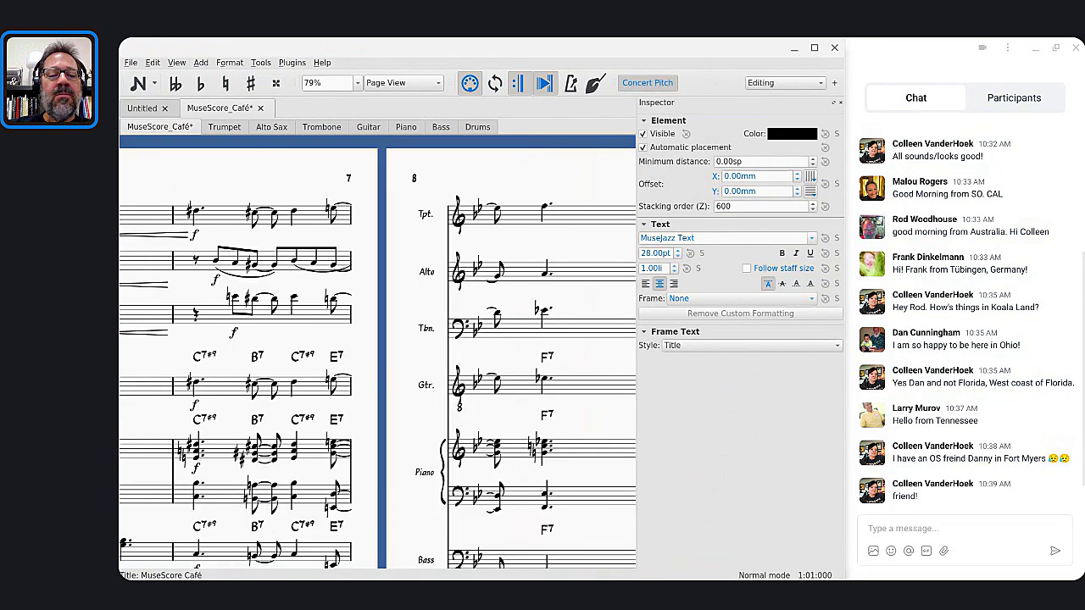
scroll(378, 351, left, 11)
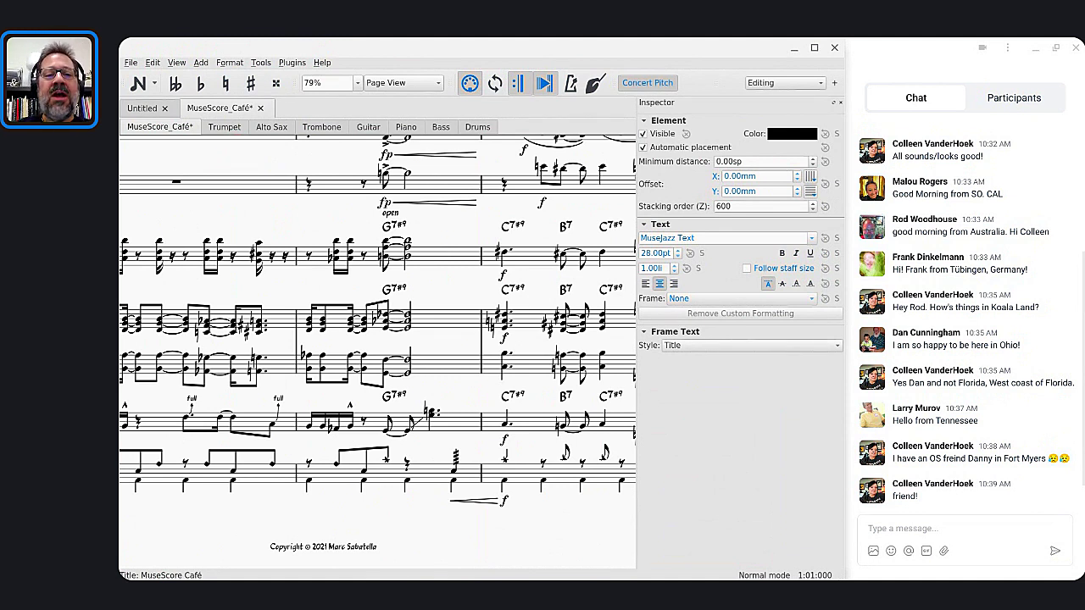
mouse_move(375, 247)
mouse_down()
mouse_move(375, 198)
mouse_move(378, 208)
mouse_up()
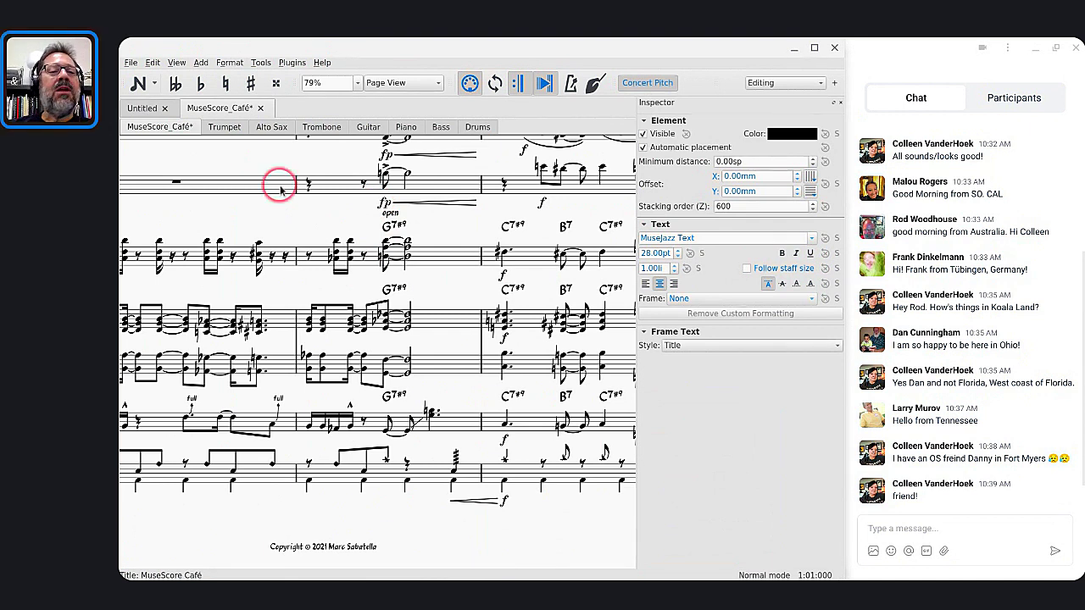
Set the score's musical symbols font to Leland, apply it, and inspect the notation on the staves.
click(229, 64)
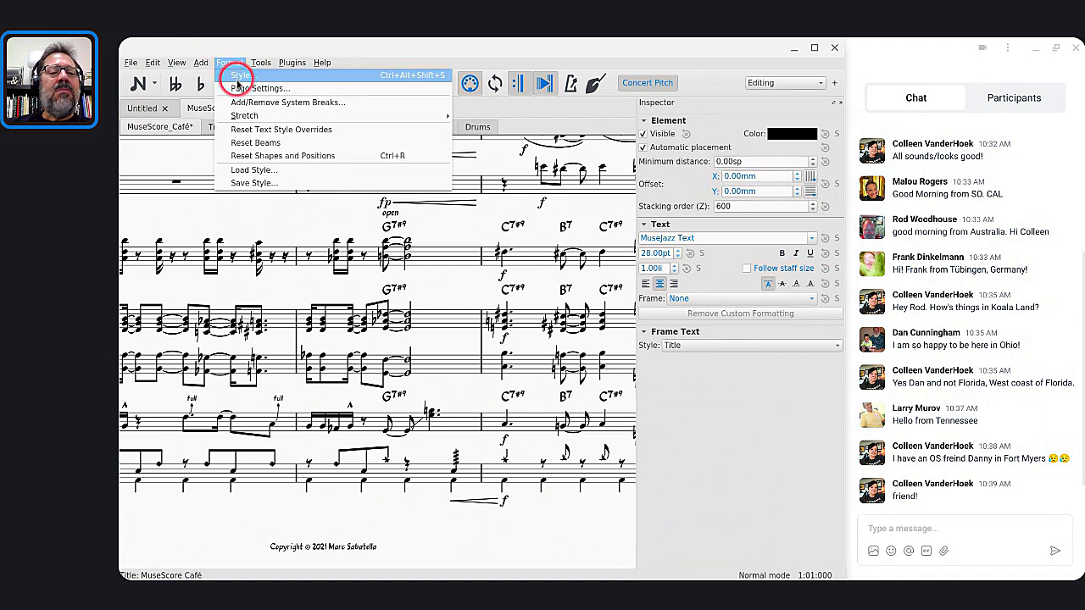
click(234, 75)
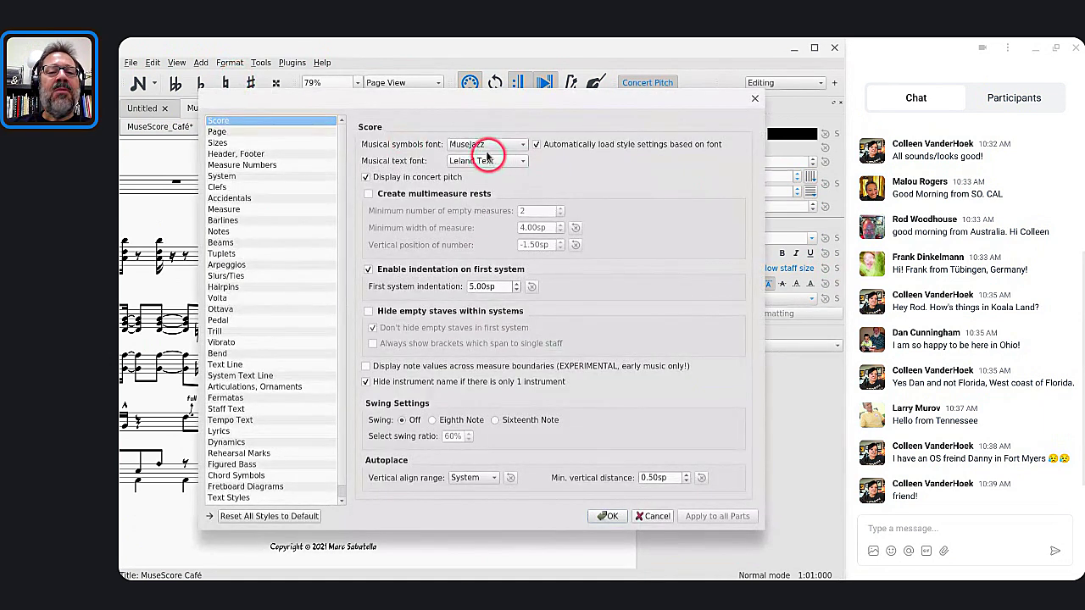
click(479, 145)
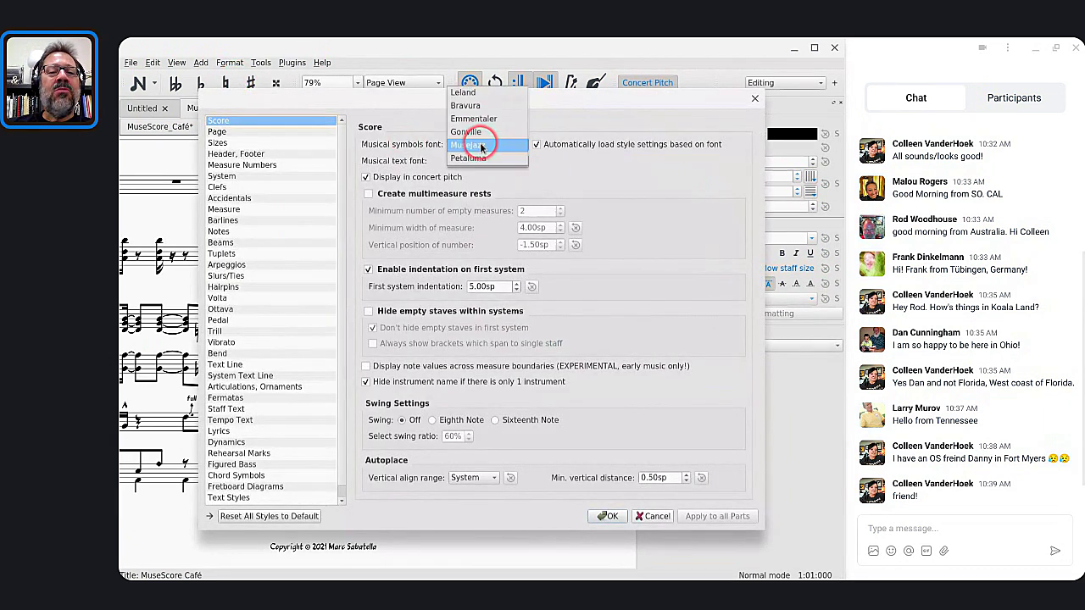
click(467, 96)
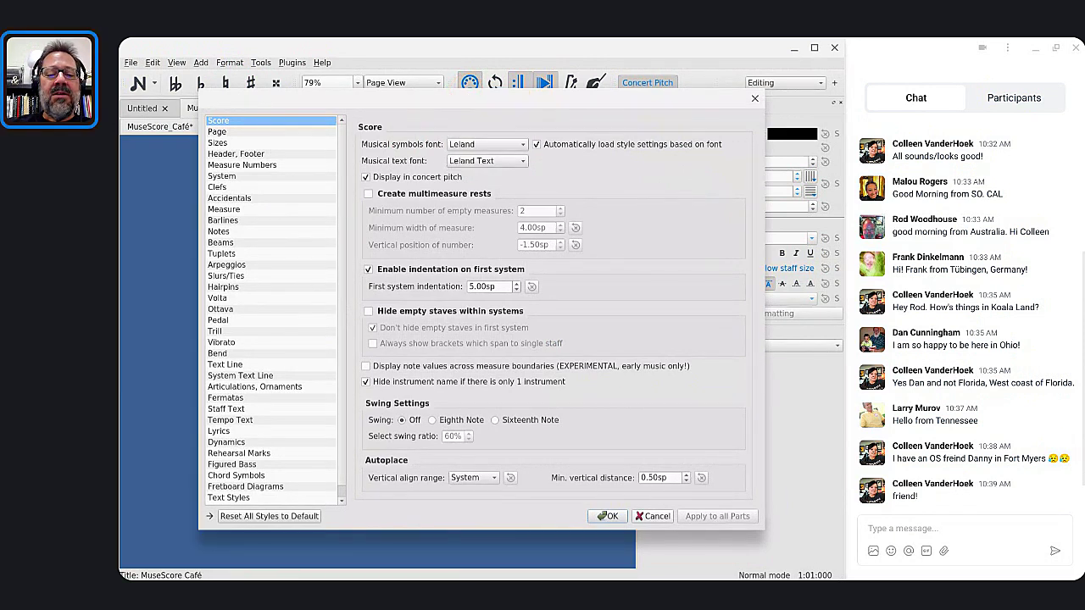
click(601, 519)
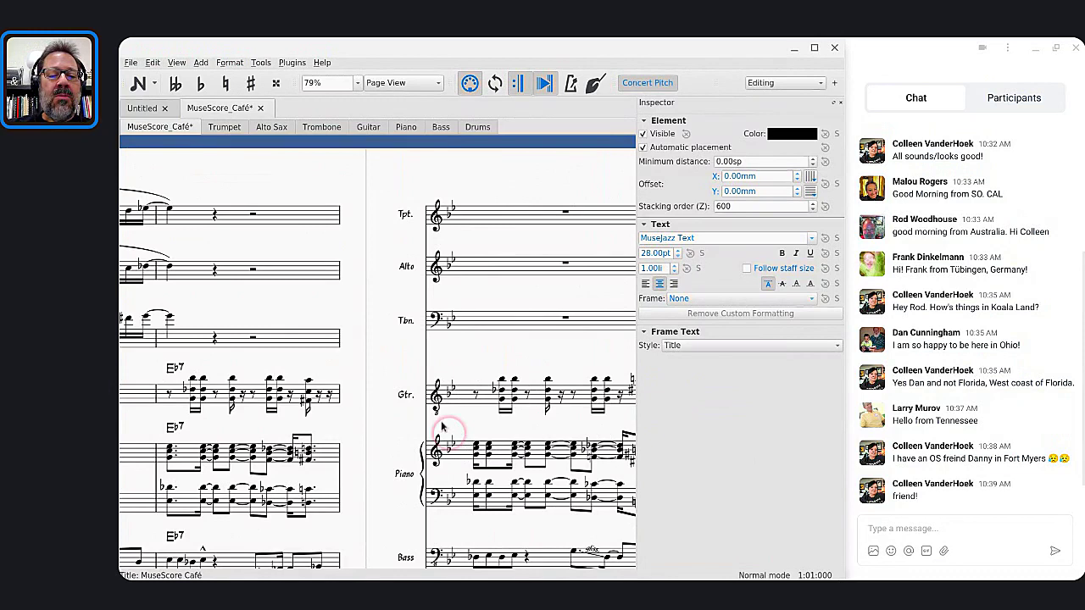
scroll(447, 418, down, 3)
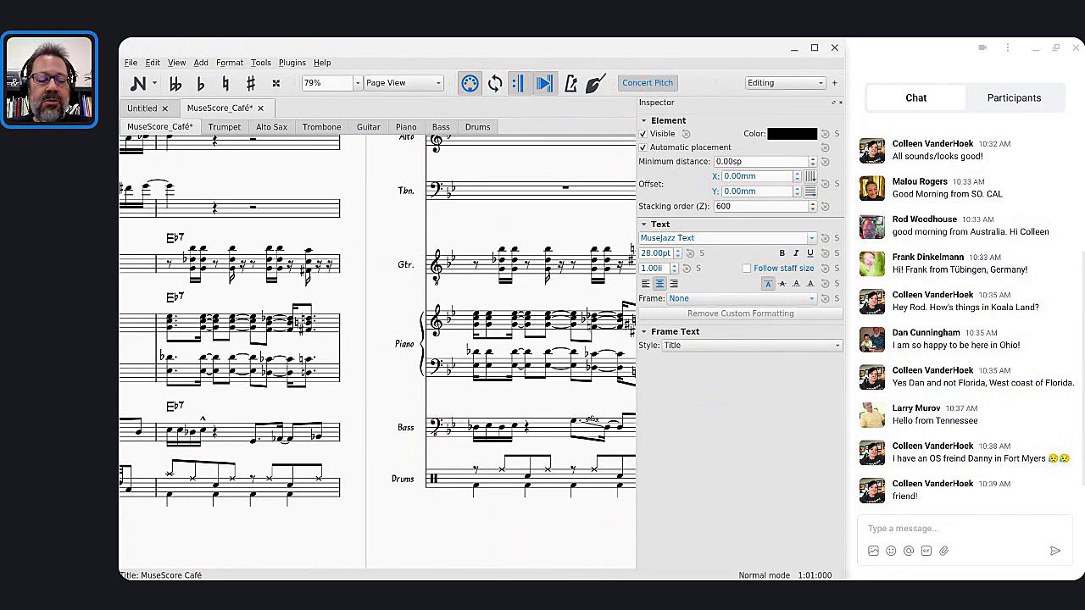
Undo and redo the musical symbols font change, comparing the piano staves up close, and inspect the following measures.
key(ctrl+z)
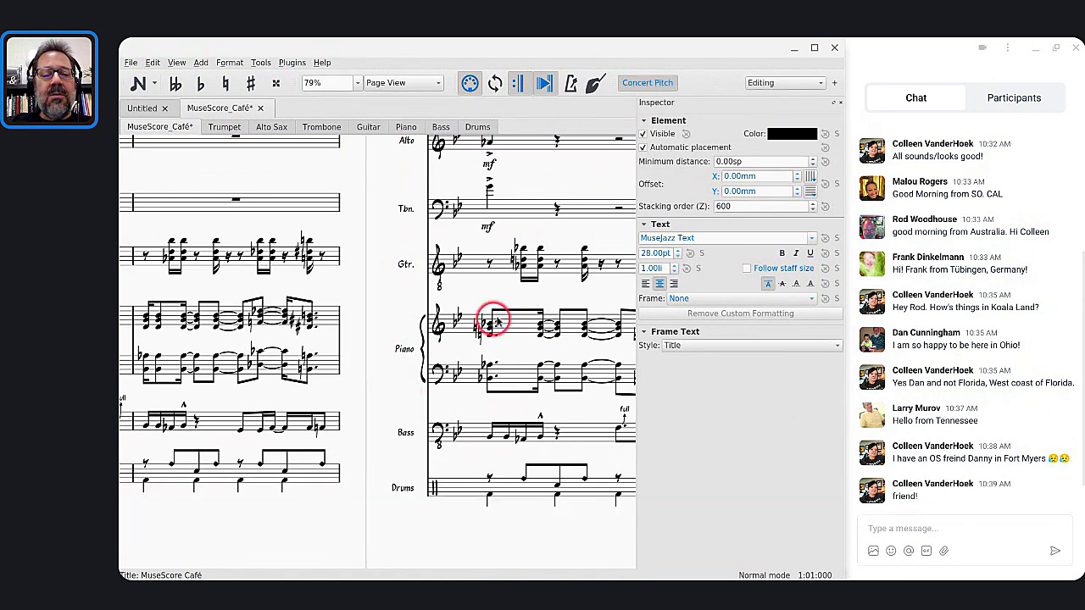
scroll(487, 343, up, 5)
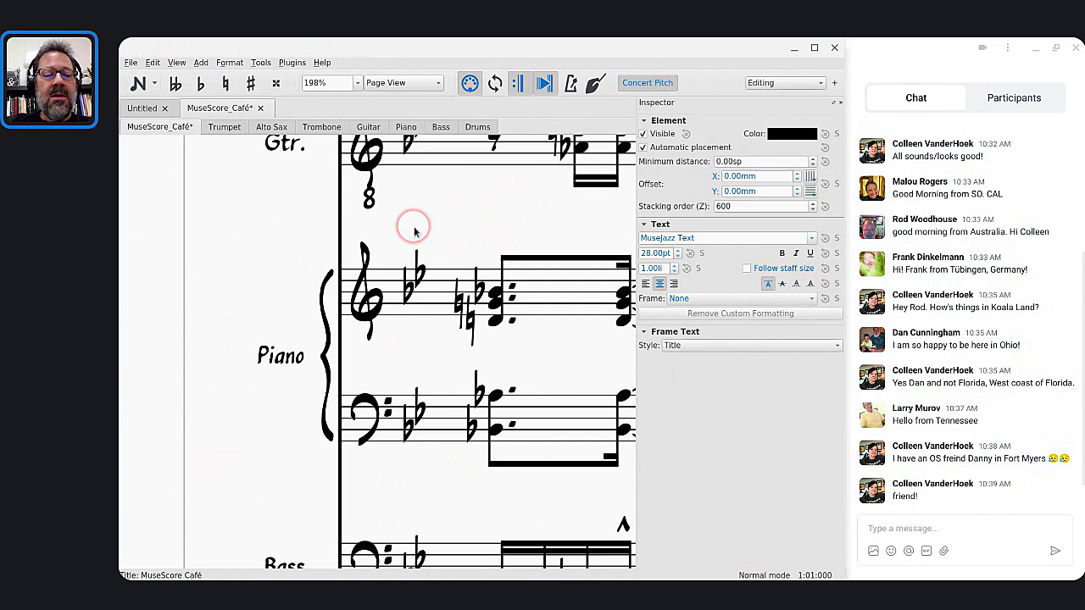
key(ctrl+shift+z)
key(ctrl+shift+z)
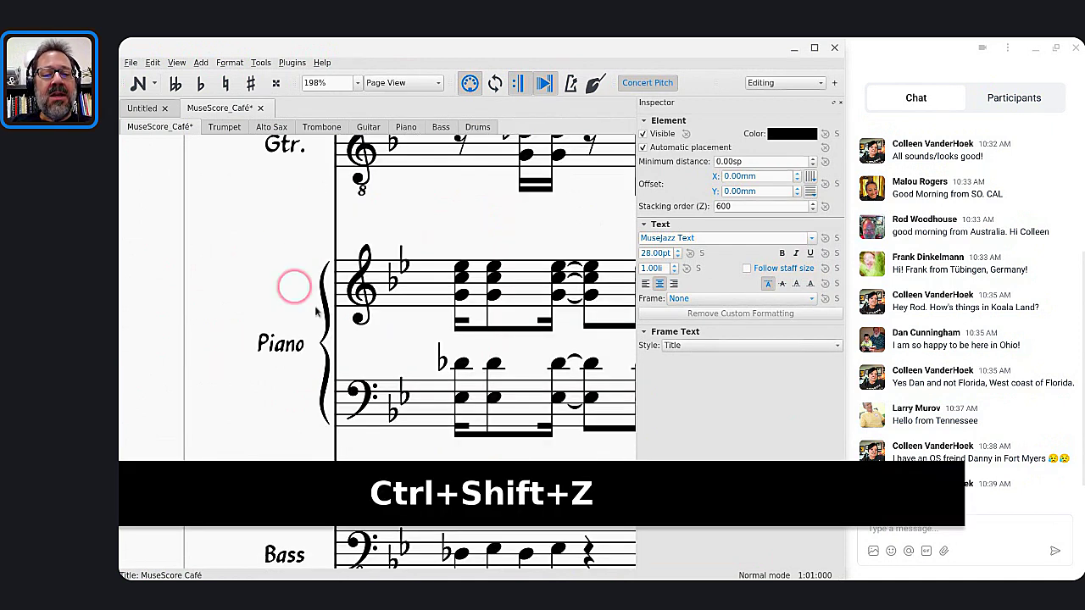
click(534, 245)
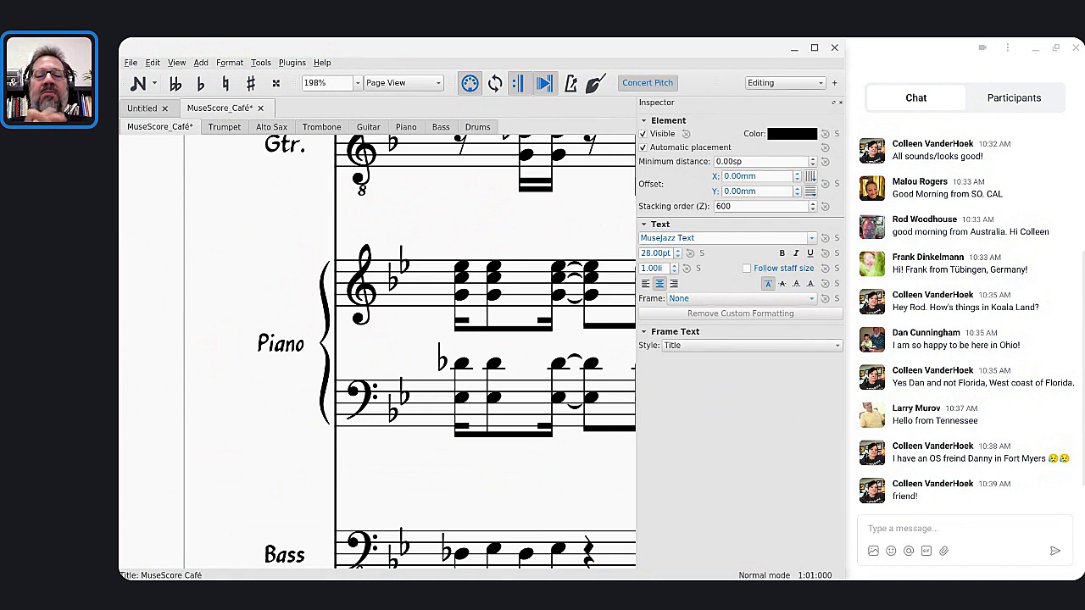
scroll(377, 351, right, 5)
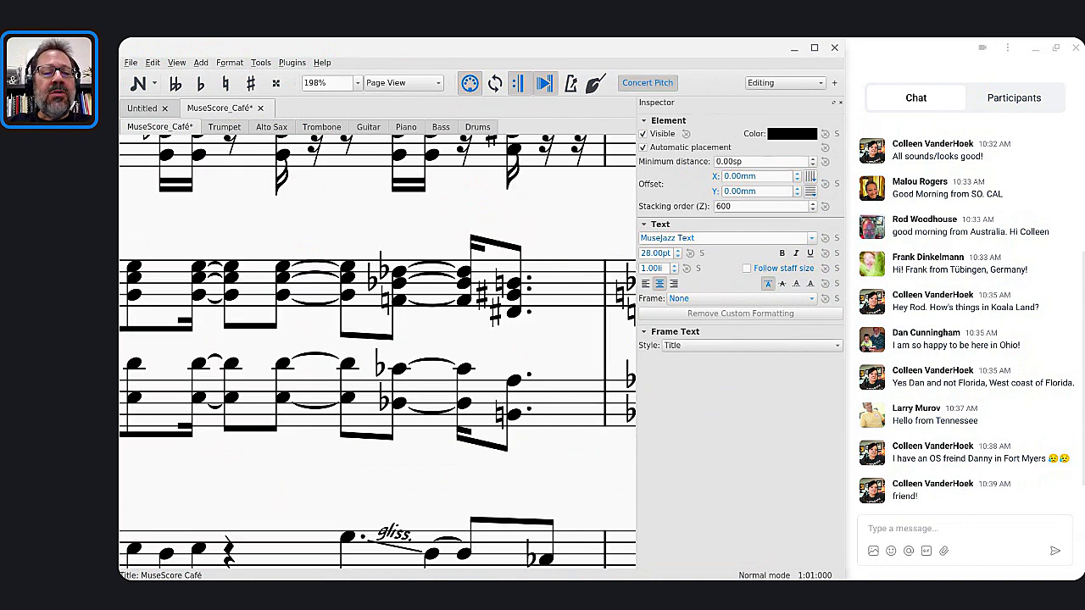
scroll(377, 351, right, 3)
scroll(377, 351, up, 2)
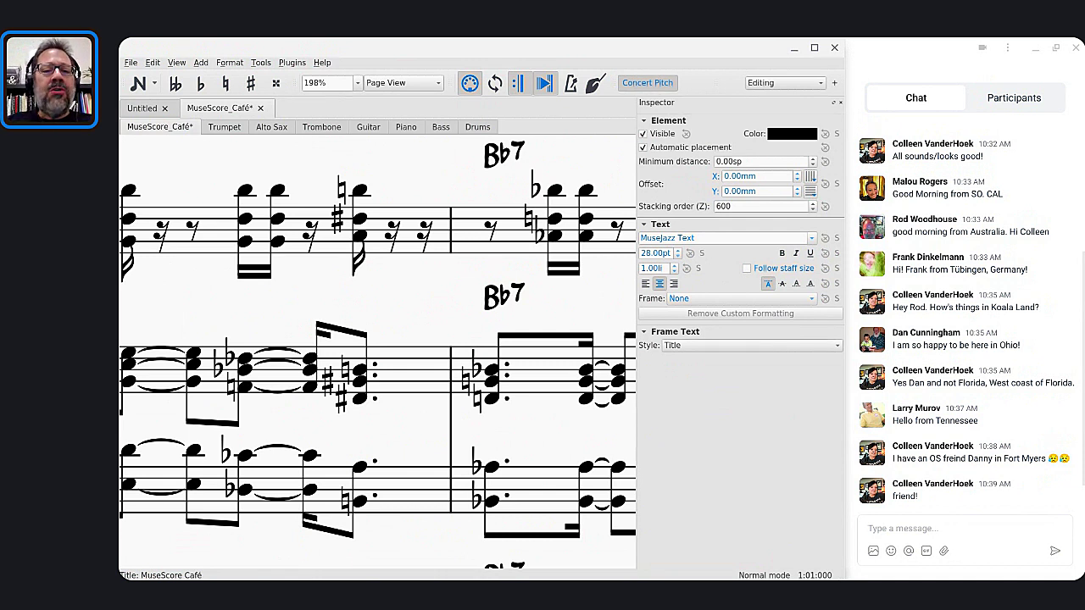
Save the score's current style settings in the Styles folder as text.mss.
click(259, 171)
click(236, 63)
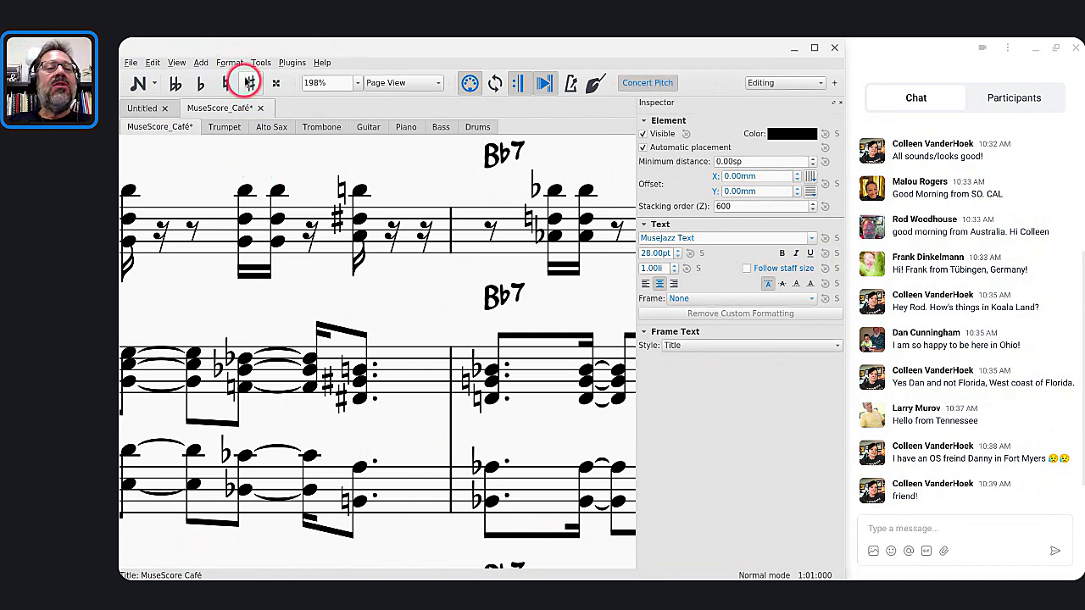
click(230, 63)
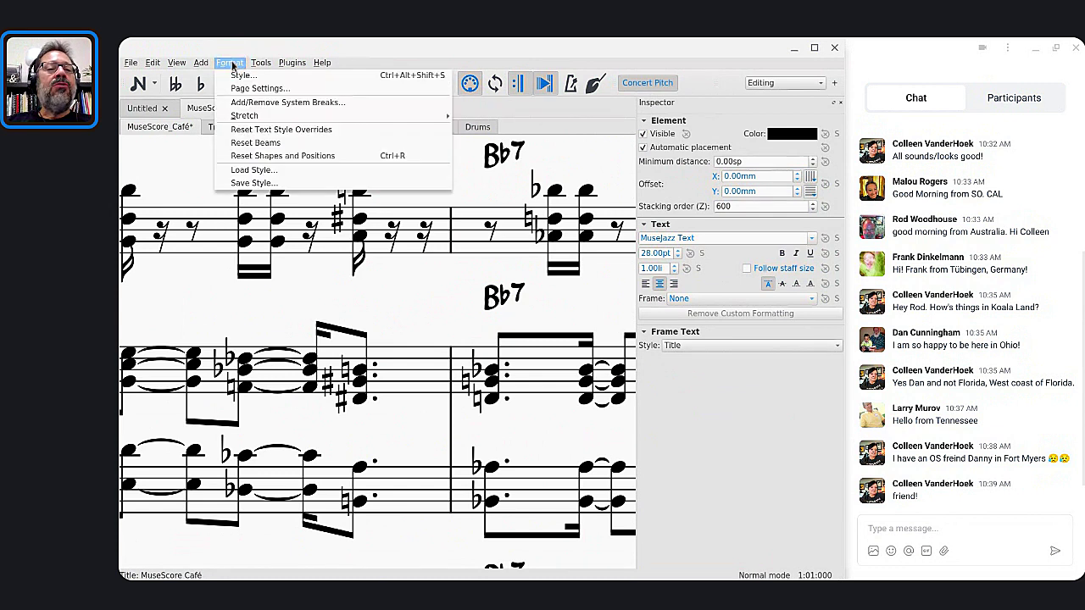
click(243, 183)
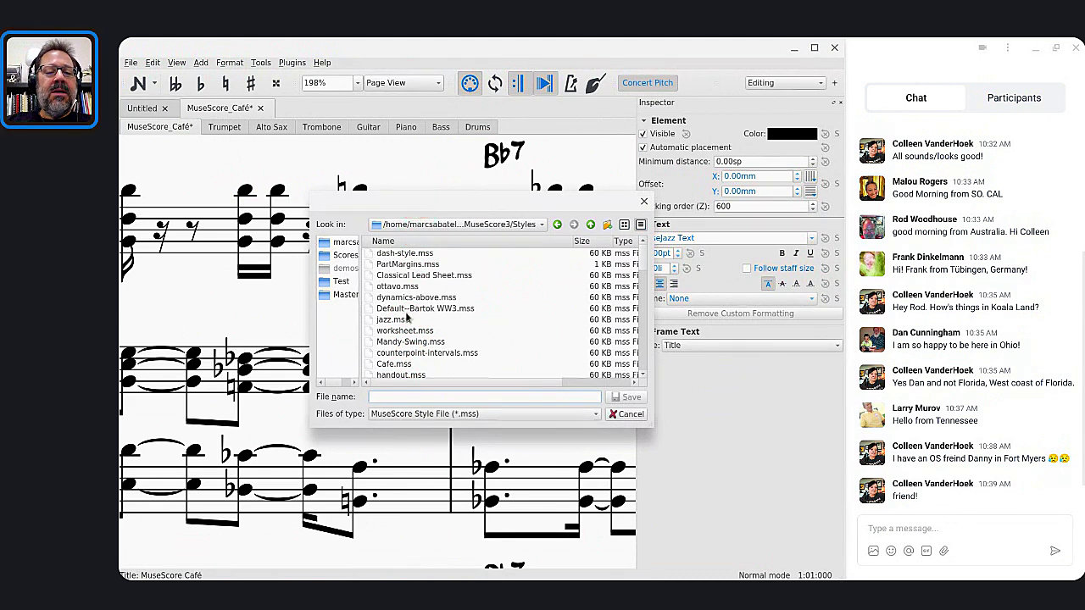
scroll(408, 322, down, 5)
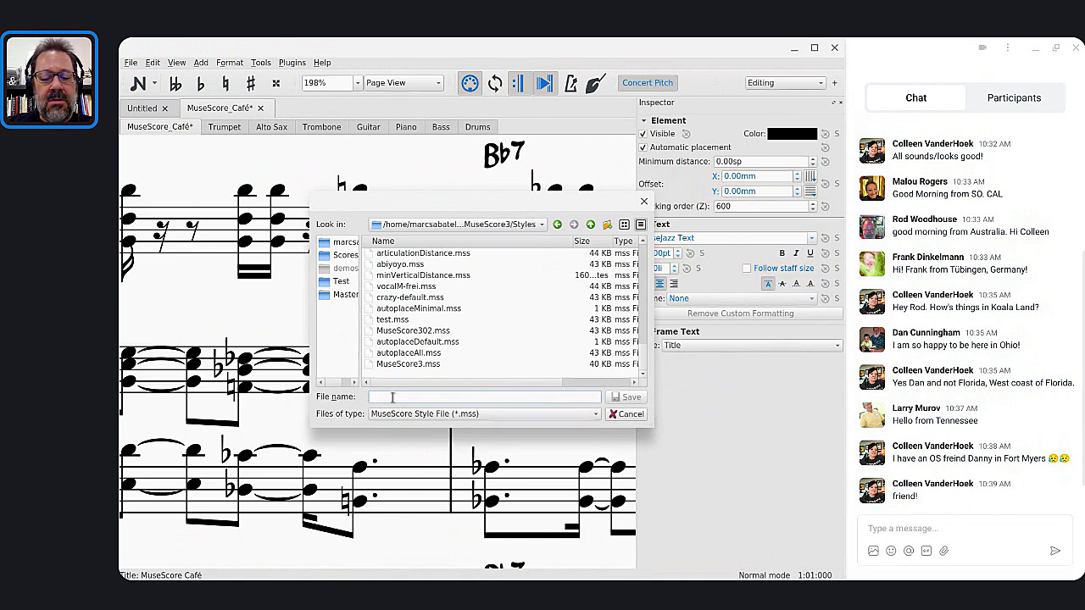
text(text)
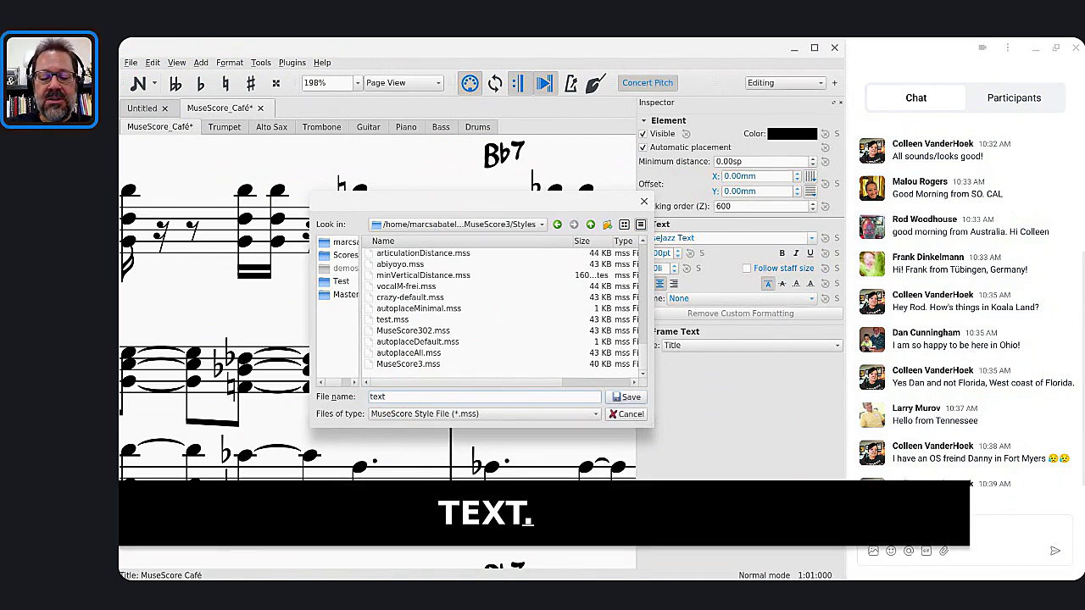
text(.mss)
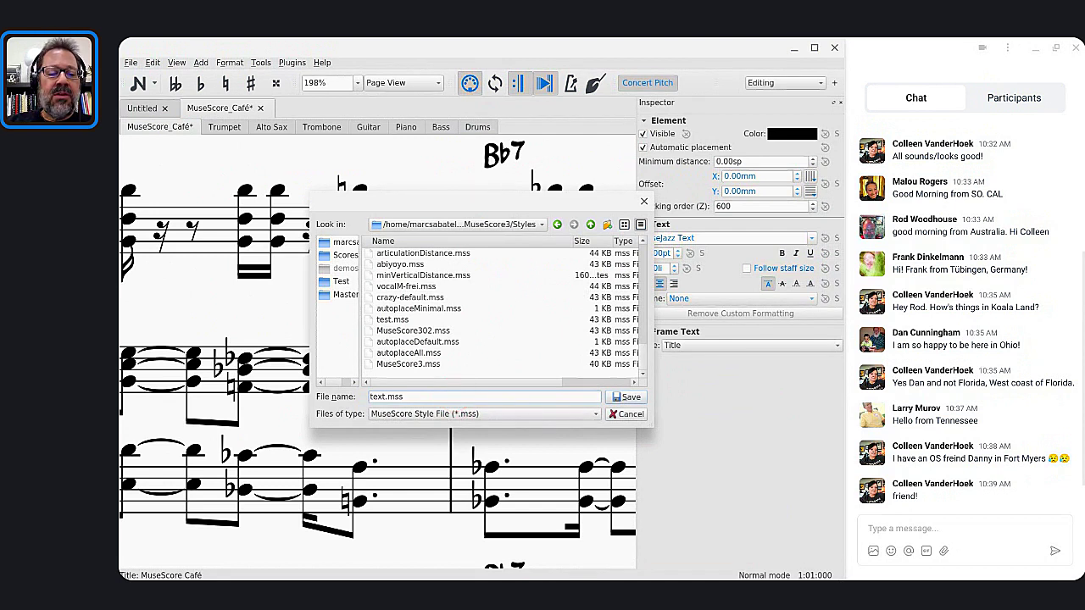
click(391, 391)
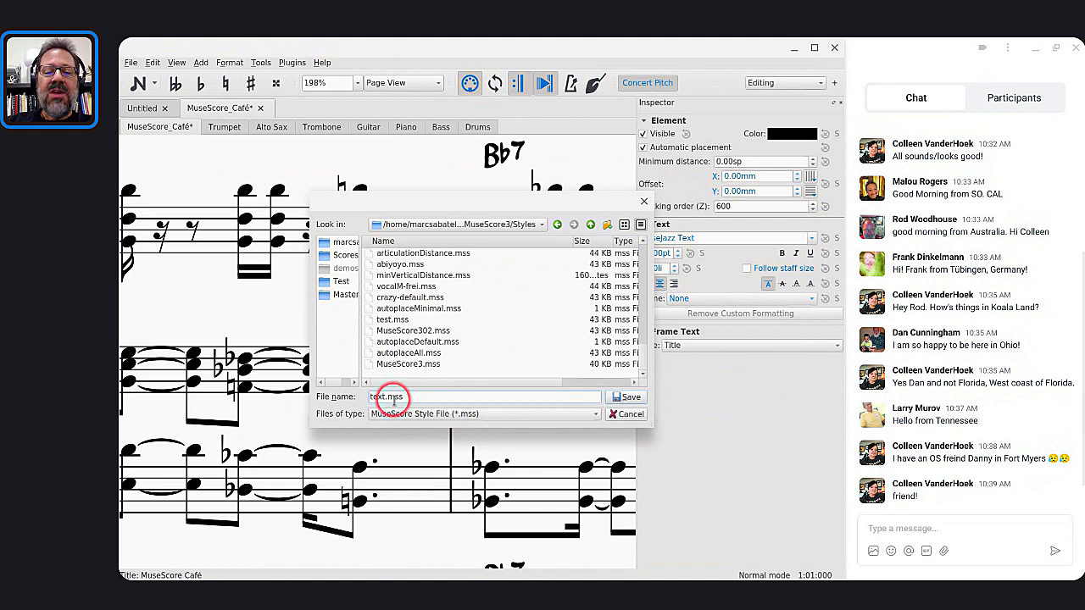
click(624, 396)
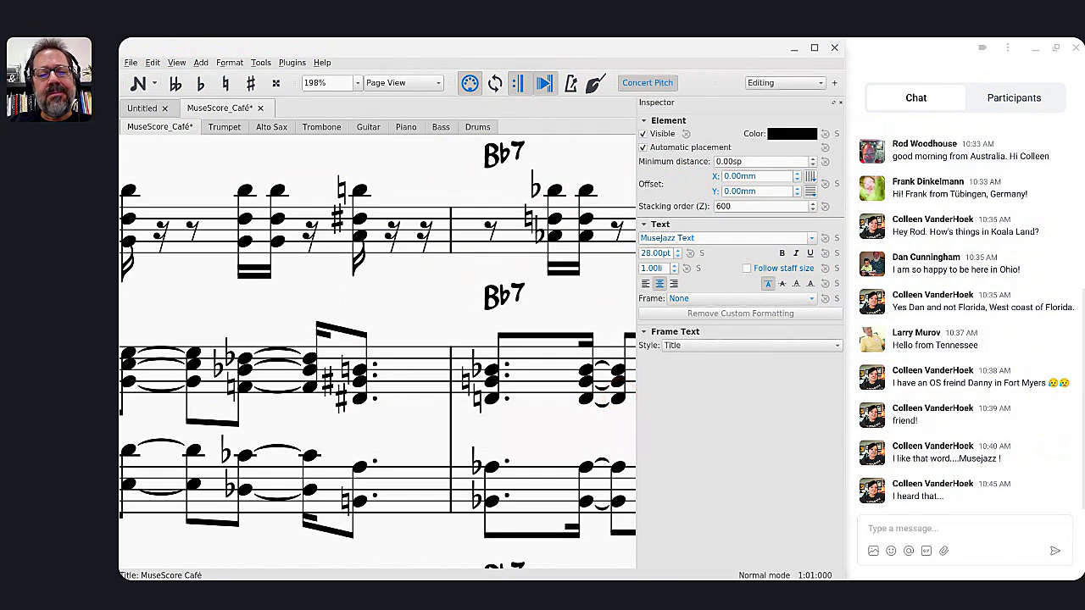
scroll(377, 351, down, 5)
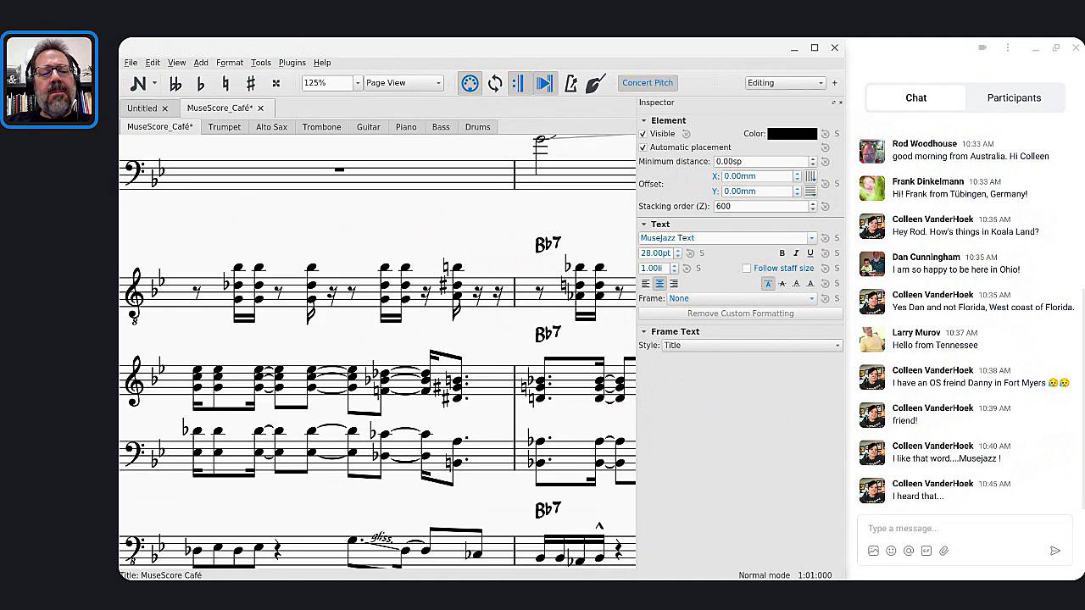
mouse_move(644, 576)
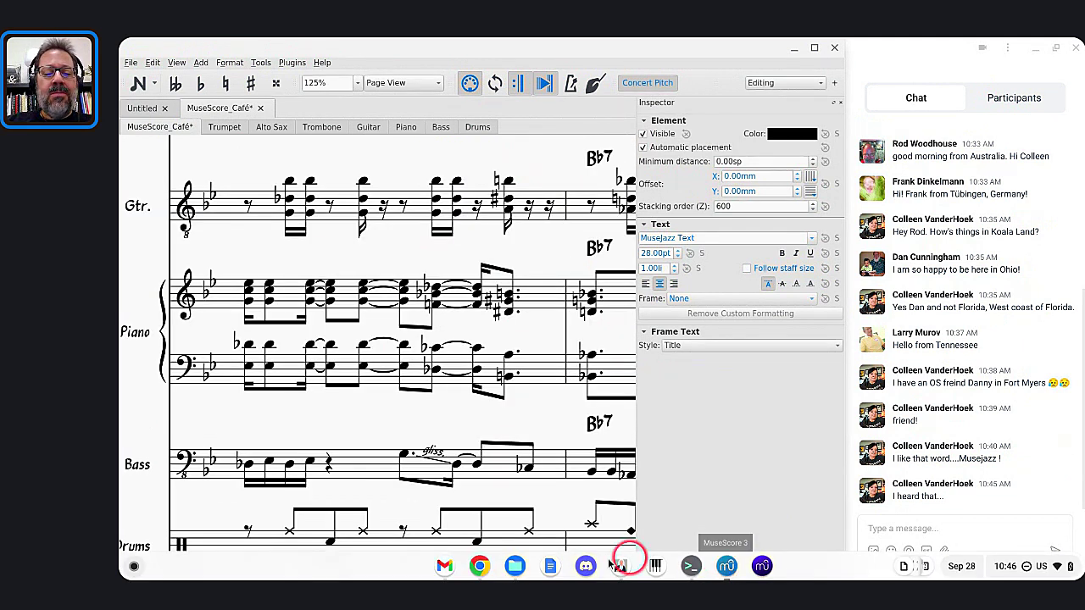
click(509, 574)
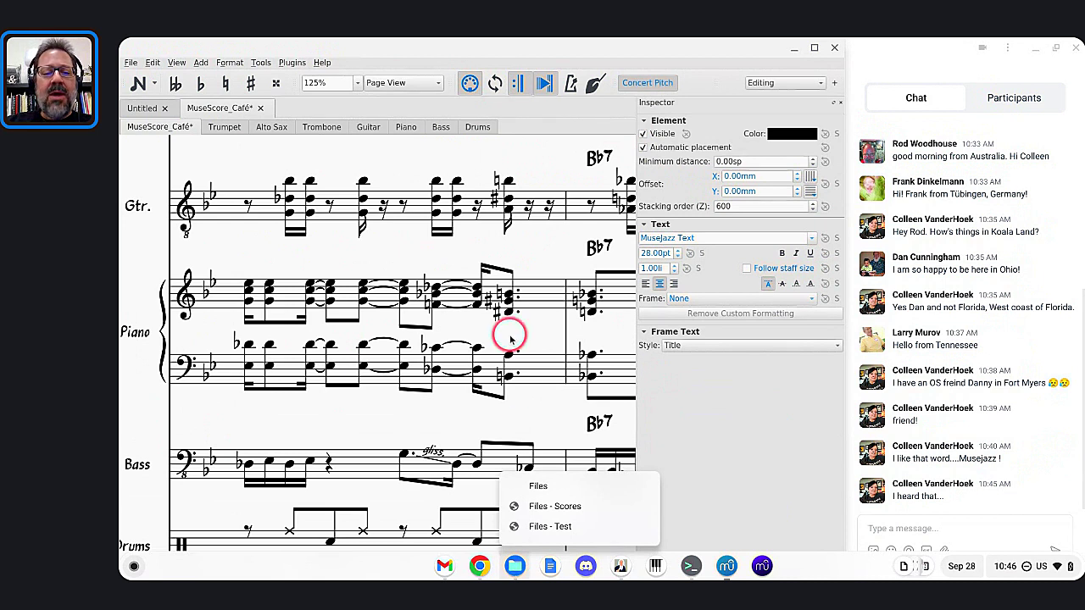
Check the style file's folder location in the Save Style dialog, then cancel without saving.
click(229, 68)
click(228, 68)
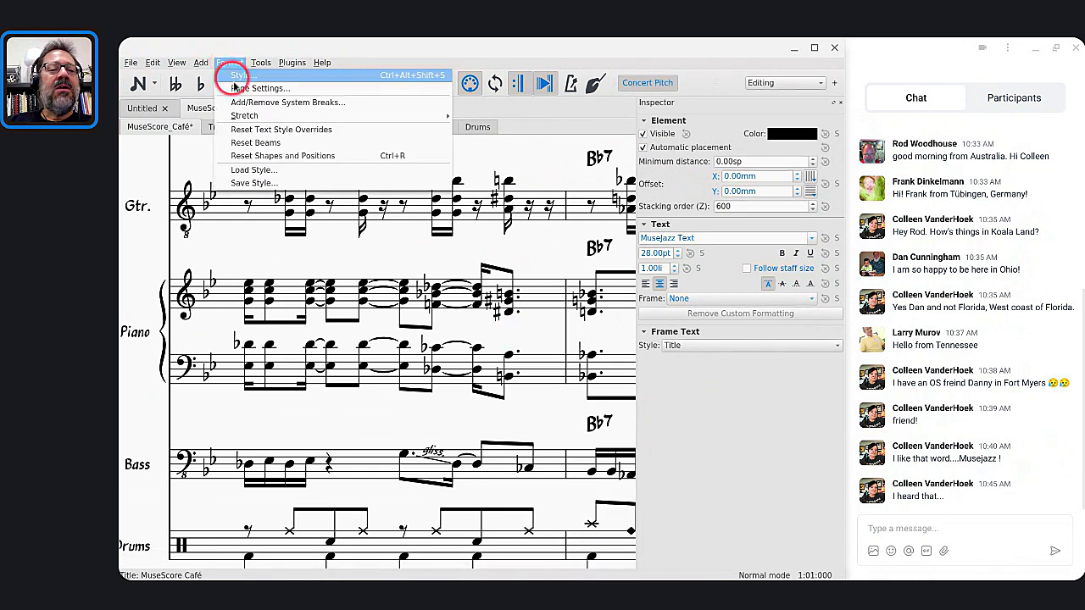
click(242, 181)
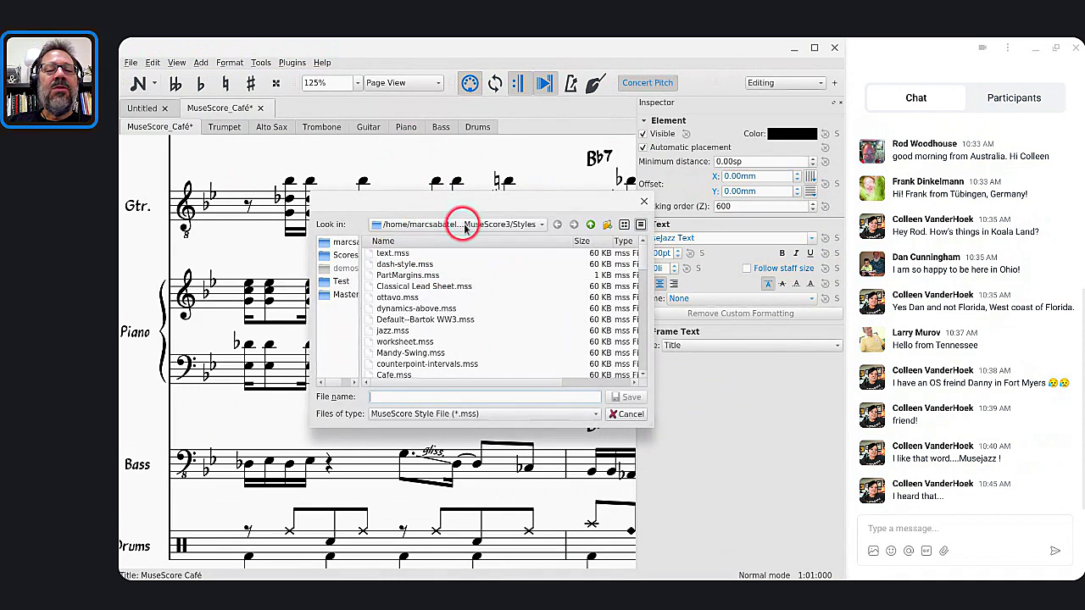
click(619, 414)
mouse_move(497, 592)
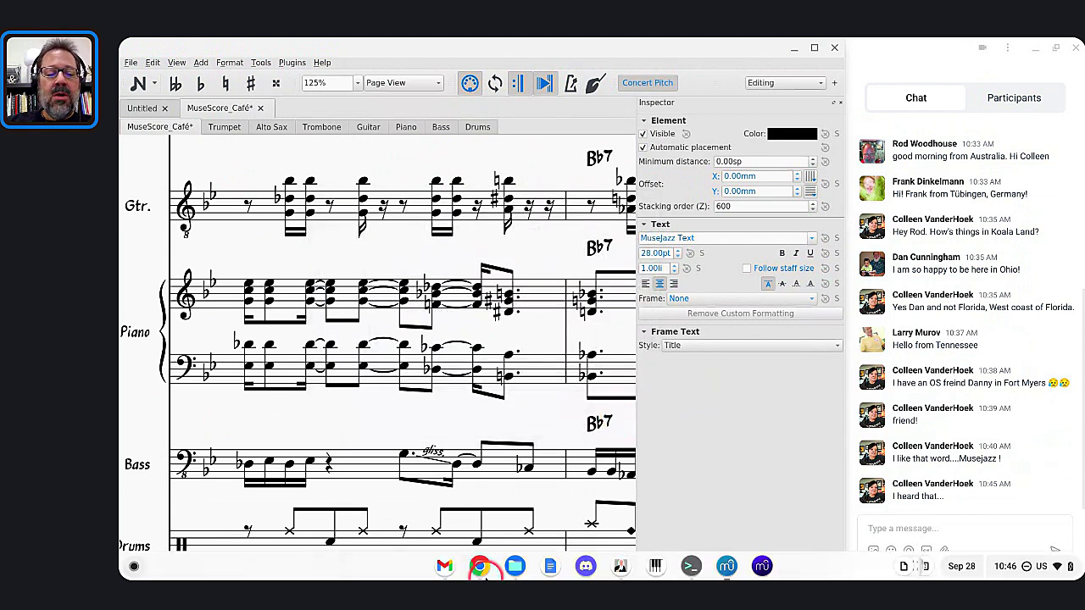
click(515, 566)
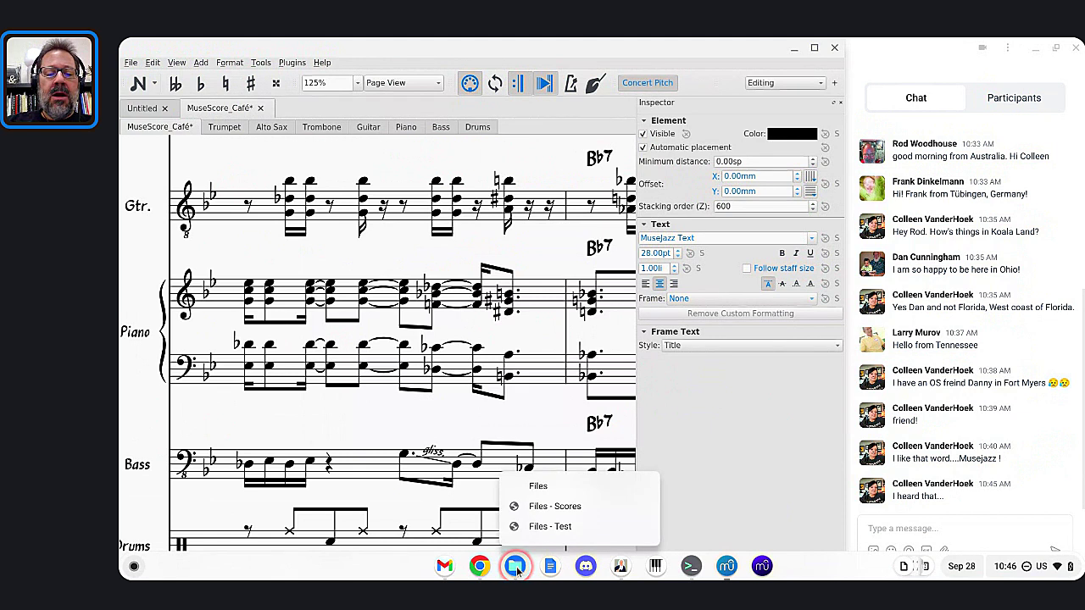
click(546, 505)
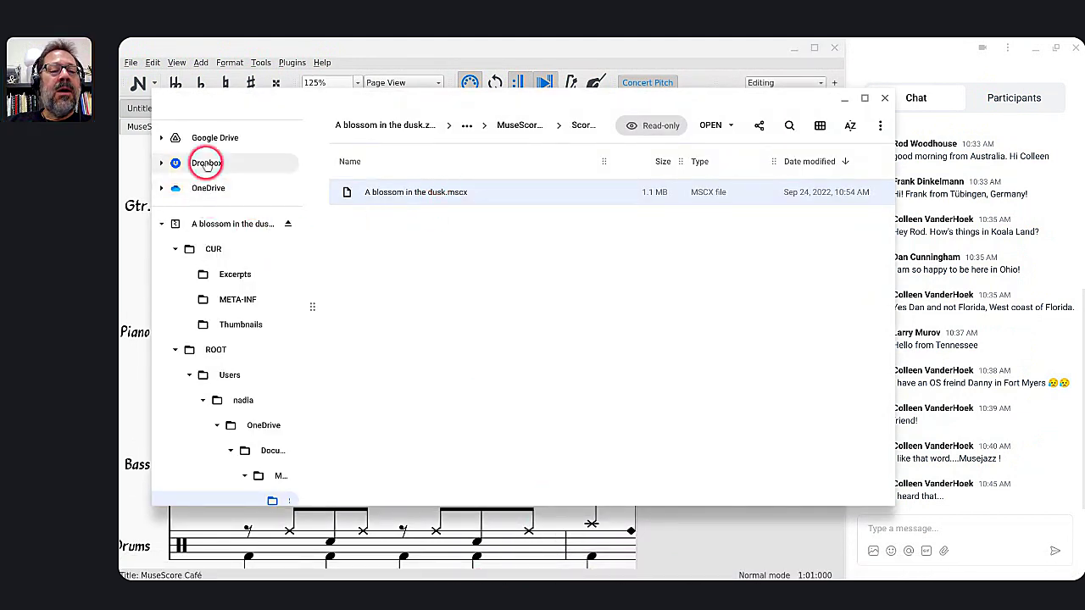
click(500, 125)
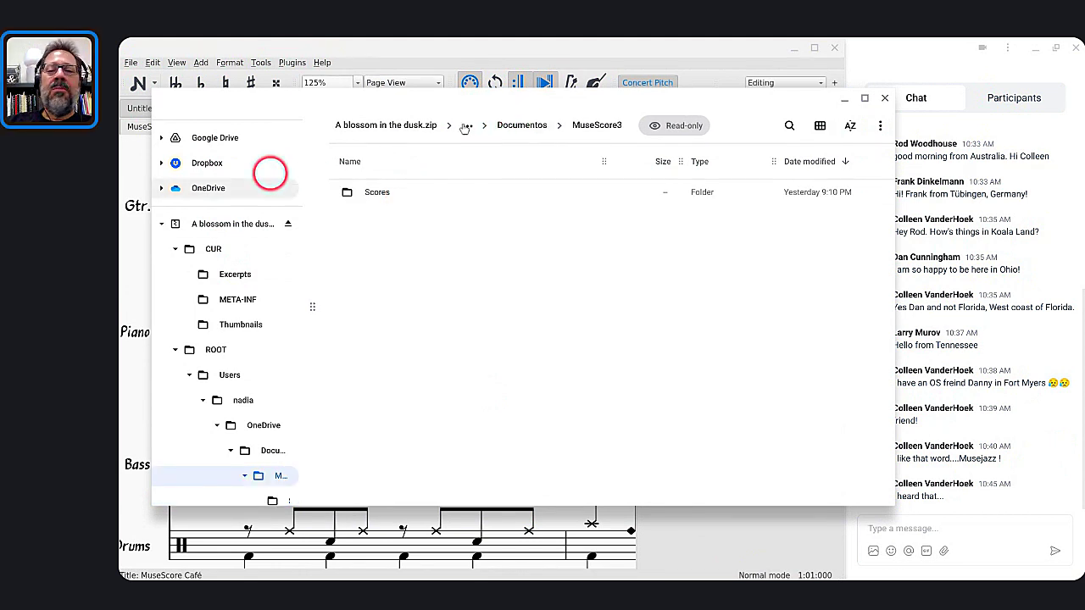
click(884, 98)
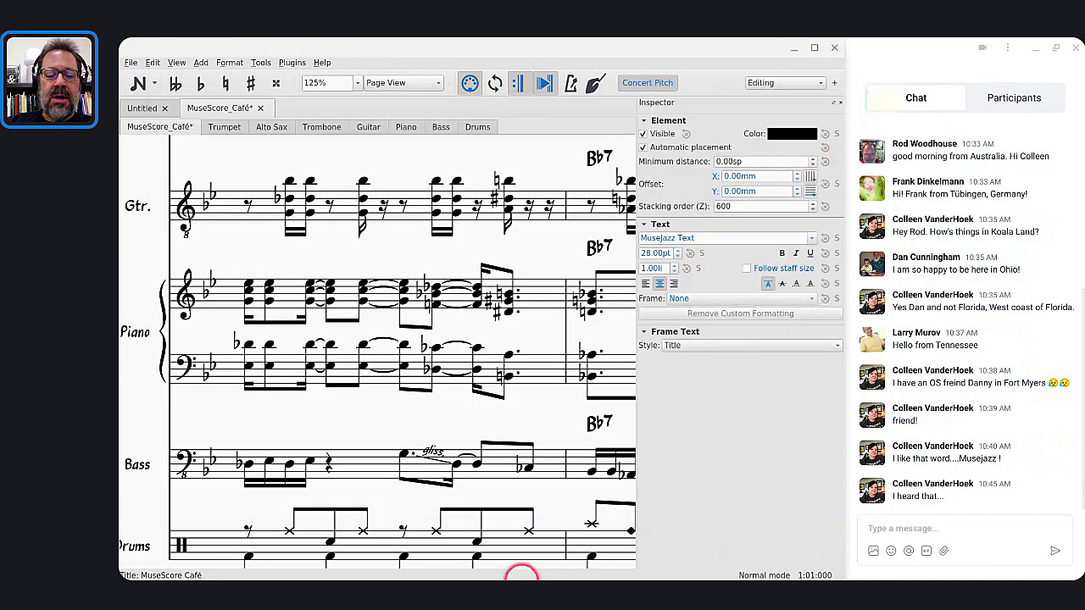
Switch to the Files window, browse to the MuseScore3 Styles folder, and open text.mss in the Caret text editor.
mouse_move(508, 575)
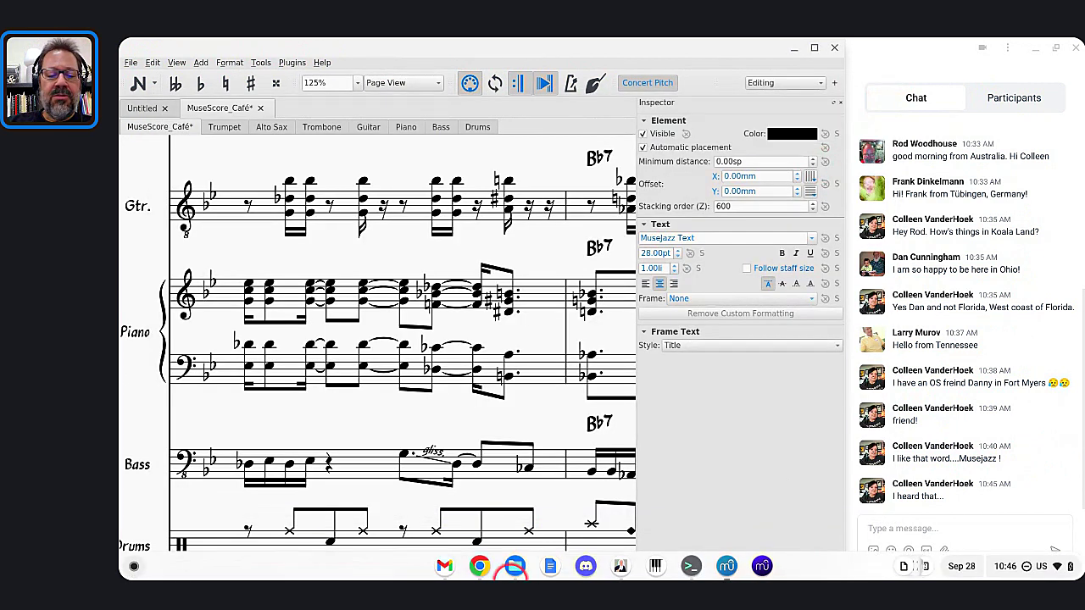
click(514, 568)
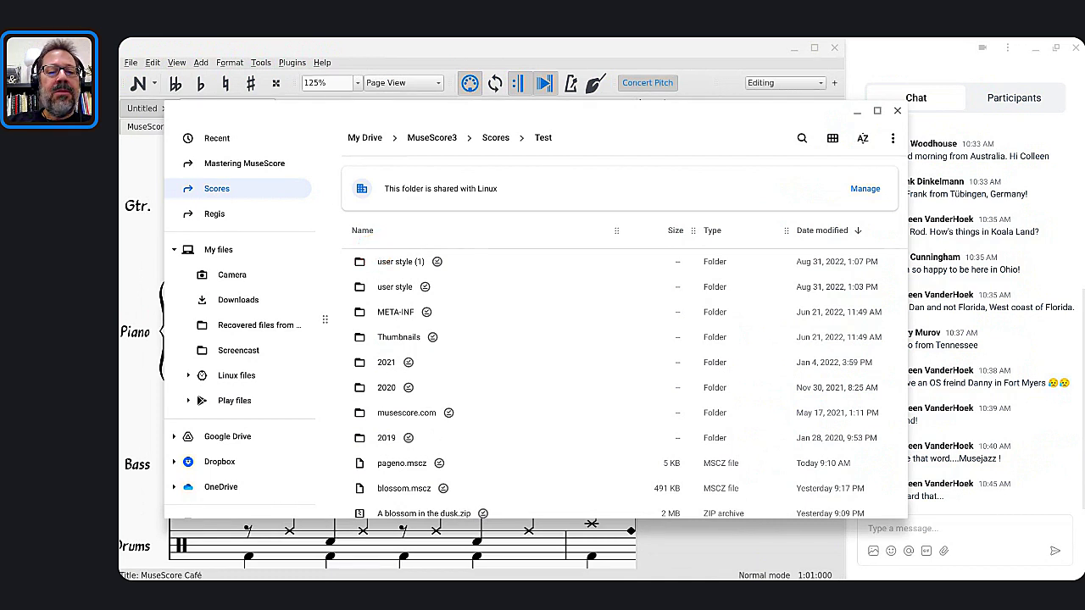
click(495, 140)
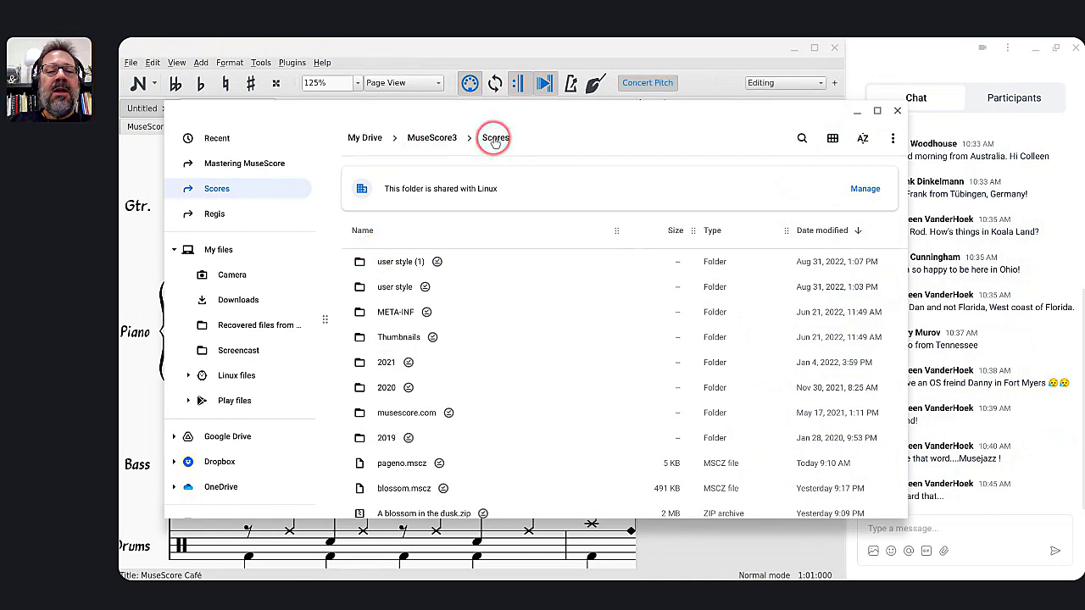
click(432, 143)
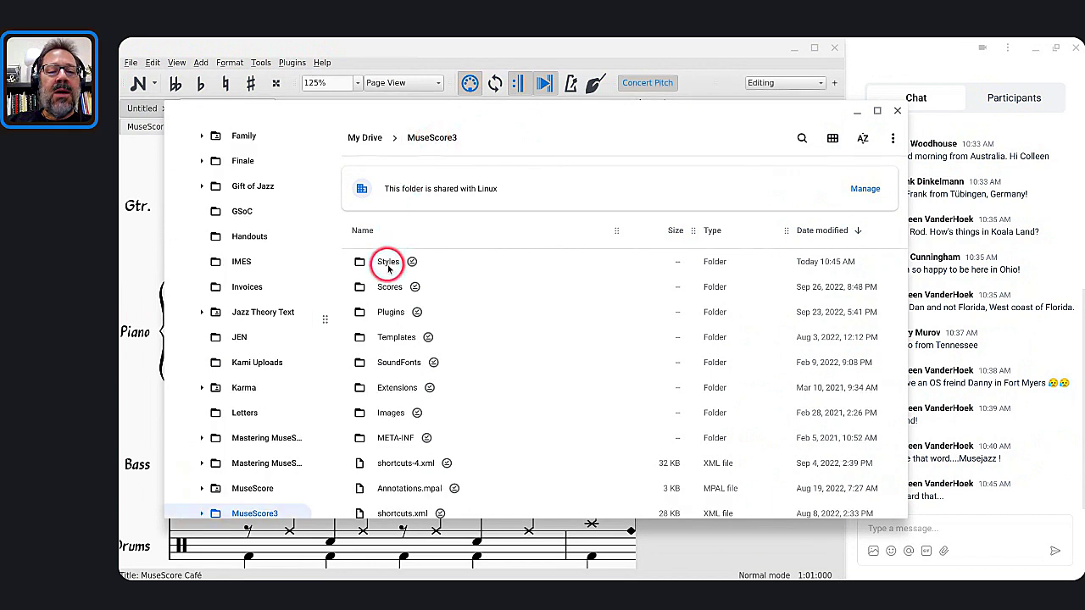
double_click(388, 263)
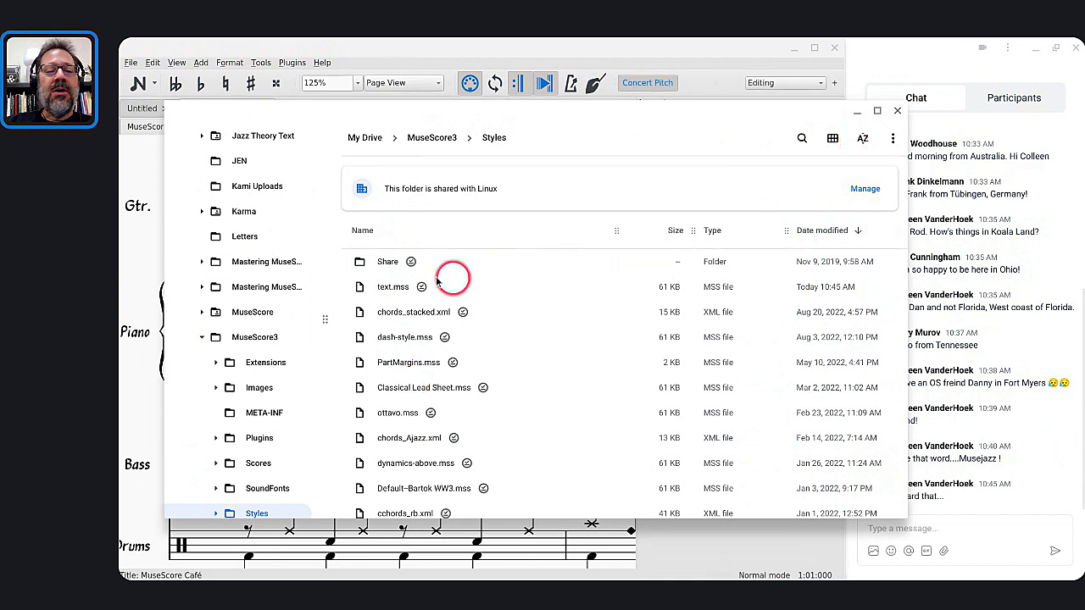
click(390, 289)
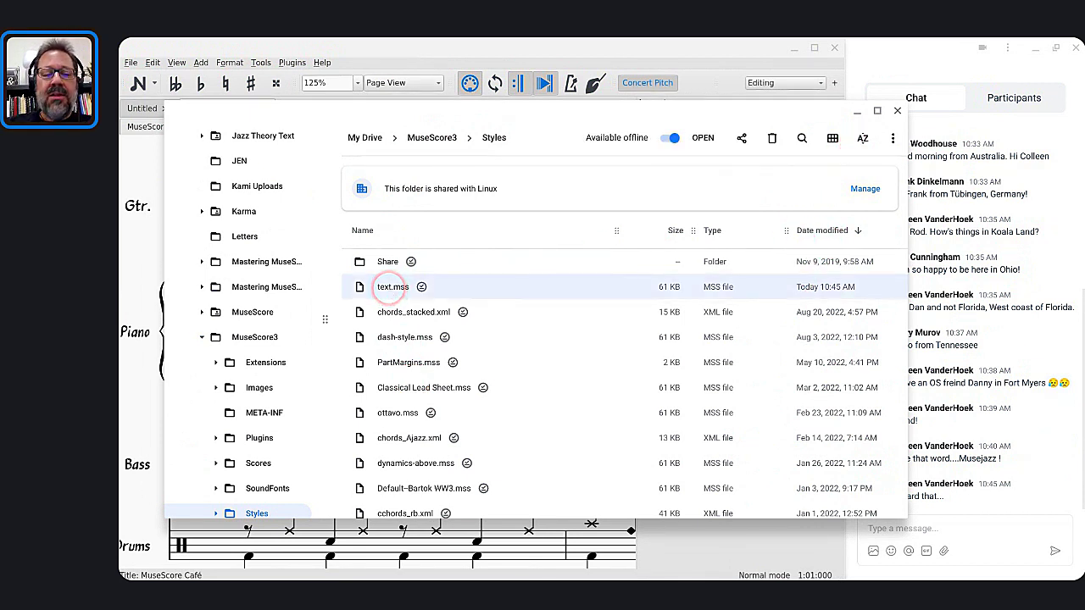
double_click(384, 285)
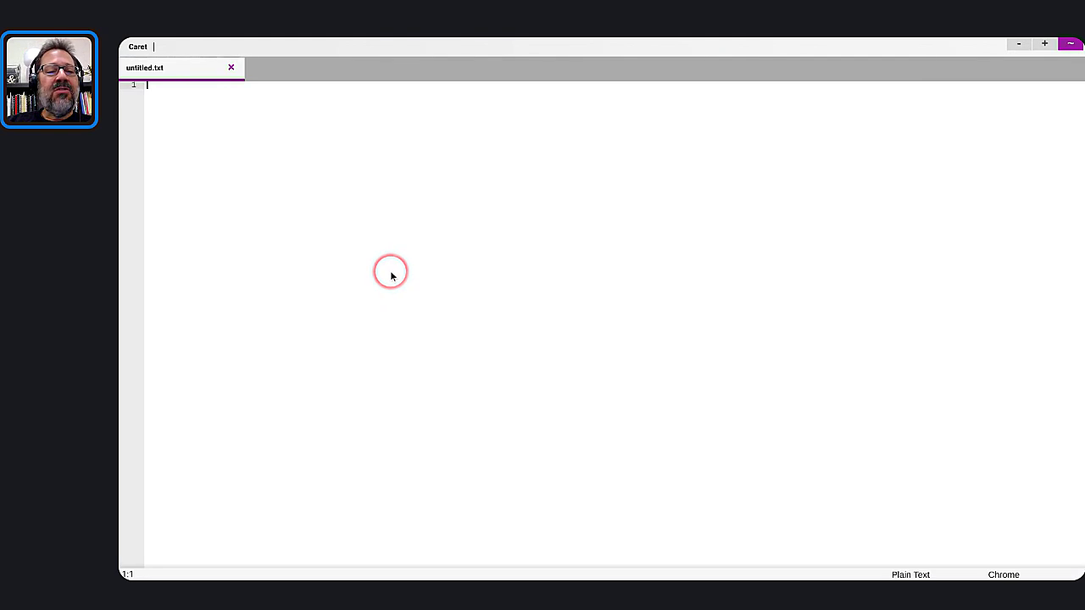
Look through the style tags in text.mss and search the file for "MuseJazz Text".
scroll(390, 277, down, 18)
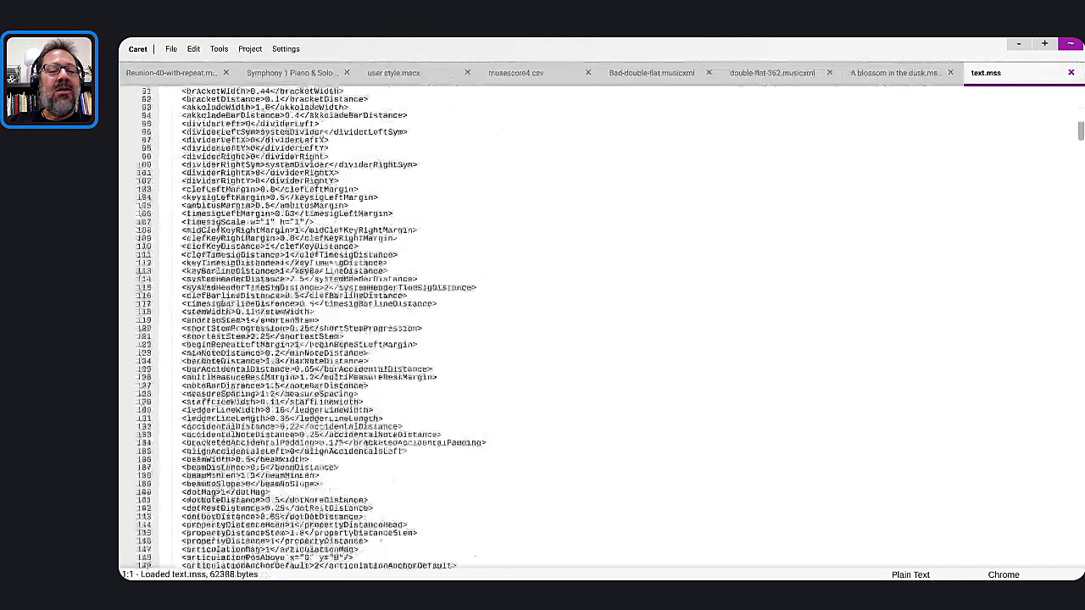
scroll(608, 322, down, 20)
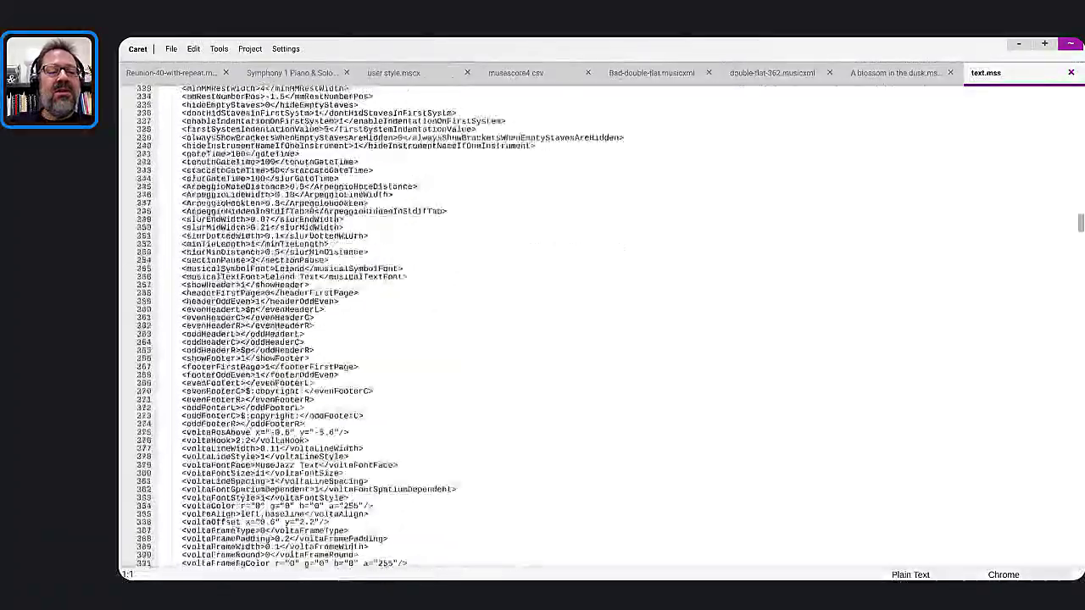
scroll(381, 327, up, 20)
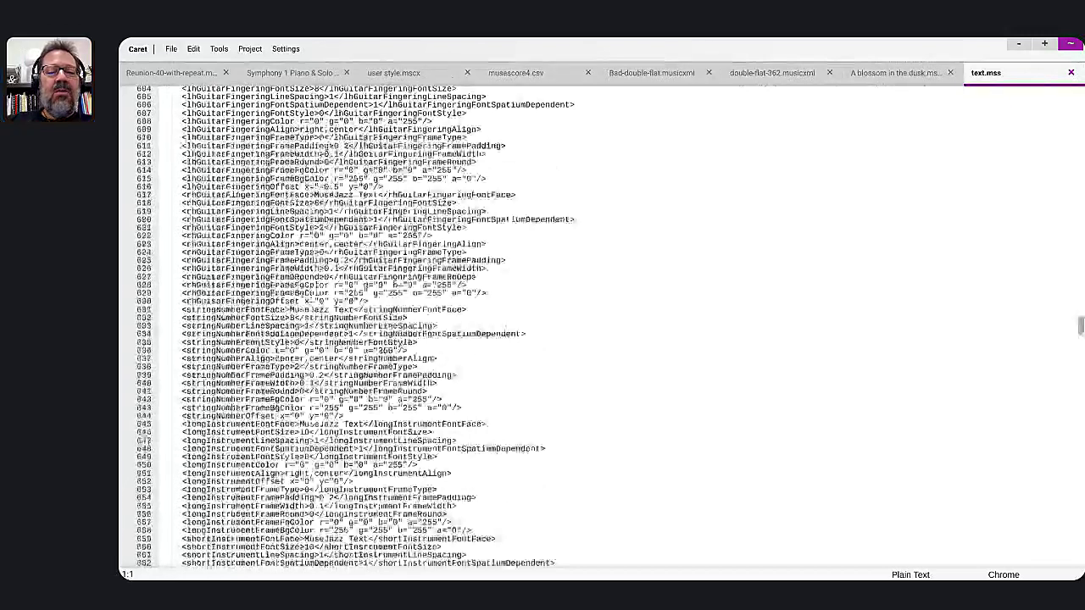
key(ctrl+f)
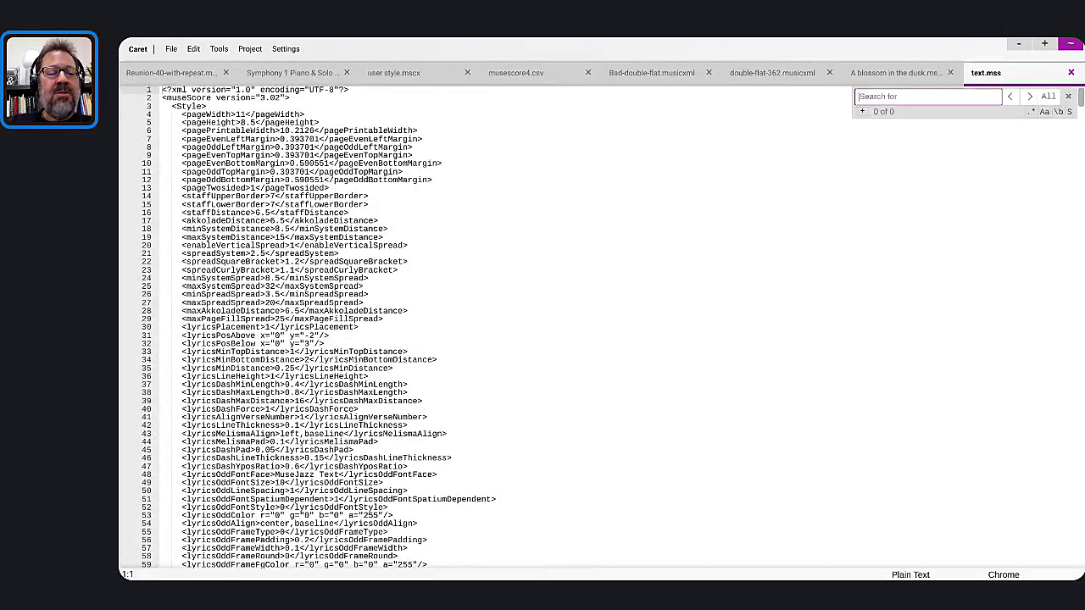
text(Muse)
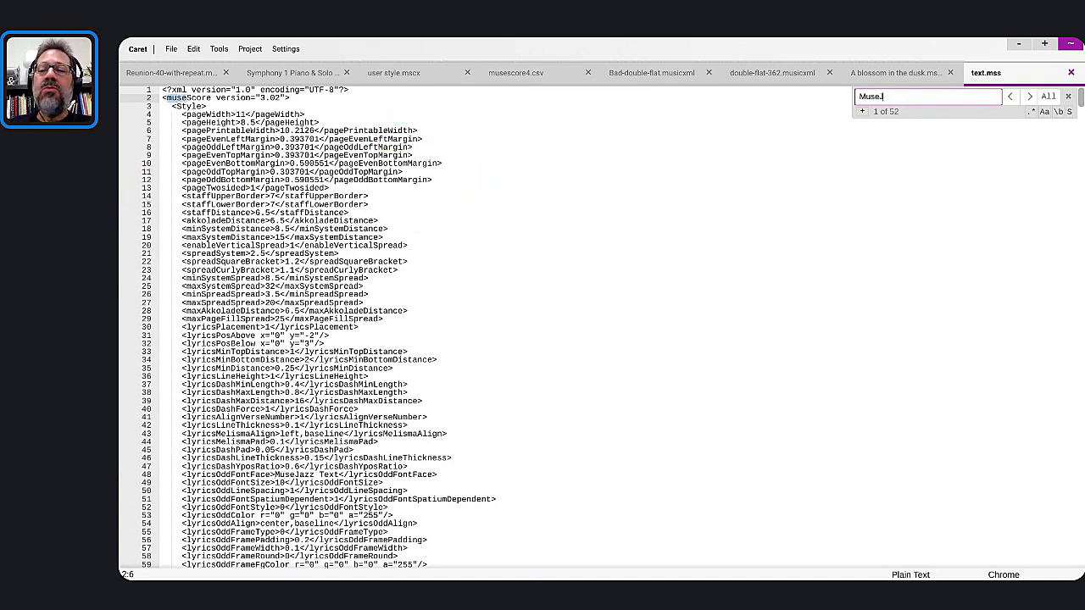
text(Jaz)
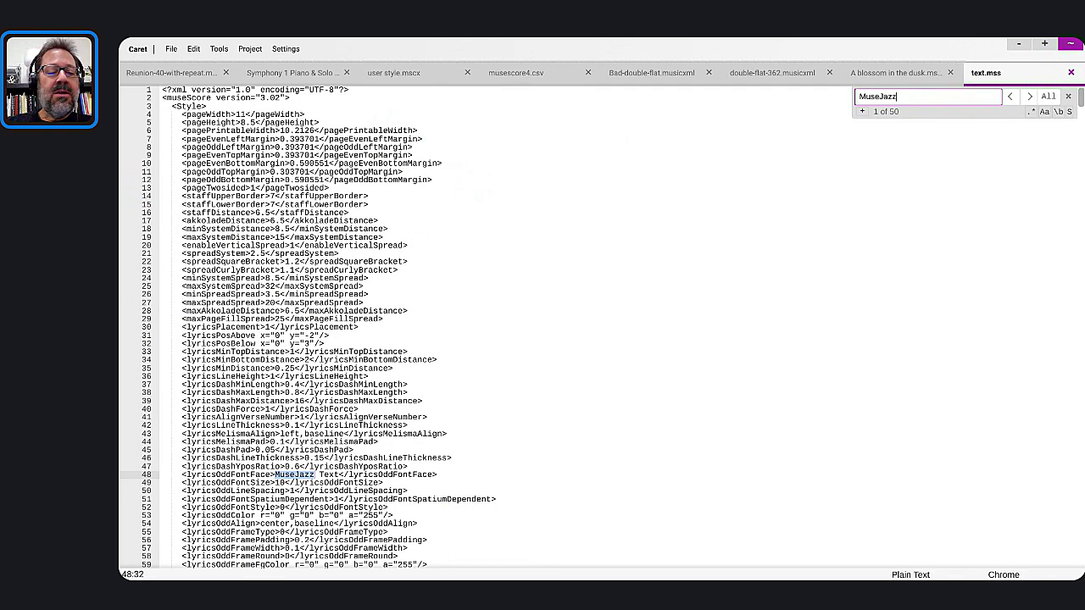
text(z)
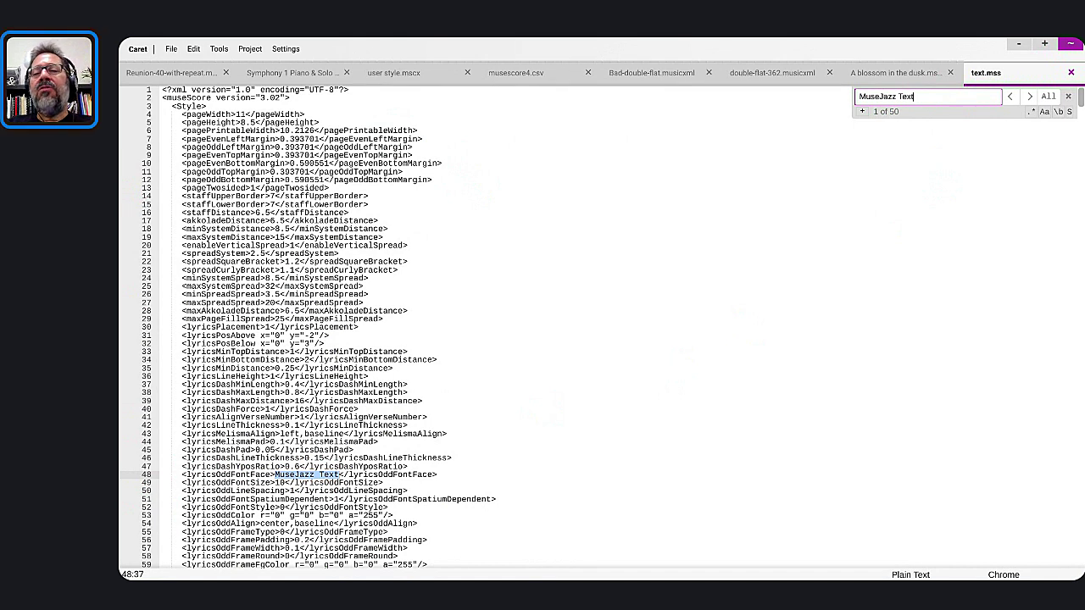
Switch back to MuseScore and set the font of the "Swing 16ths" text above the first trumpet measure to Petaluma Script.
key(ctrl+o)
key(alt+Tab)
key(alt+Tab)
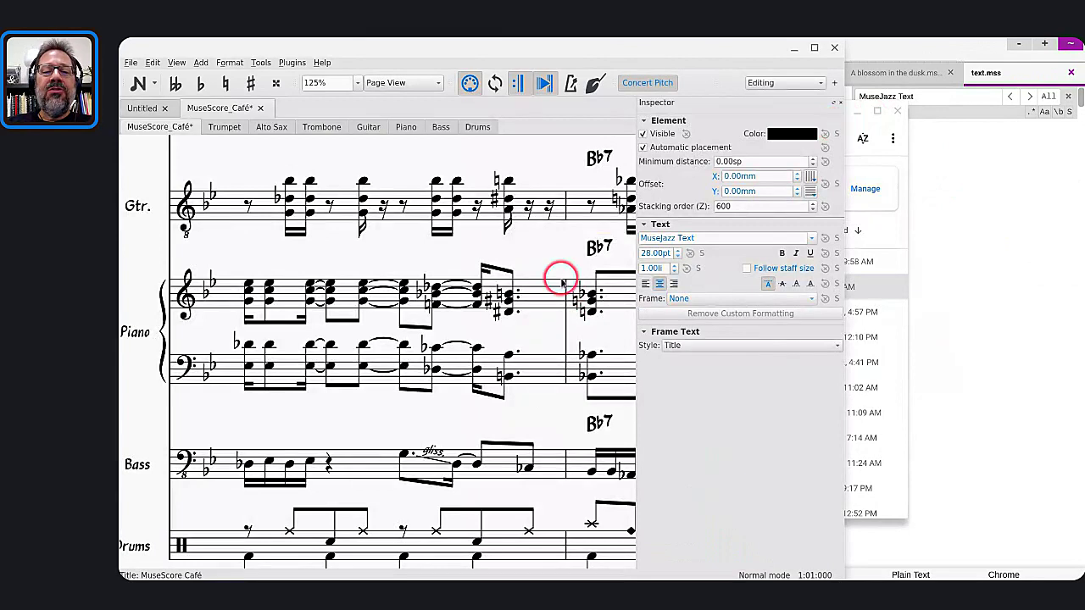
scroll(561, 283, down, 10)
scroll(561, 283, right, 4)
scroll(561, 283, up, 10)
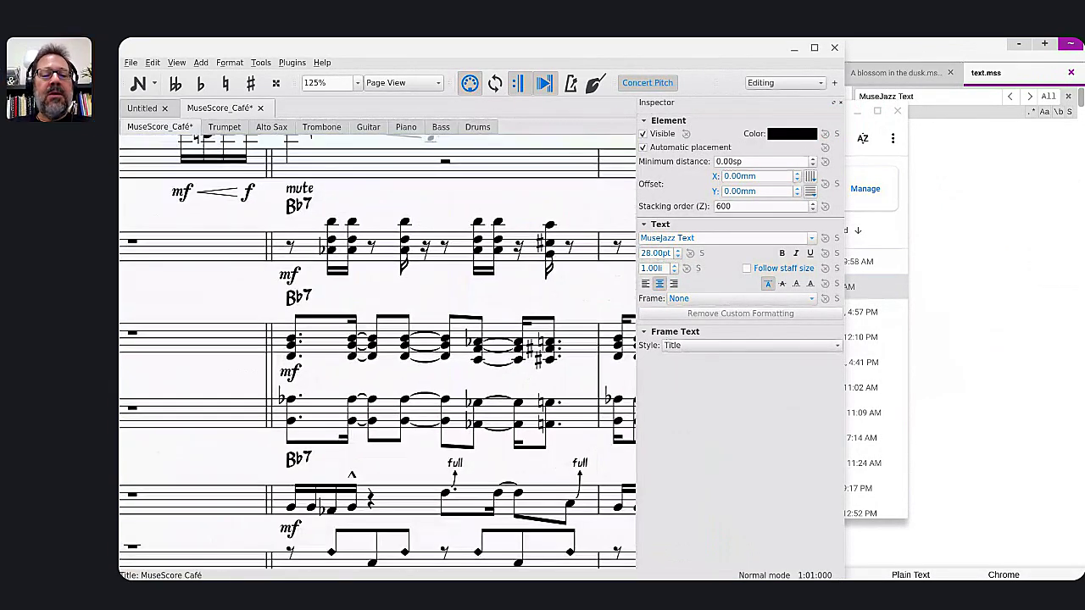
key(Home)
scroll(430, 286, down, 3)
click(430, 287)
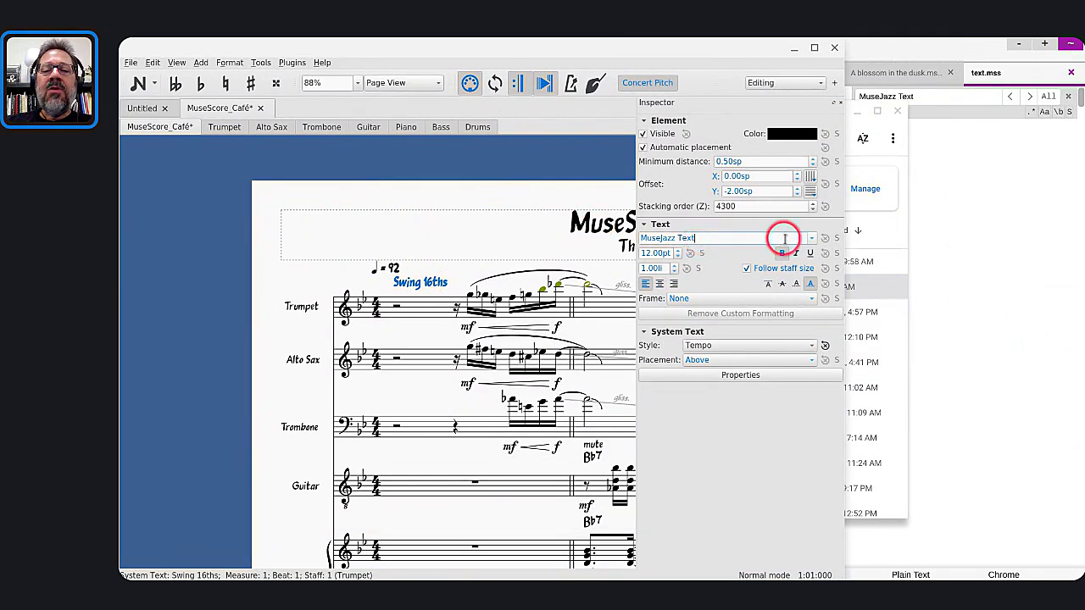
key(ctrl+a)
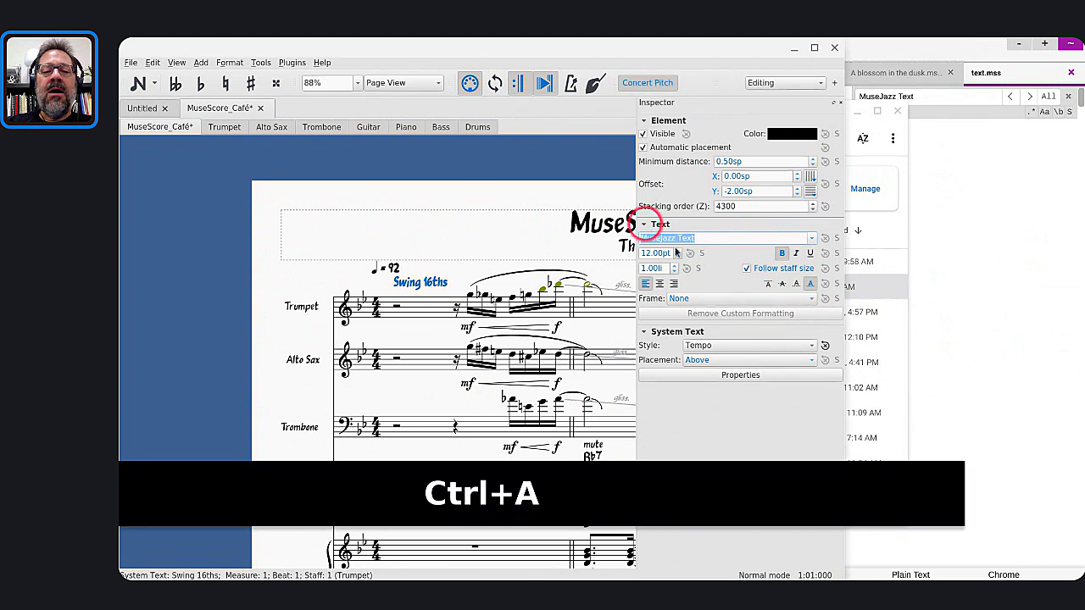
text(Pet)
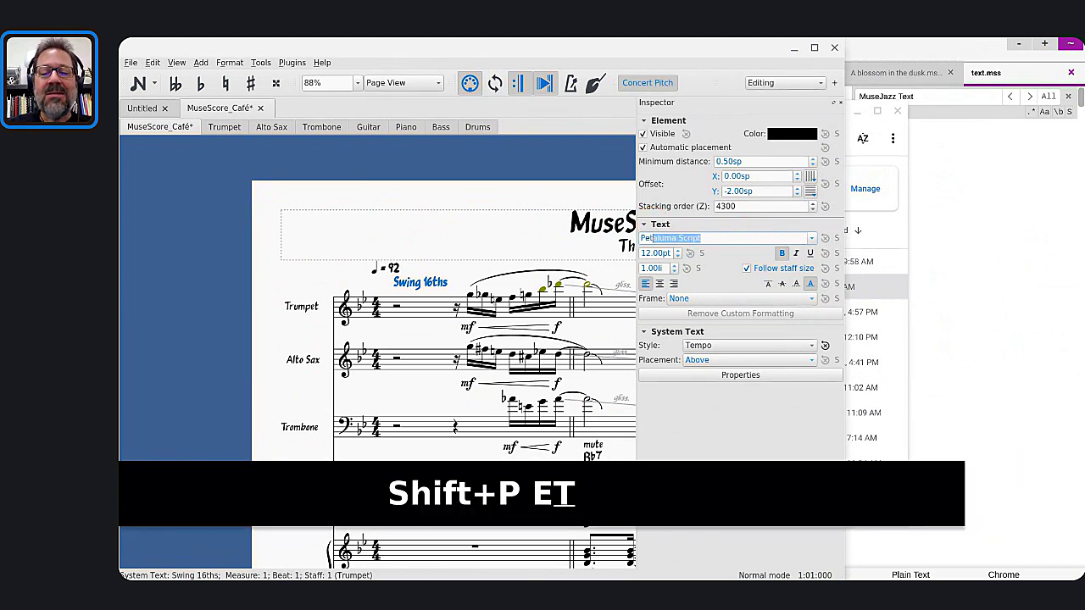
text(a)
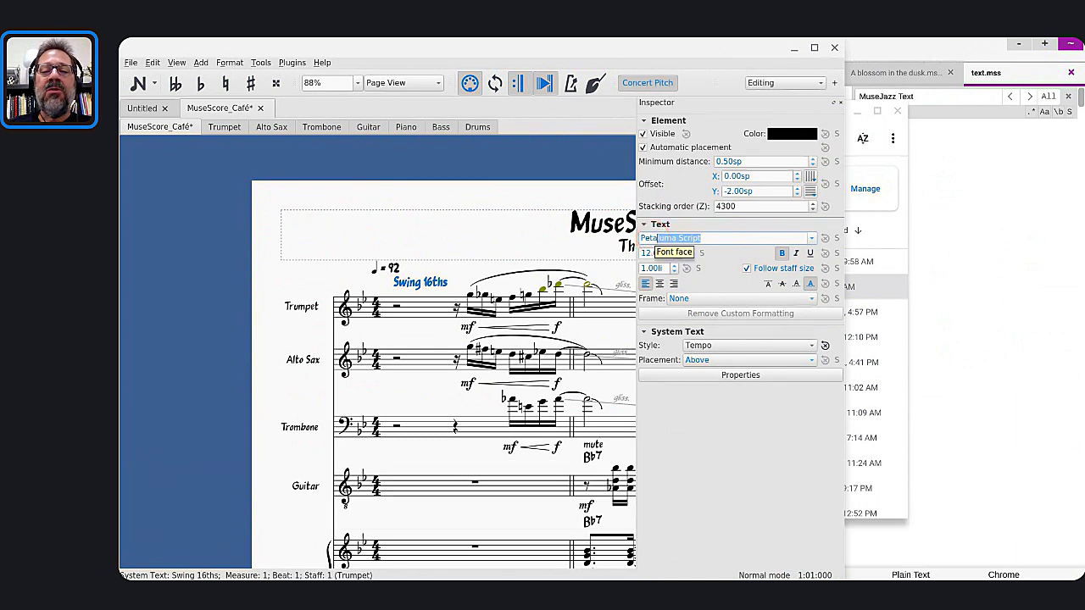
key(Return)
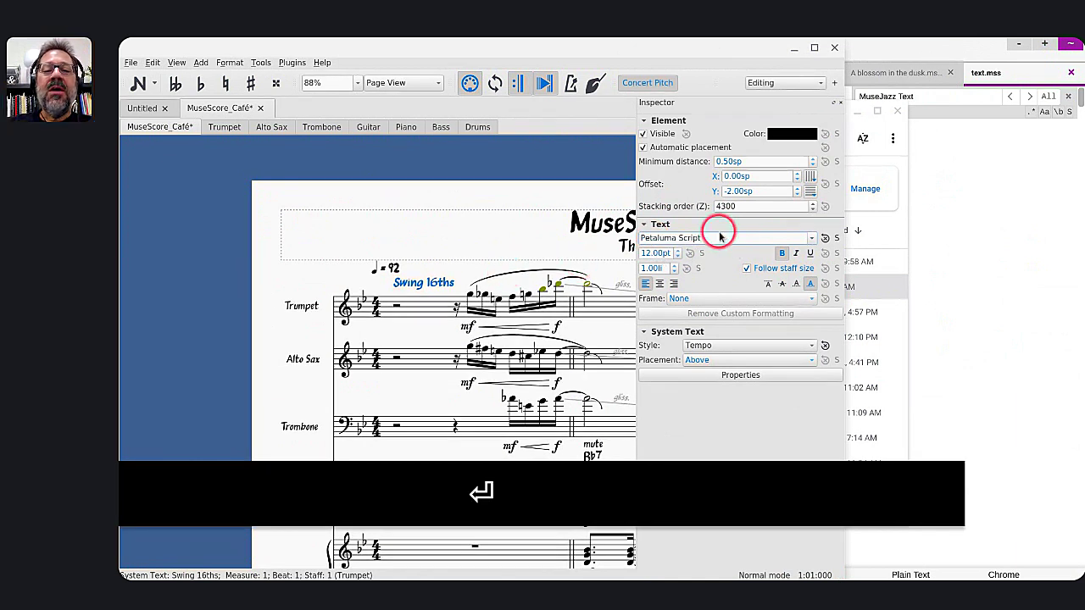
Undo and redo the "Swing 16ths" font change up close, comparing MuseJazz Text with Petaluma Script.
scroll(428, 285, up, 10)
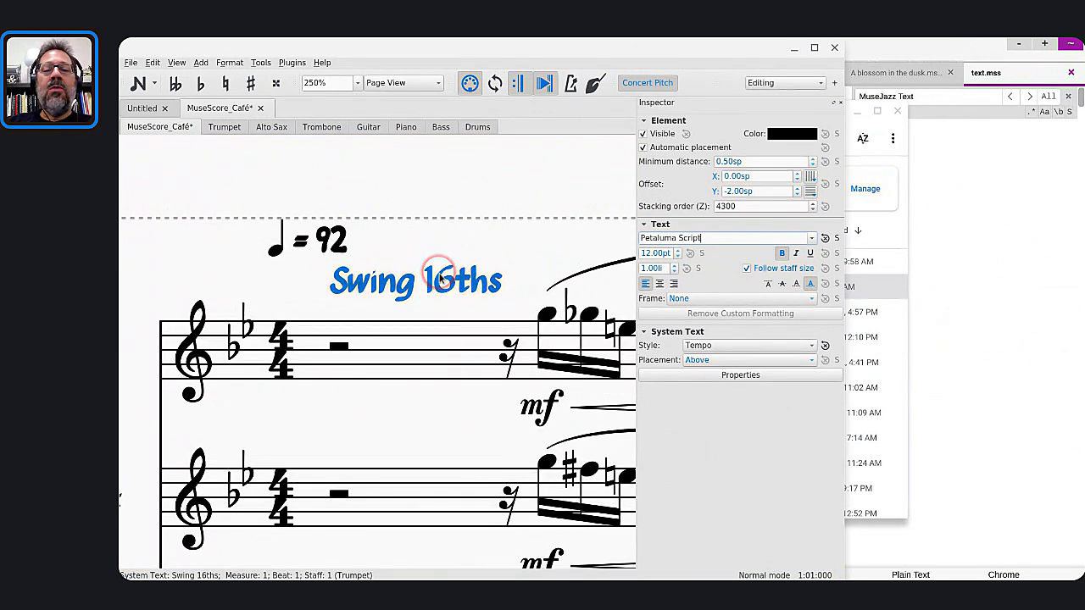
key(ctrl+z)
click(298, 298)
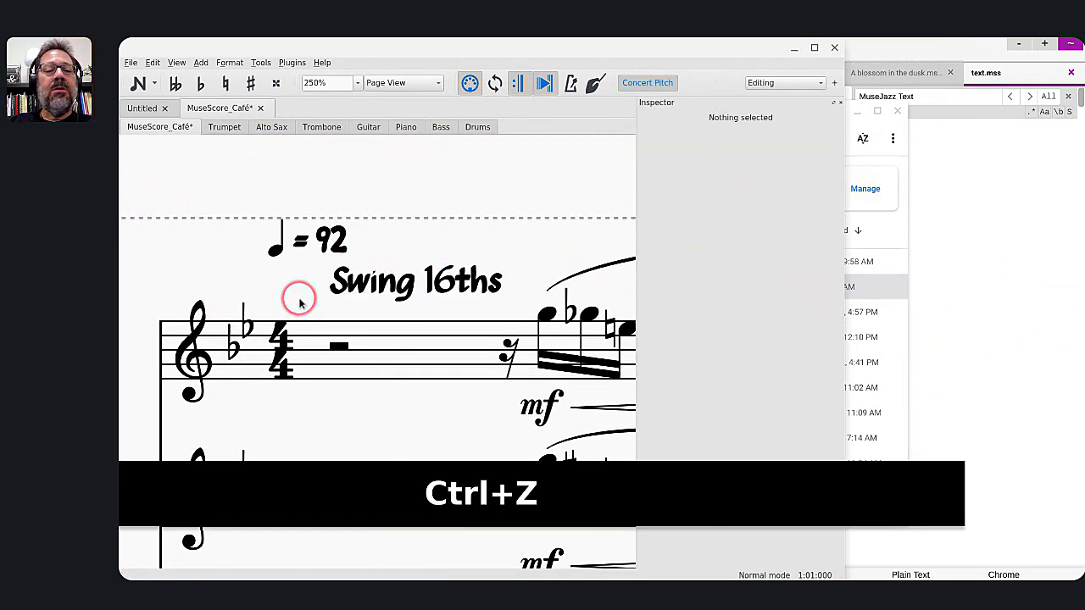
key(ctrl+z)
click(328, 284)
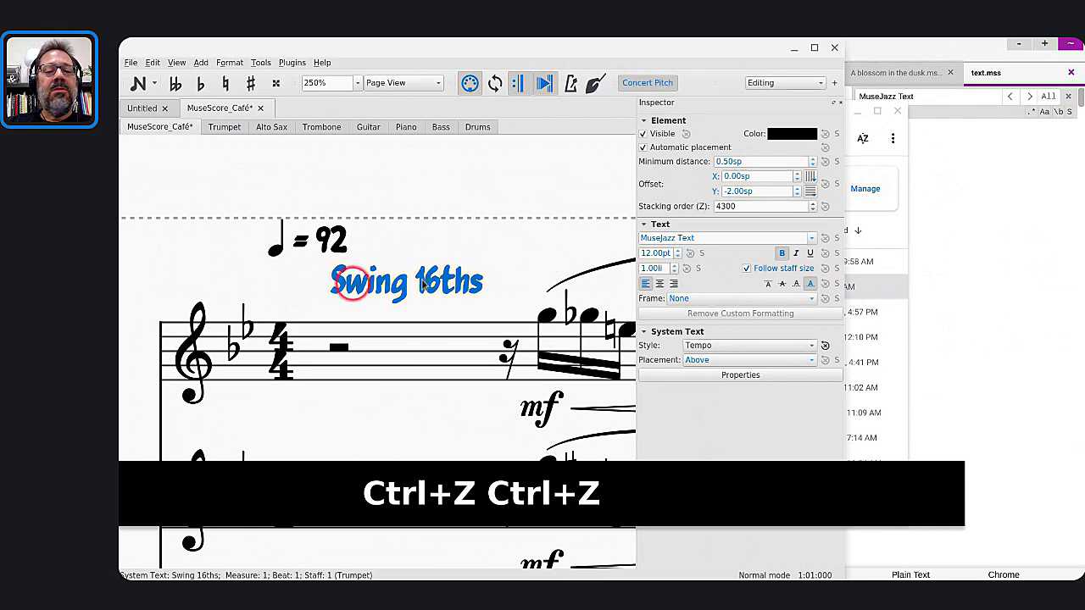
key(ctrl+shift+z)
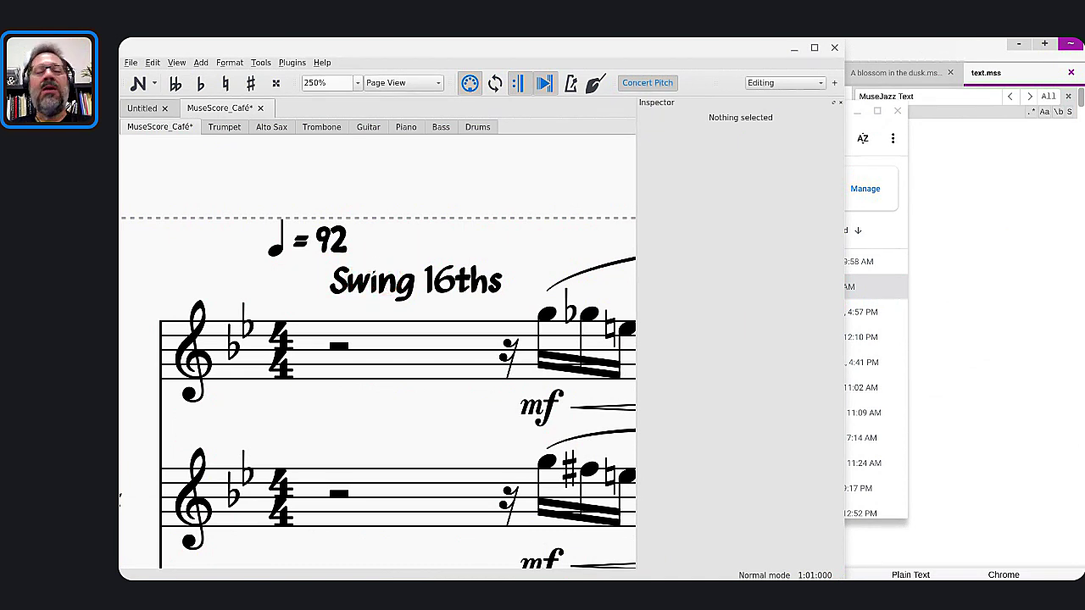
Switch back to text.mss in the Caret text editor and close its search bar.
key(alt+Tab)
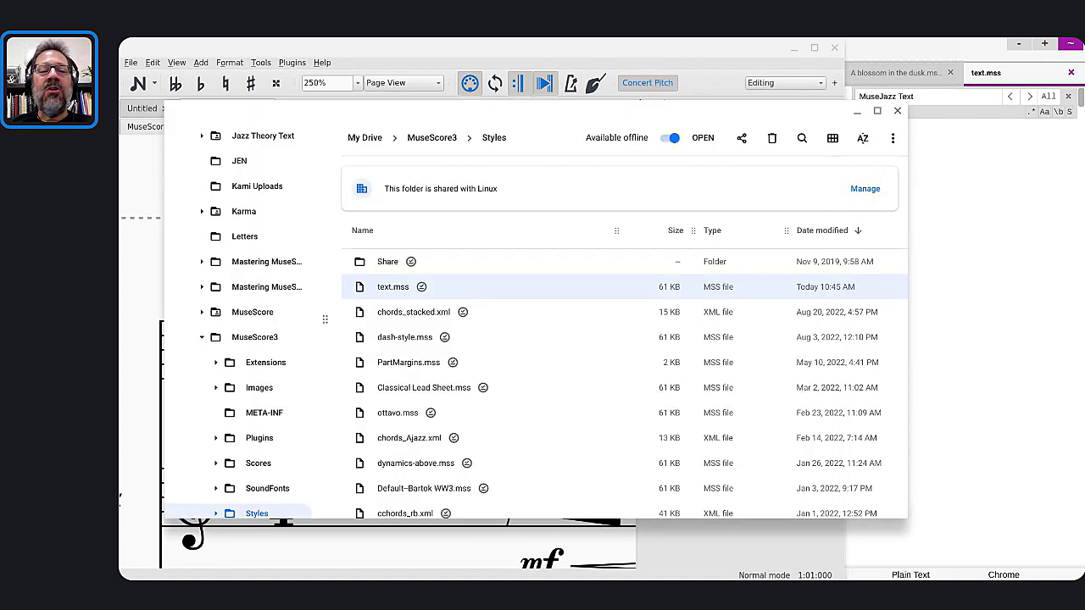
key(alt+Tab)
key(alt+Tab)
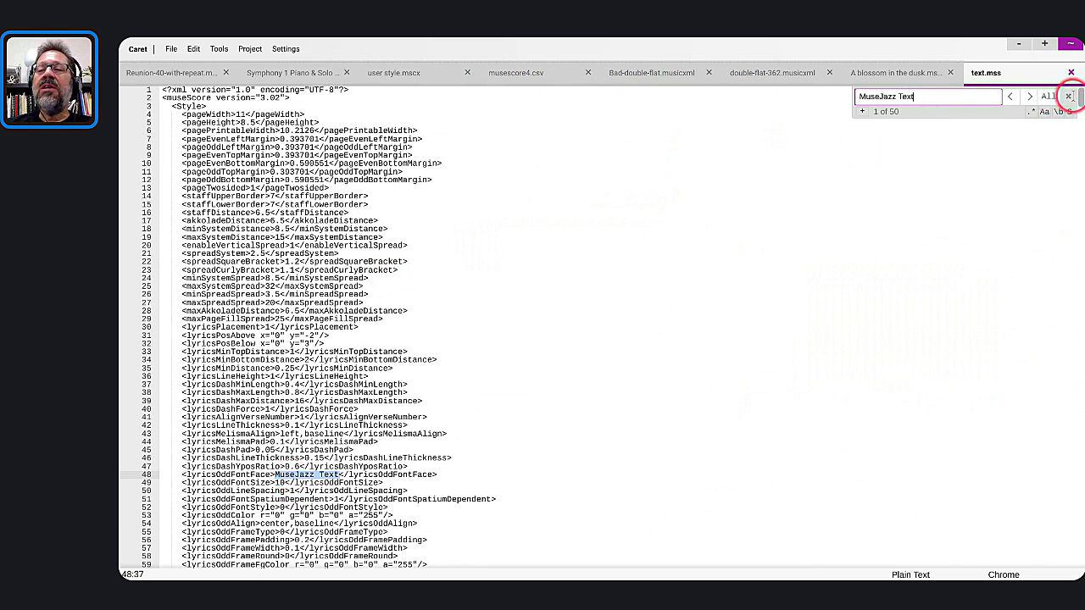
click(1067, 96)
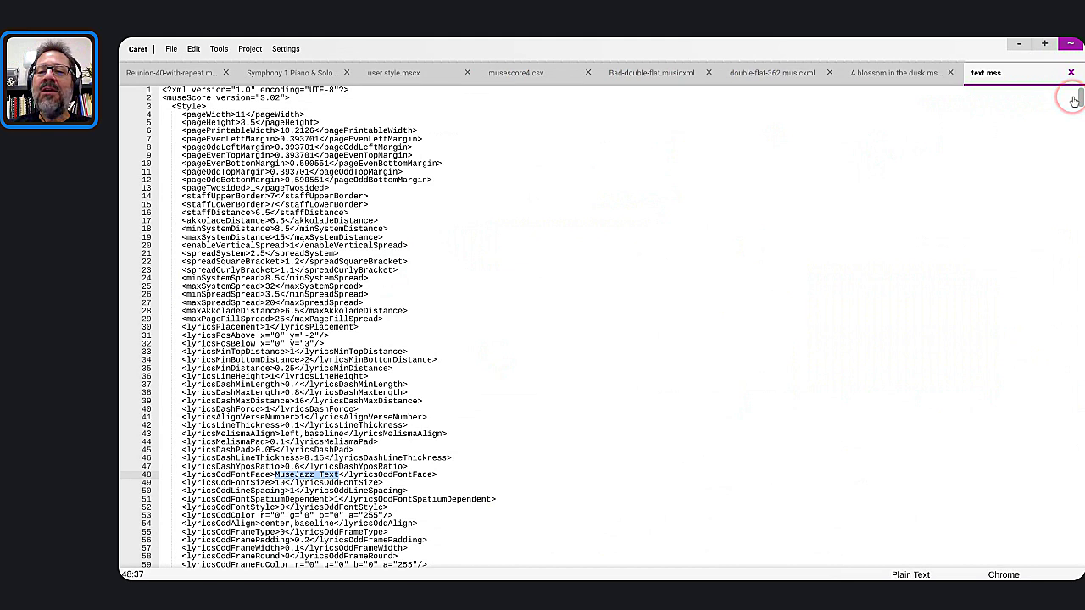
Replace every "MuseJazz Text" in text.mss with "Petaluma Script" and save the file.
key(ctrl+h)
drag(843, 102, 908, 101)
click(903, 116)
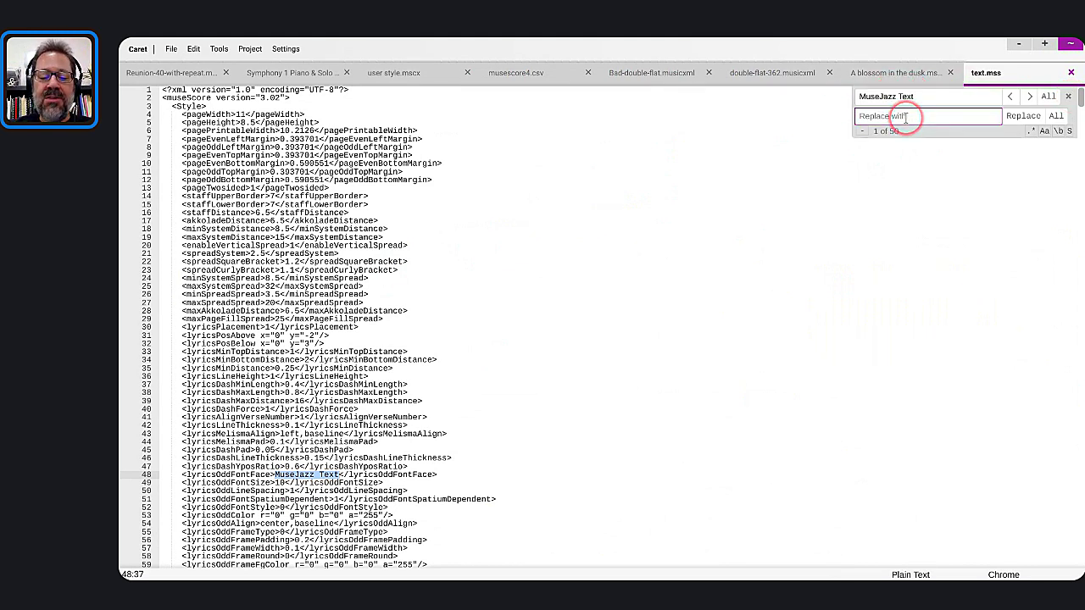
text(Peta)
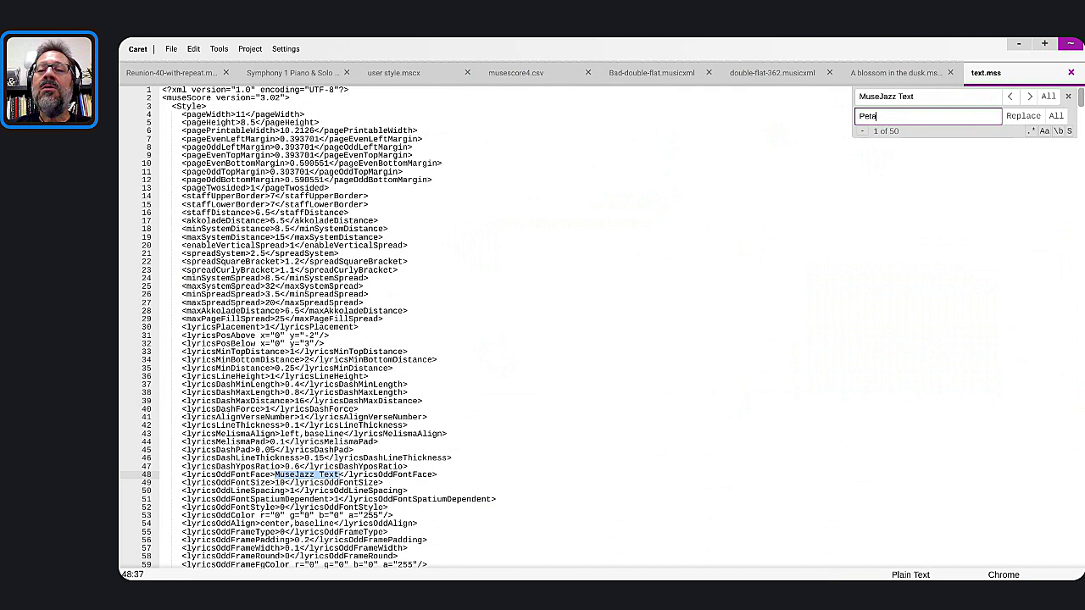
text(luma)
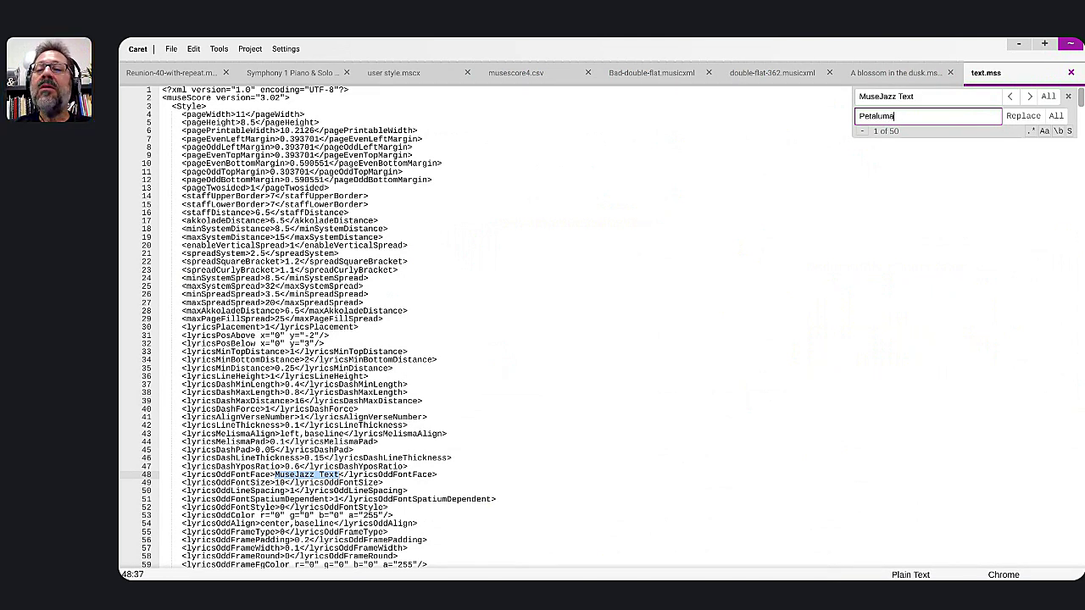
text( Script)
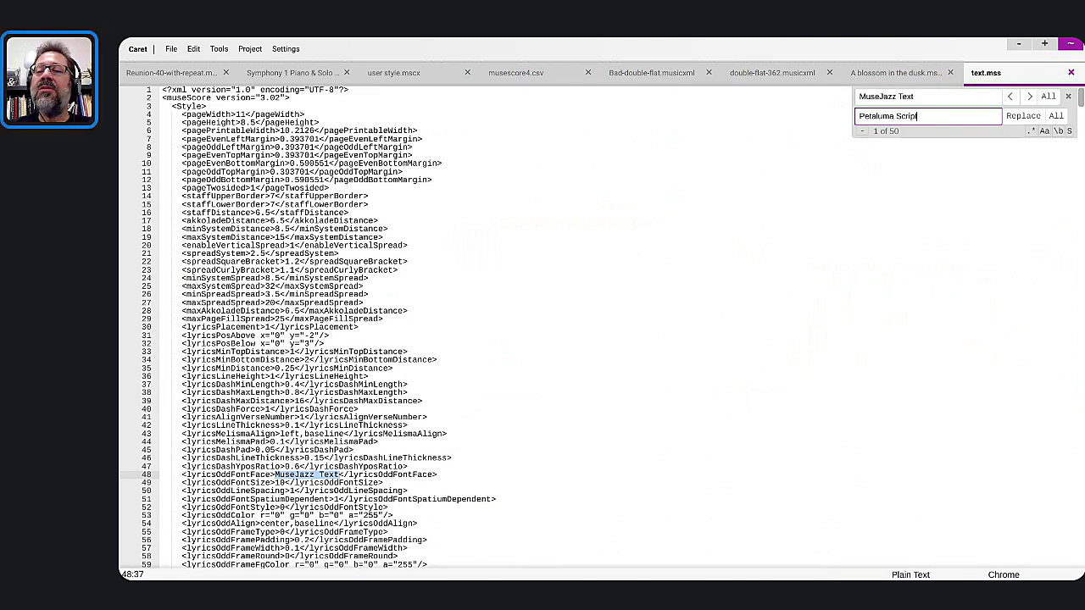
click(1056, 117)
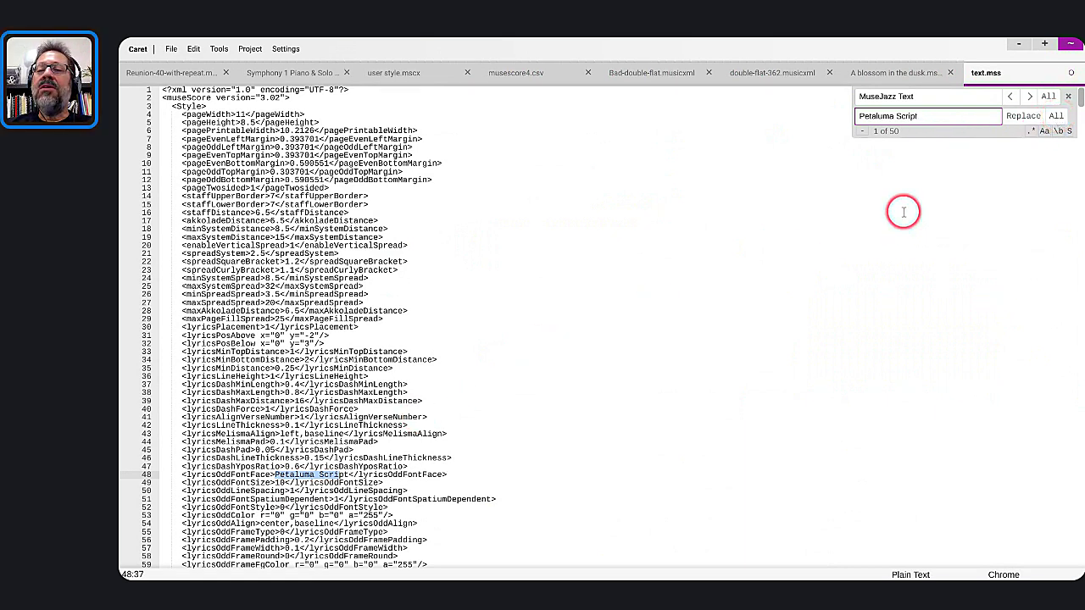
click(714, 286)
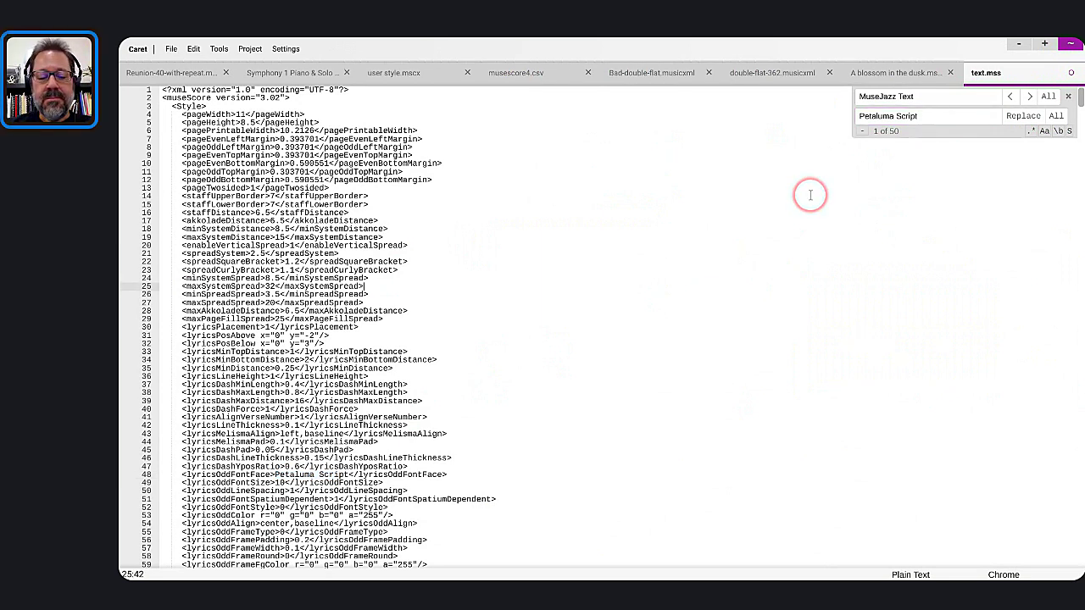
key(ctrl+s)
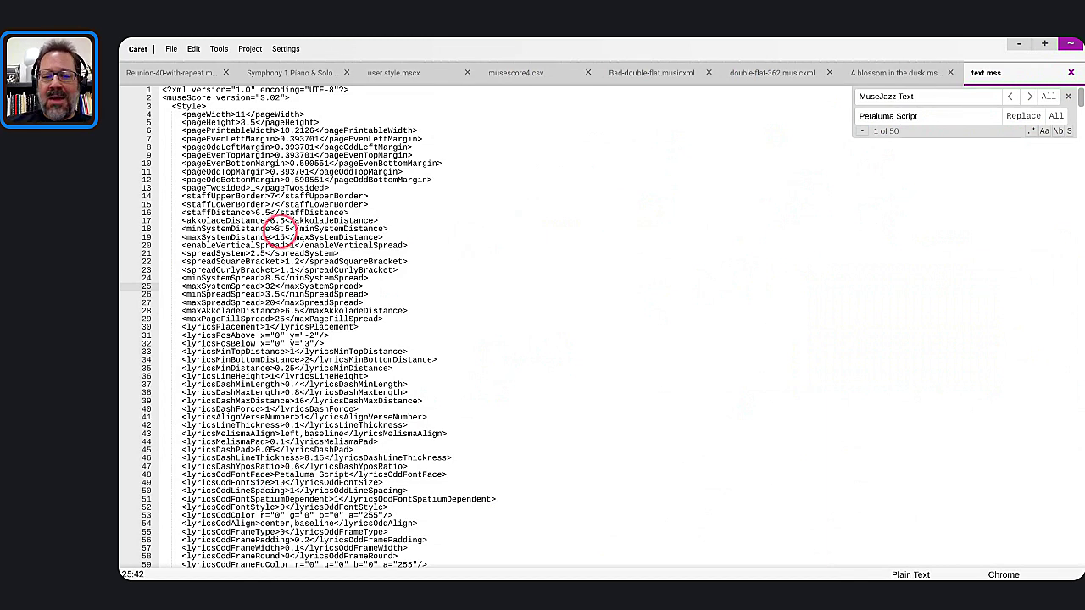
Look over the lyrics font entries in text.mss to check the replaced font name.
scroll(279, 231, down, 2)
scroll(280, 231, down, 3)
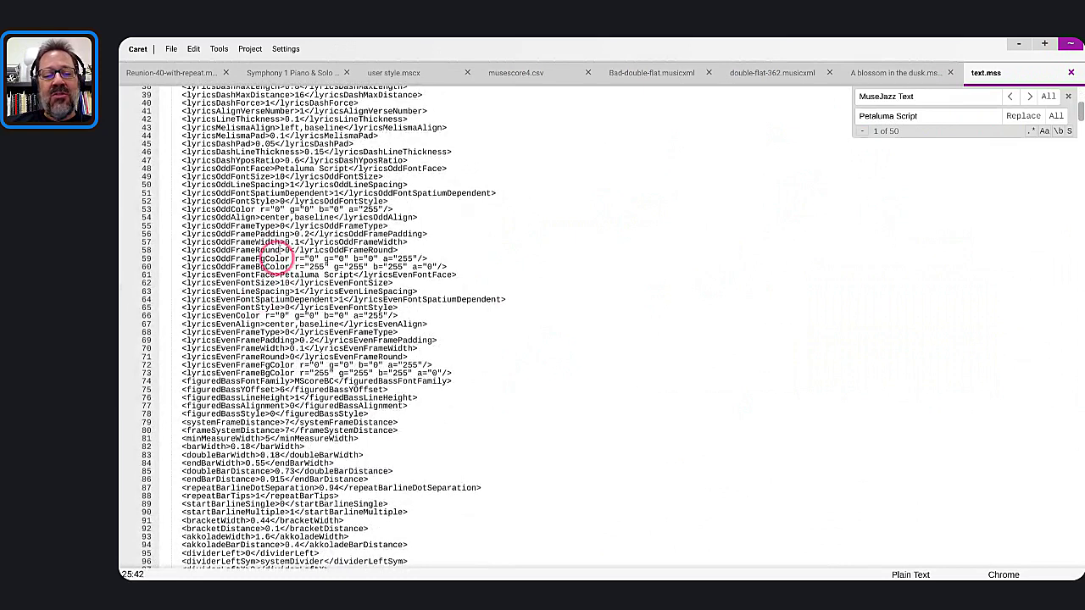
scroll(272, 329, down, 2)
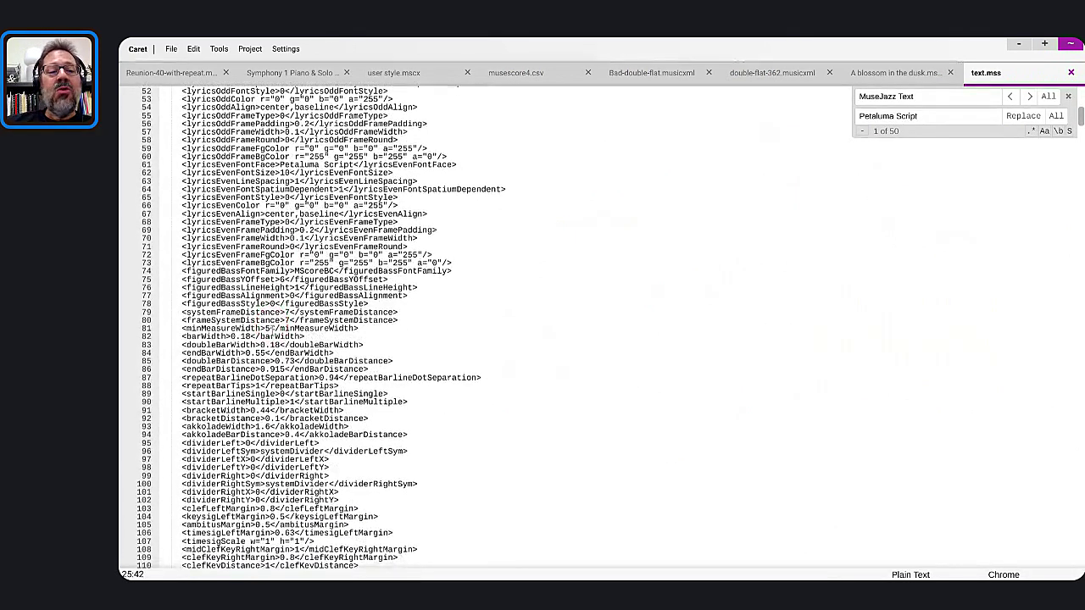
scroll(364, 284, up, 6)
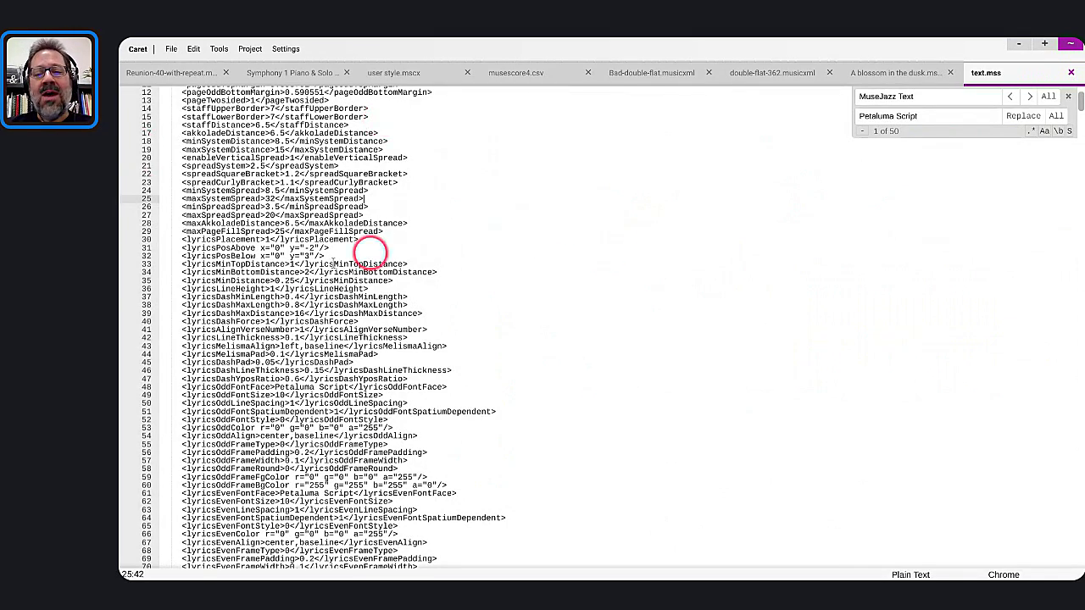
scroll(537, 261, down, 5)
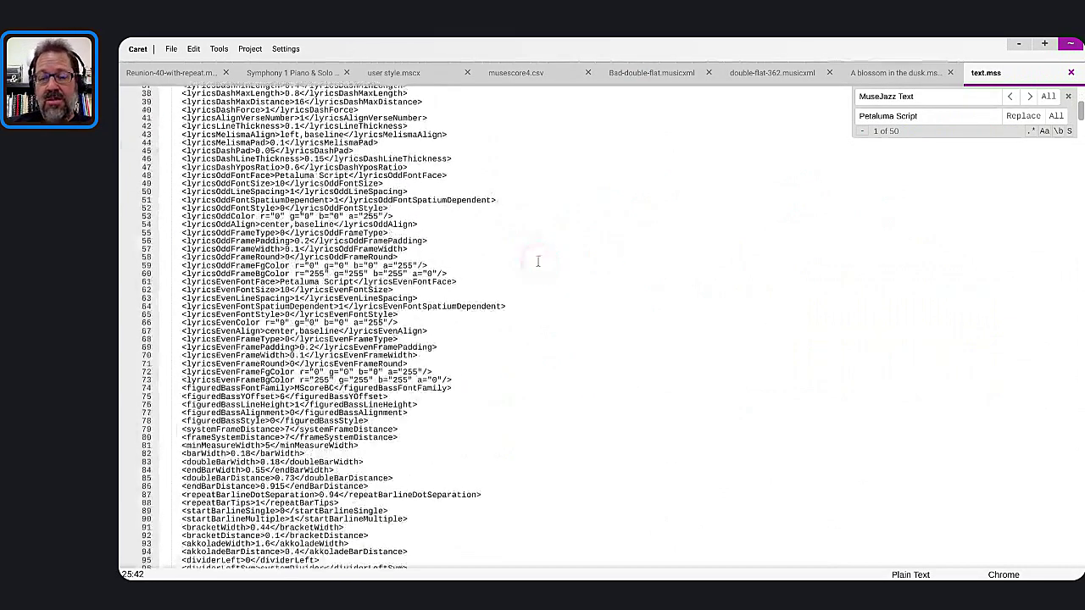
key(ctrl+o)
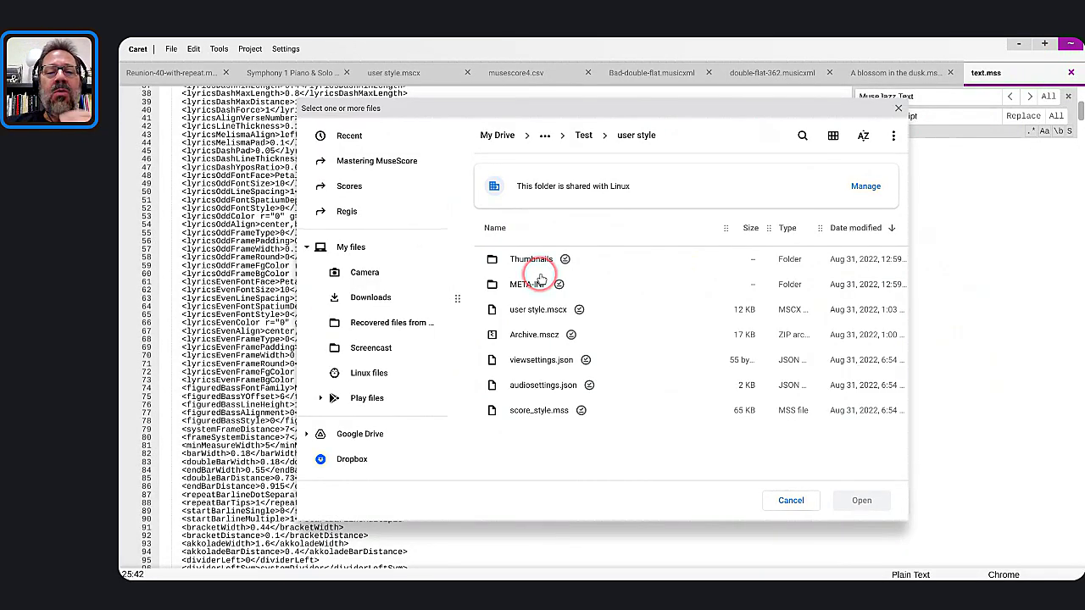
click(363, 186)
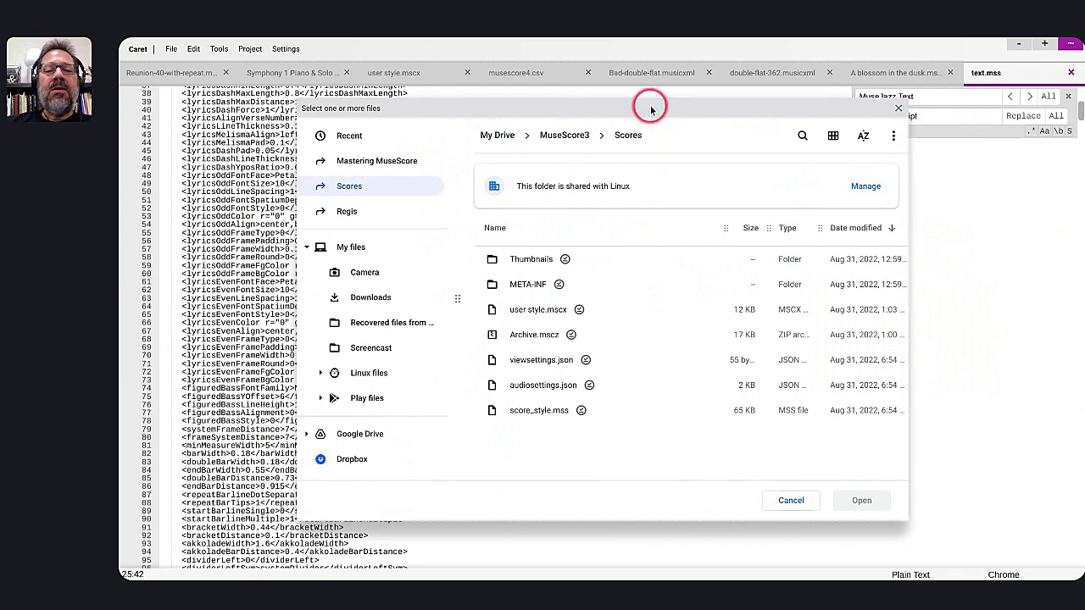
click(562, 136)
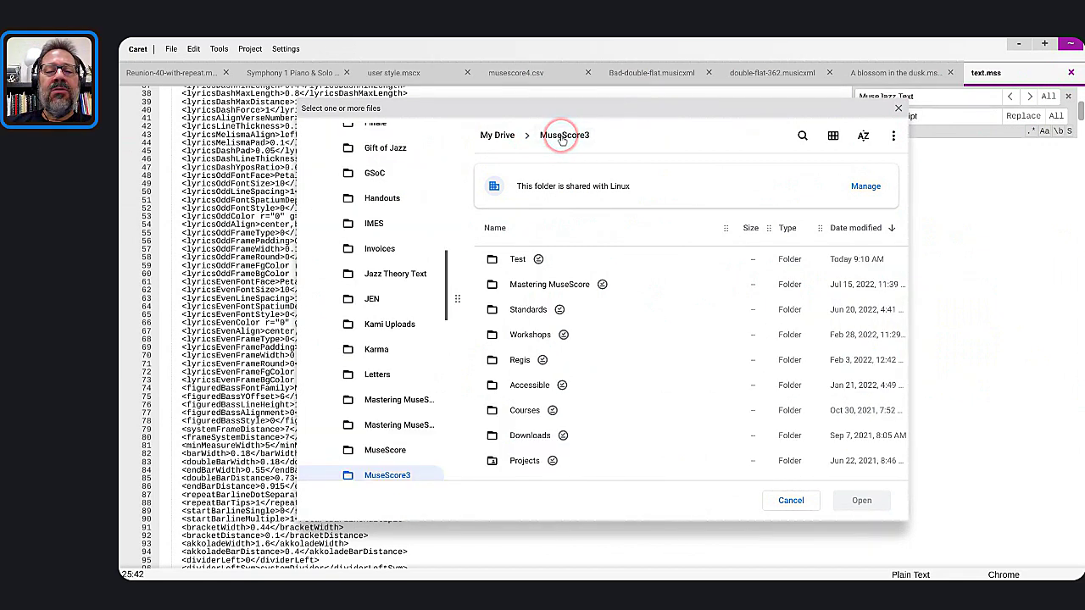
scroll(542, 309, down, 2)
scroll(542, 309, down, 5)
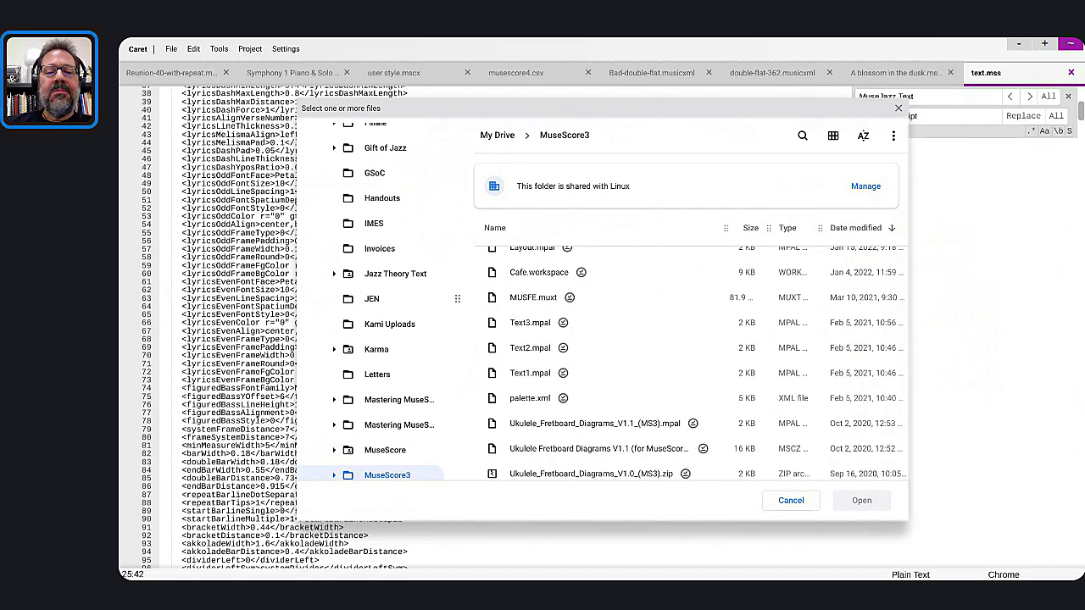
scroll(456, 299, up, 3)
scroll(457, 299, up, 4)
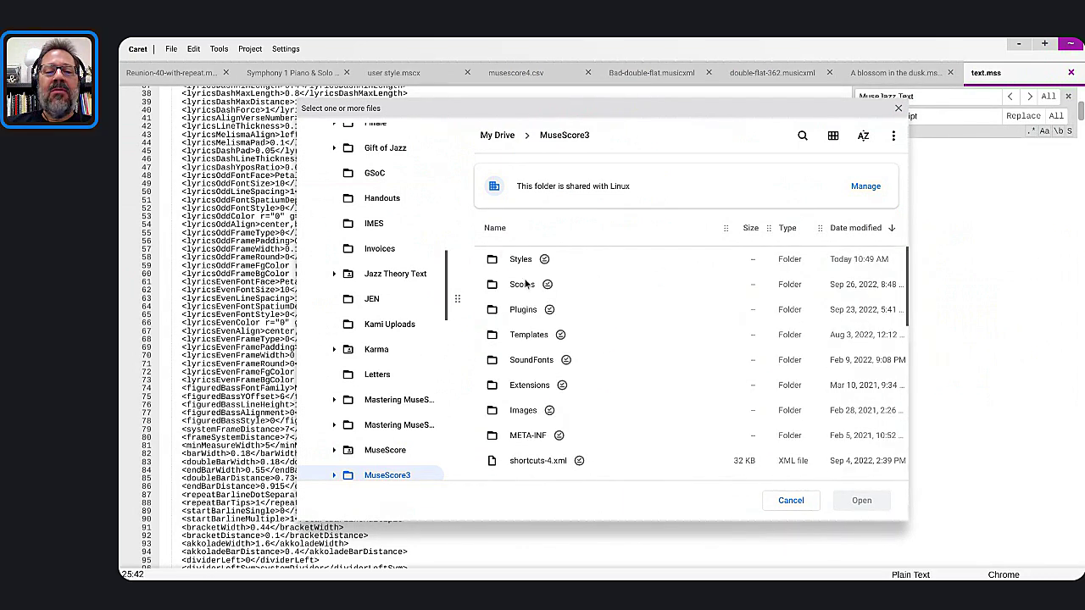
click(518, 260)
double_click(518, 259)
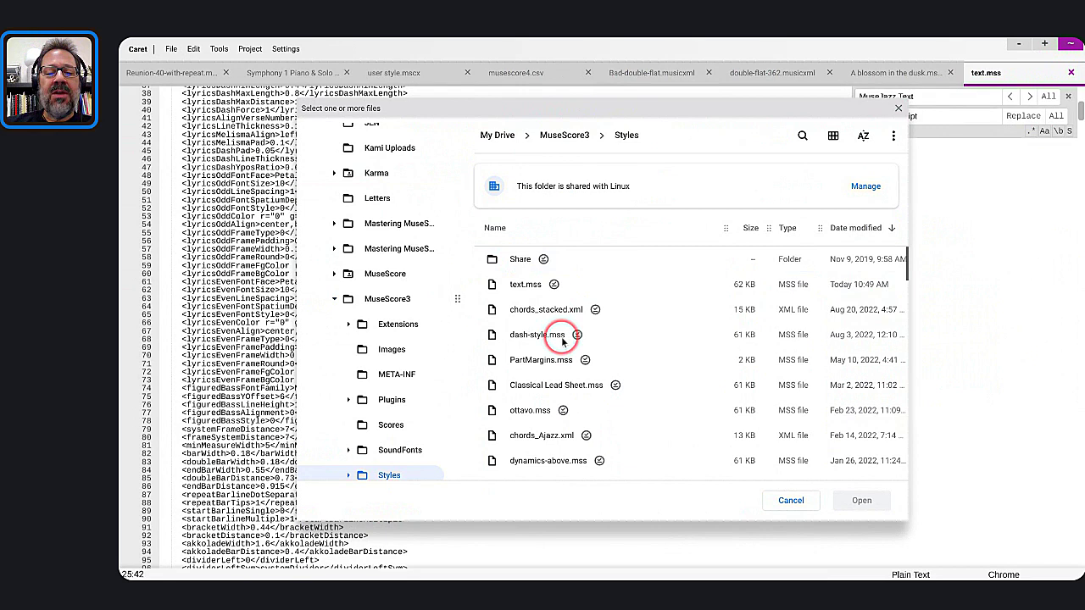
scroll(561, 339, down, 5)
scroll(562, 339, up, 2)
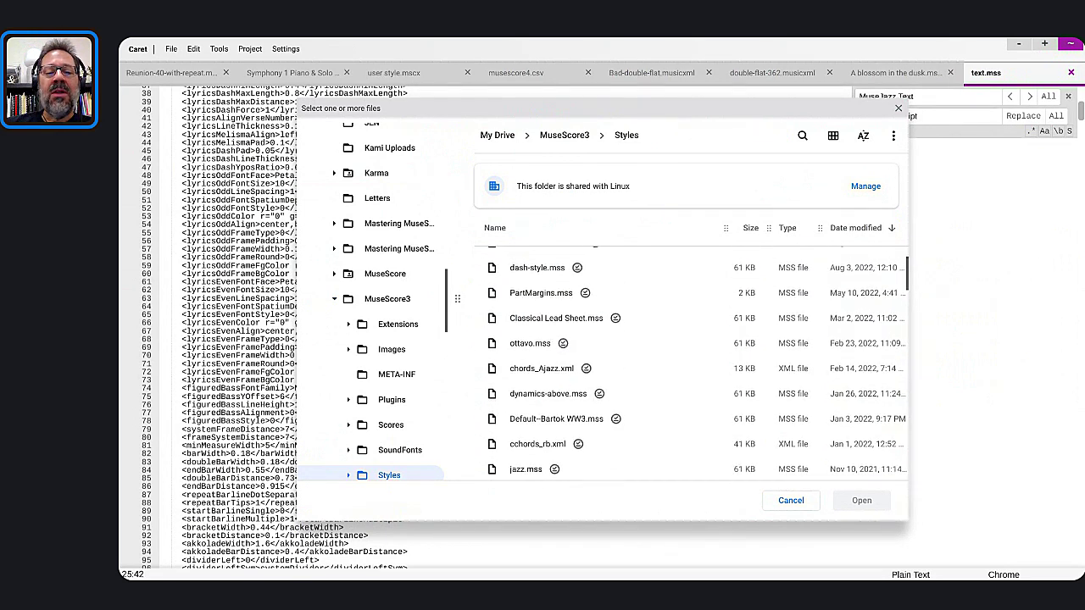
scroll(562, 339, down, 3)
scroll(561, 339, down, 5)
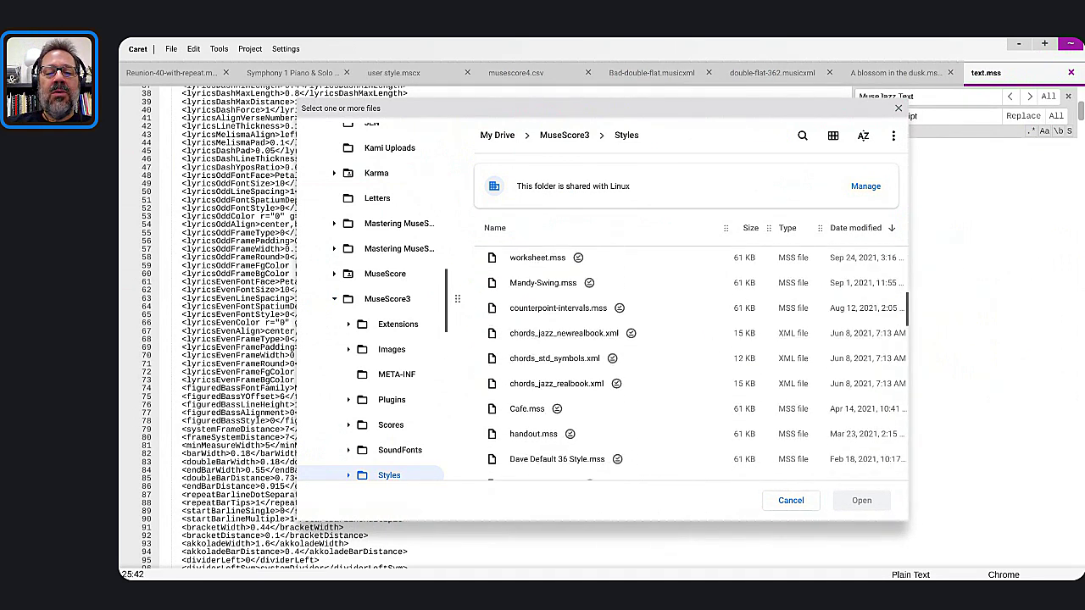
click(790, 500)
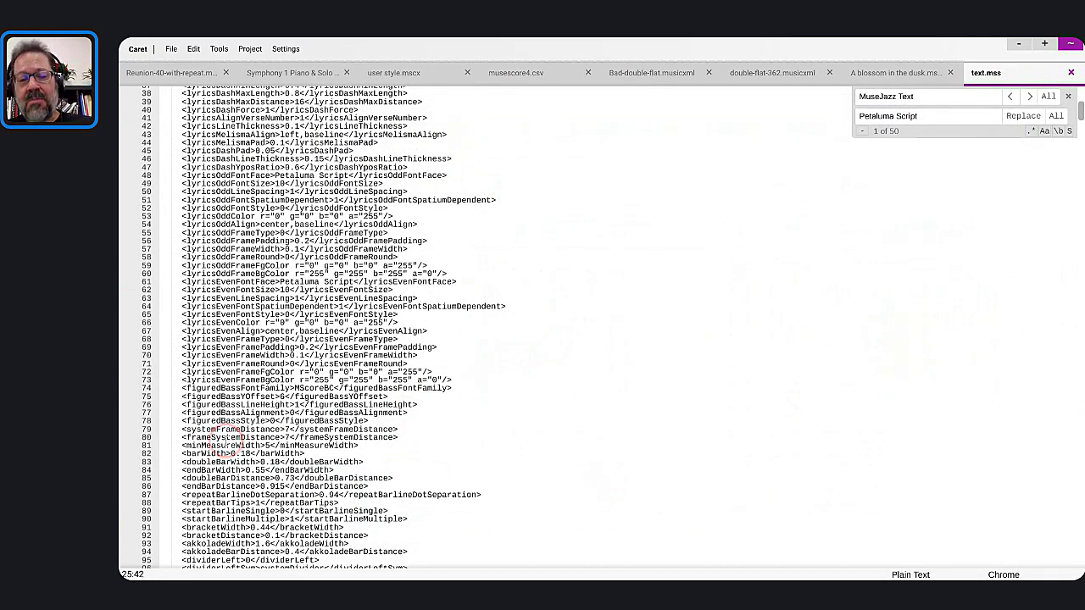
Skim text.mss from its first line down to the closing museScore tag.
scroll(297, 424, up, 12)
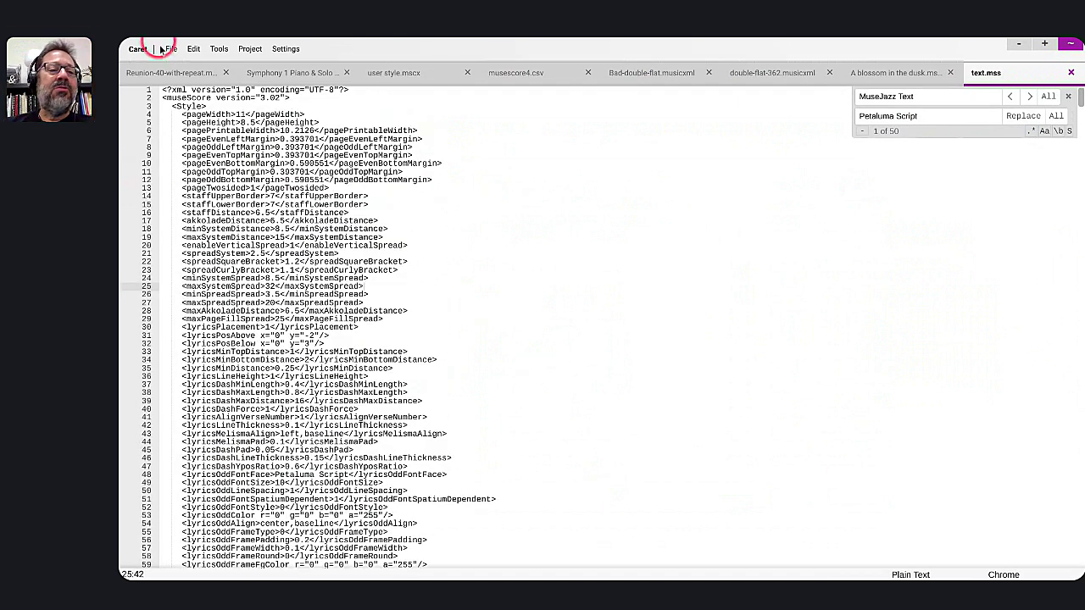
scroll(182, 106, down, 20)
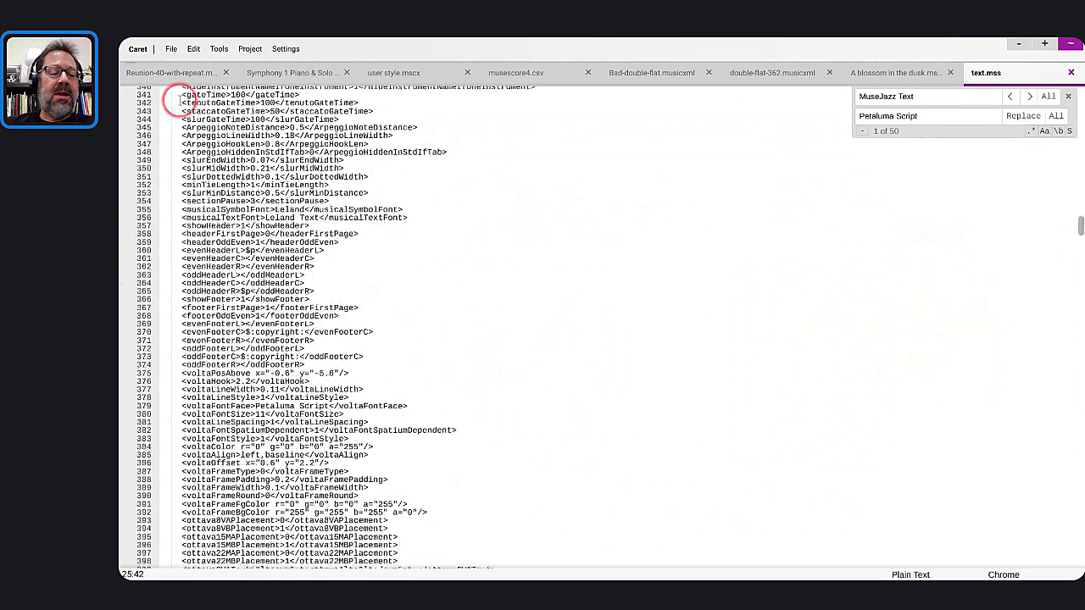
scroll(207, 390, down, 20)
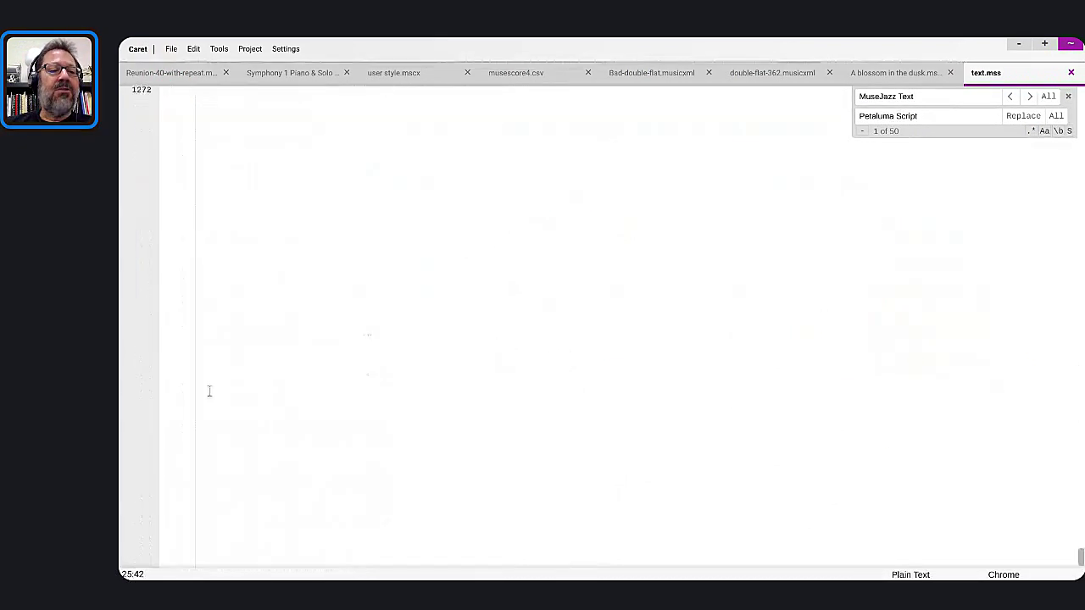
scroll(208, 388, up, 15)
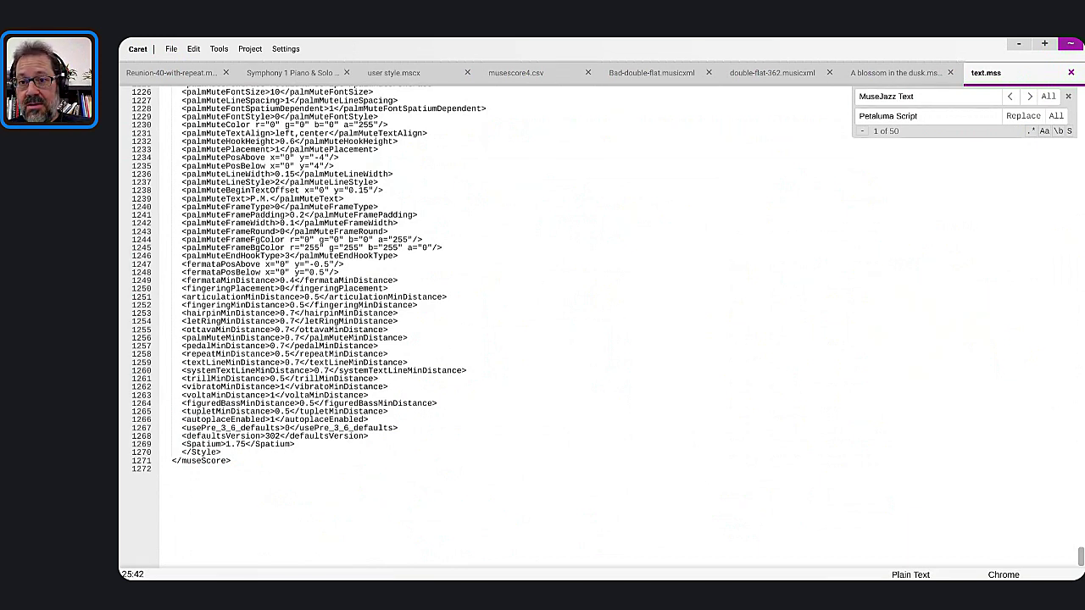
Switch back to MuseScore and select the "MuseScore Café" title at the top of the score.
key(alt+Tab)
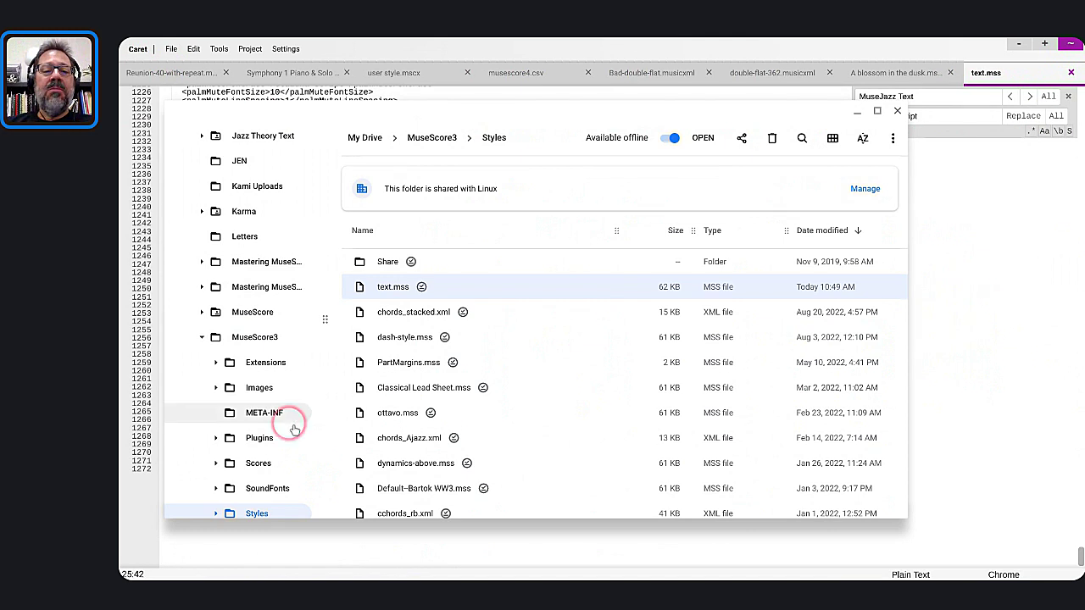
key(alt+Tab)
key(alt+Tab)
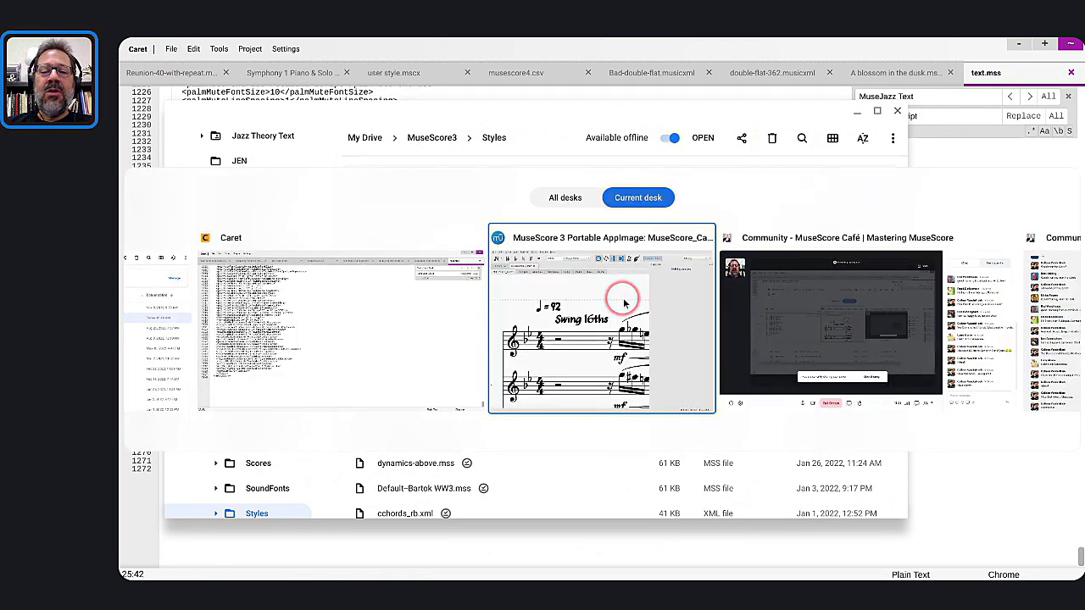
scroll(367, 211, down, 4)
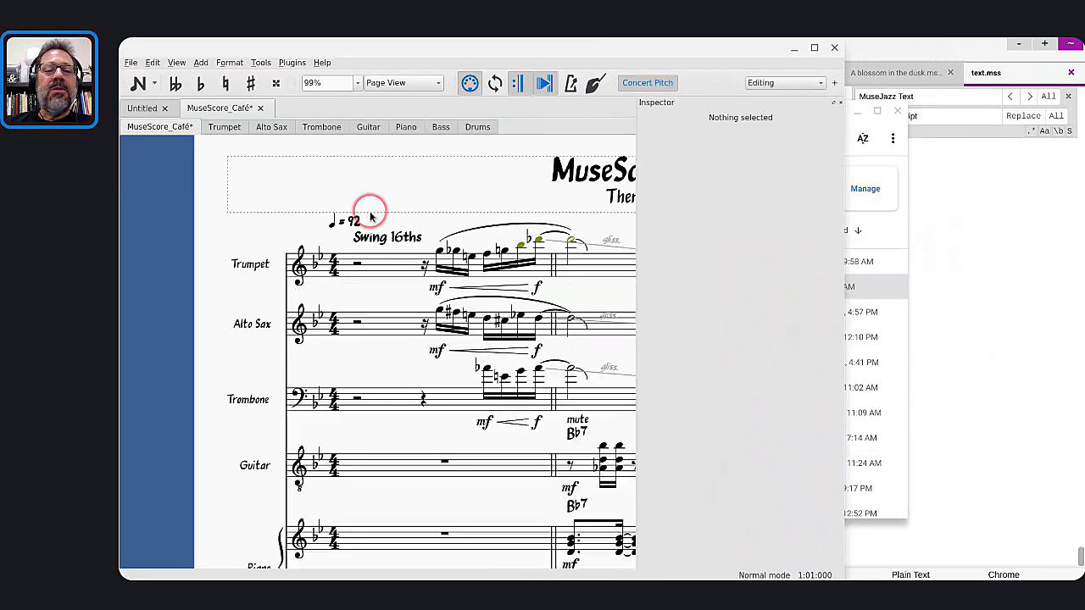
scroll(463, 244, down, 2)
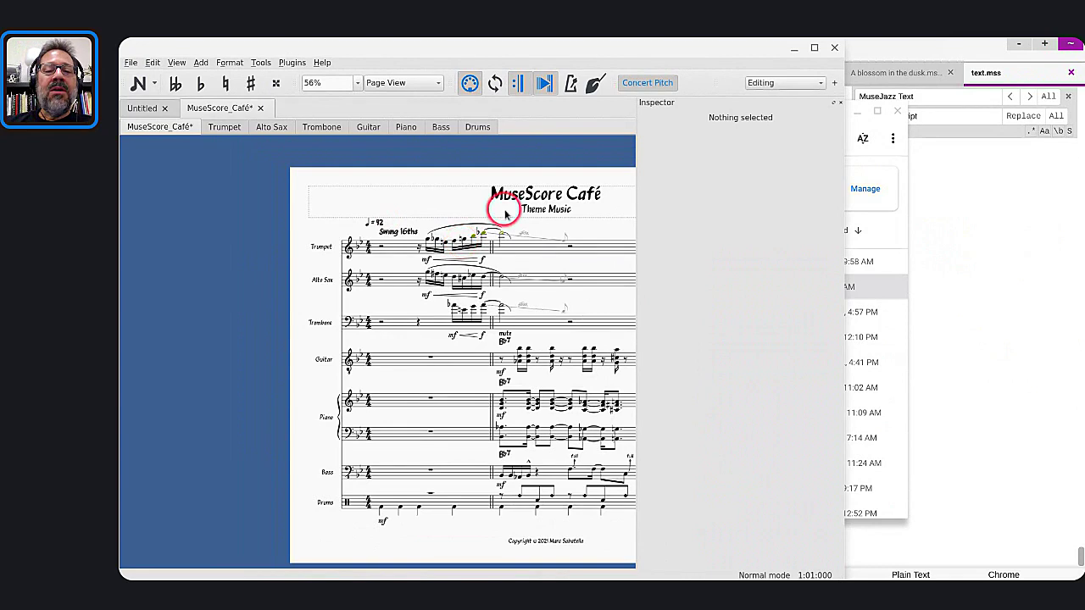
scroll(509, 199, up, 3)
scroll(519, 193, up, 5)
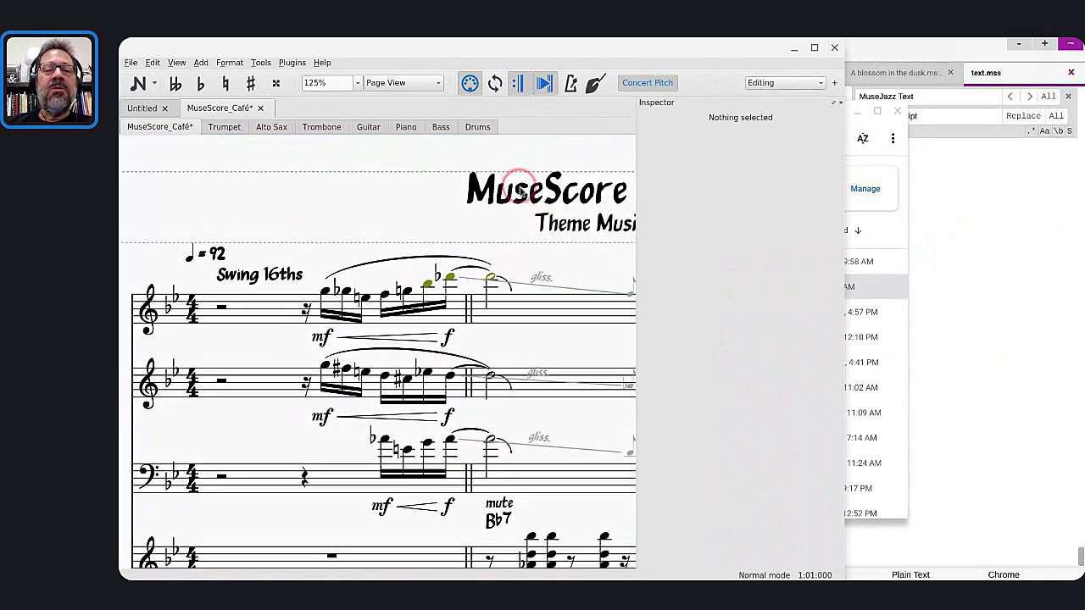
click(520, 193)
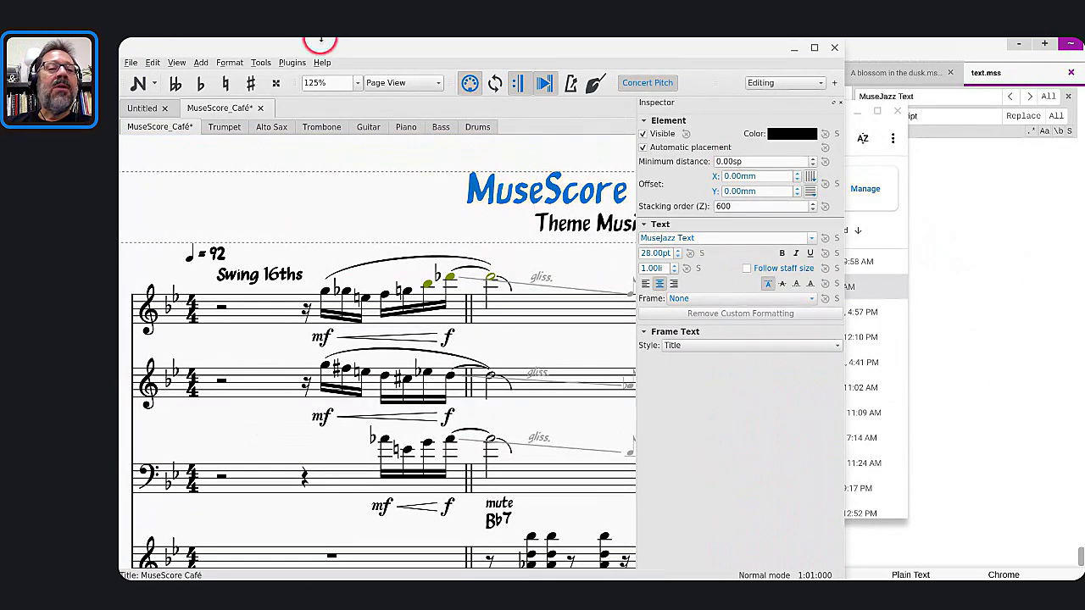
Load the style file text.mss into the score and undo the load to compare the title's fonts.
click(232, 63)
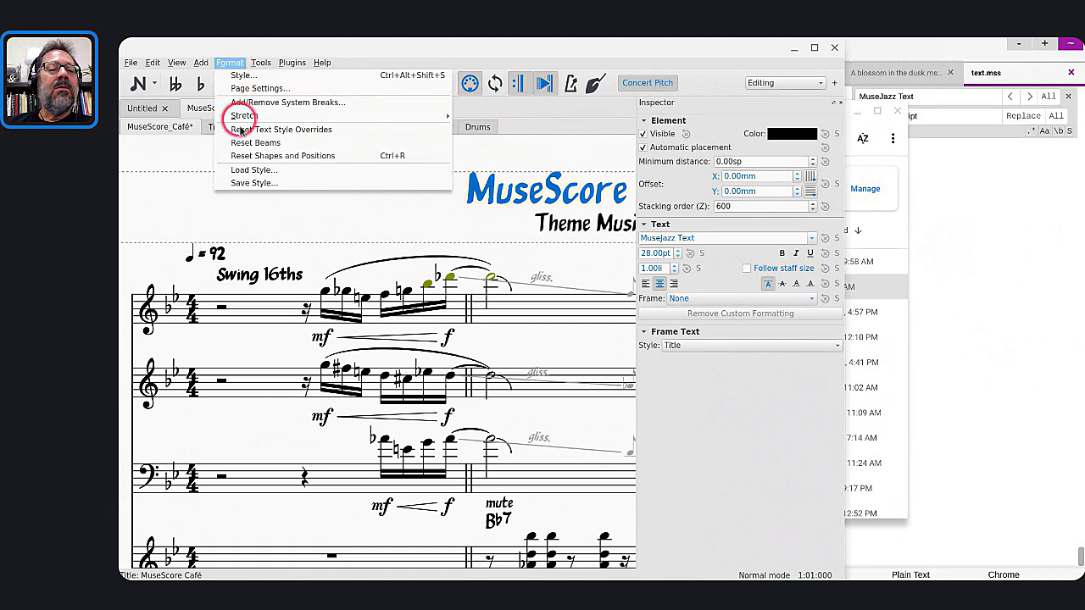
click(239, 171)
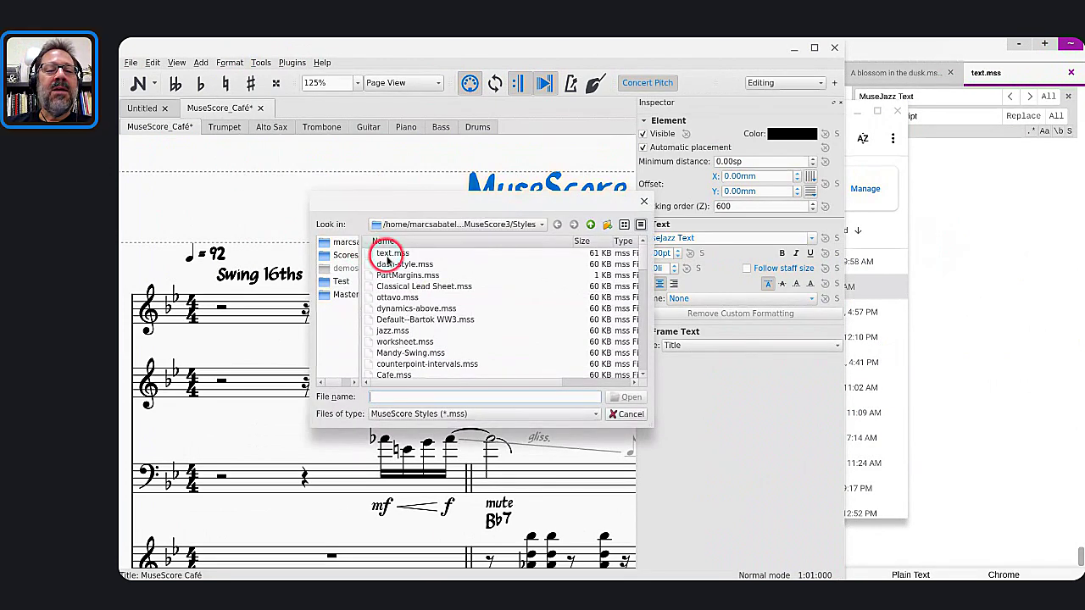
click(385, 252)
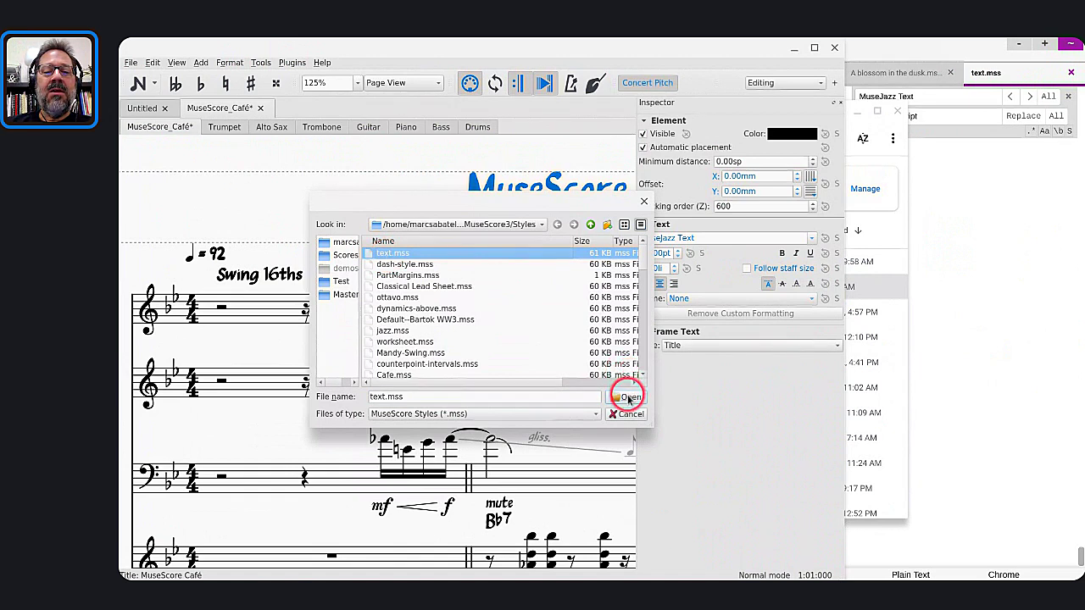
click(627, 397)
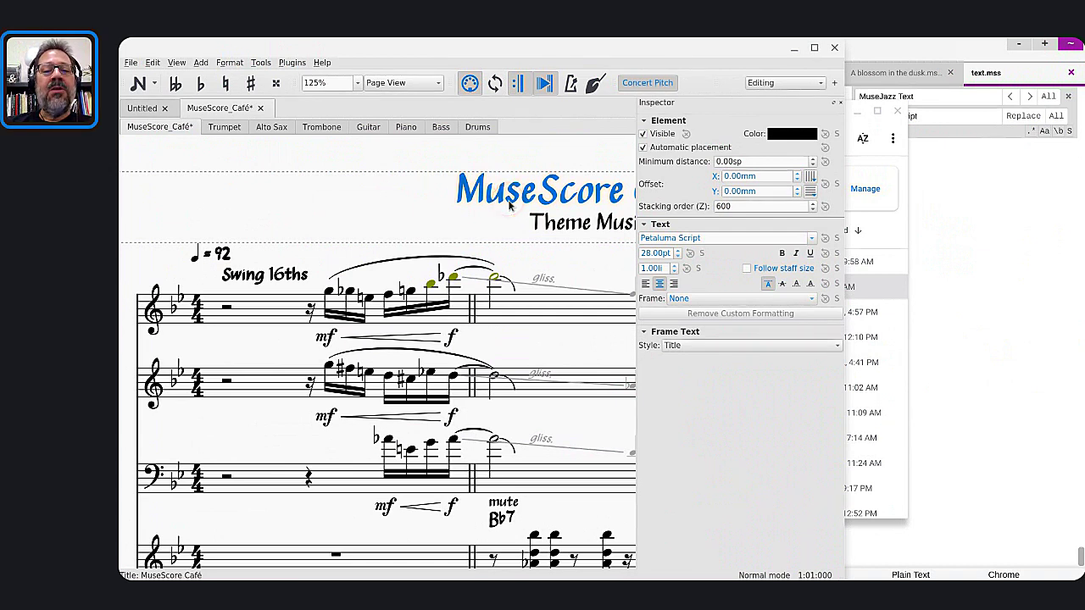
key(ctrl+z)
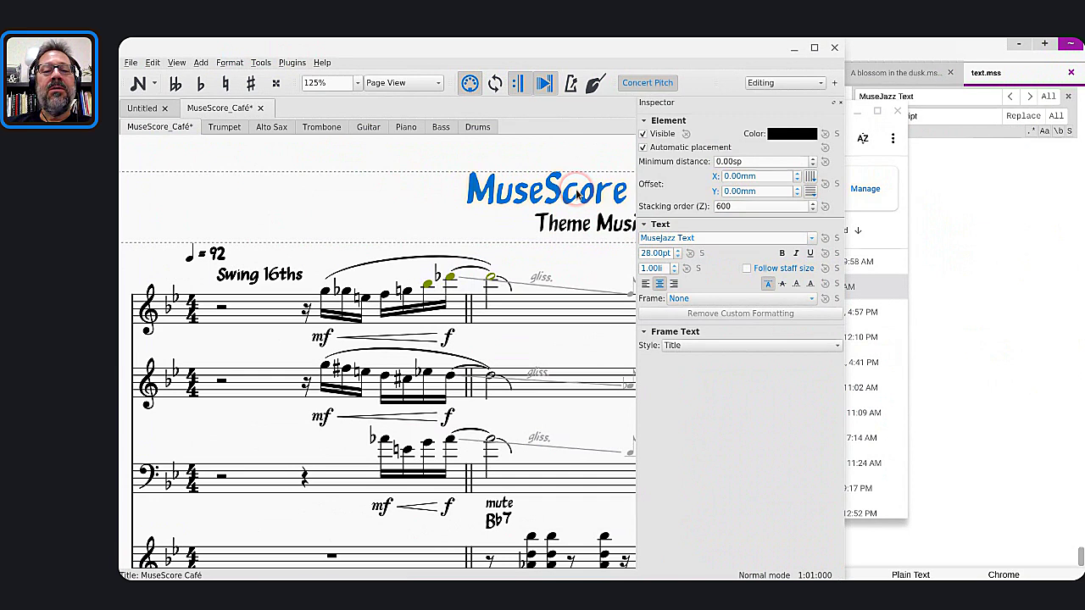
Redo the loading of the text.mss style and bring the Community chat window up beside the score.
key(ctrl+shift+z)
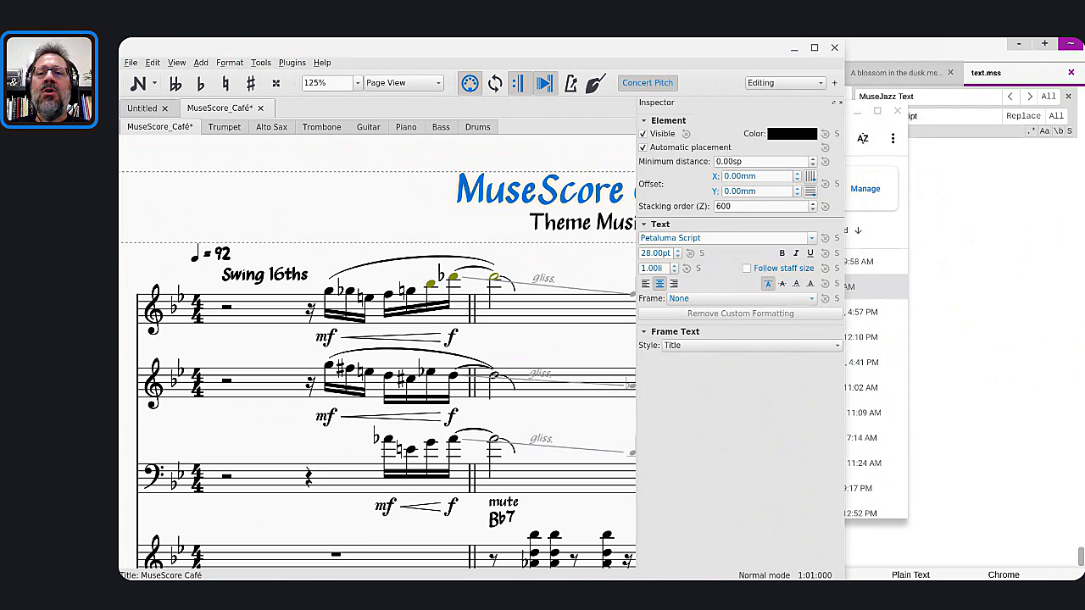
key(alt+Tab)
key(alt+Tab)
key(alt+Tab)
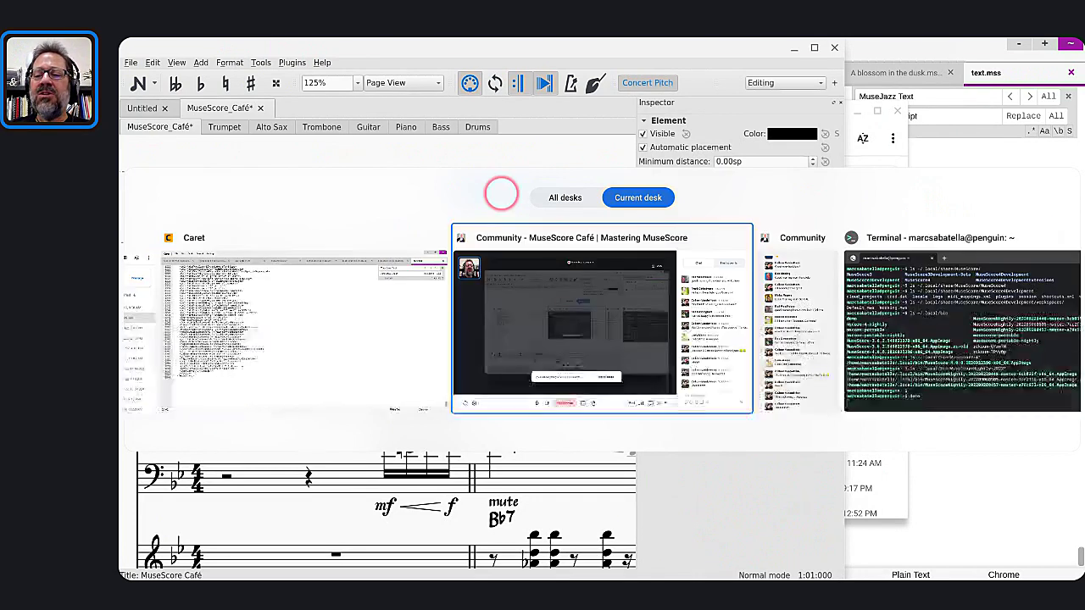
key(alt+Tab)
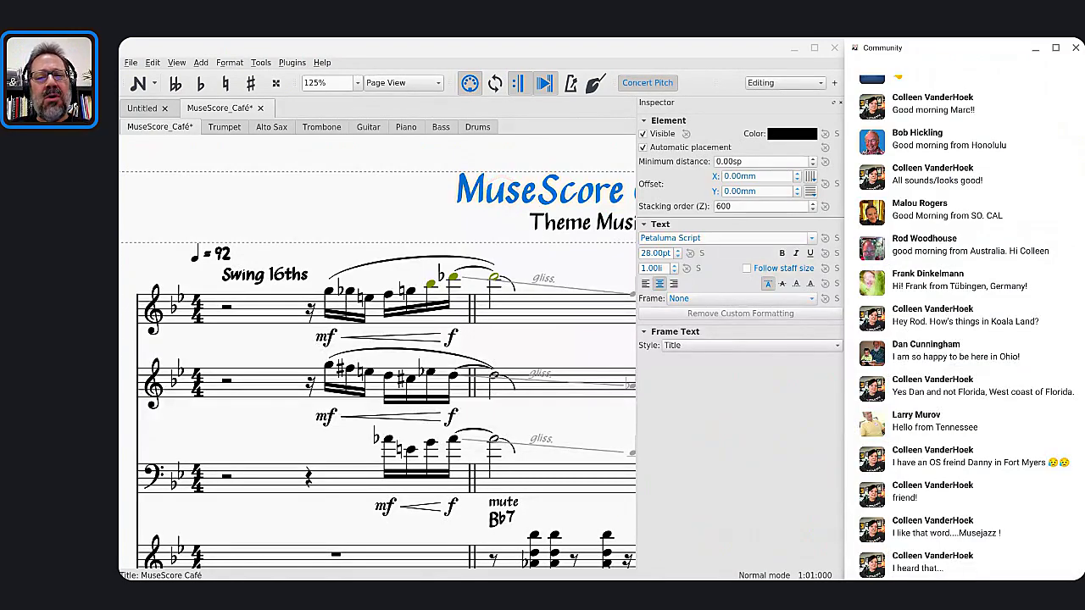
click(763, 293)
click(943, 303)
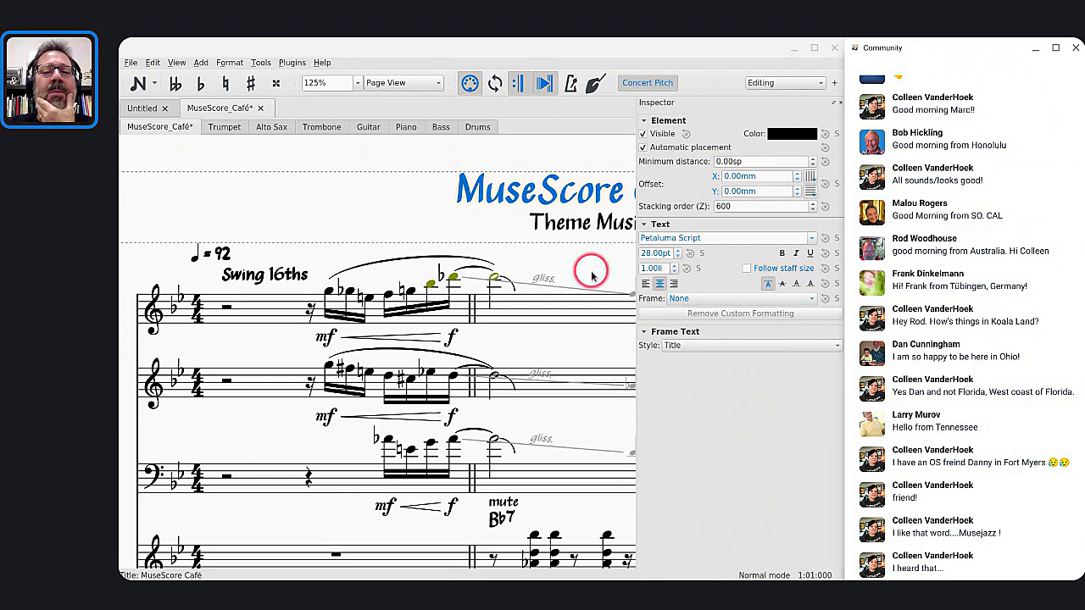
Undo and redo the style load to compare the "MuseScore Café" title in both fonts, leaving the title deselected.
scroll(590, 273, right, 5)
scroll(592, 273, up, 3)
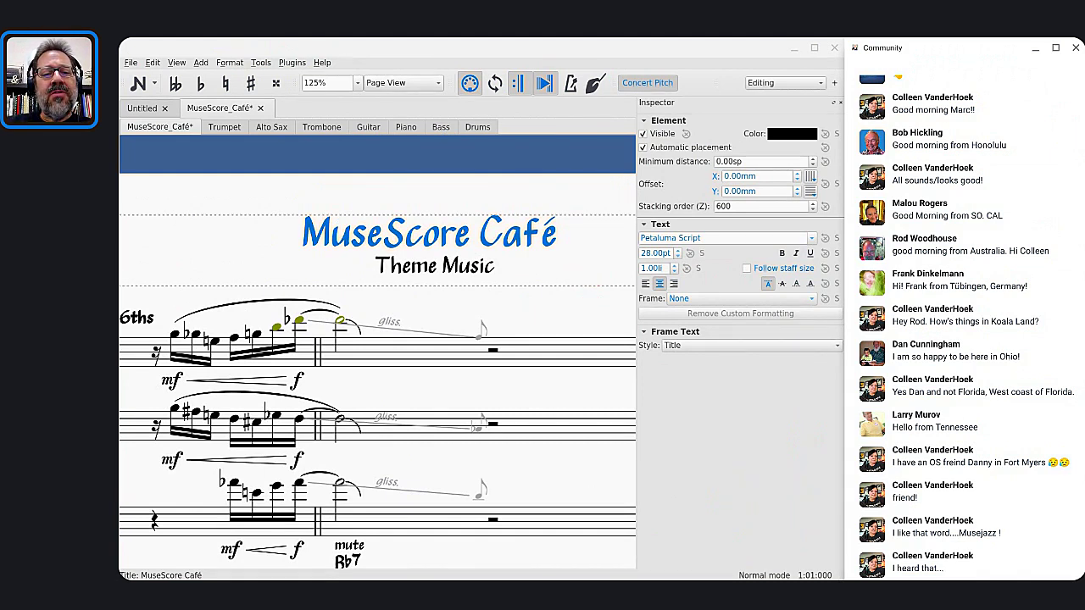
click(432, 187)
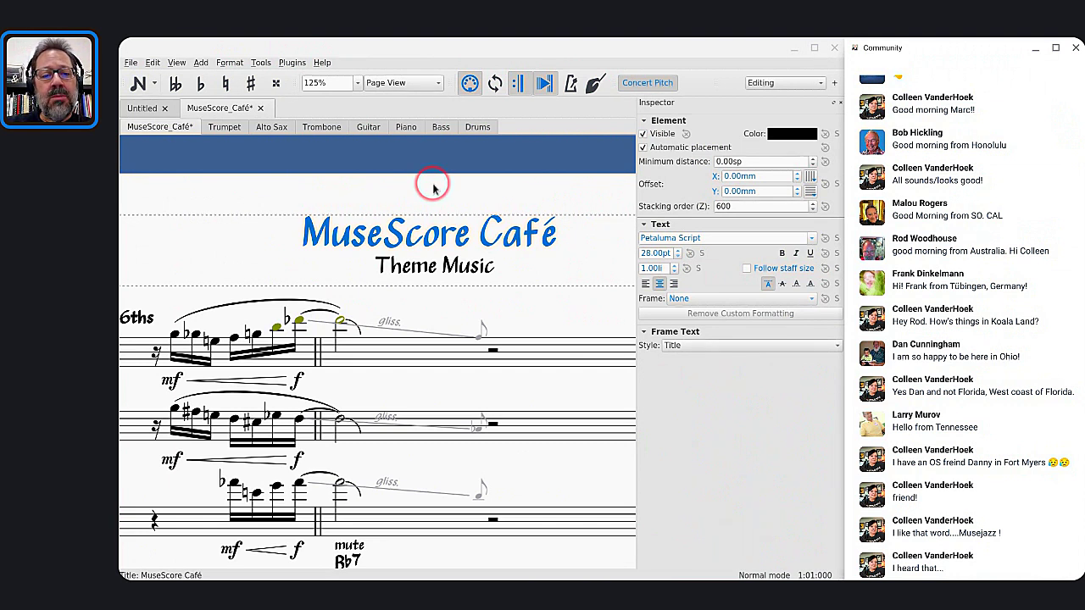
click(324, 246)
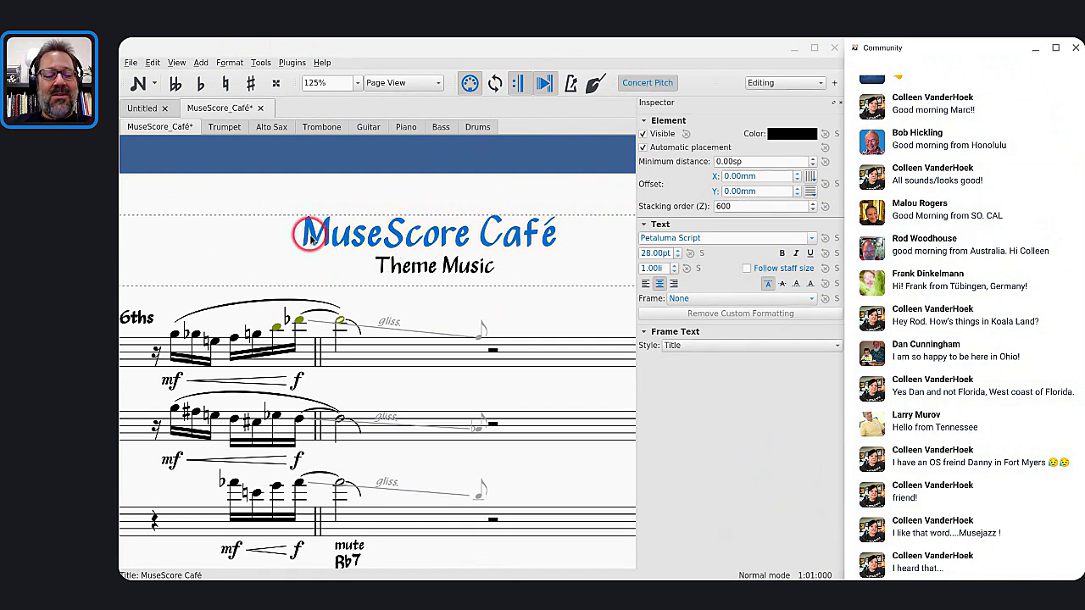
click(286, 202)
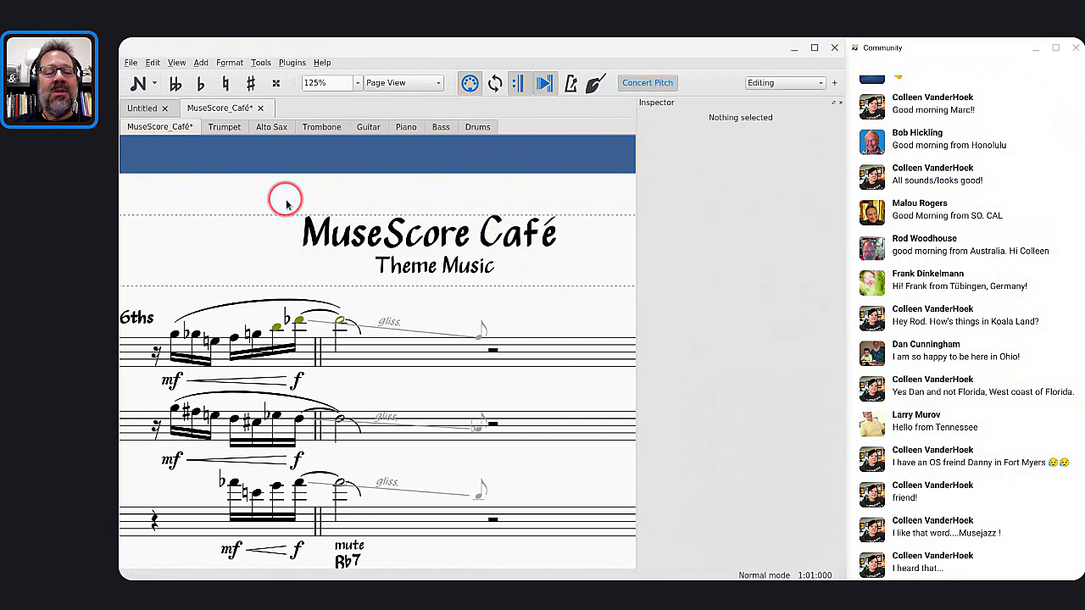
key(ctrl+z)
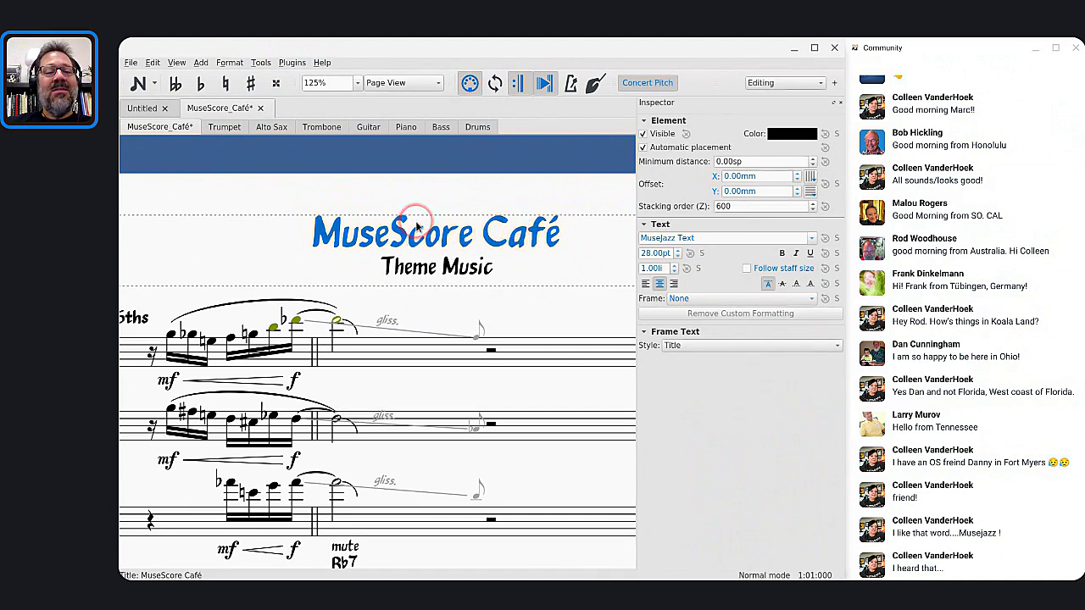
key(ctrl+shift+z)
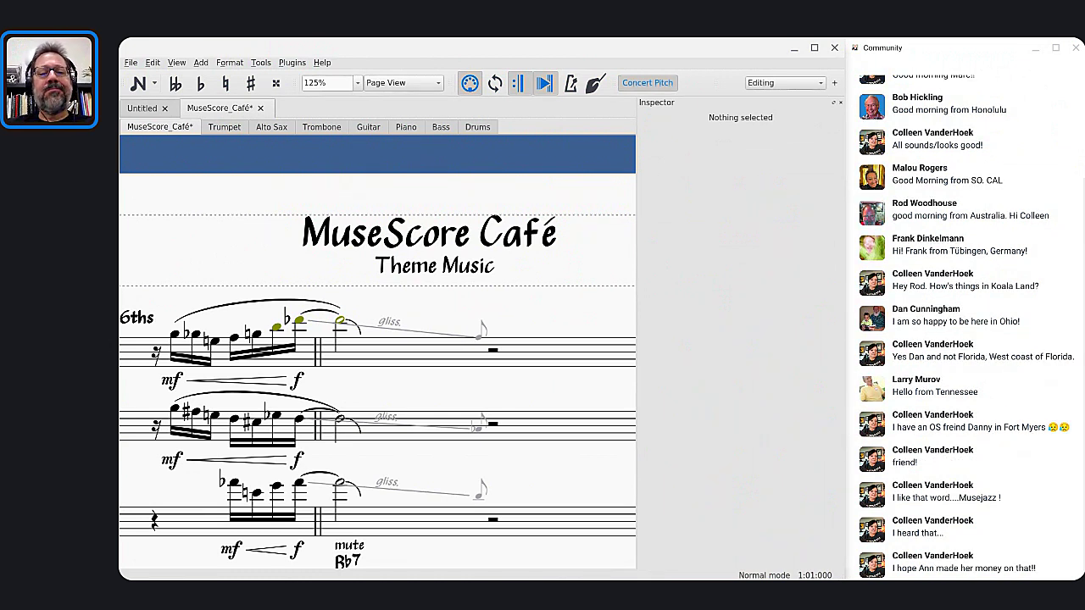
click(266, 211)
scroll(269, 213, left, 3)
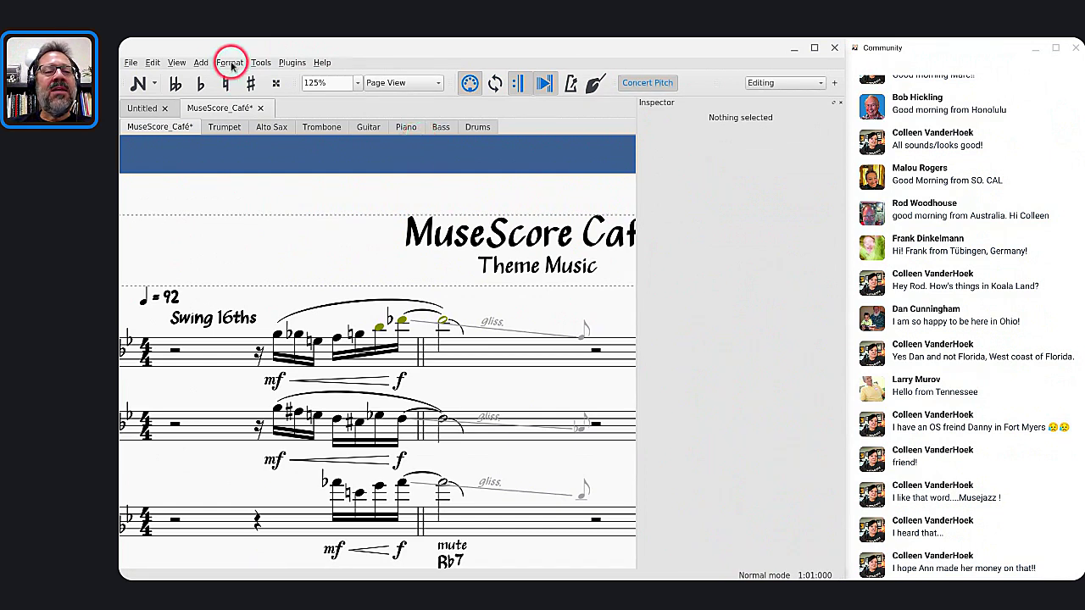
Switch to text.mss in Caret, review the let ring and palm mute font entries, and return to MuseScore.
key(alt+Tab)
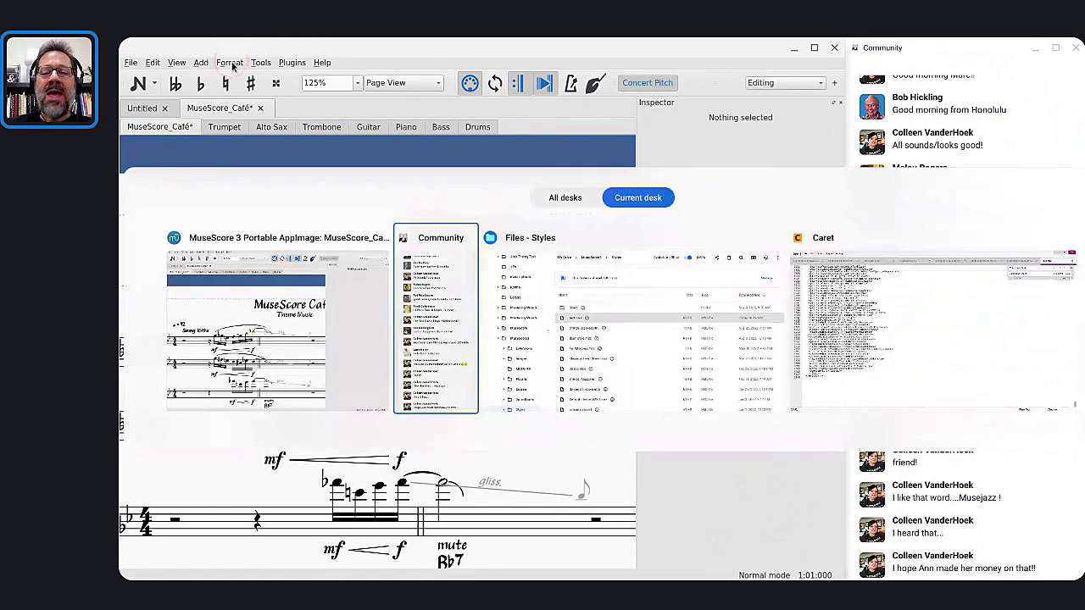
key(alt+Tab)
key(alt+Tab)
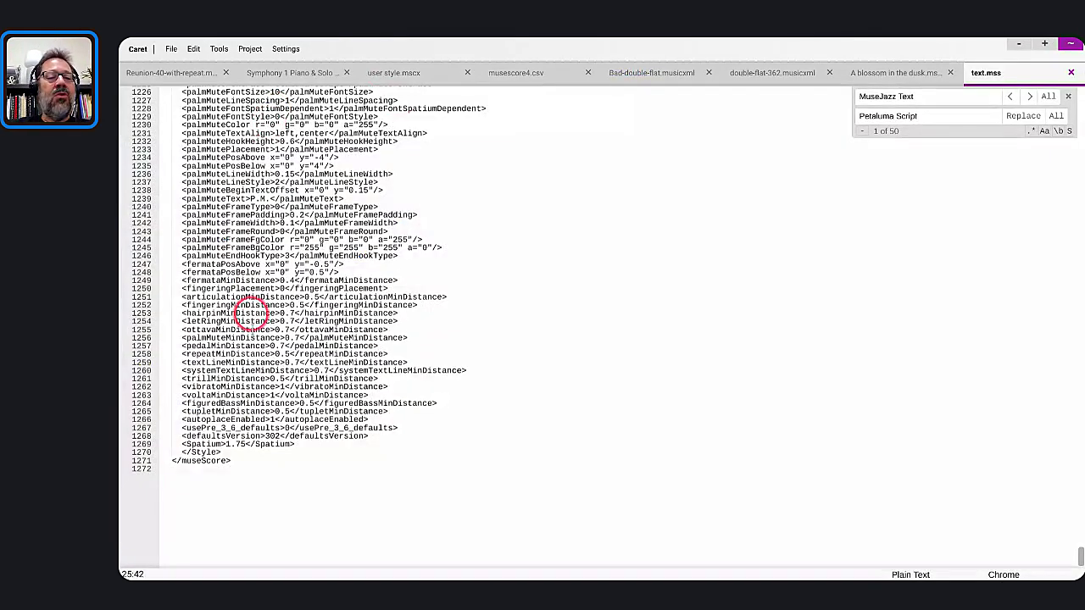
scroll(254, 347, down, 4)
scroll(255, 347, up, 5)
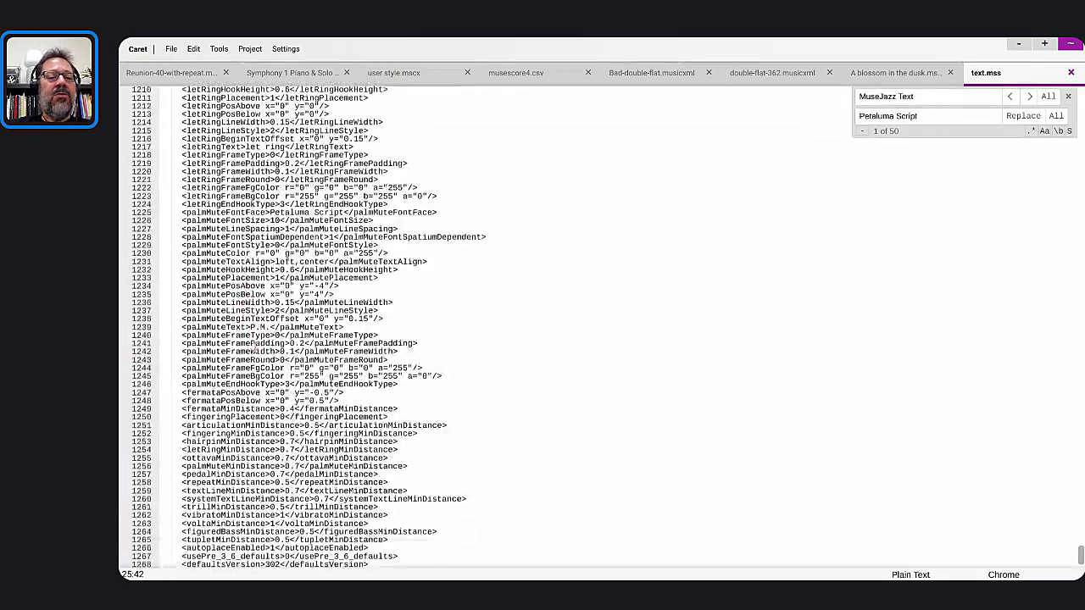
scroll(254, 346, down, 3)
scroll(254, 346, up, 5)
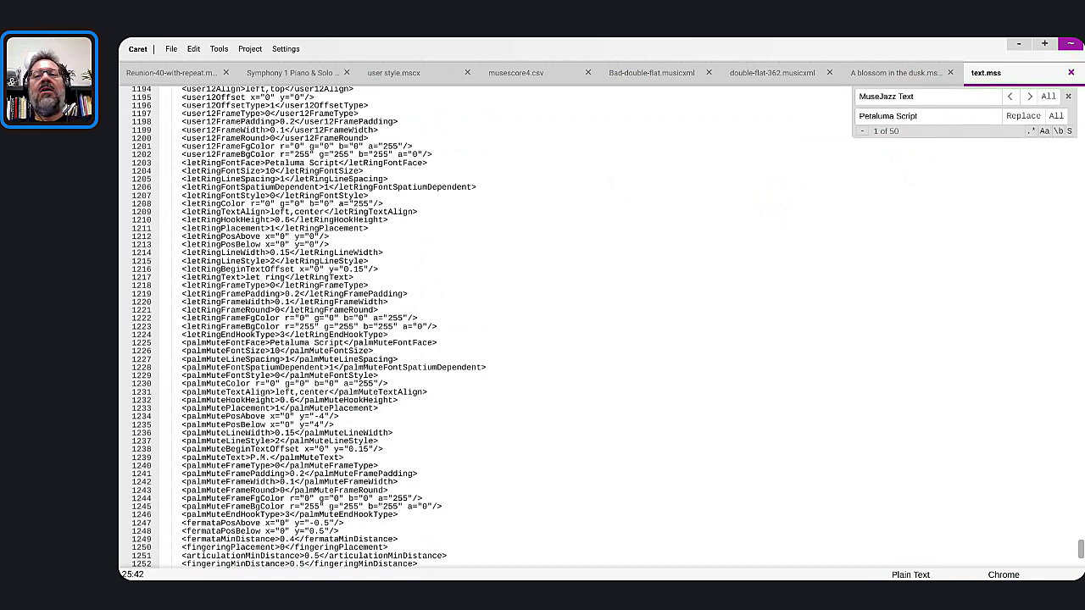
click(880, 135)
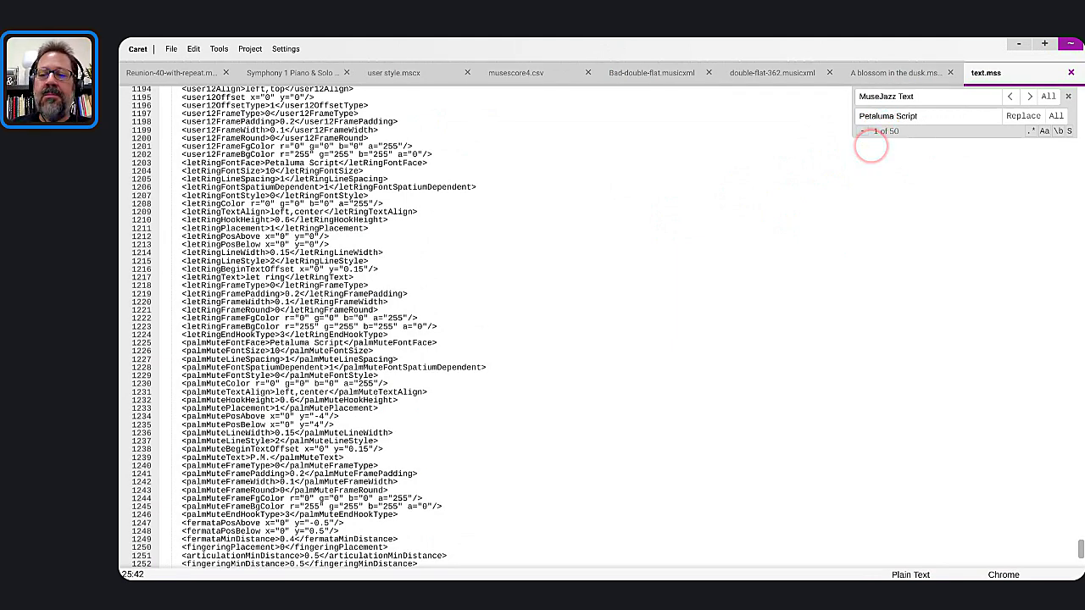
click(870, 146)
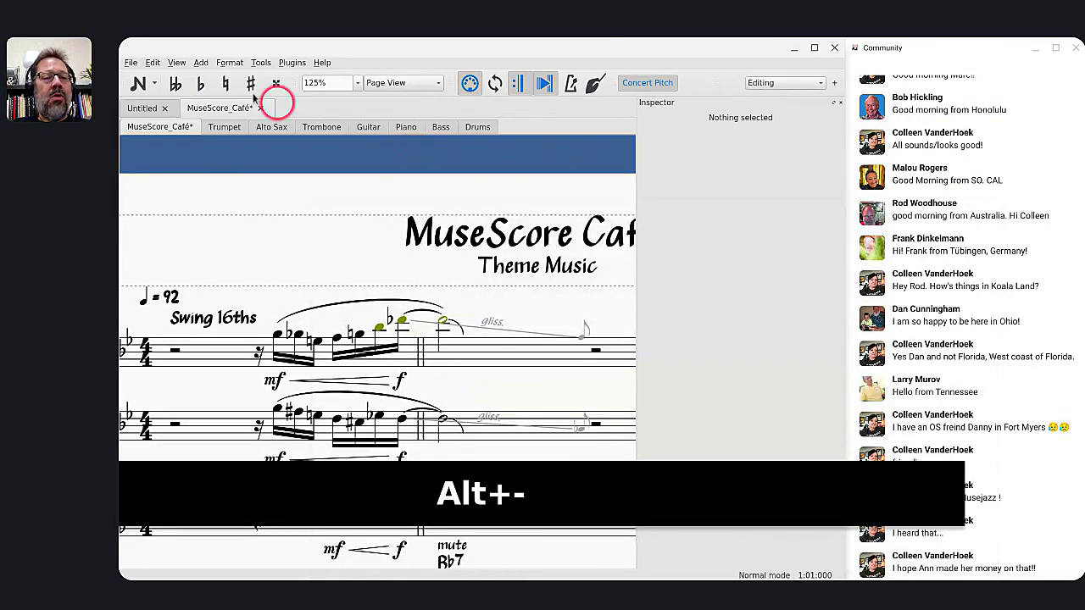
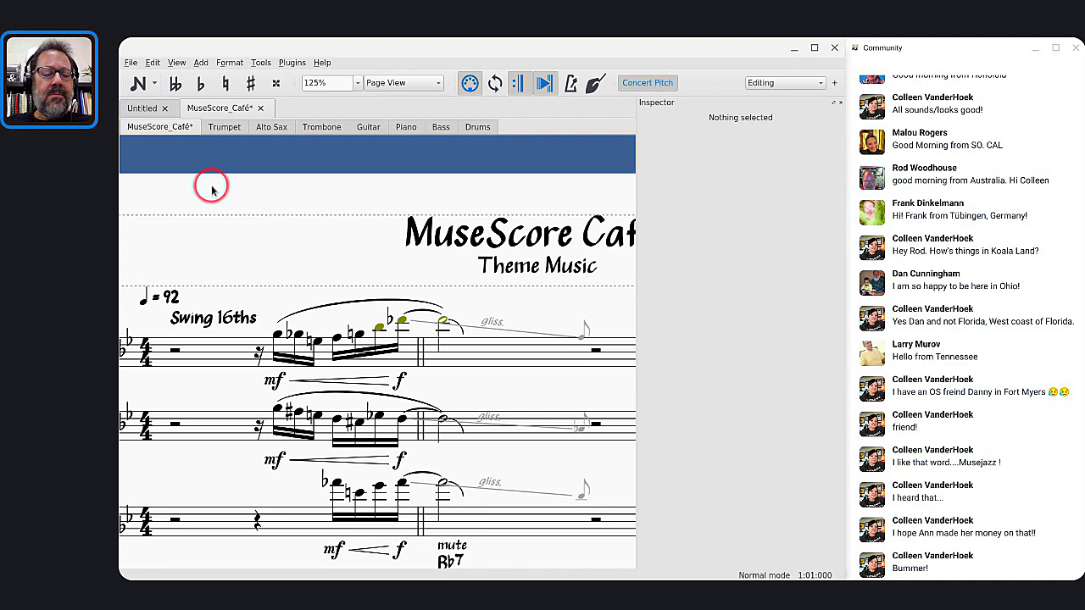
Return to the start of the score, close the Inspector and look over the text from the title to the guitar staff.
key(Home)
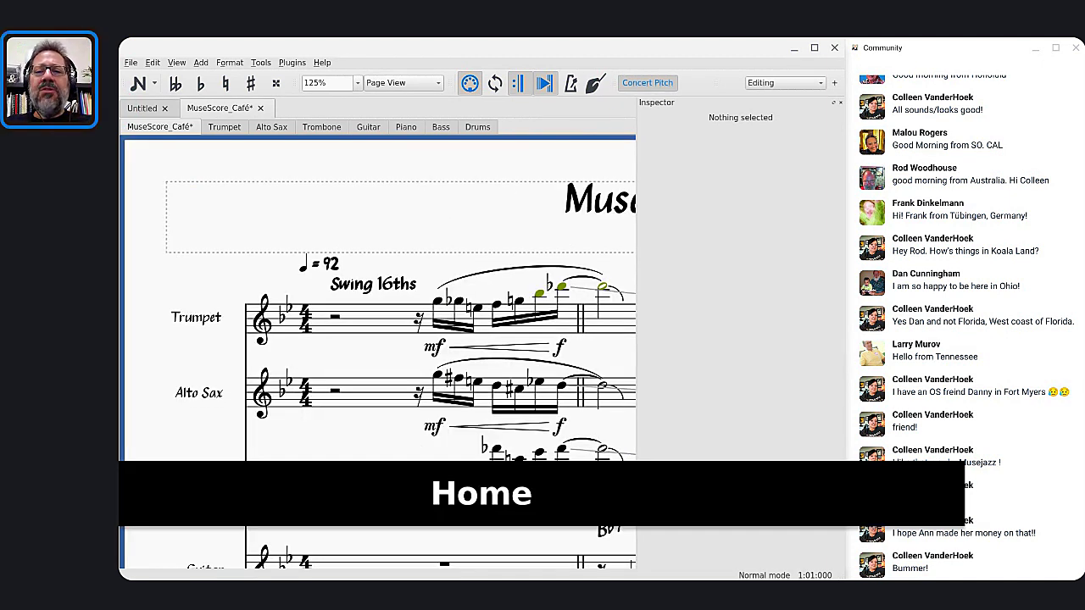
click(839, 101)
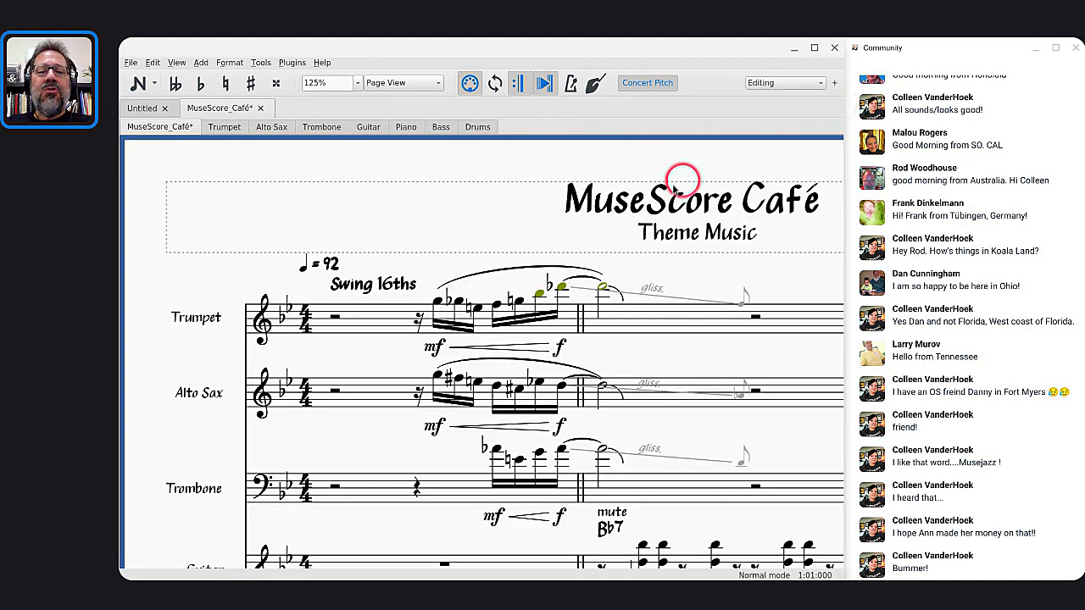
click(606, 204)
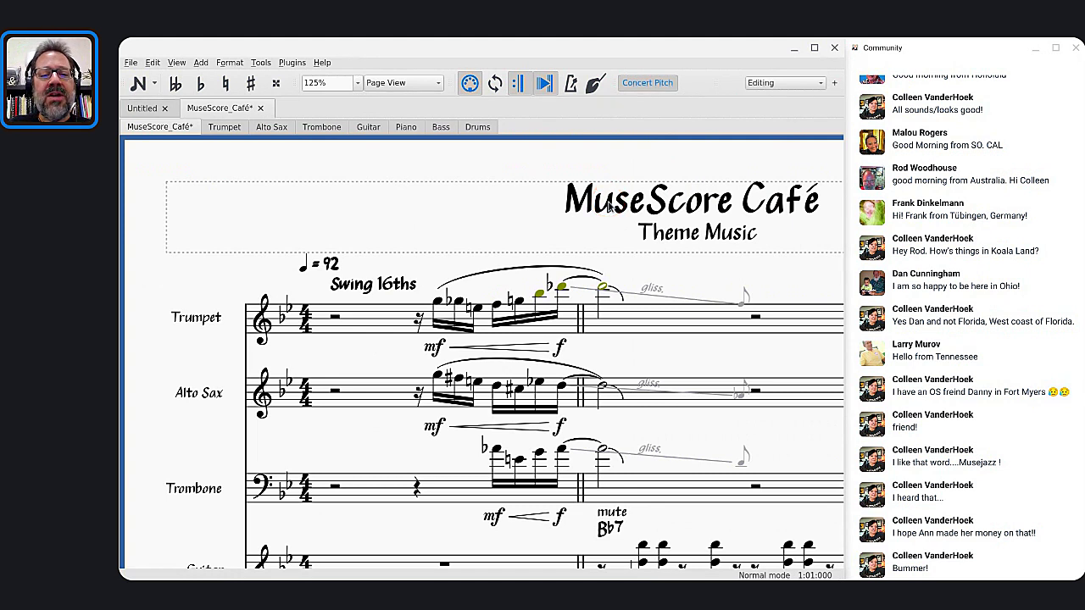
click(517, 387)
scroll(524, 383, down, 1)
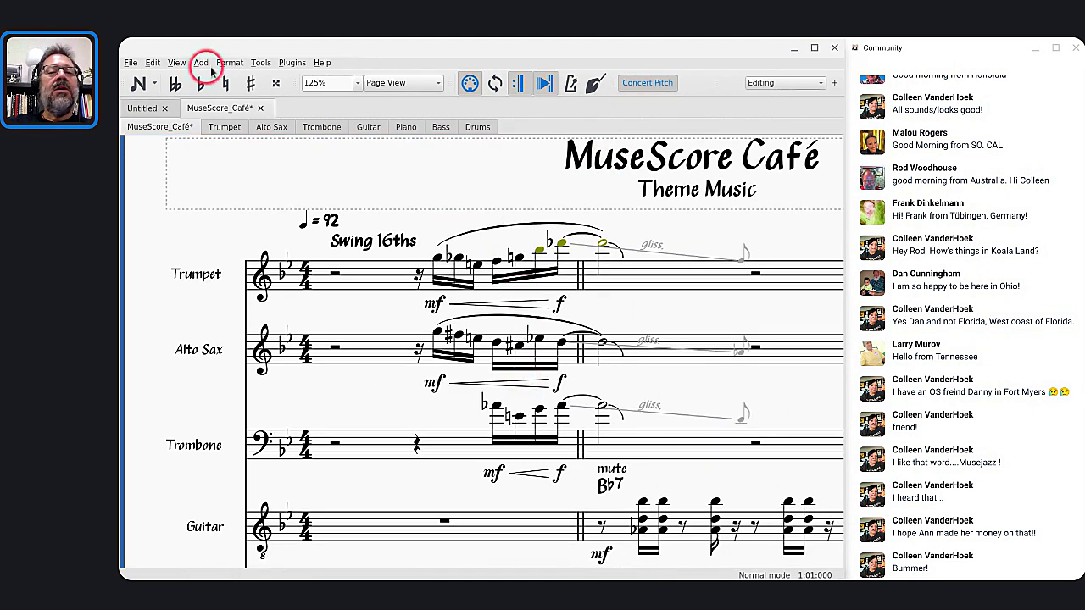
click(605, 163)
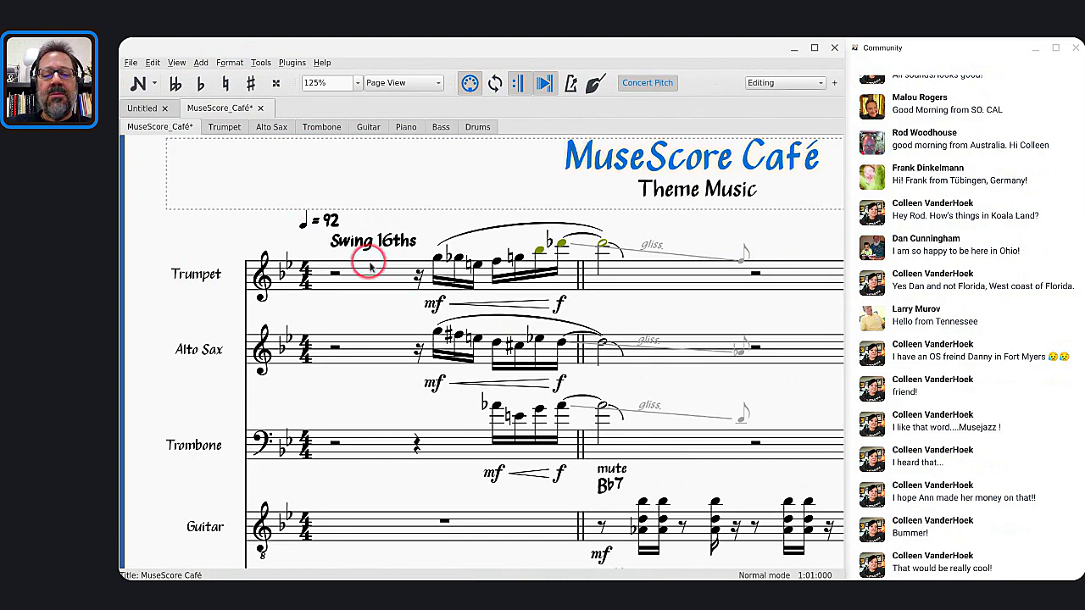
scroll(612, 497, down, 2)
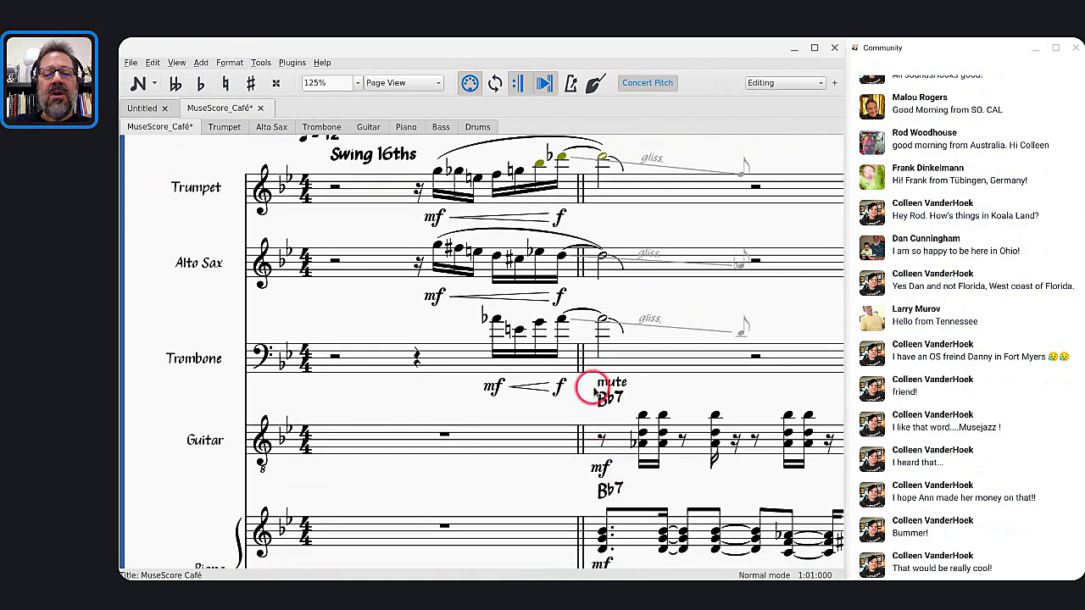
Select the guitar's Bb7 chord symbol in measure 2 and set the score's chord symbol style to Standard.
click(607, 400)
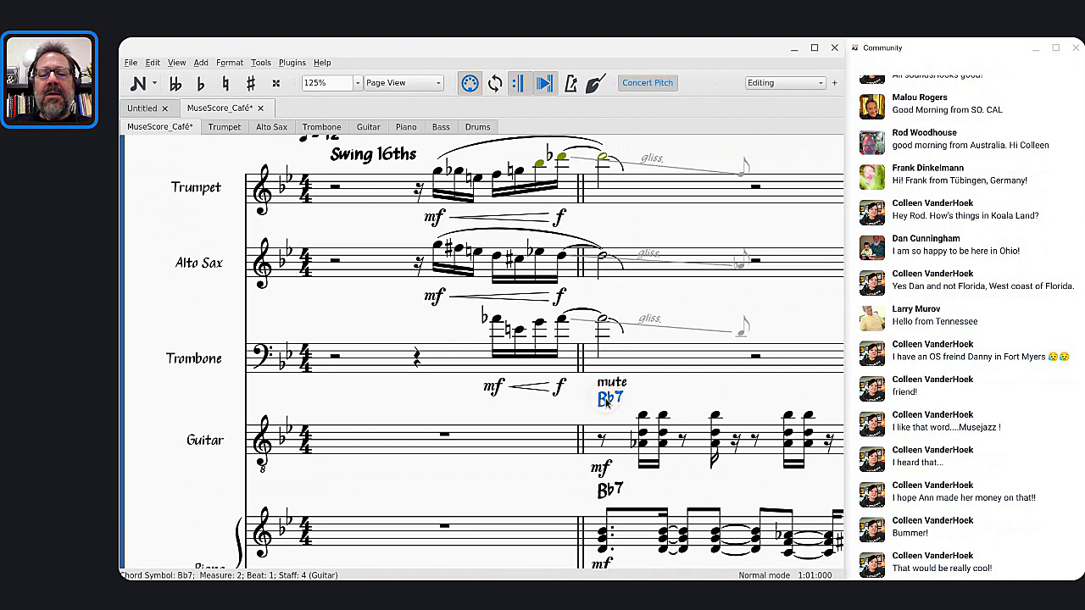
click(227, 64)
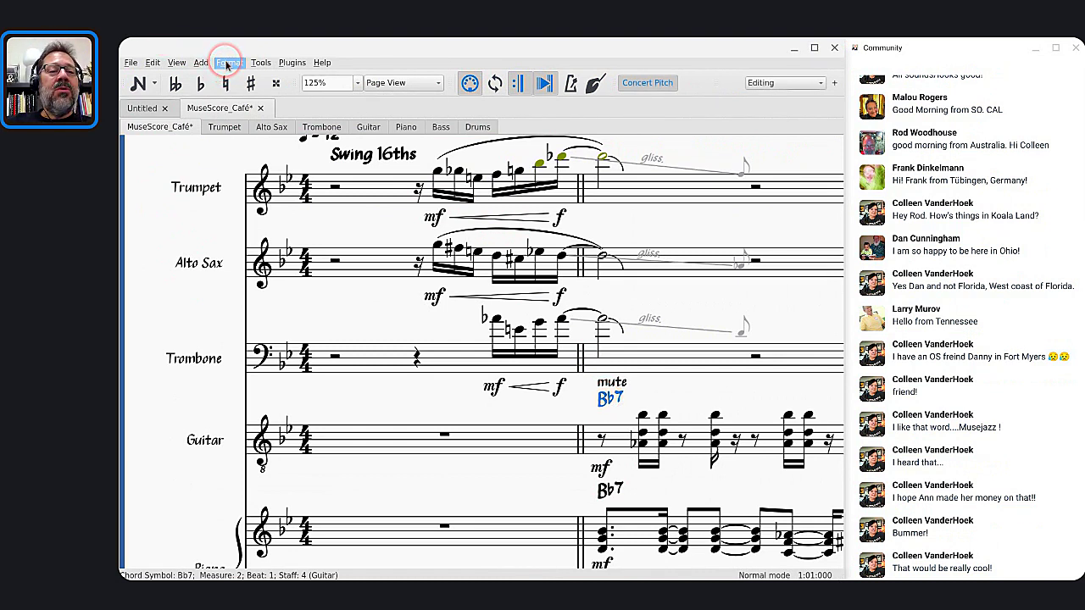
click(233, 75)
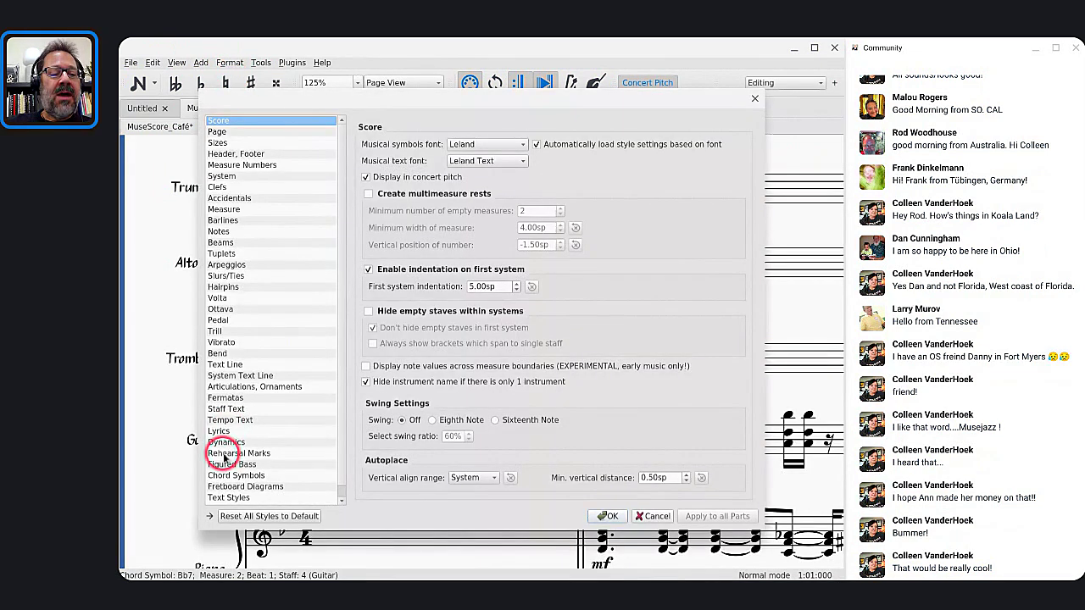
click(224, 475)
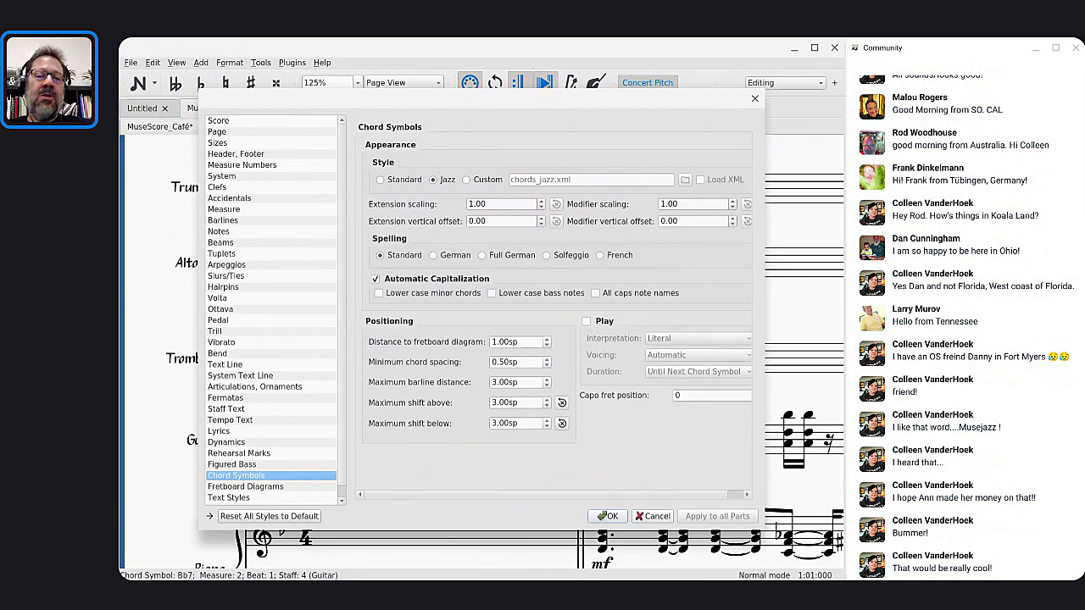
click(379, 179)
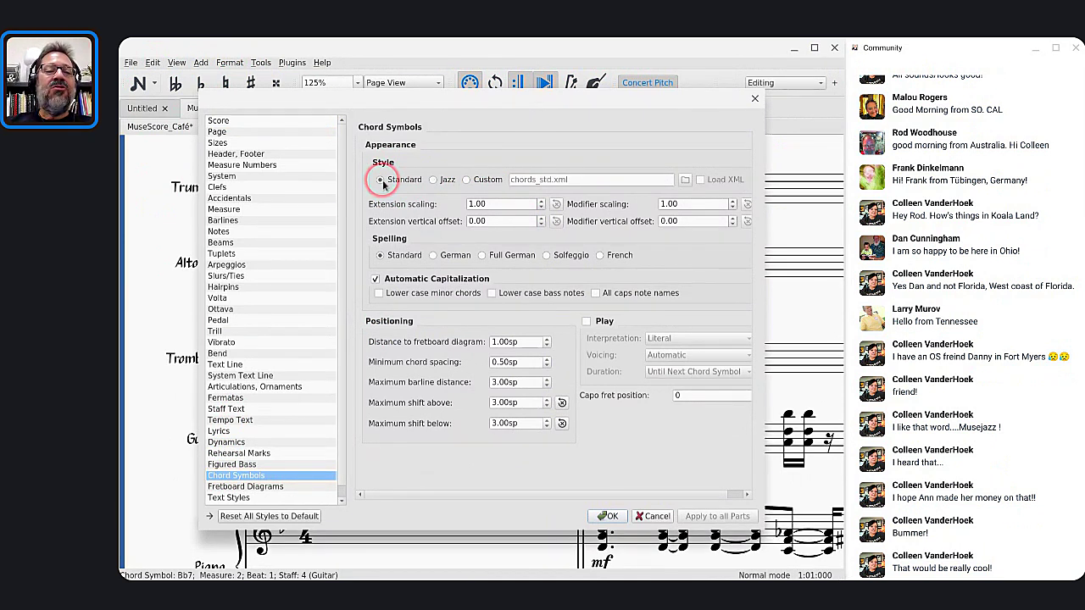
click(607, 516)
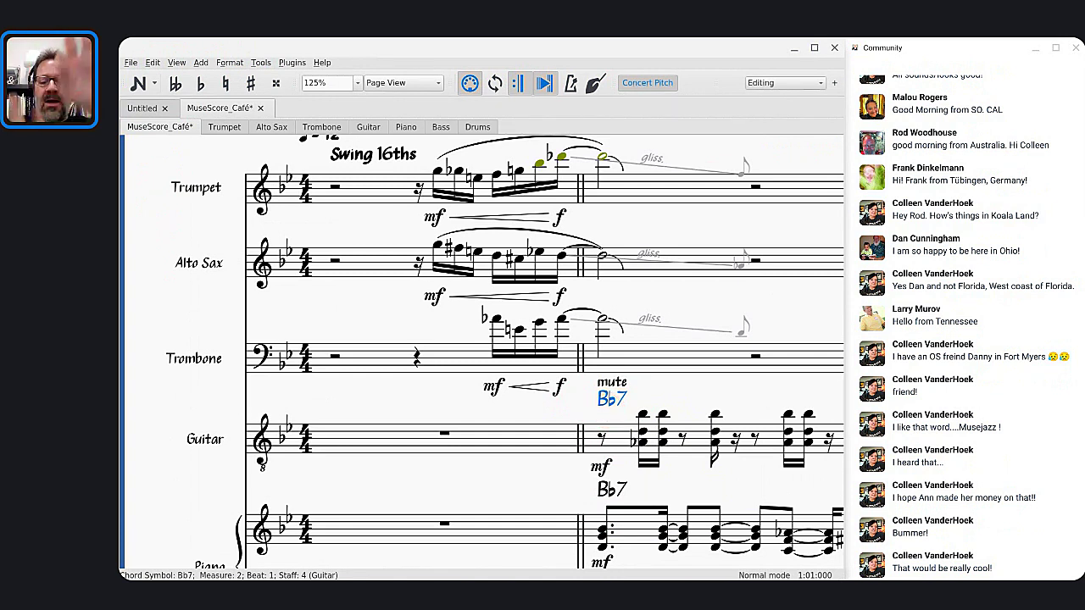
Reopen the chord symbol style settings, move the dialog clear of the Bb7 symbols, and set the extension scaling to 0.80.
click(234, 64)
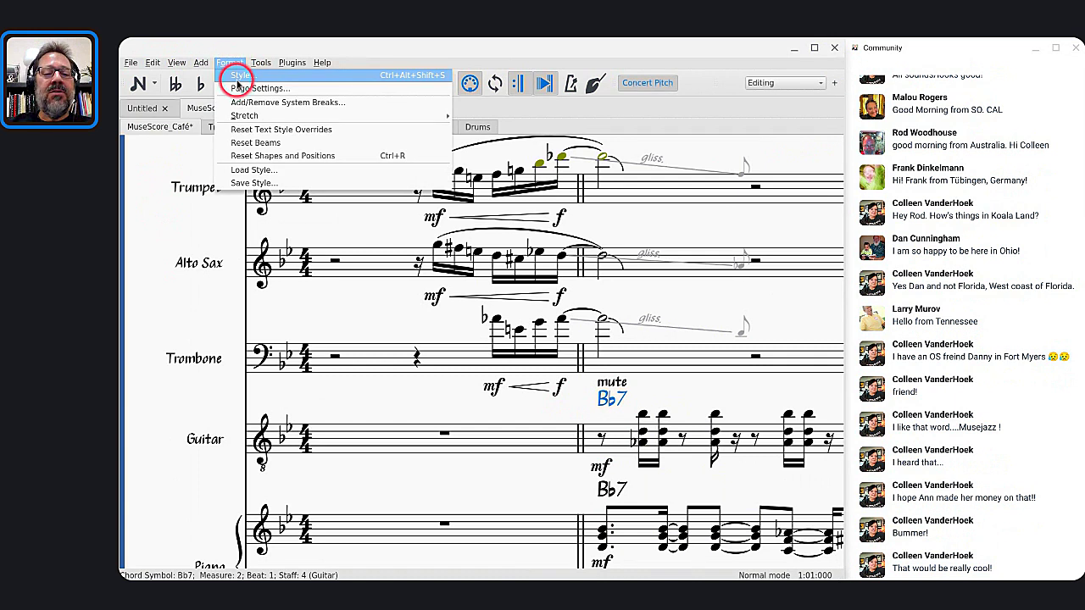
click(240, 75)
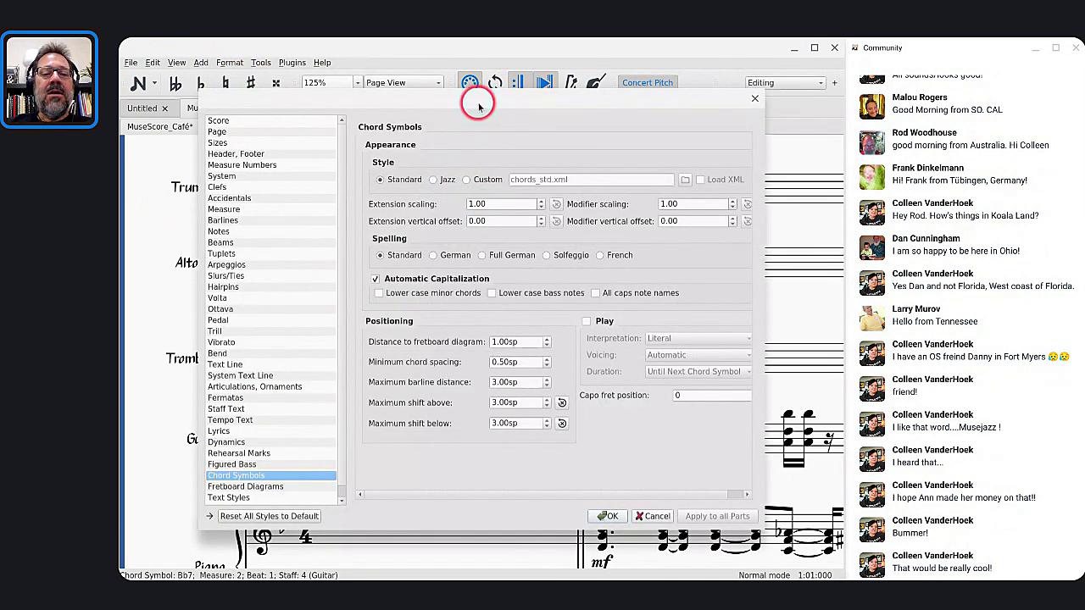
drag(472, 96, 294, 171)
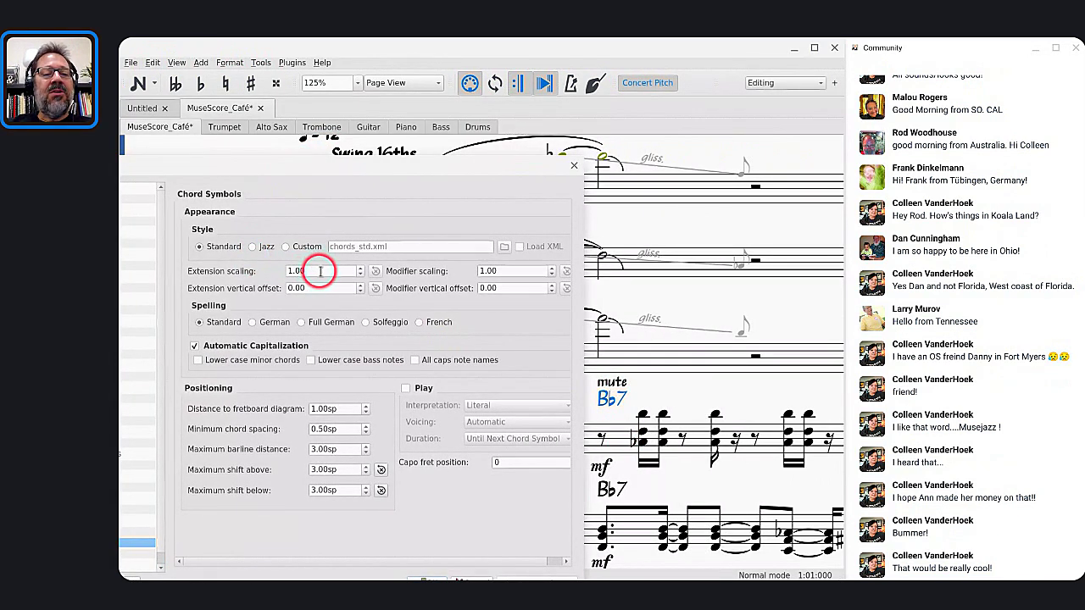
key(Down)
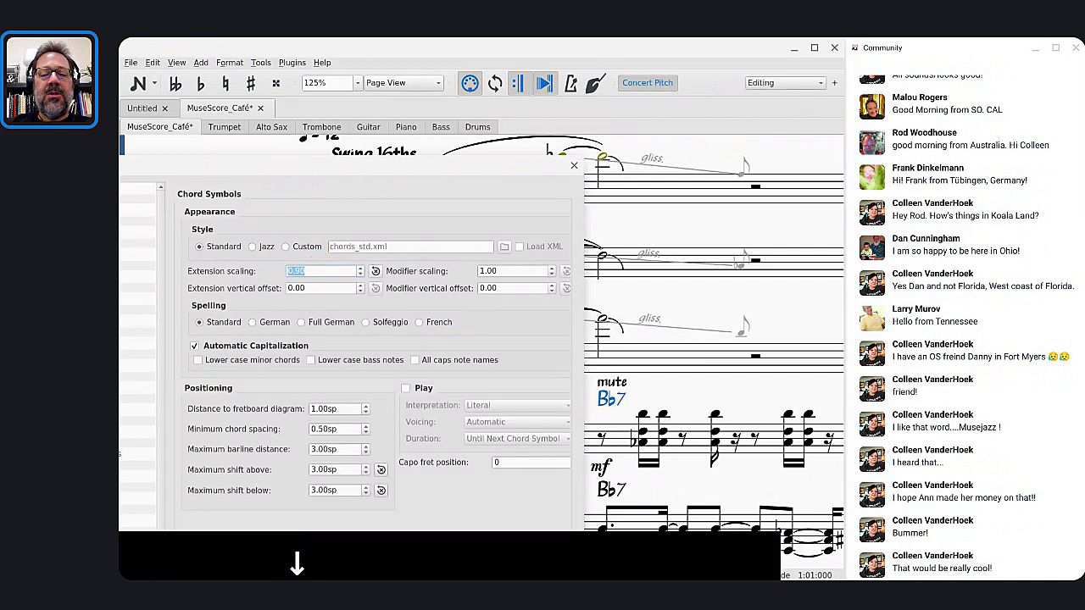
key(Down)
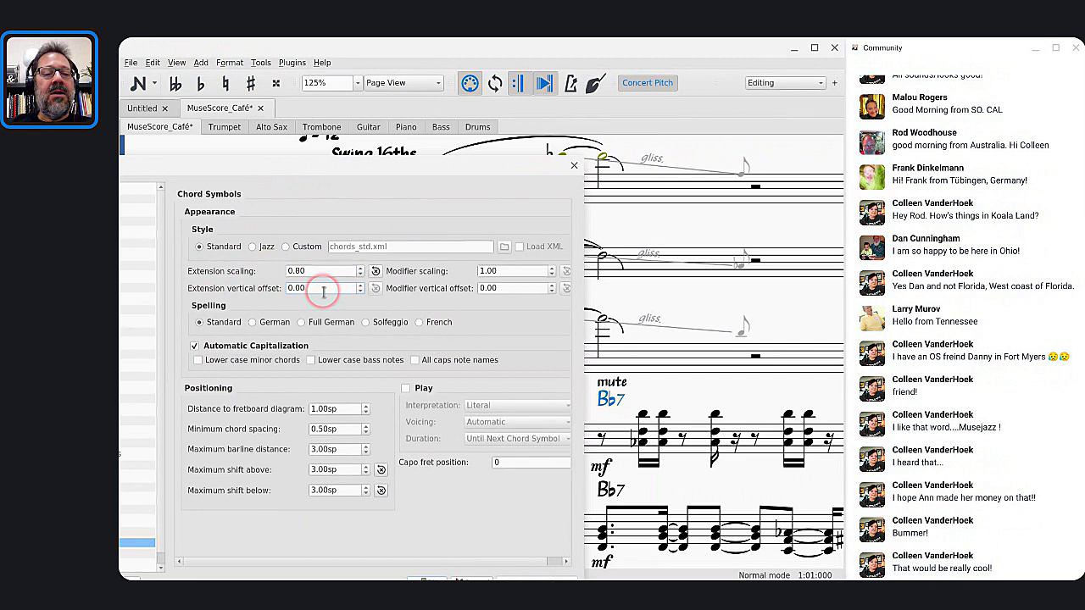
Set the chord symbol extension vertical offset to -6.00 and apply the style settings.
key(Down)
key(Down)
key(Down)
key(Down)
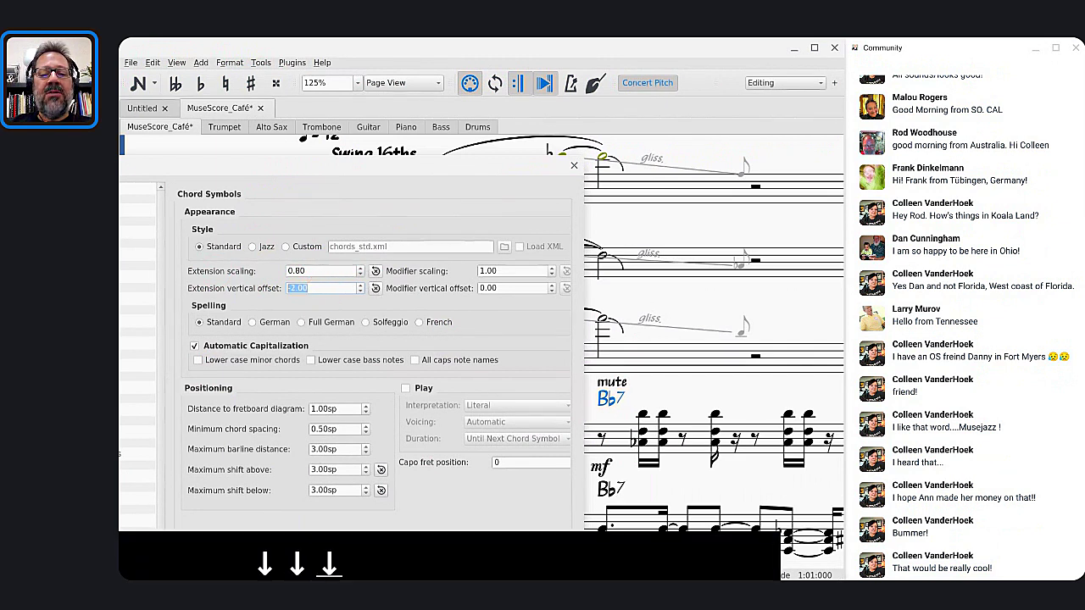
key(Down)
key(Down)
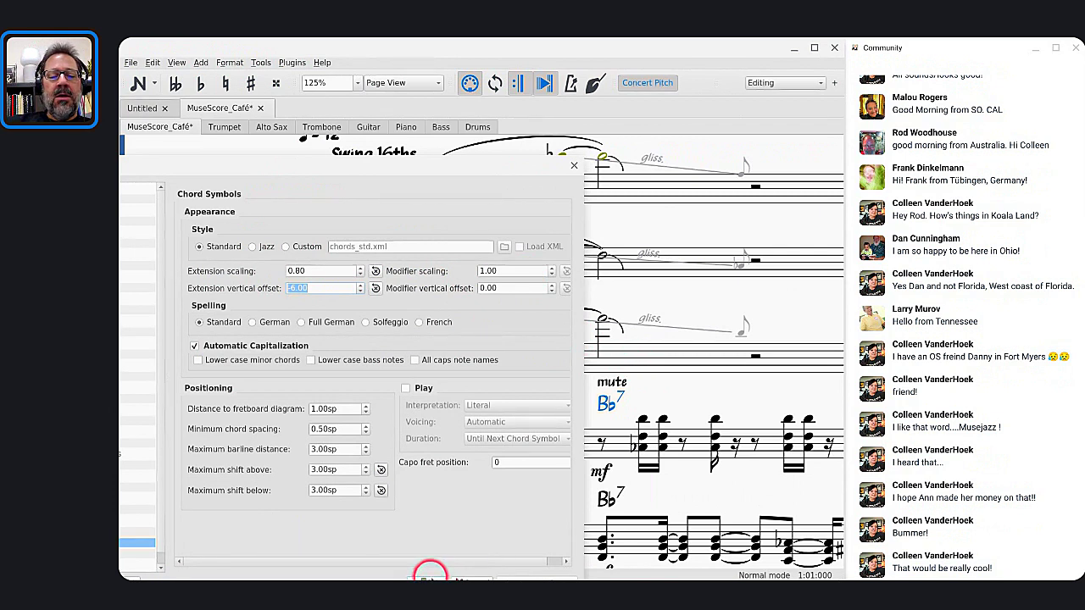
click(430, 581)
Check the guitar and piano chord symbols on the following page, including G7#9, and reopen the chord symbol style settings.
scroll(738, 377, right, 10)
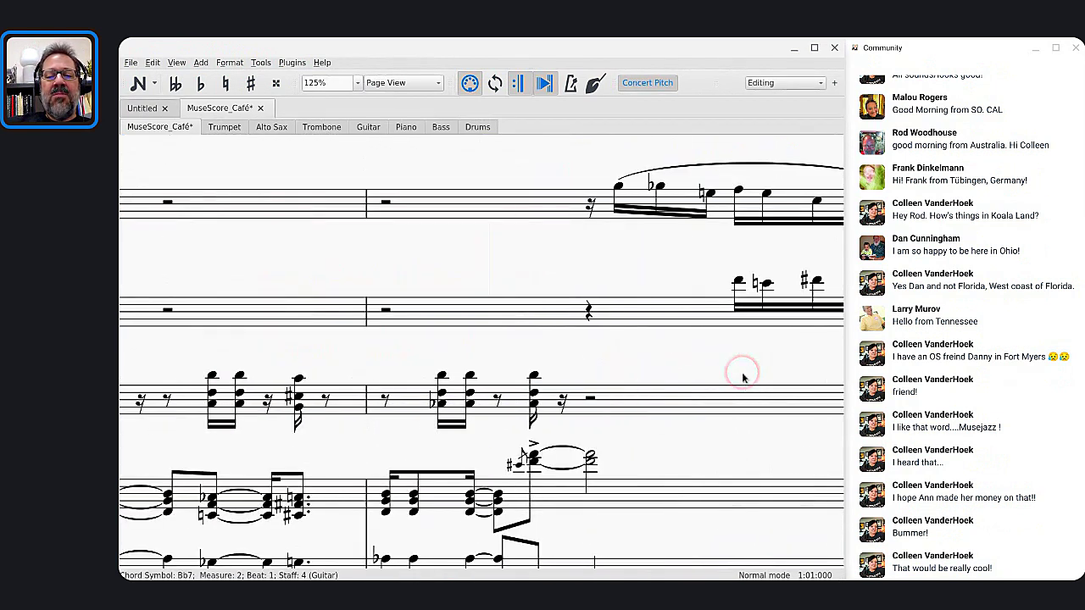
scroll(743, 379, right, 10)
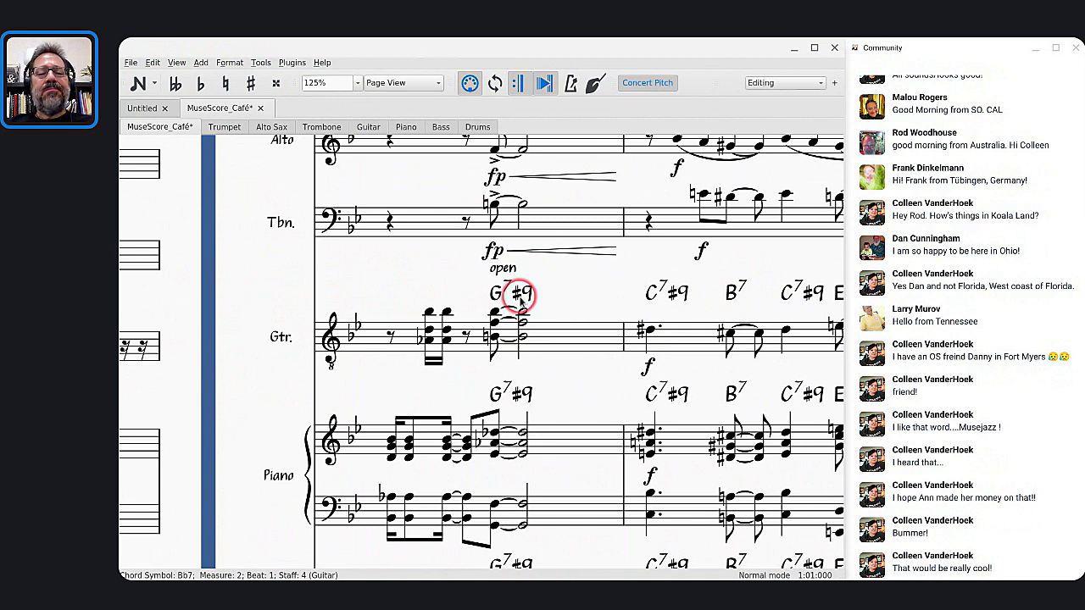
scroll(521, 301, up, 2)
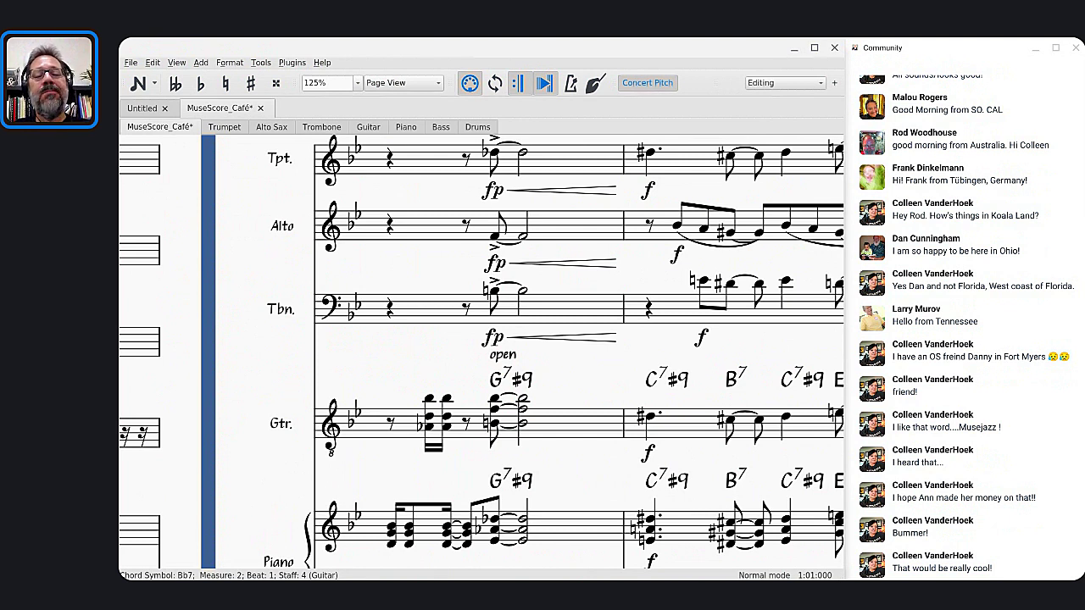
click(229, 62)
click(238, 76)
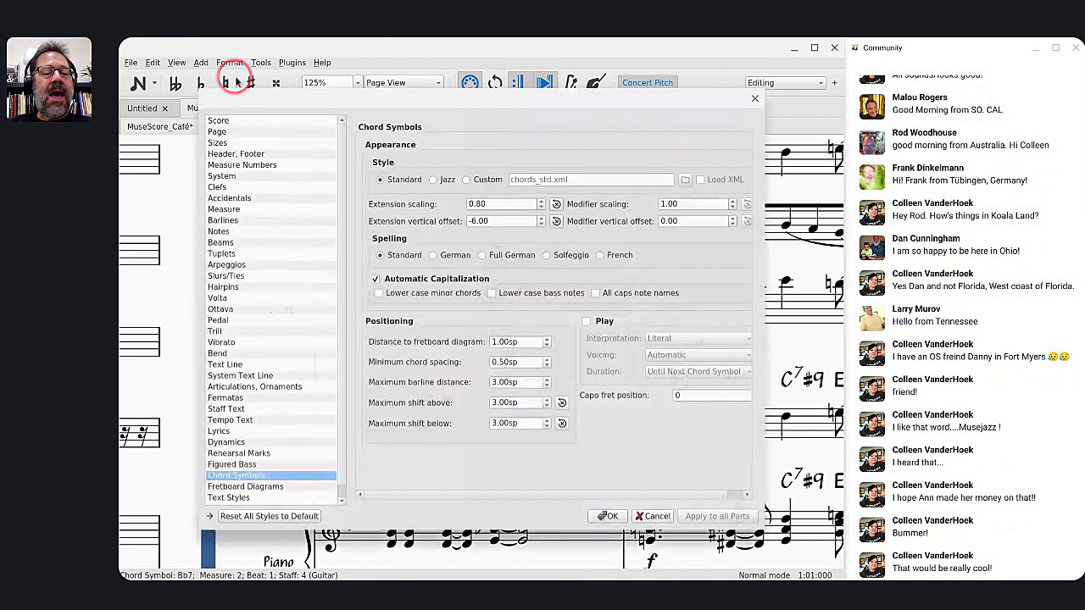
click(248, 476)
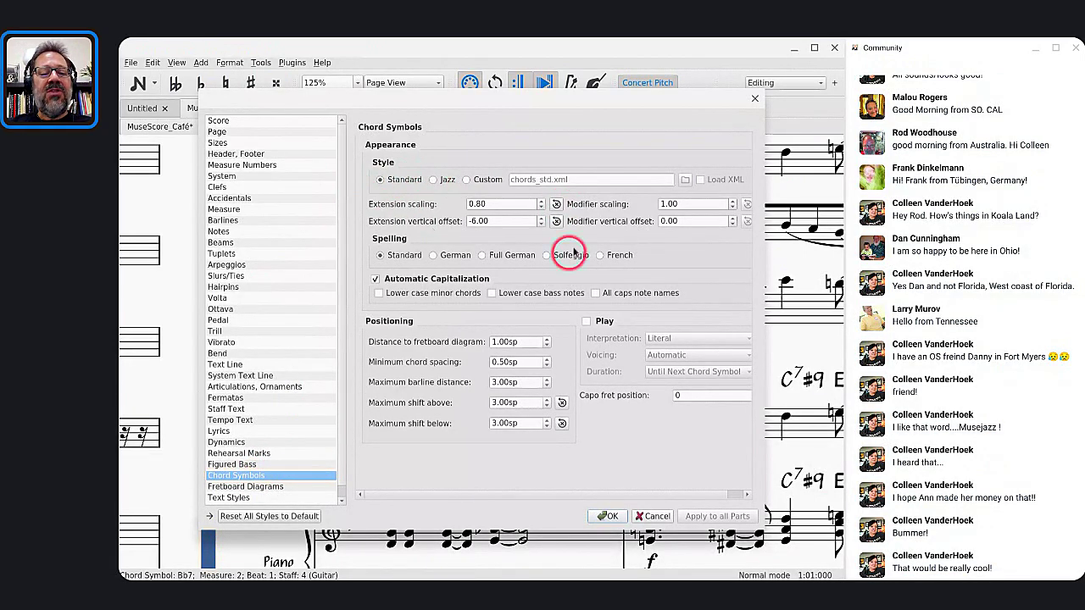
Review the font and size settings of the score's text styles from Lyricist through Repeat Text Right.
scroll(238, 477, down, 1)
click(229, 487)
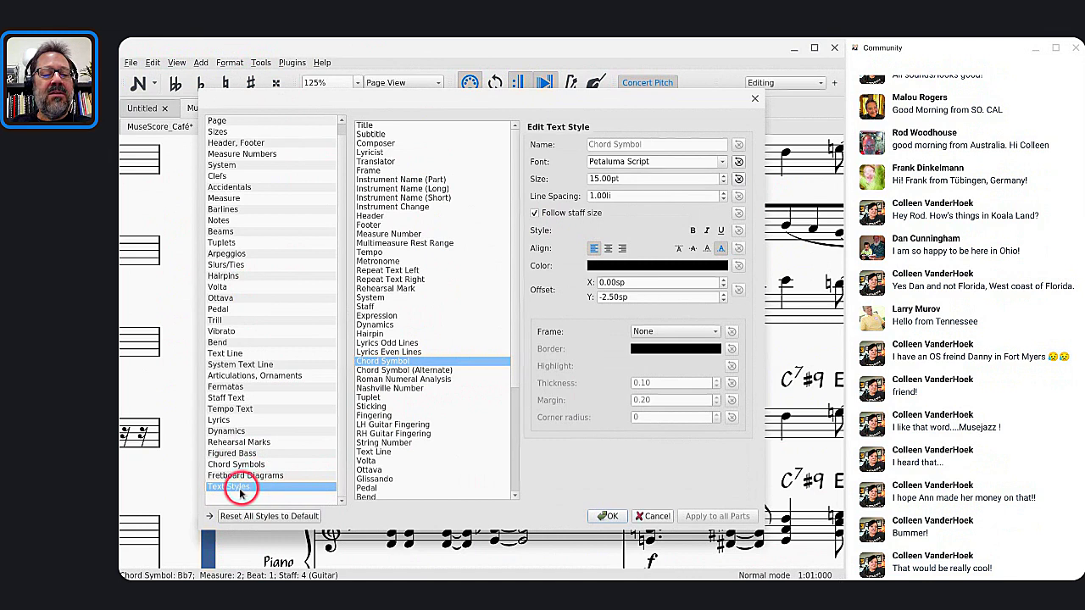
click(402, 154)
key(Down)
key(Down)
key(Down)
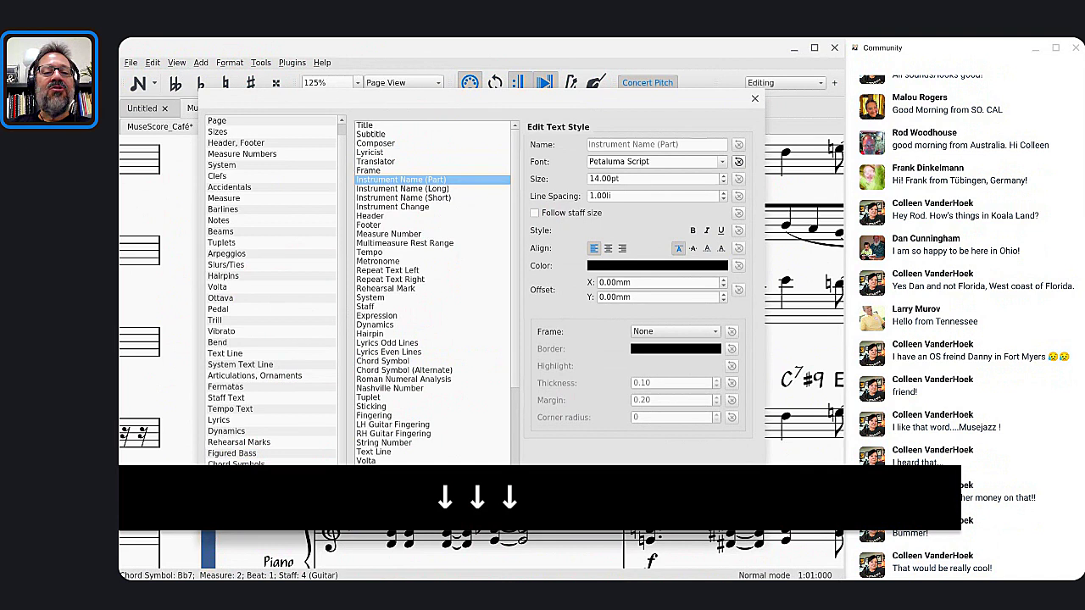
key(Up)
key(Down)
key(Down)
key(Down)
key(Down)
key(Down)
key(Down)
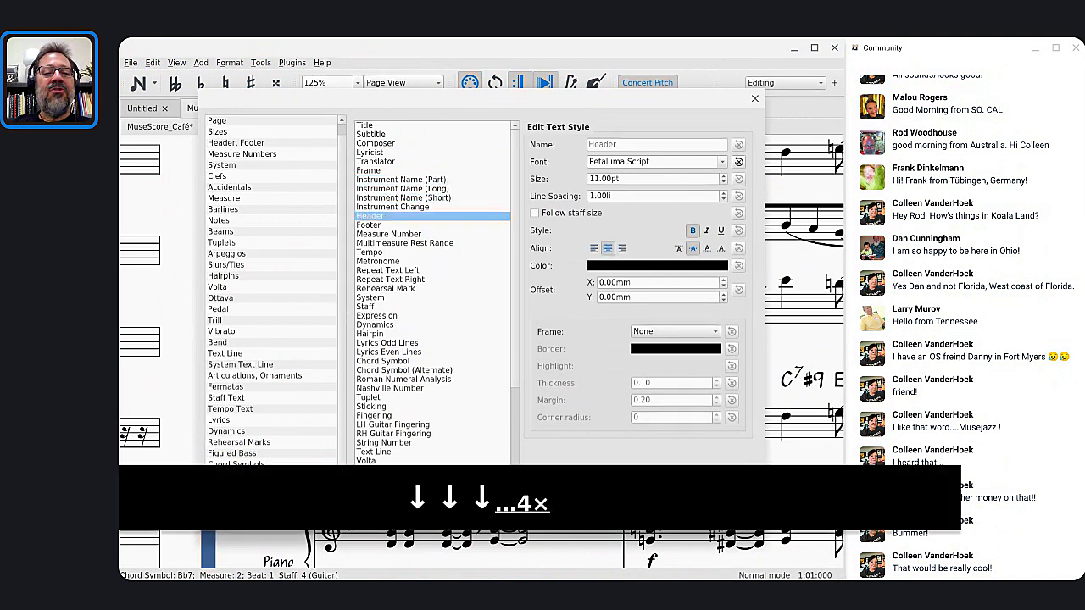
key(Down)
key(Down)
key(Down)
key(Down)
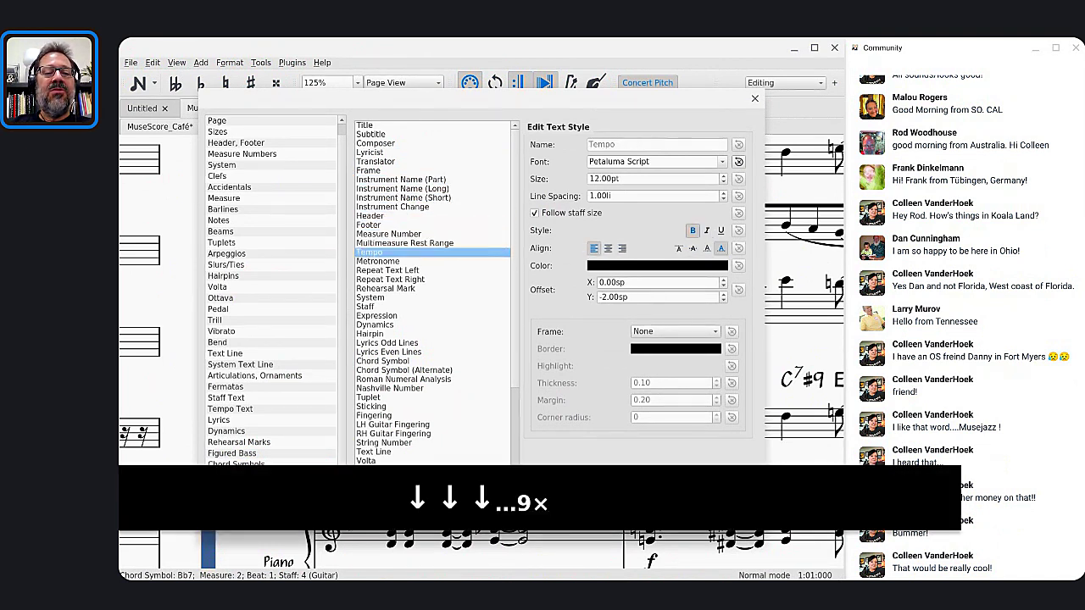
key(Up)
key(Down)
key(Down)
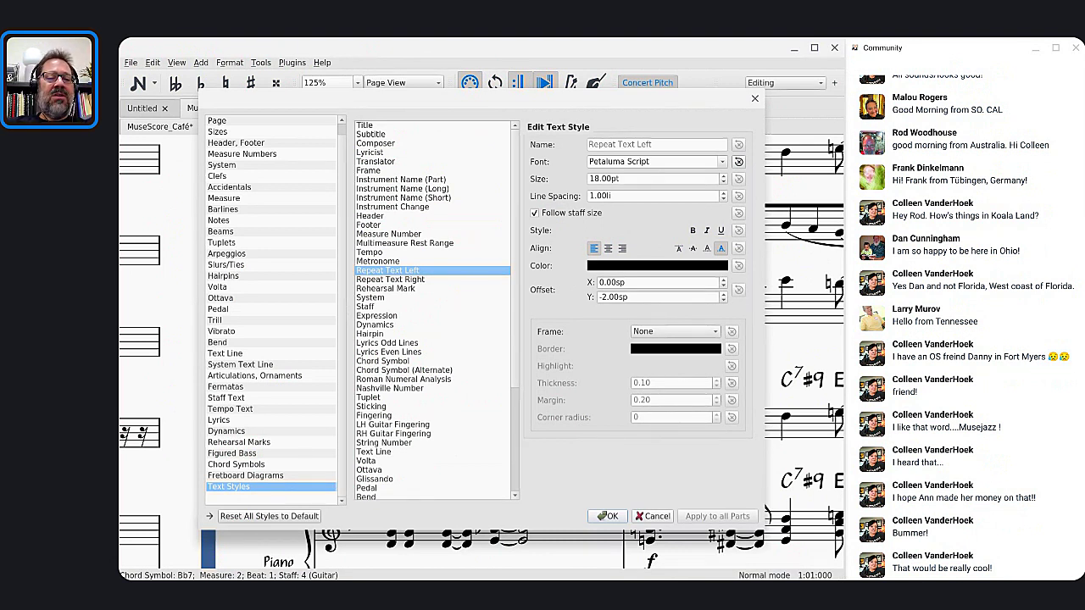
click(360, 281)
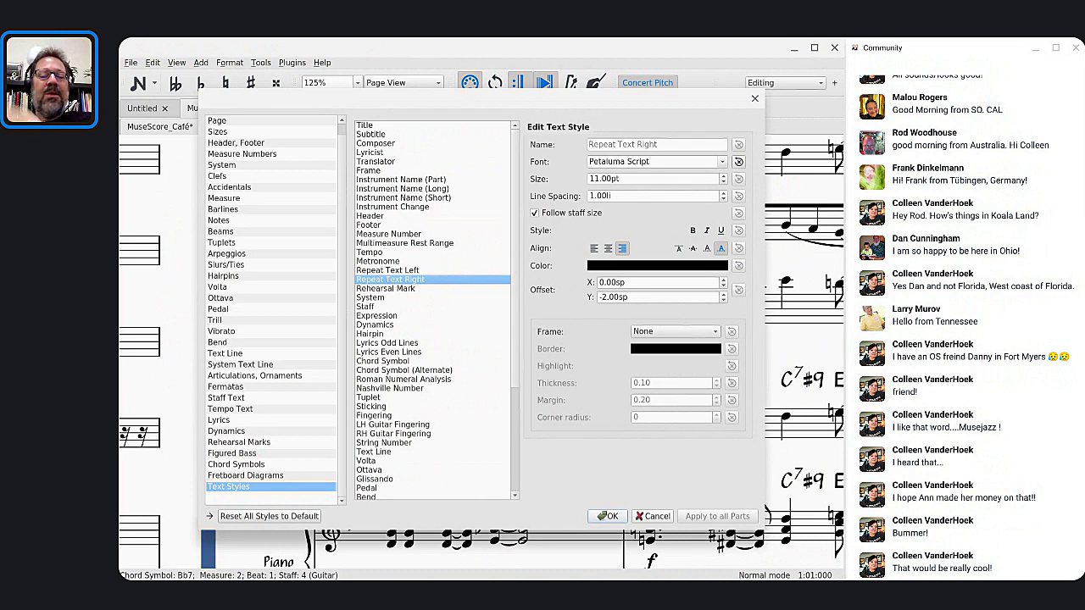
click(371, 298)
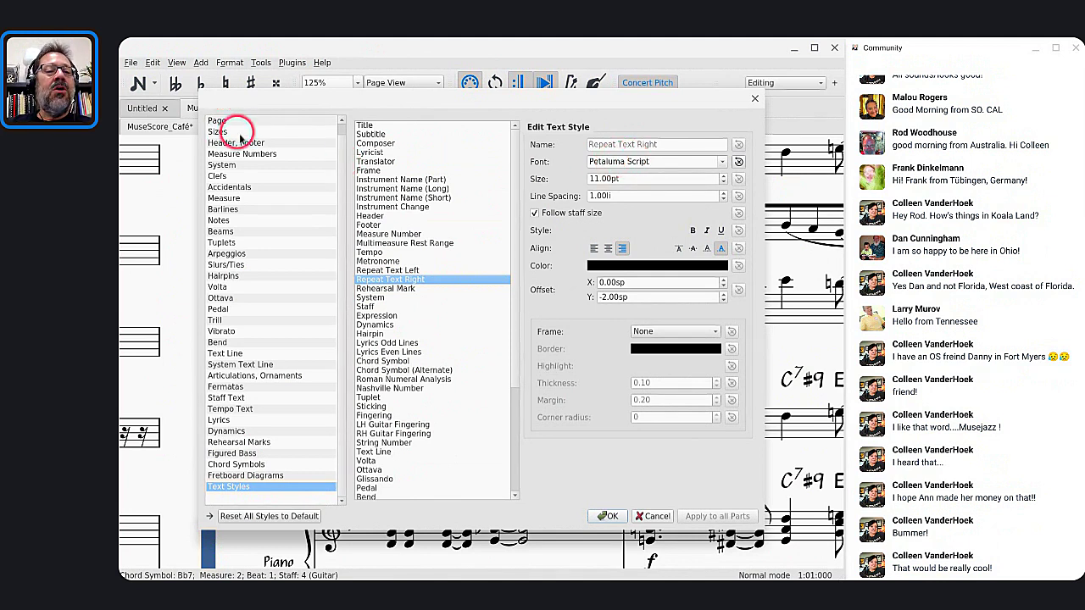
Set the score's musical symbols font to Petaluma.
scroll(229, 135, up, 1)
click(218, 122)
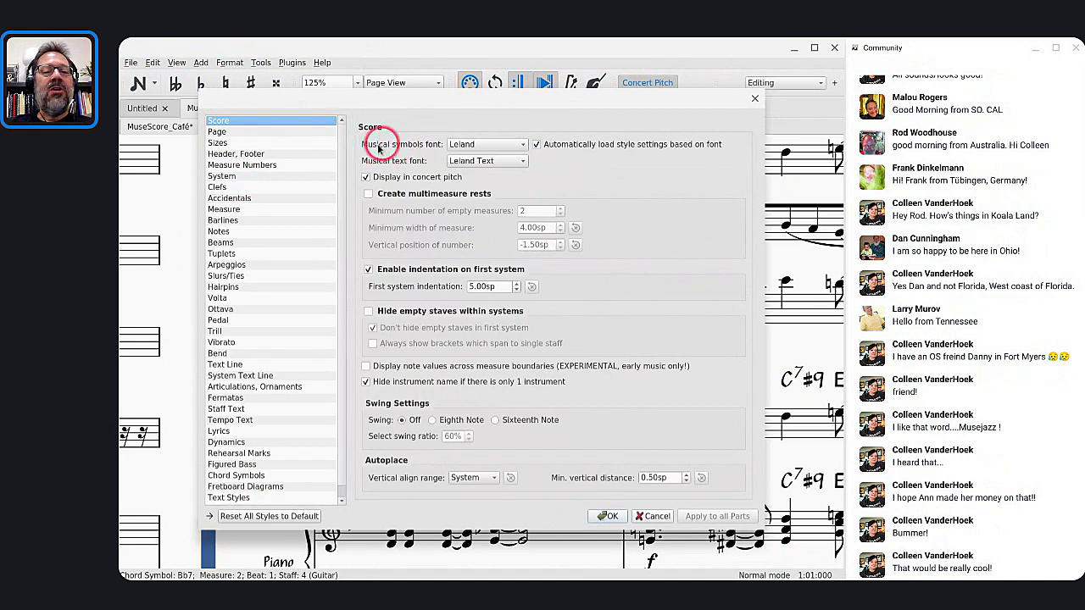
click(457, 144)
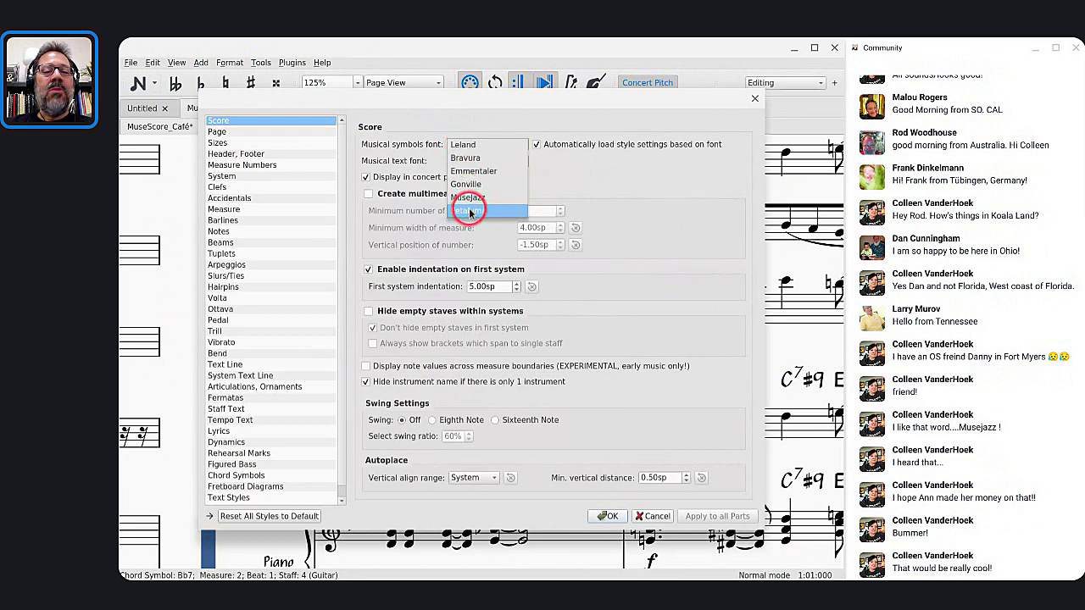
key(Escape)
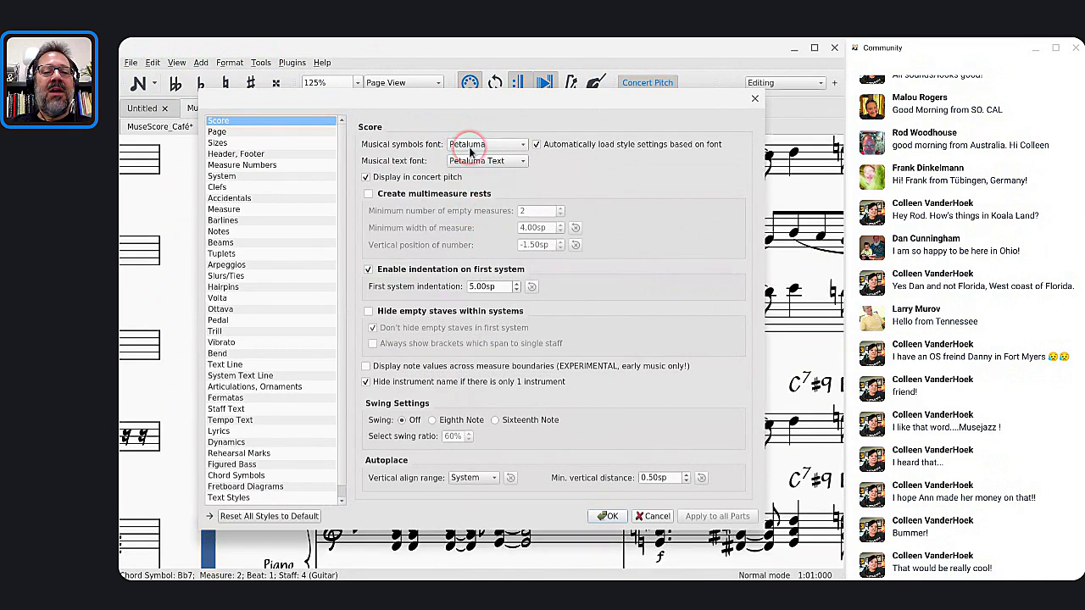
Apply the Petaluma symbols font and Petaluma Text to the Theme Music score and look over the result across its pages.
click(607, 515)
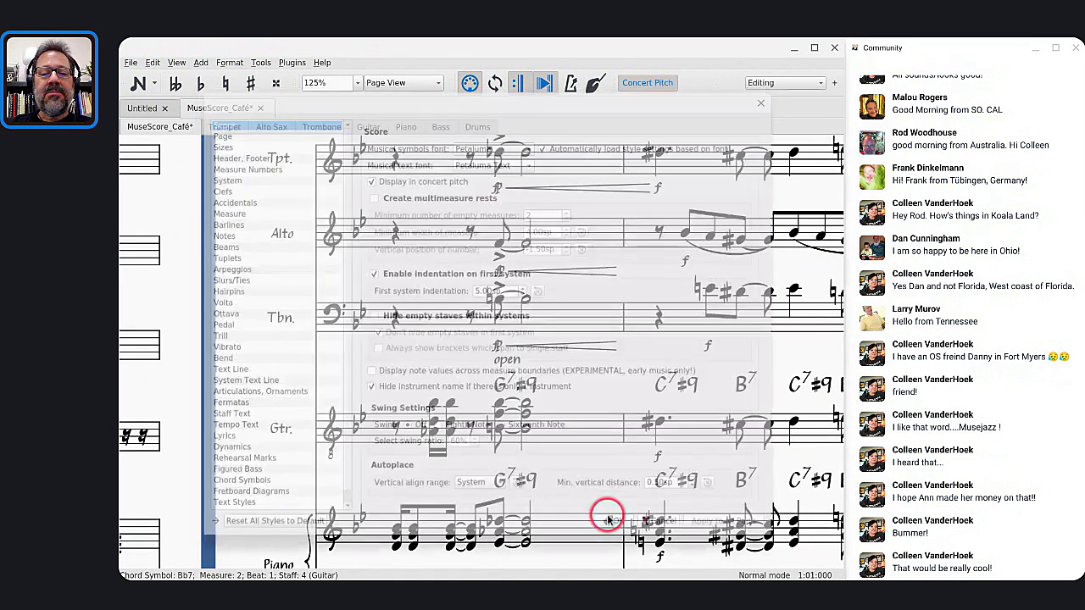
click(406, 284)
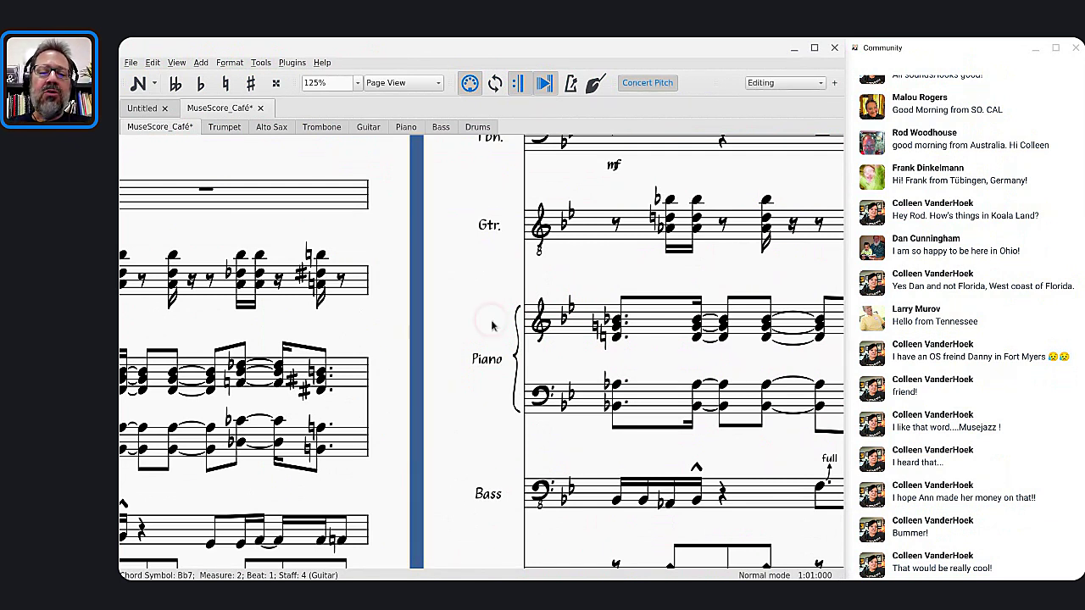
scroll(545, 335, left, 5)
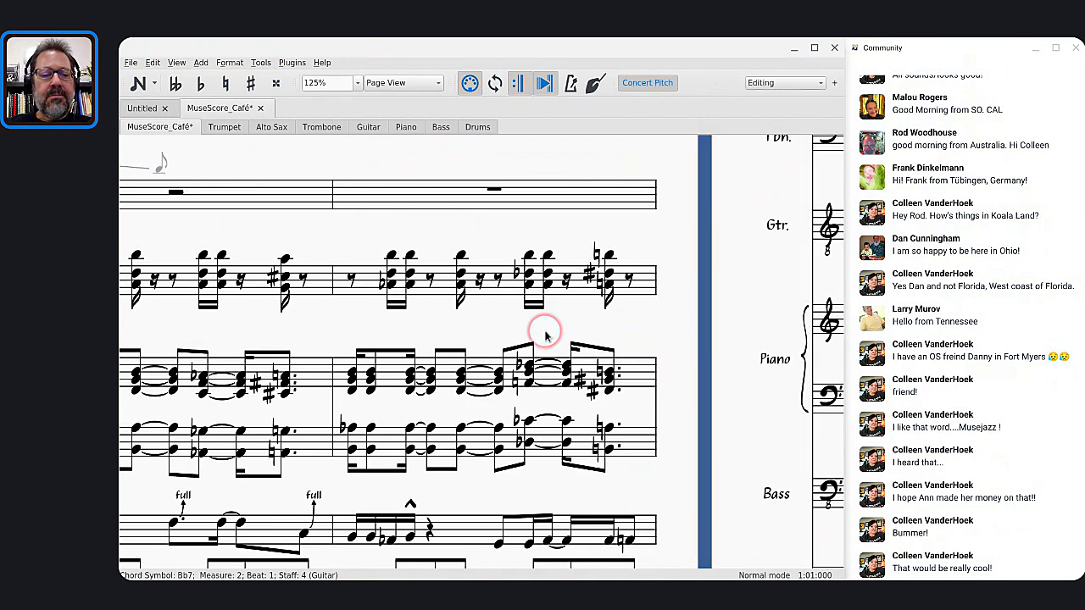
scroll(545, 335, down, 3)
scroll(483, 351, right, 8)
scroll(483, 352, up, 4)
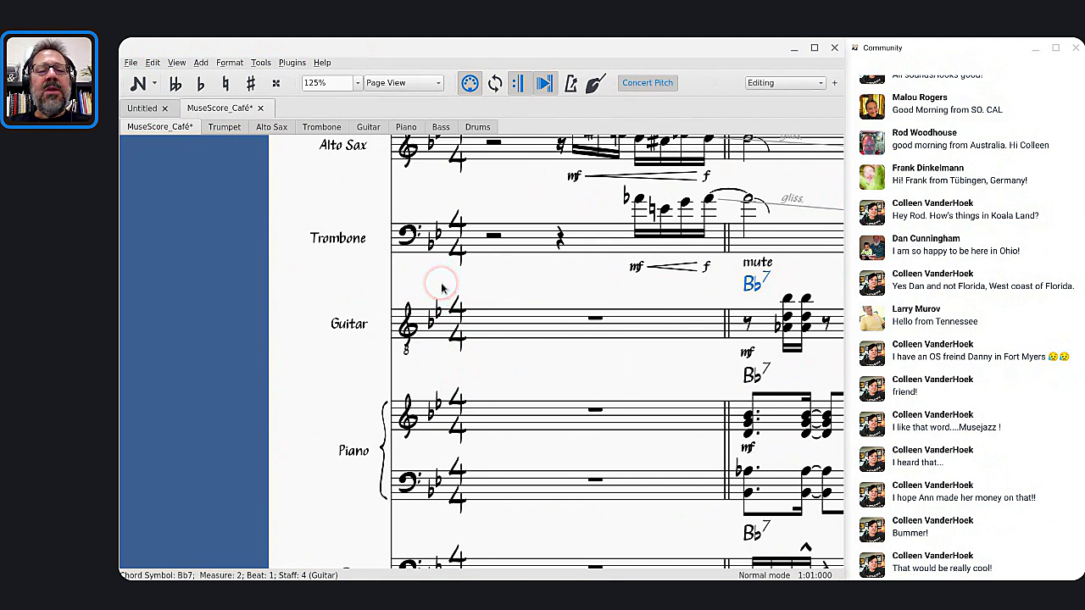
scroll(440, 288, up, 2)
scroll(448, 285, right, 1)
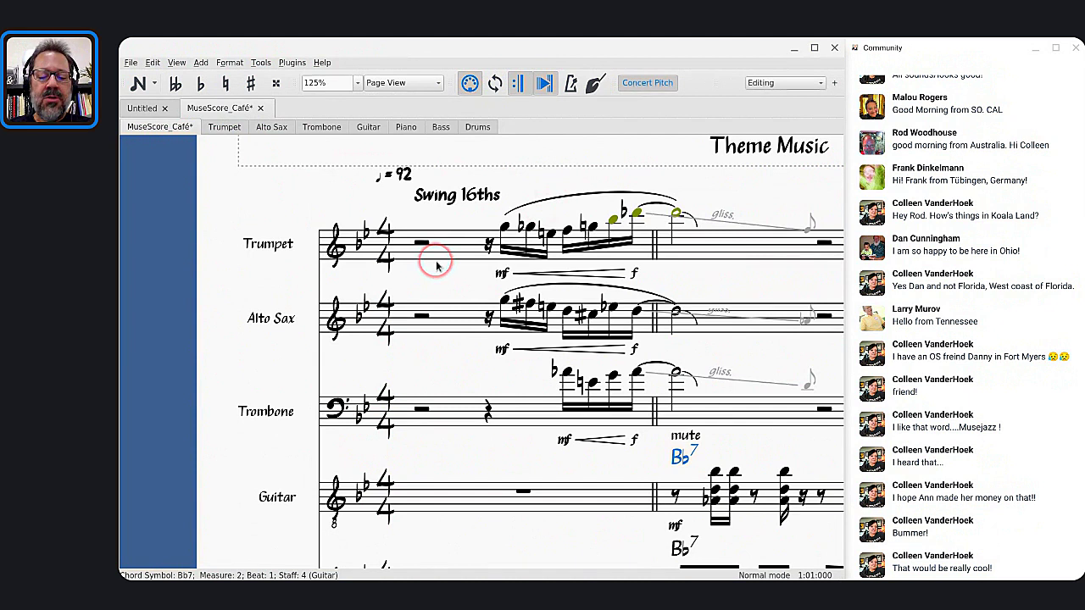
Open the score Reunion-36.mscz from the Scores folder.
key(ctrl+o)
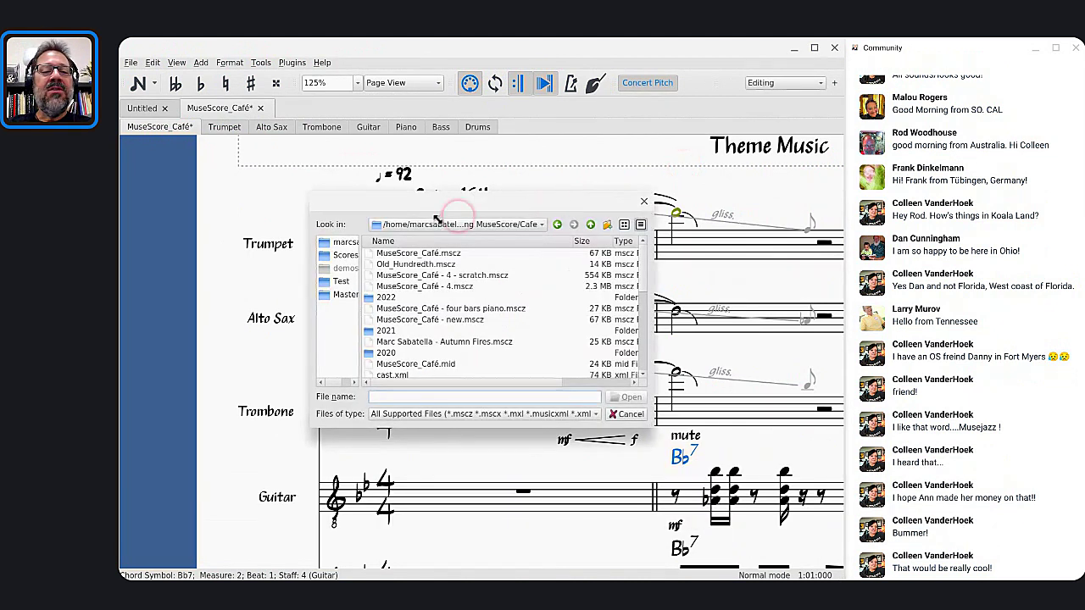
click(592, 224)
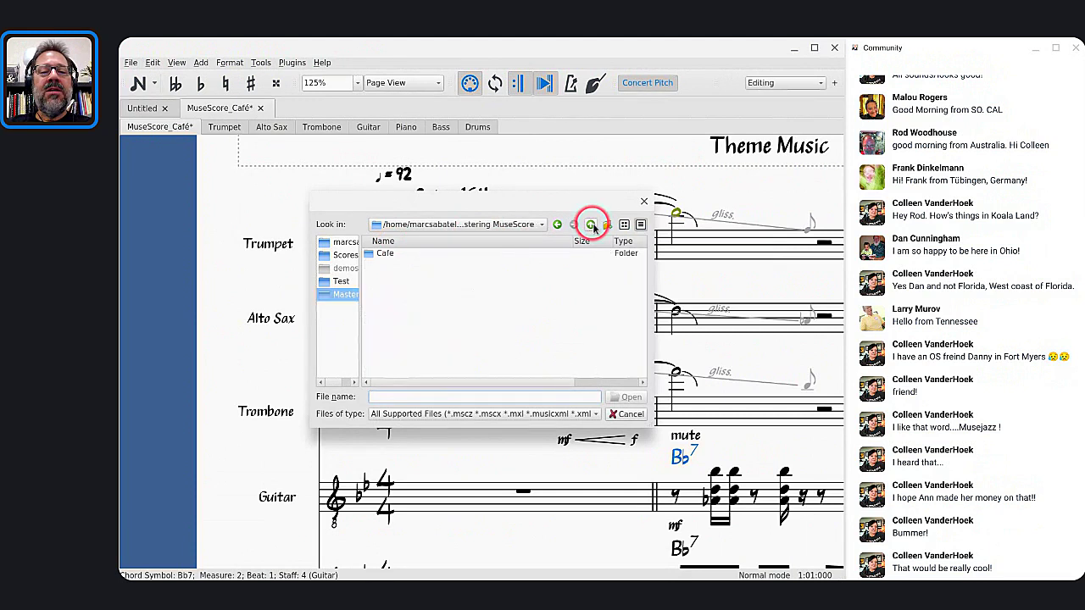
click(592, 224)
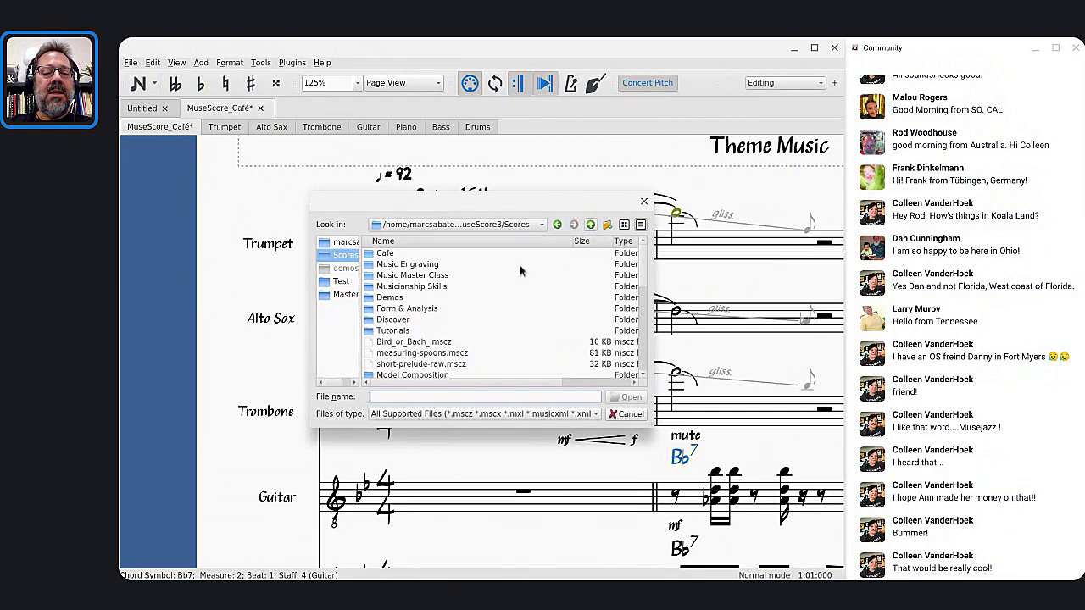
scroll(398, 313, down, 5)
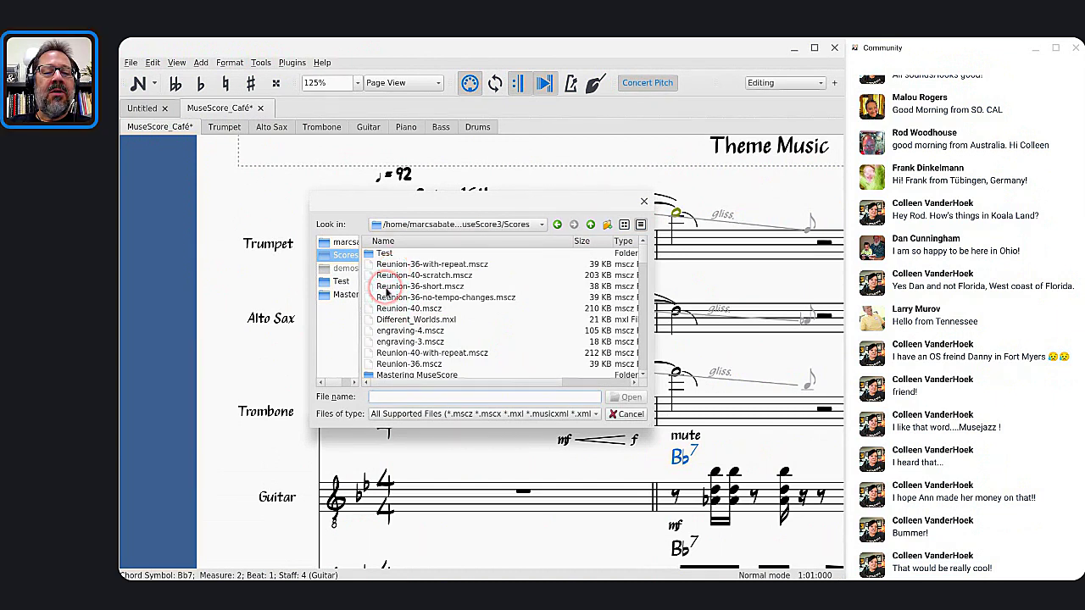
click(390, 364)
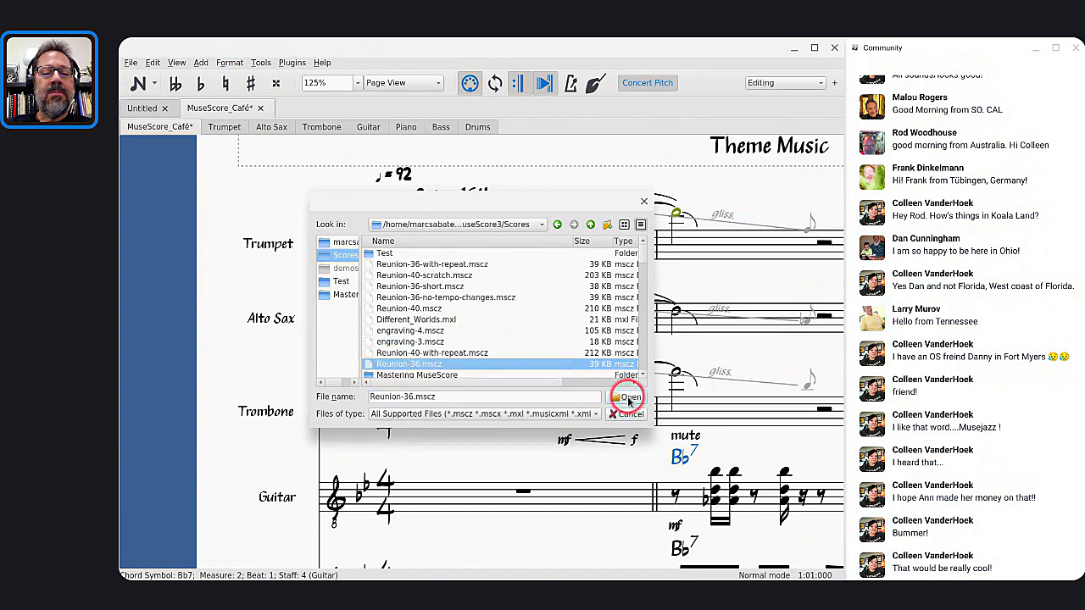
click(628, 398)
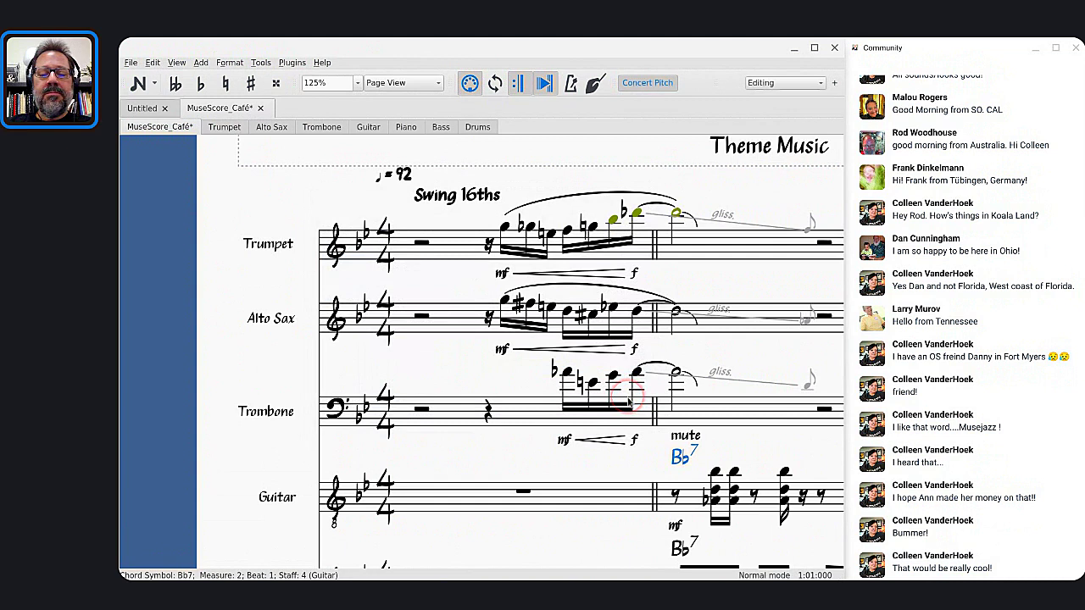
Set the Reunion score's musical symbols font to Emmentaler in the style settings, with its style settings loaded automatically.
key(ctrl+minus)
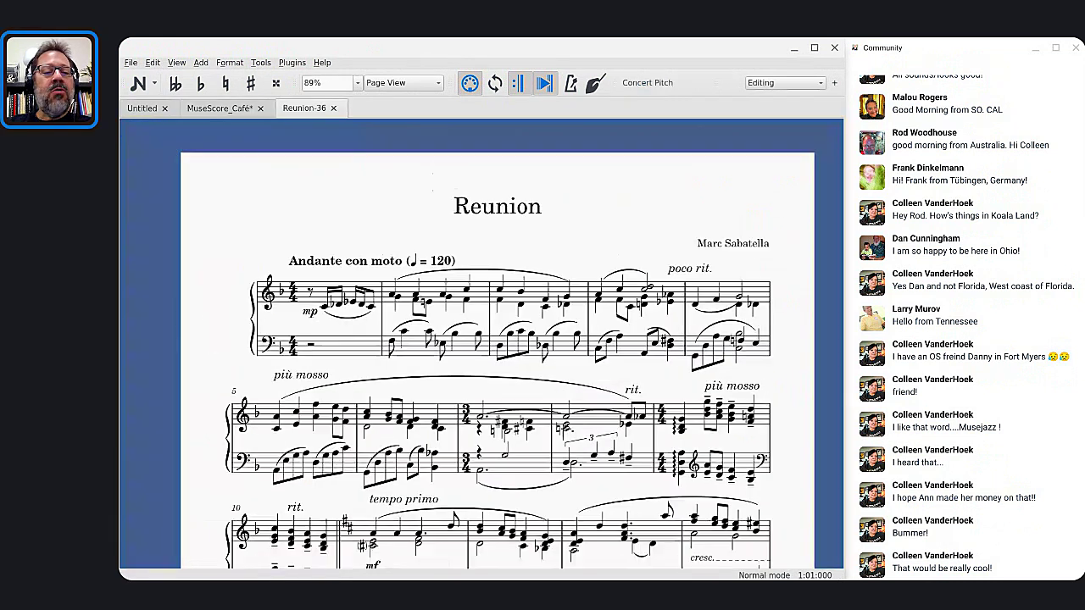
scroll(424, 286, down, 2)
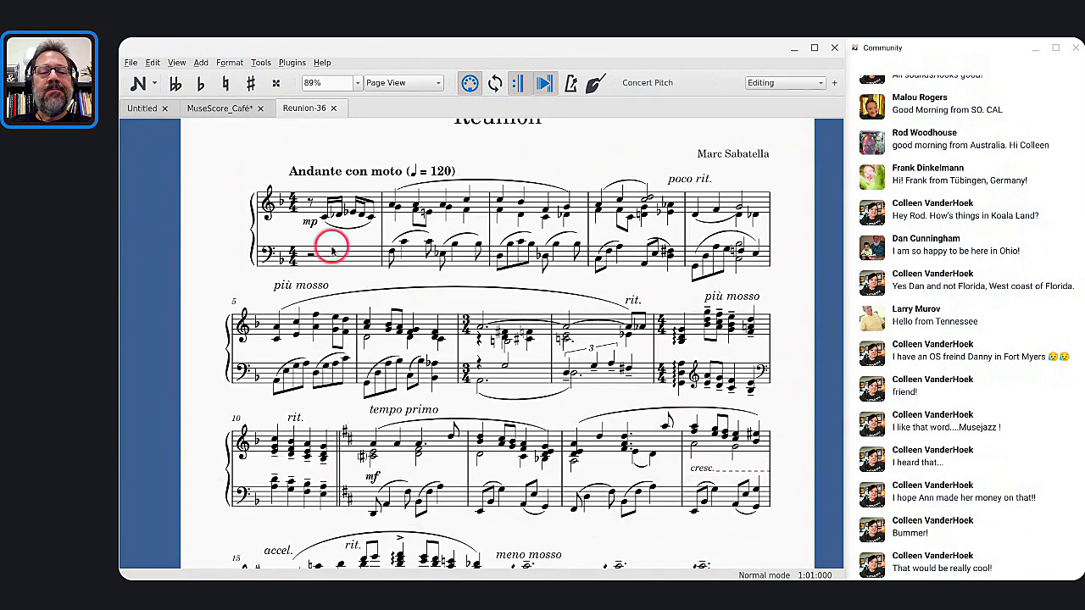
click(231, 63)
click(237, 73)
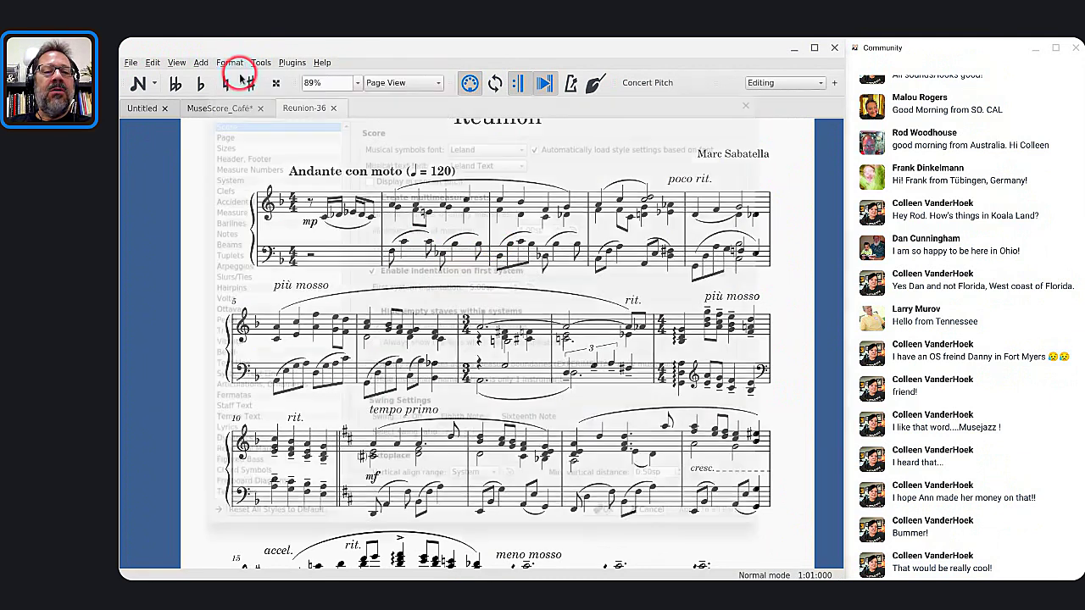
drag(291, 111, 628, 157)
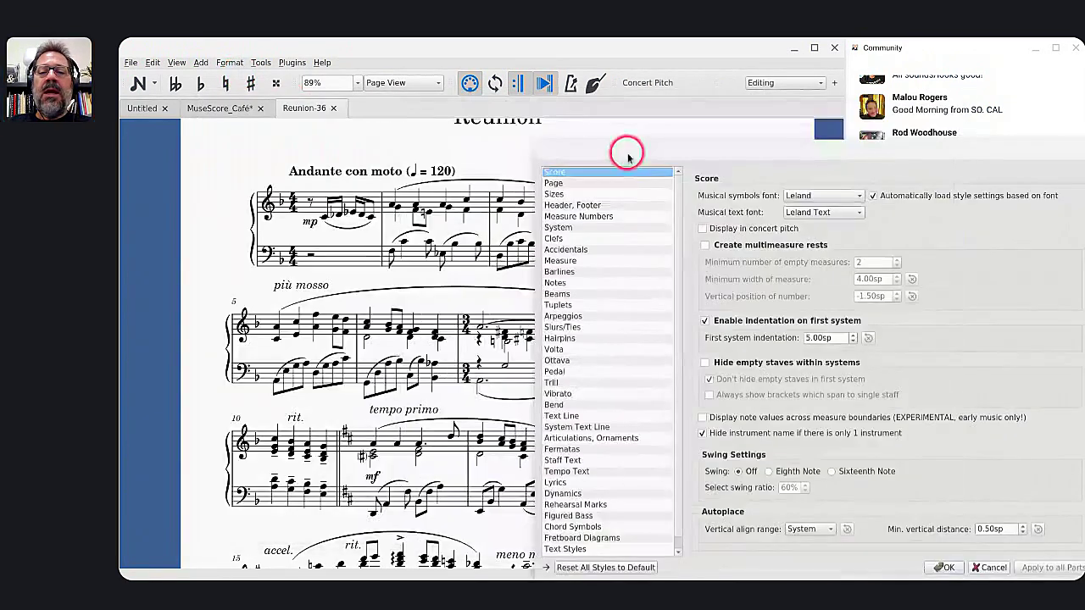
click(794, 200)
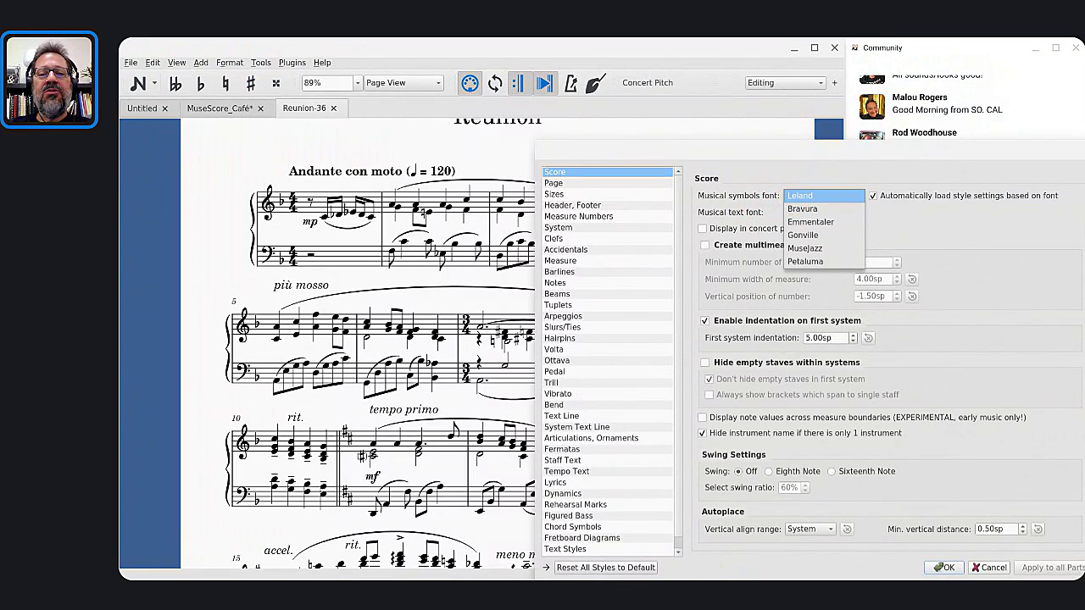
drag(799, 203, 798, 227)
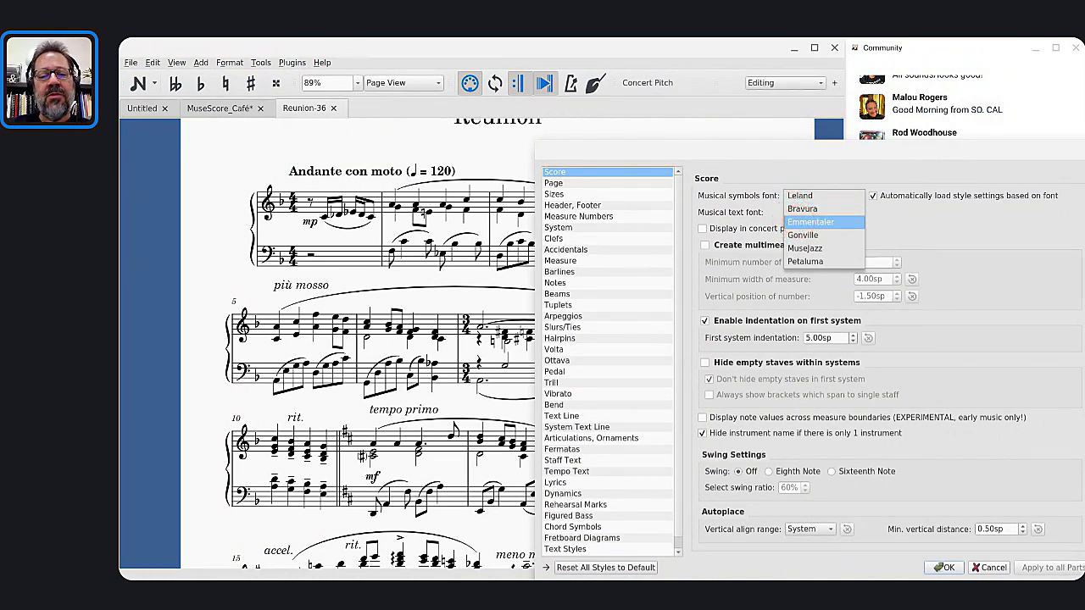
click(825, 224)
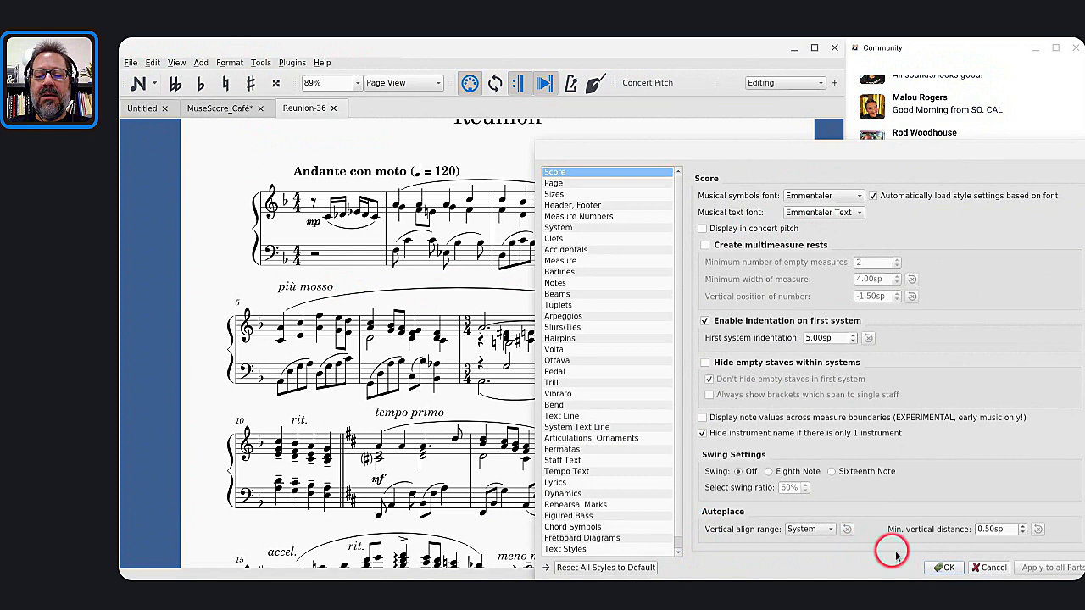
click(941, 567)
Compare the opening measures in both music fonts by undoing and redoing the Emmentaler change.
scroll(440, 382, up, 6)
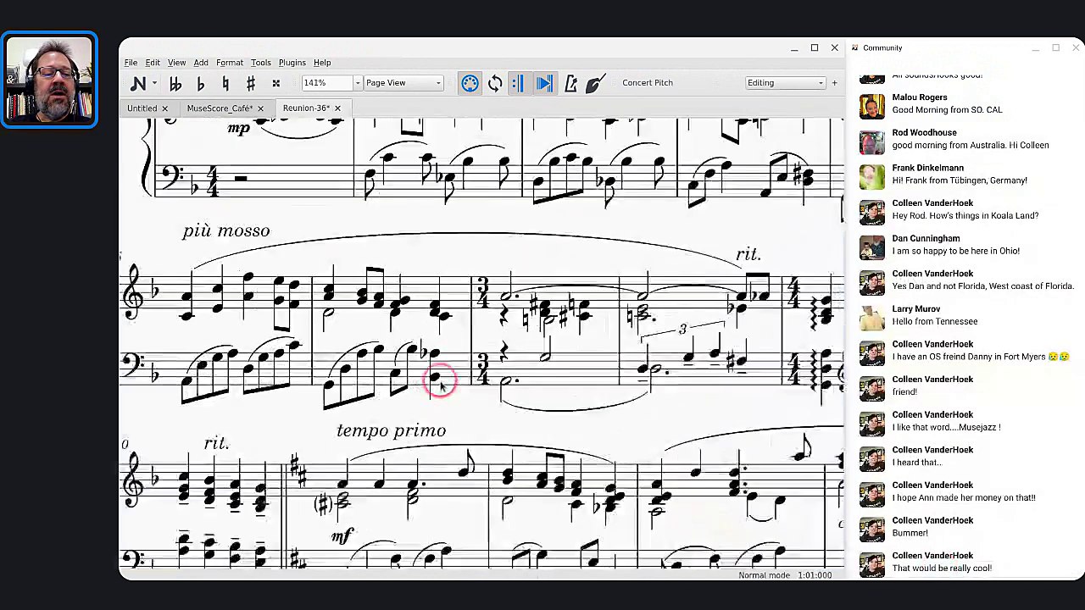
scroll(440, 381, up, 3)
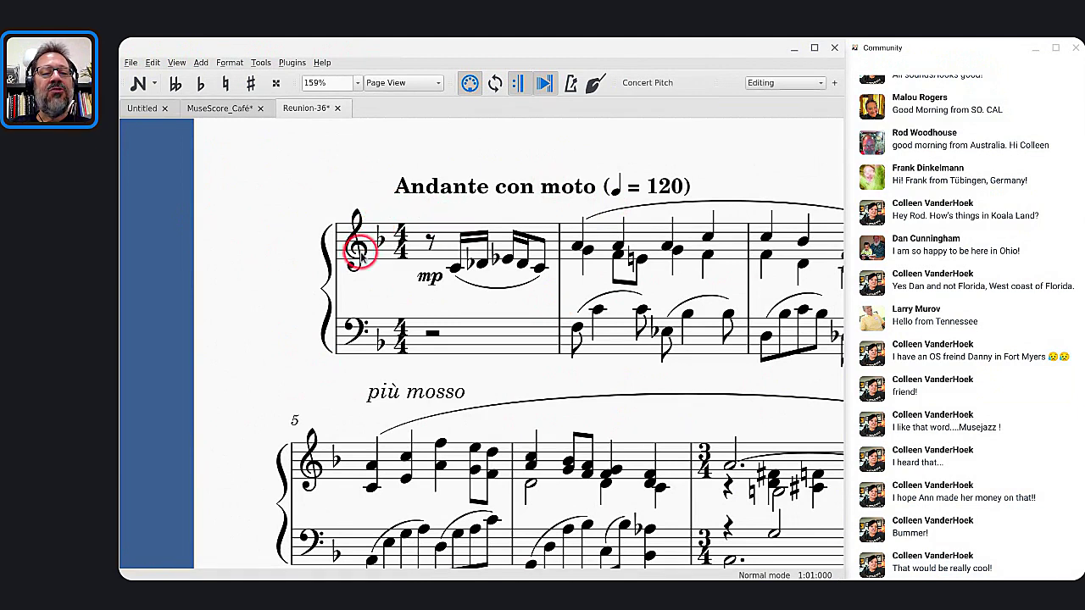
key(ctrl+z)
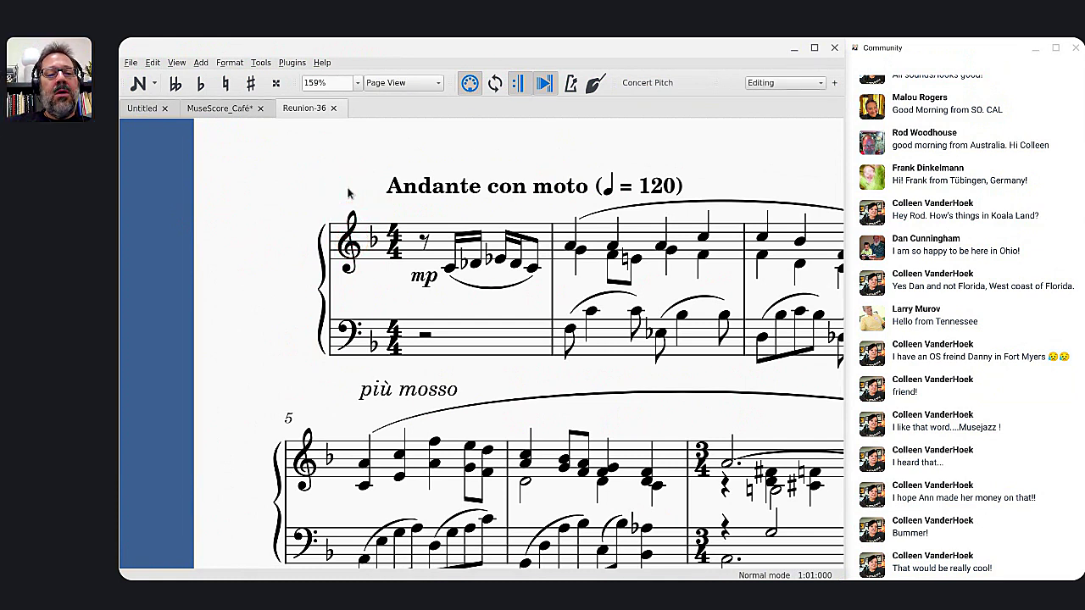
key(ctrl+shift+z)
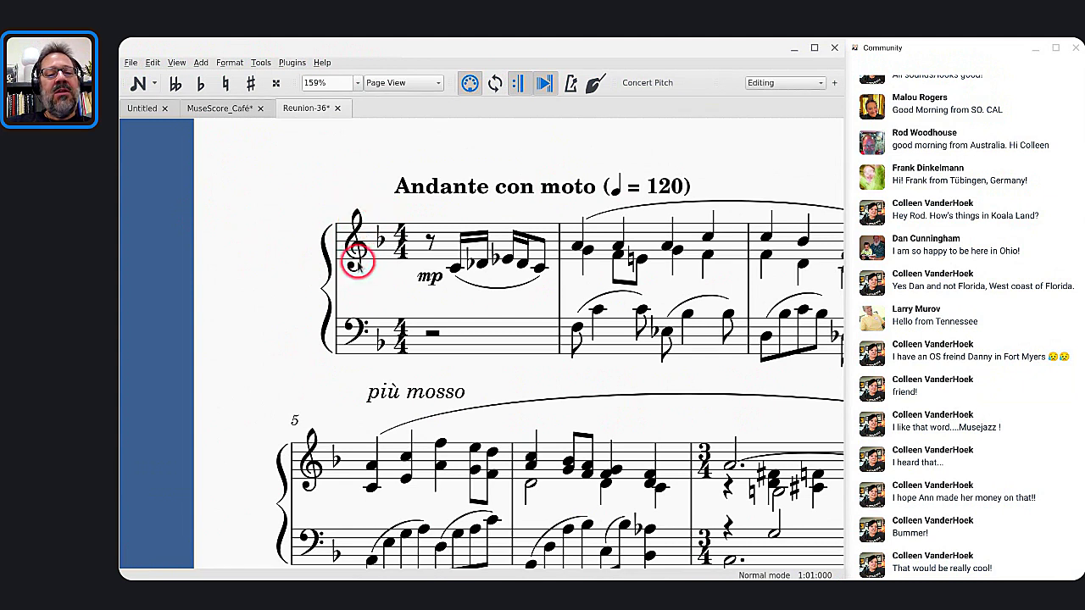
Check the score's current music font settings in the style dialog and close it without changes.
click(234, 71)
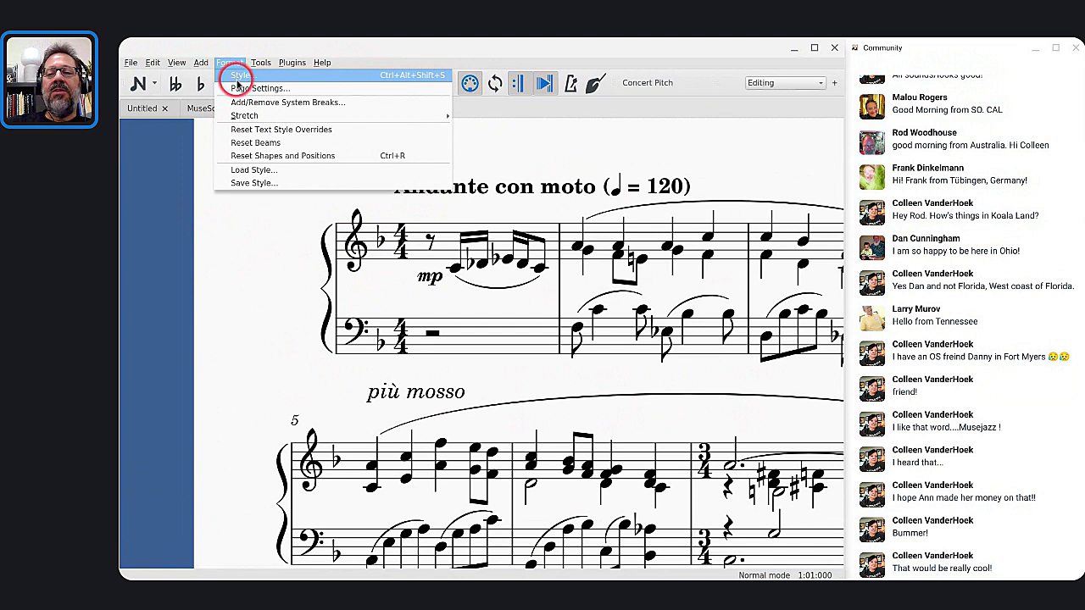
click(233, 75)
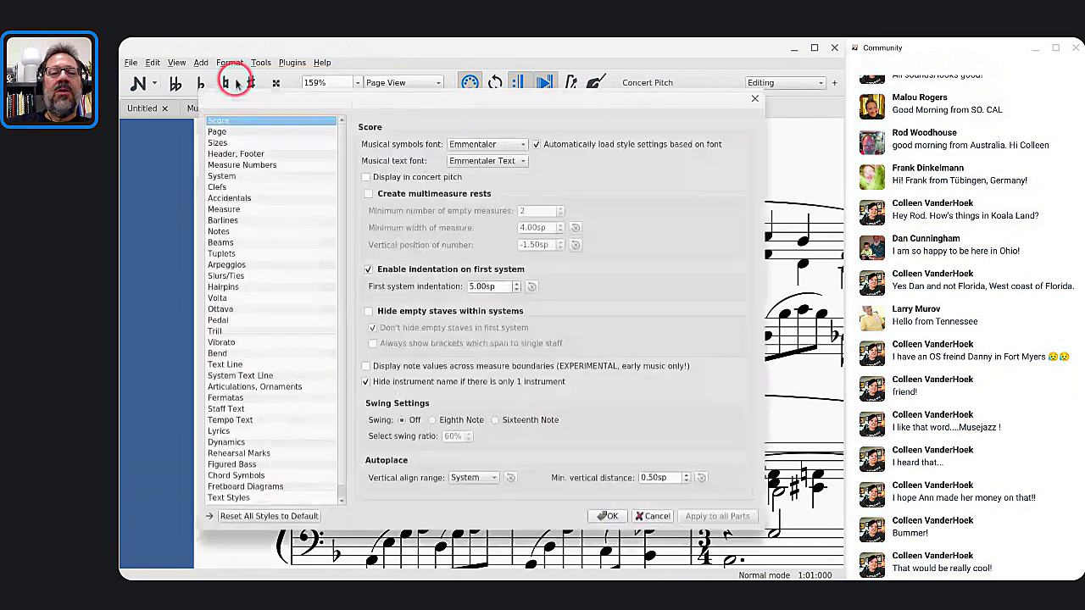
click(755, 100)
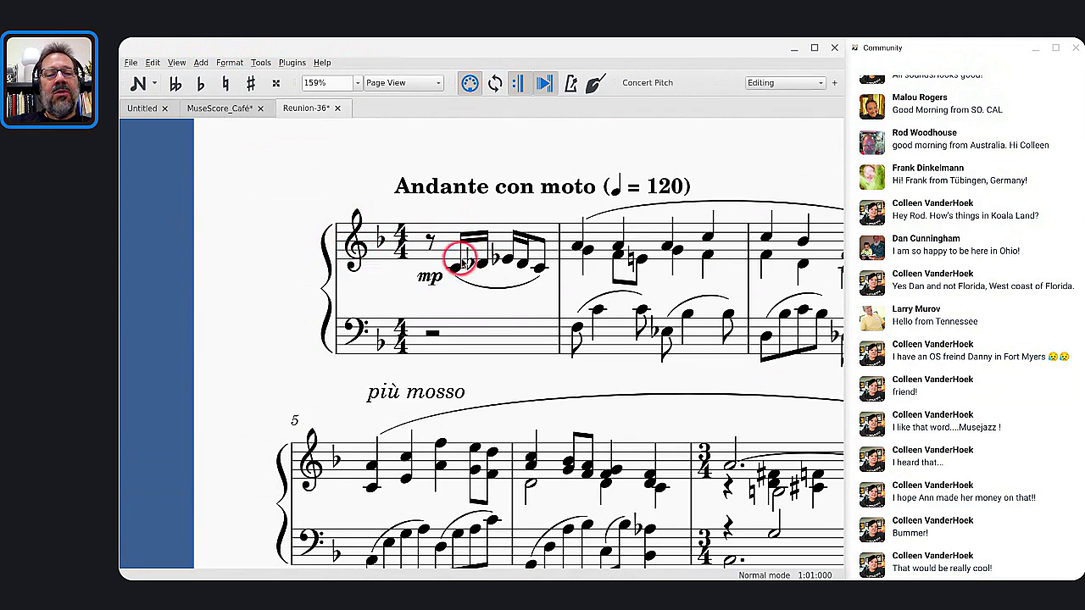
Examine the first measure's symbols in Emmentaler close up and undo the font change.
scroll(468, 267, up, 5)
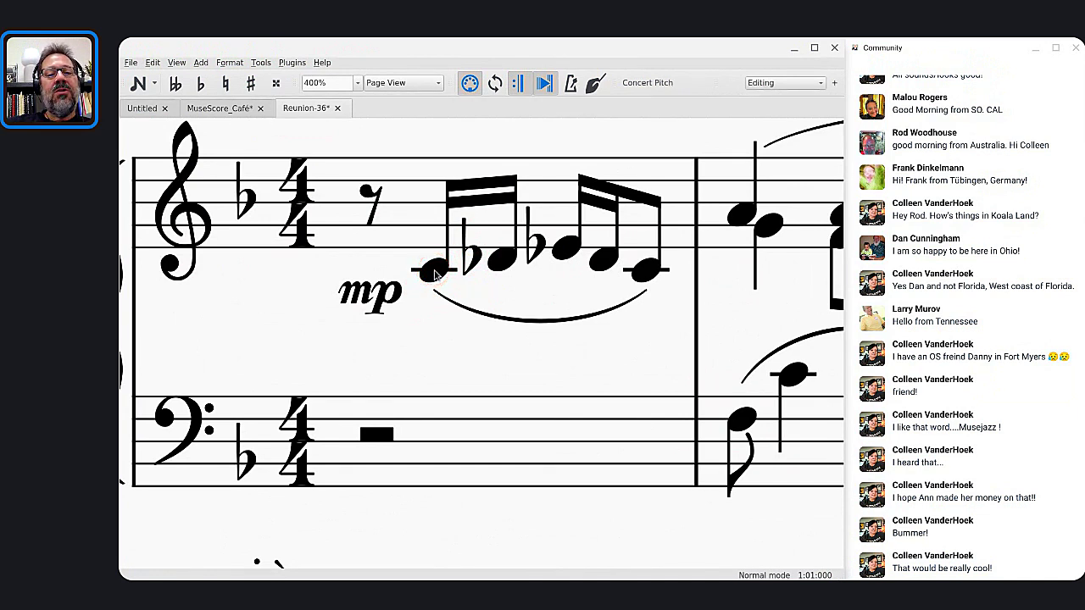
key(ctrl+shift+z)
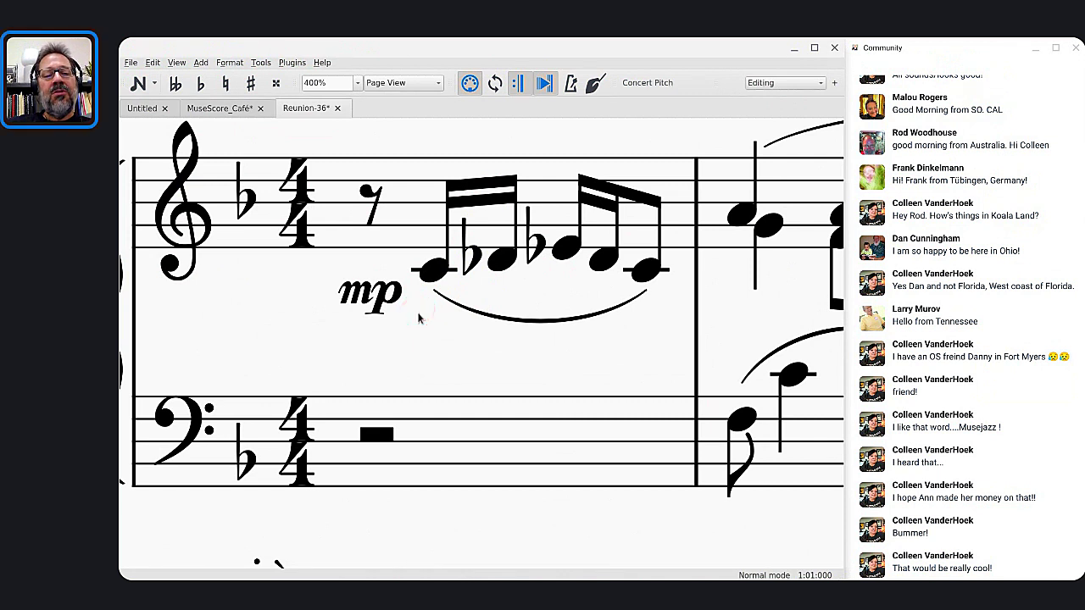
key(ctrl+z)
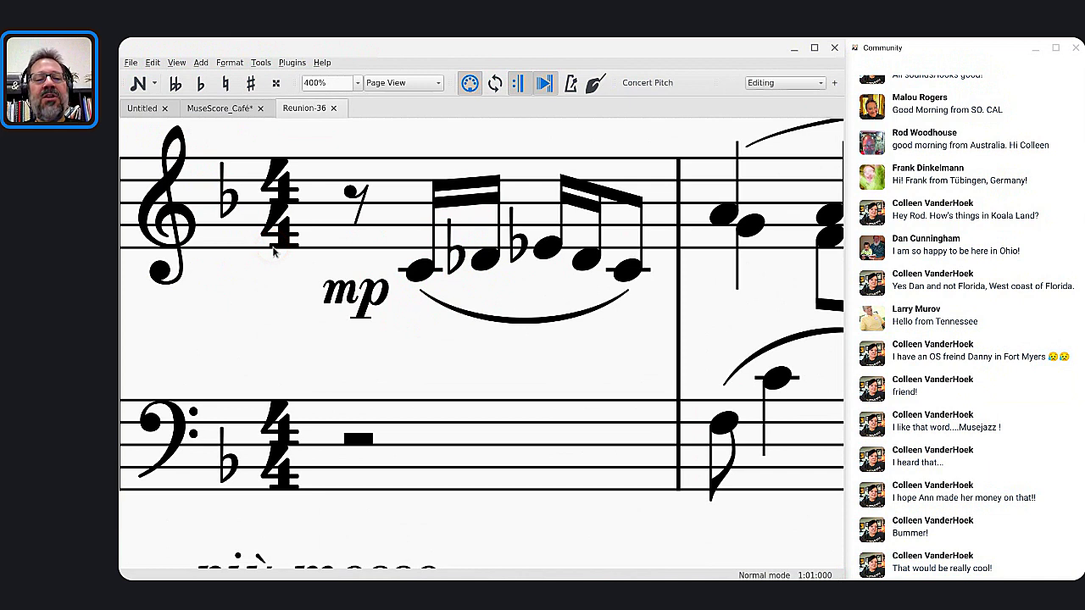
scroll(273, 251, down, 5)
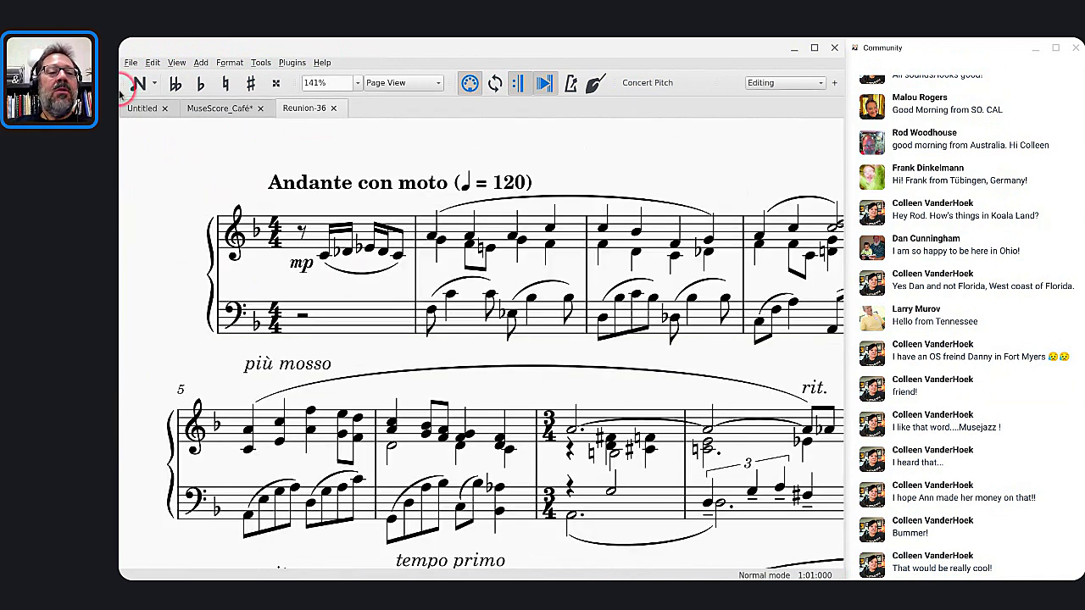
Preview the Emmentaler musical symbols font on the Reunion score's opening measures at 200% zoom, with the style dialog moved clear of them.
click(229, 62)
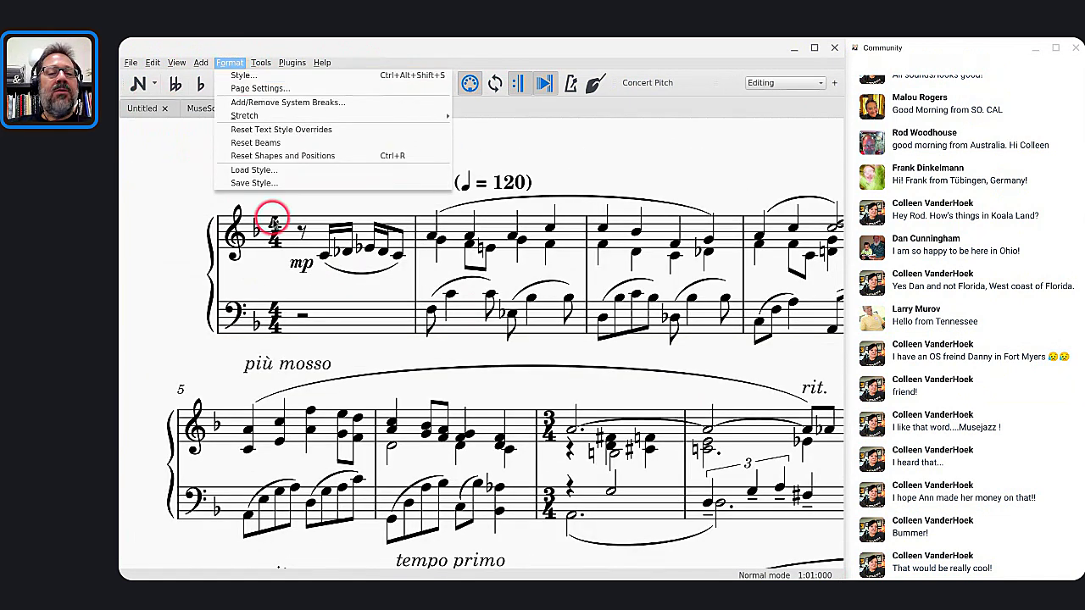
key(Escape)
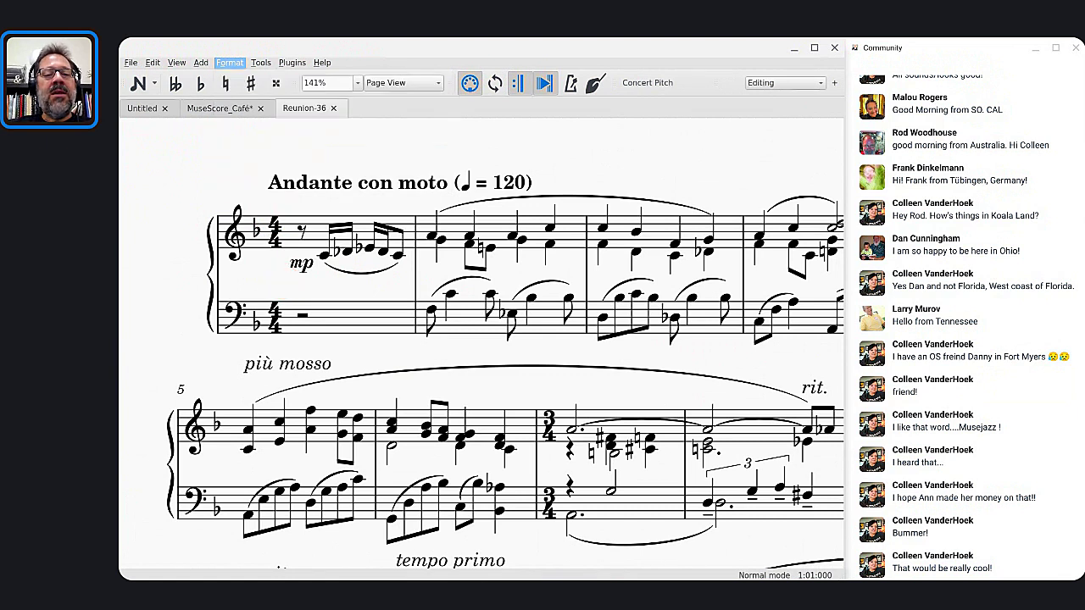
key(ctrl+plus)
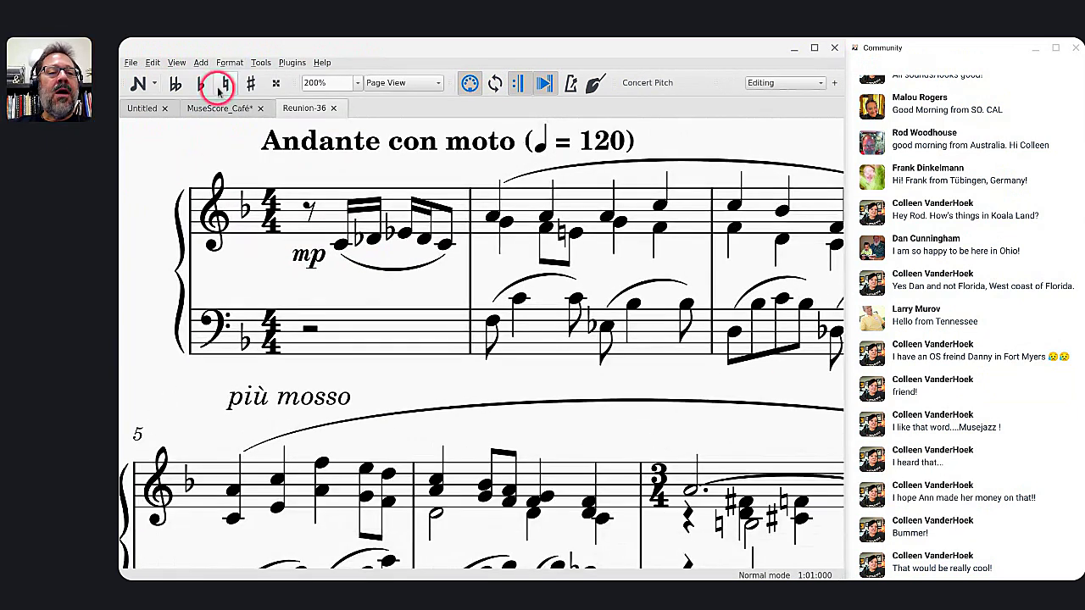
click(201, 63)
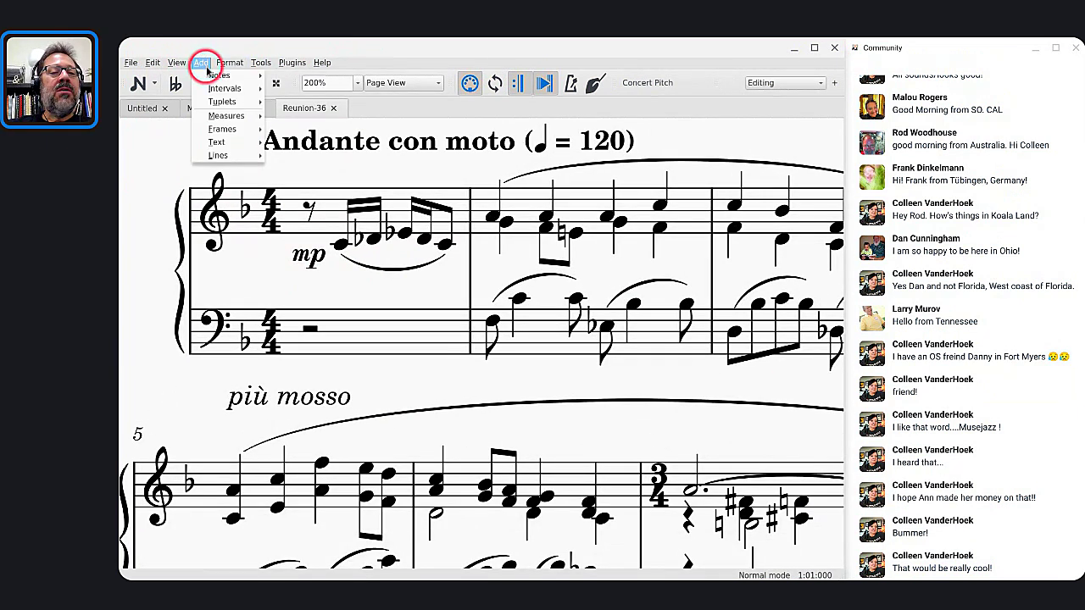
click(236, 75)
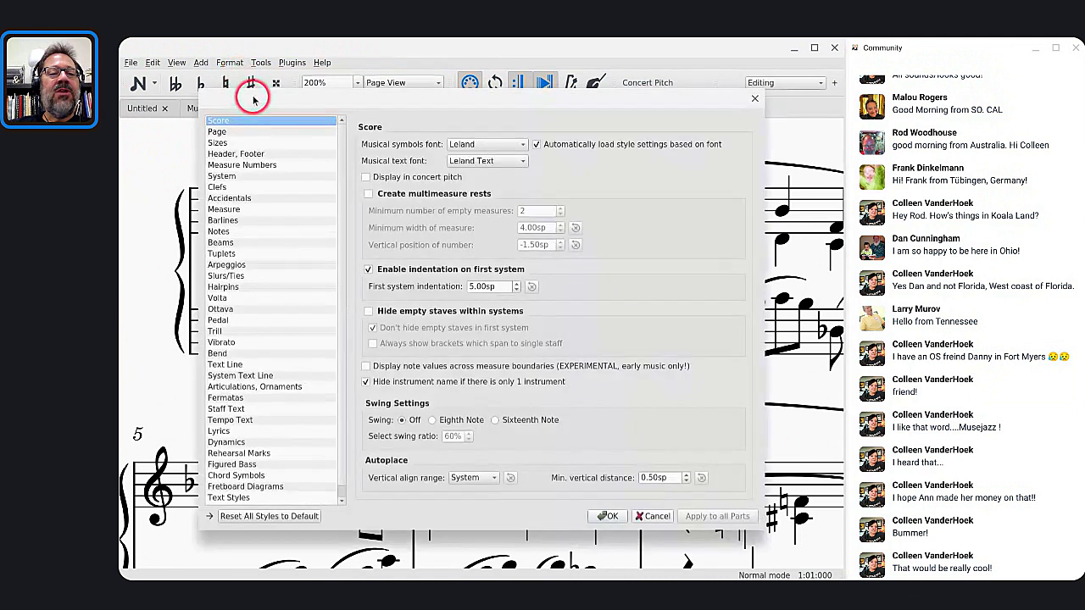
drag(251, 110, 588, 145)
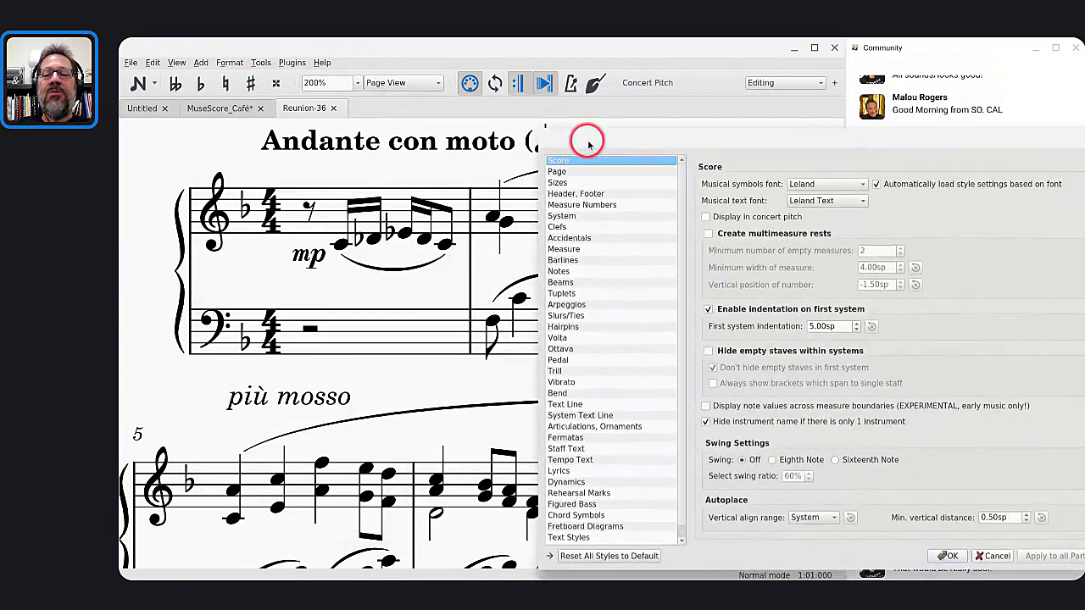
click(805, 186)
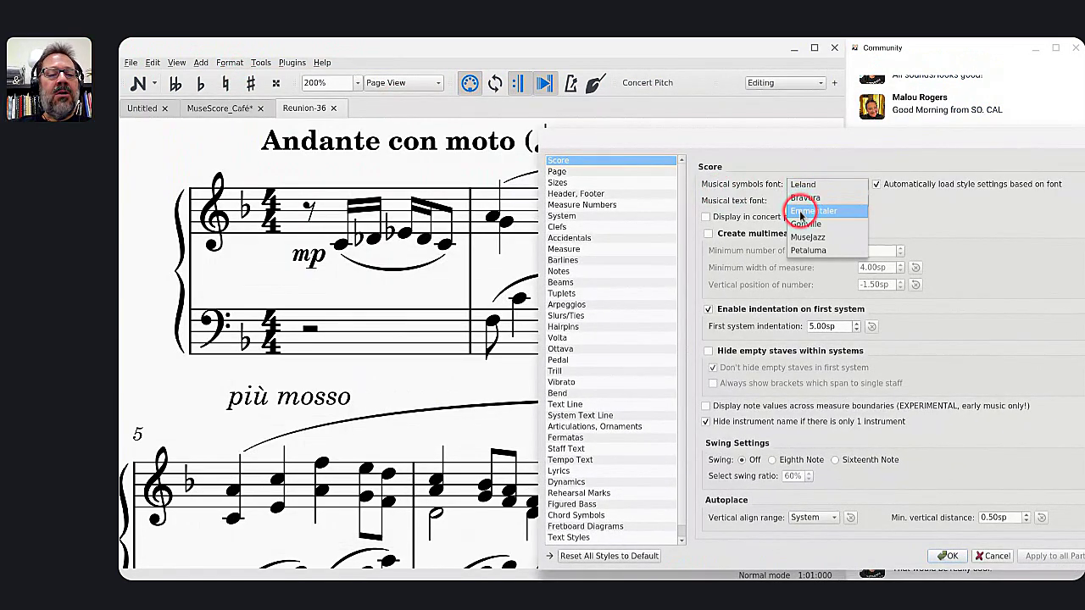
click(801, 211)
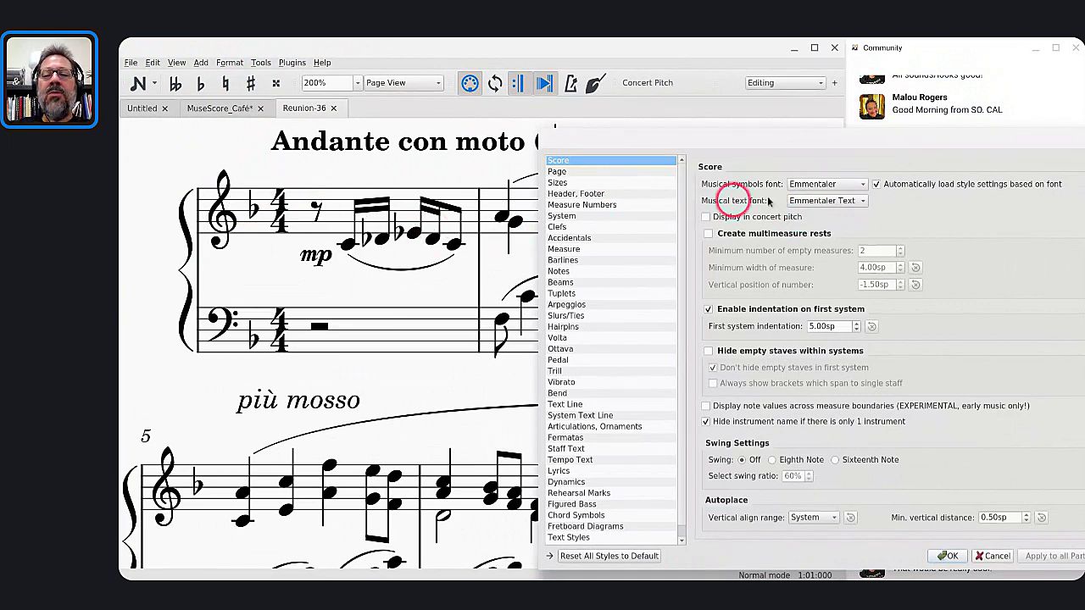
Compare Bravura and Leland in the opening measures by alternating the musical symbols font between them, finishing on Bravura.
click(806, 184)
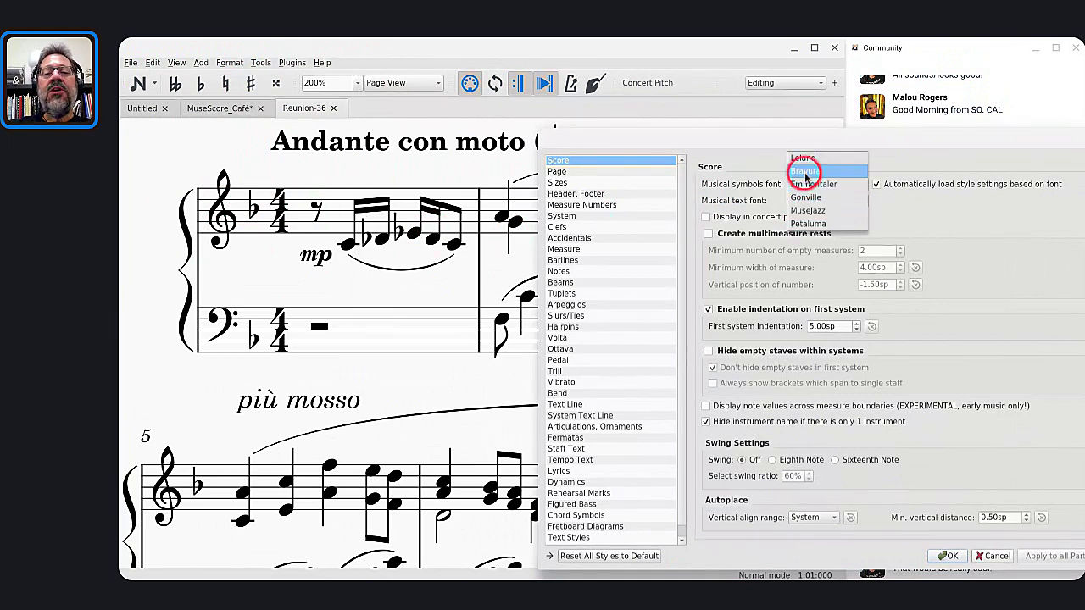
click(806, 172)
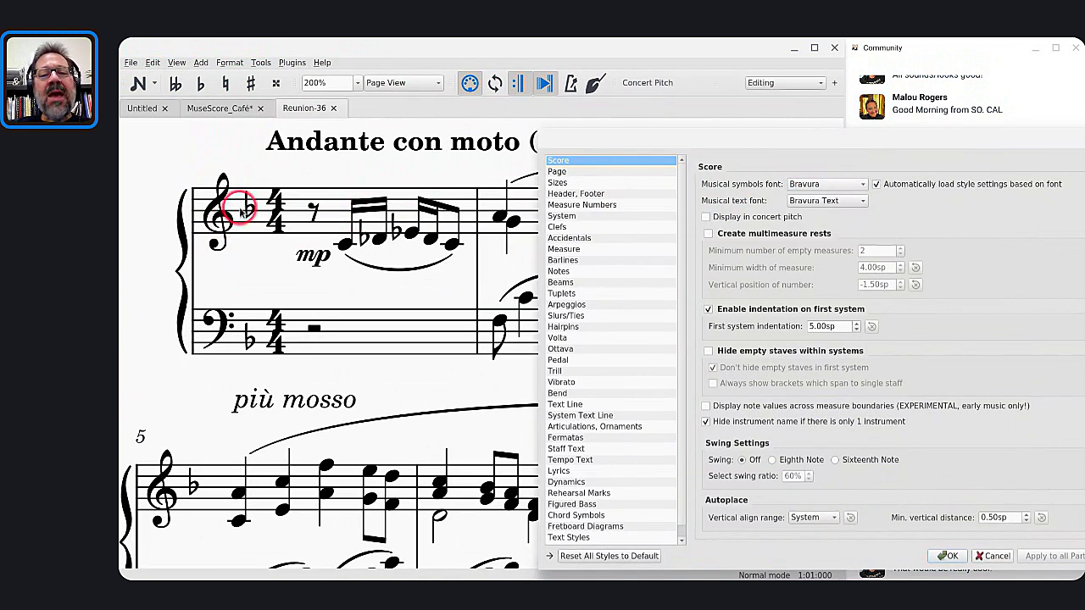
click(812, 184)
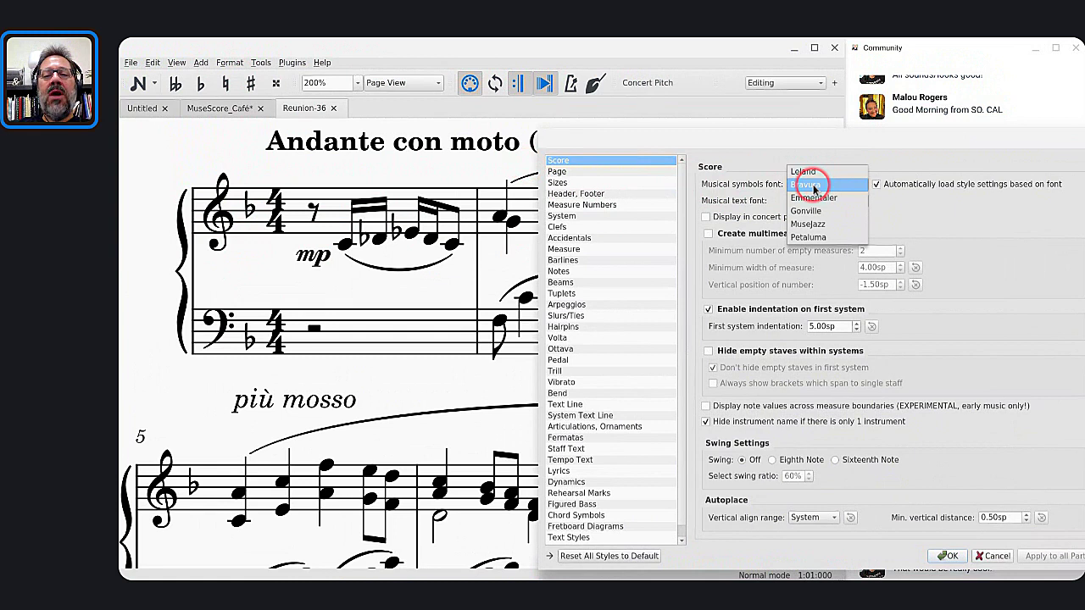
click(805, 172)
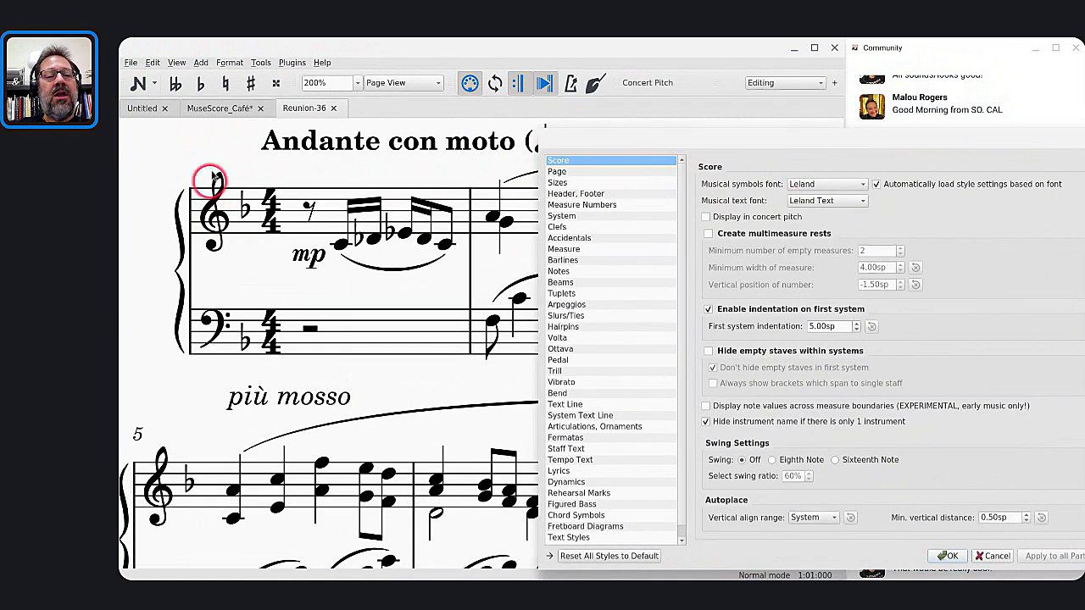
click(806, 183)
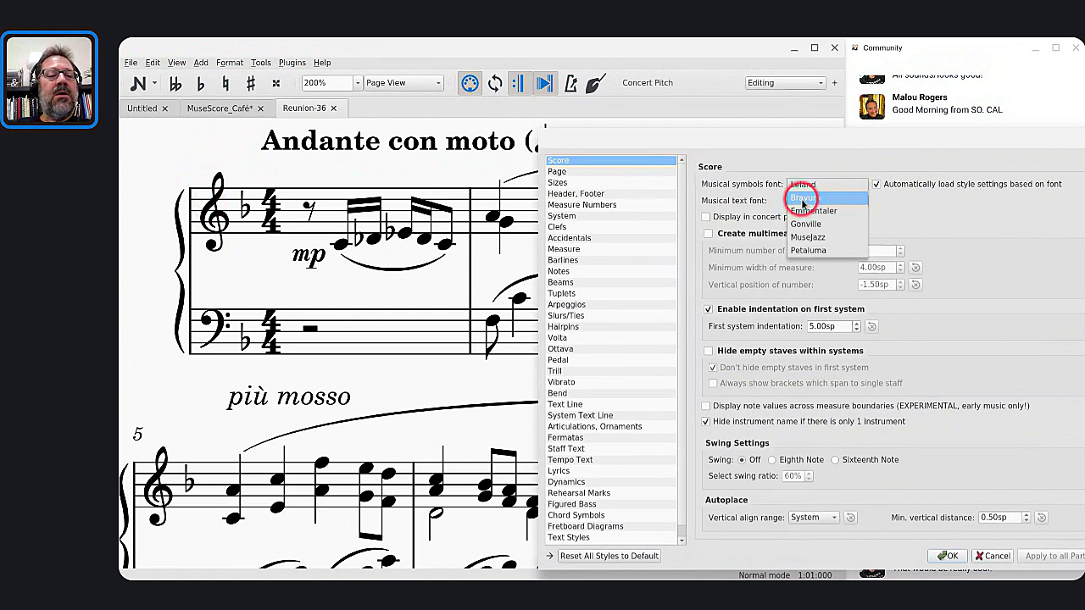
click(802, 200)
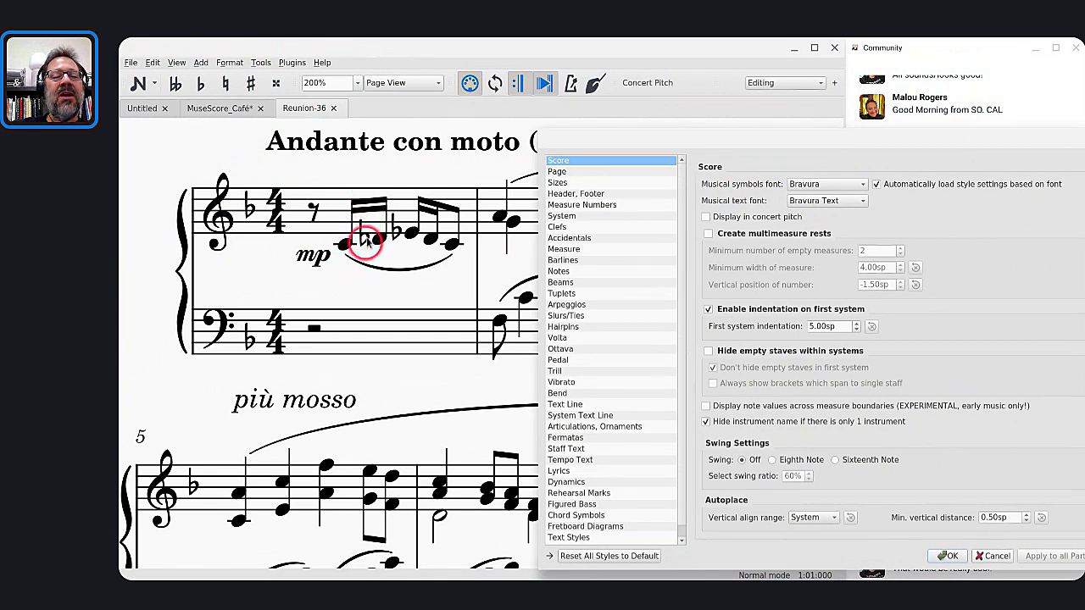
click(815, 183)
click(802, 172)
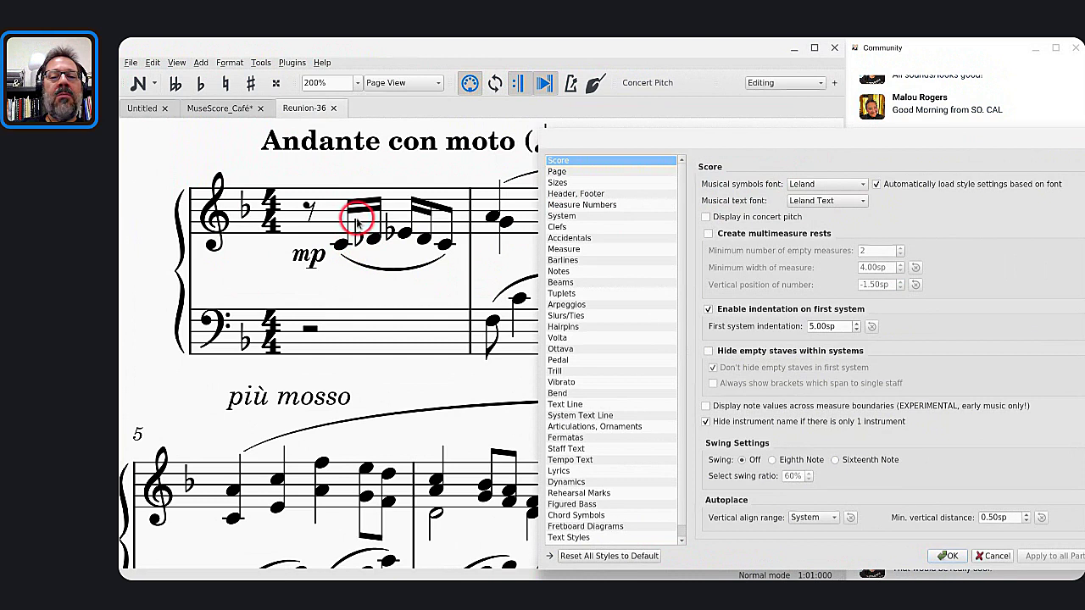
click(831, 184)
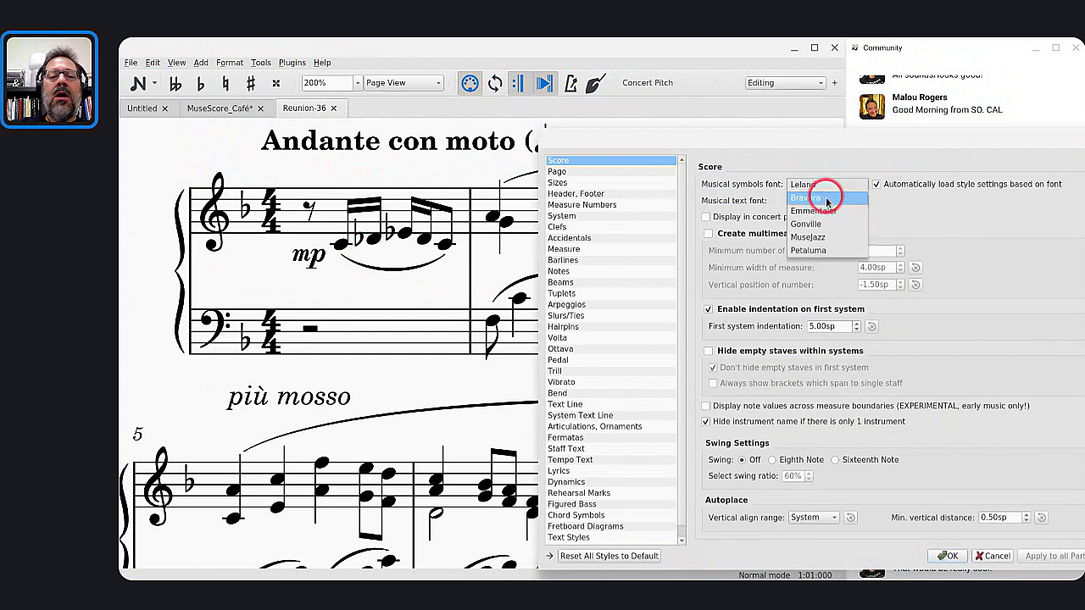
click(823, 198)
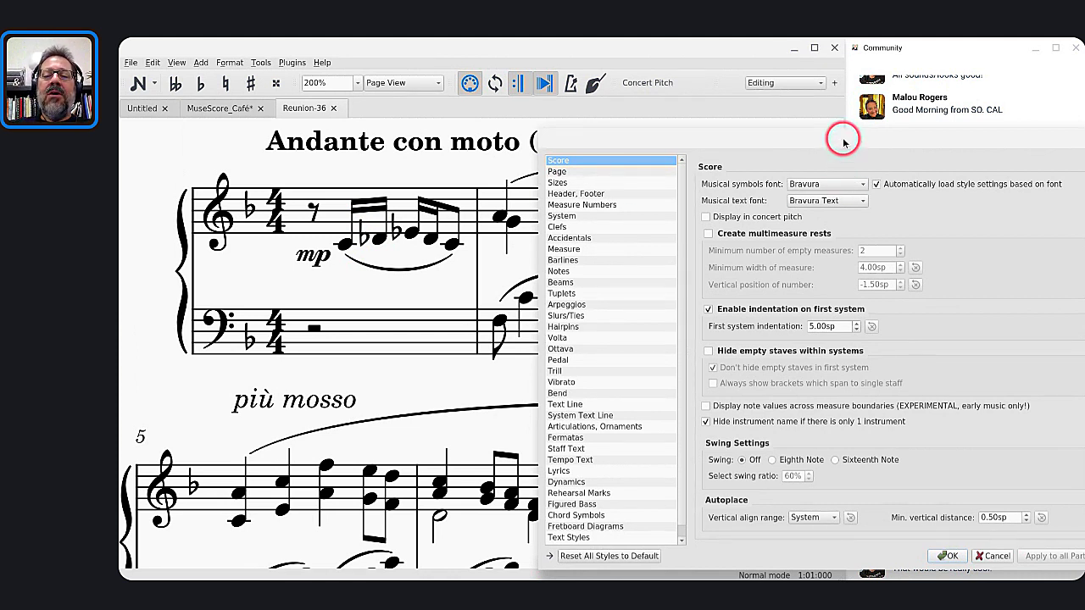
Preview the Gonville musical symbols font, switch back to Leland and discard the style changes.
drag(843, 142, 767, 121)
click(740, 163)
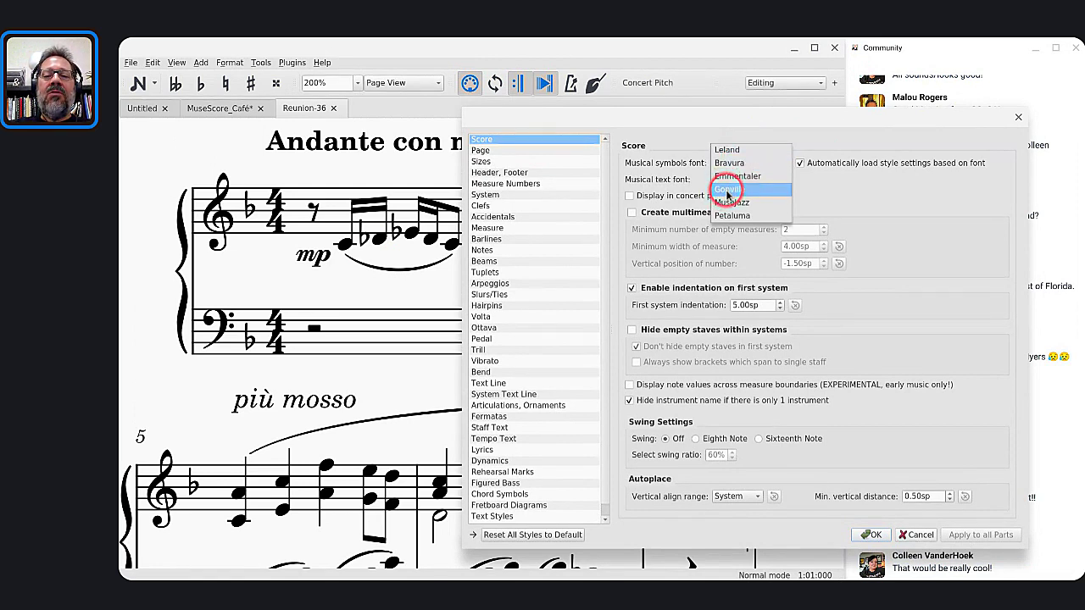
click(726, 189)
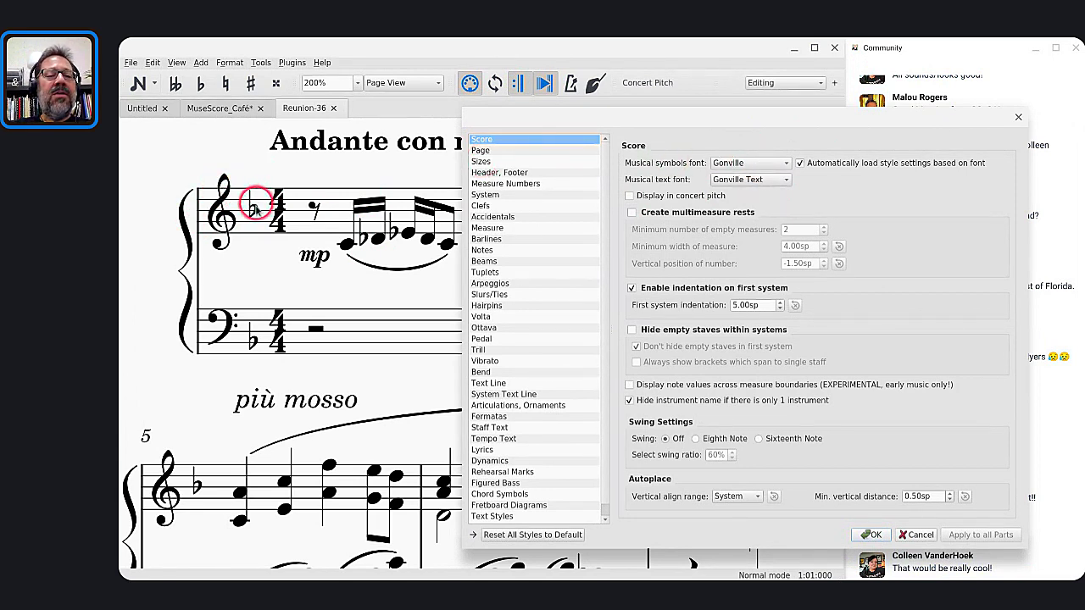
click(730, 163)
click(722, 124)
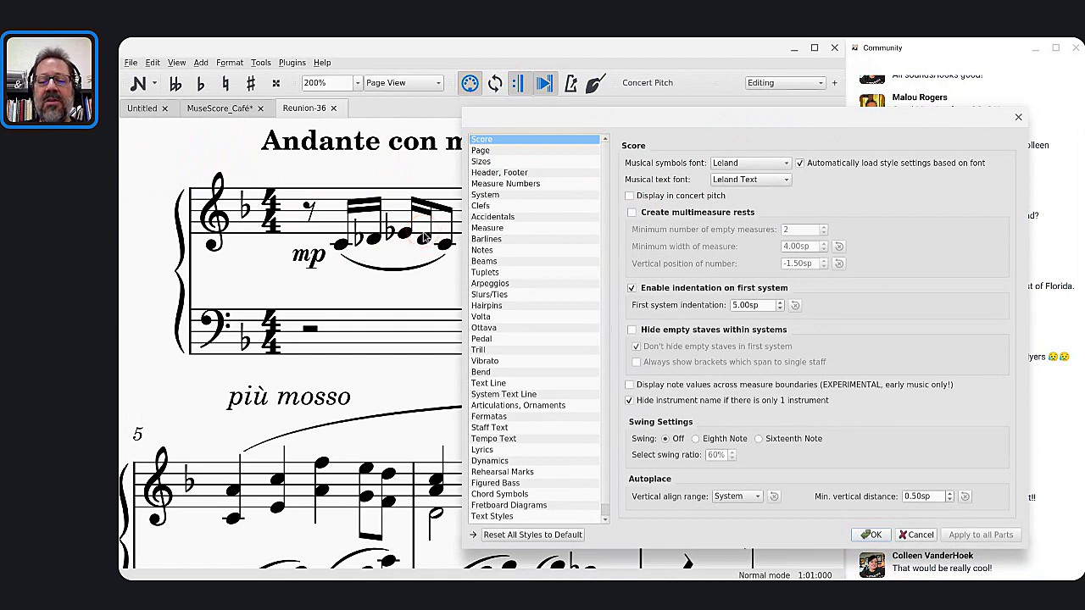
click(916, 535)
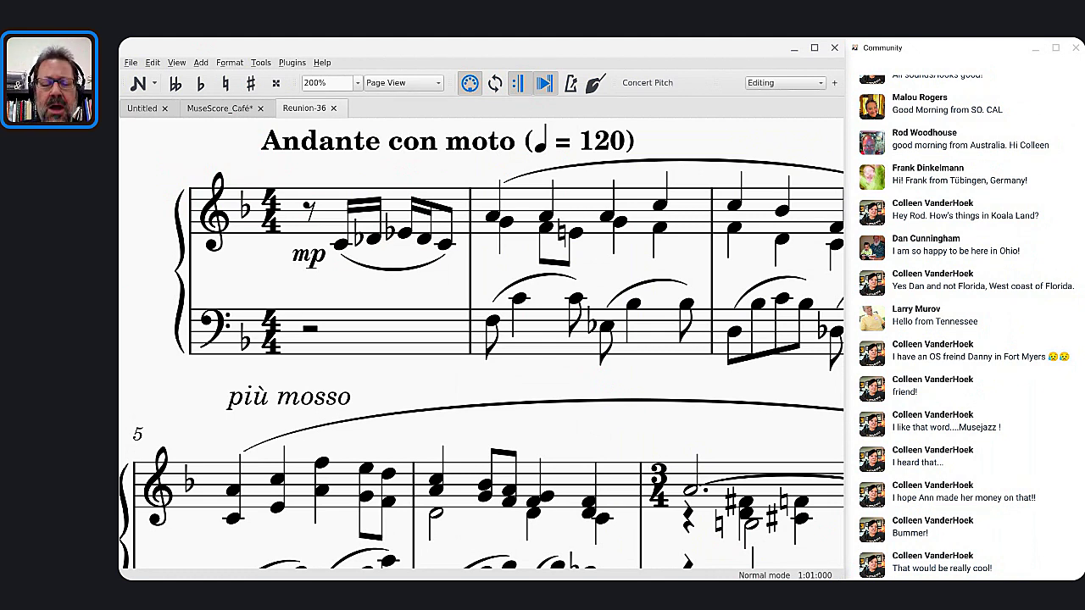
Preview the Bravura musical symbols font on the Reunion score and close the style settings without keeping it.
click(230, 48)
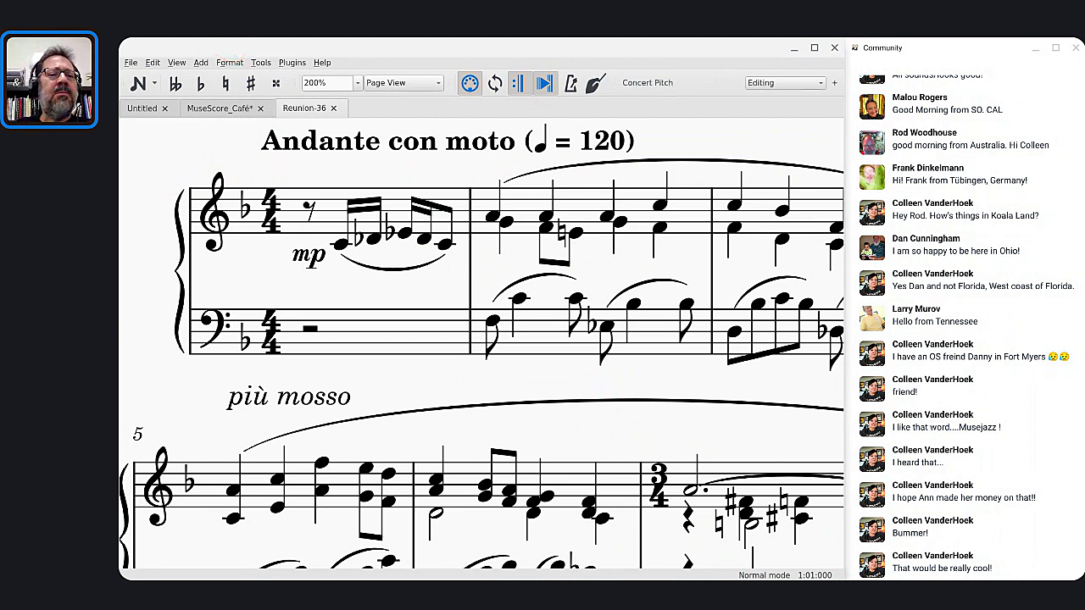
click(229, 62)
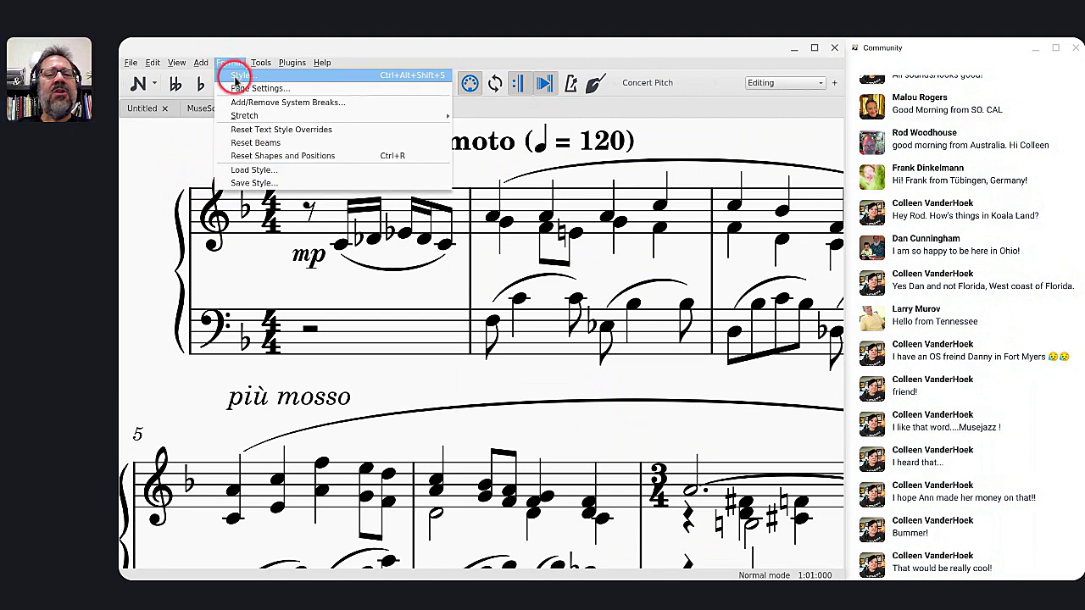
click(236, 77)
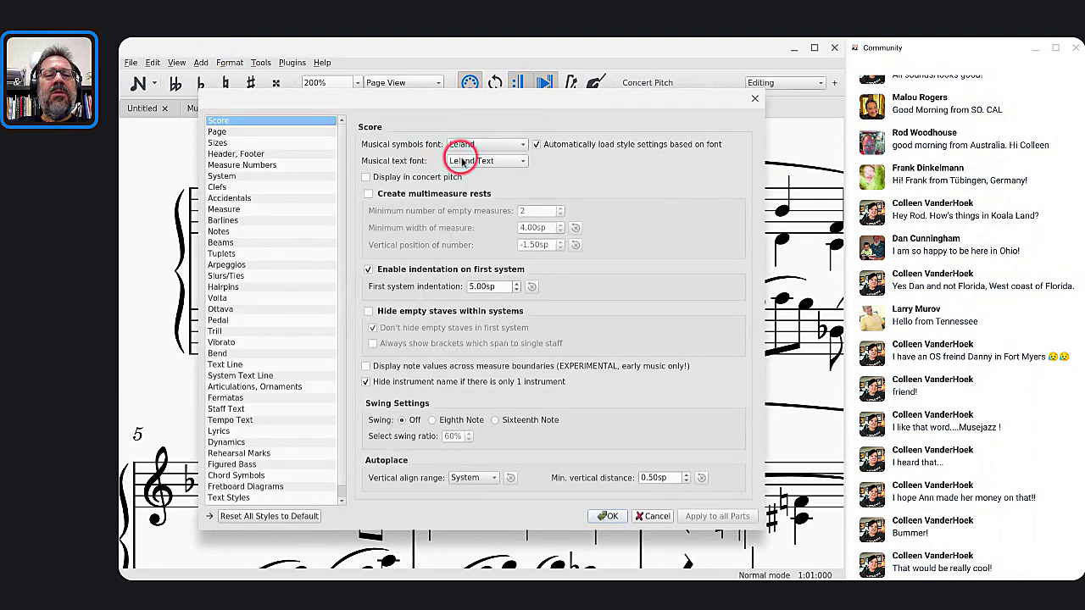
click(462, 146)
click(463, 150)
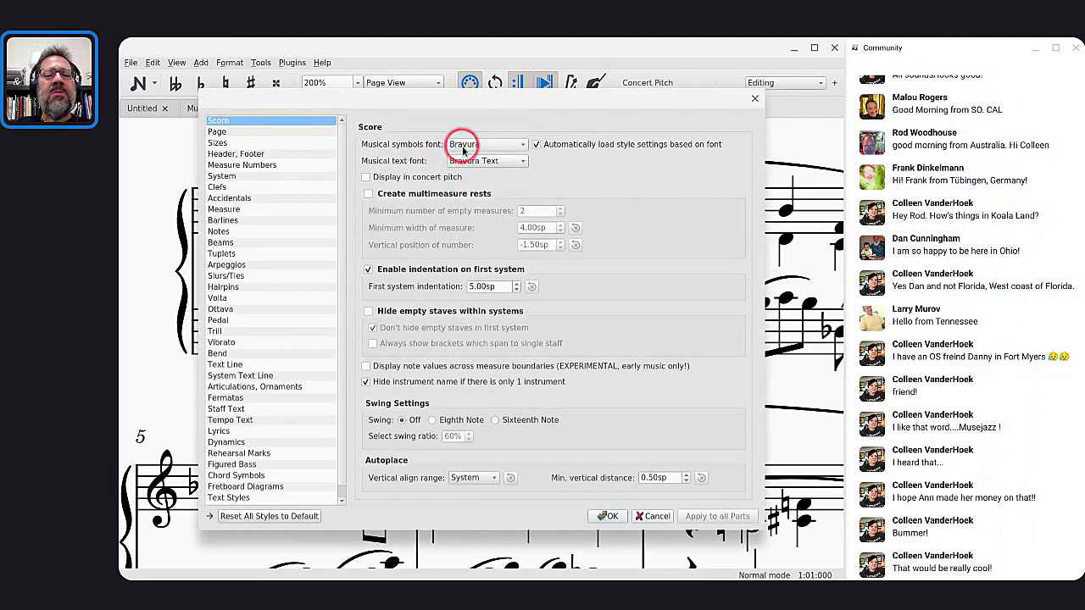
drag(399, 109, 570, 108)
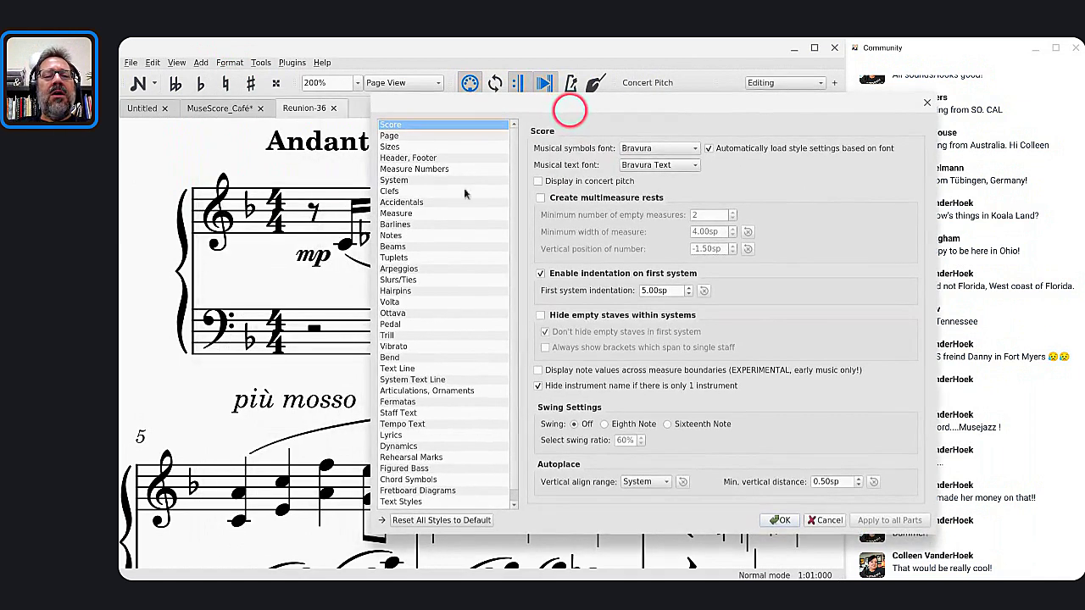
click(330, 225)
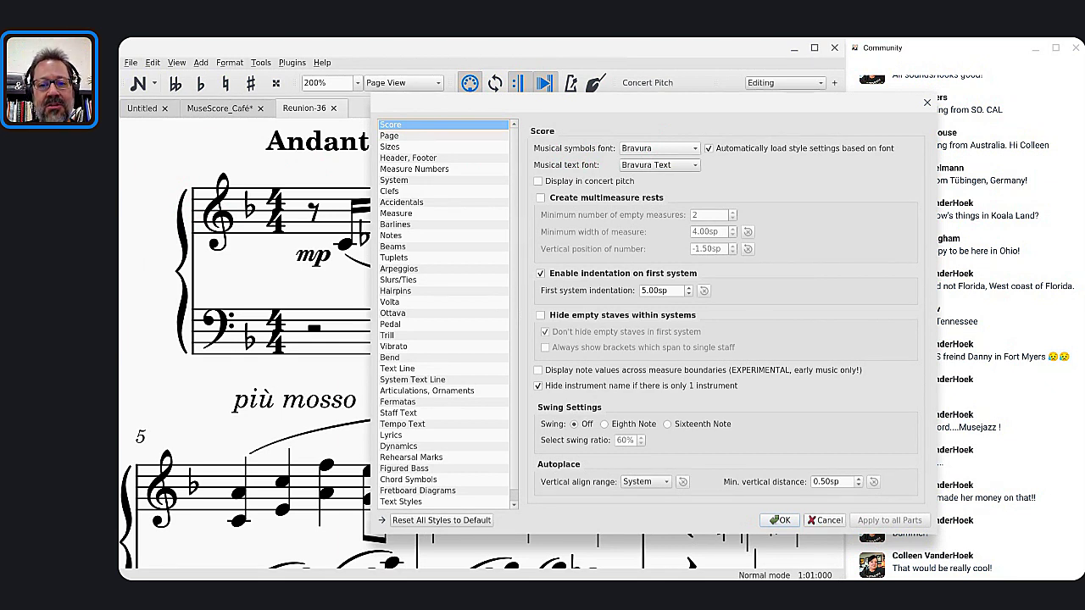
click(778, 520)
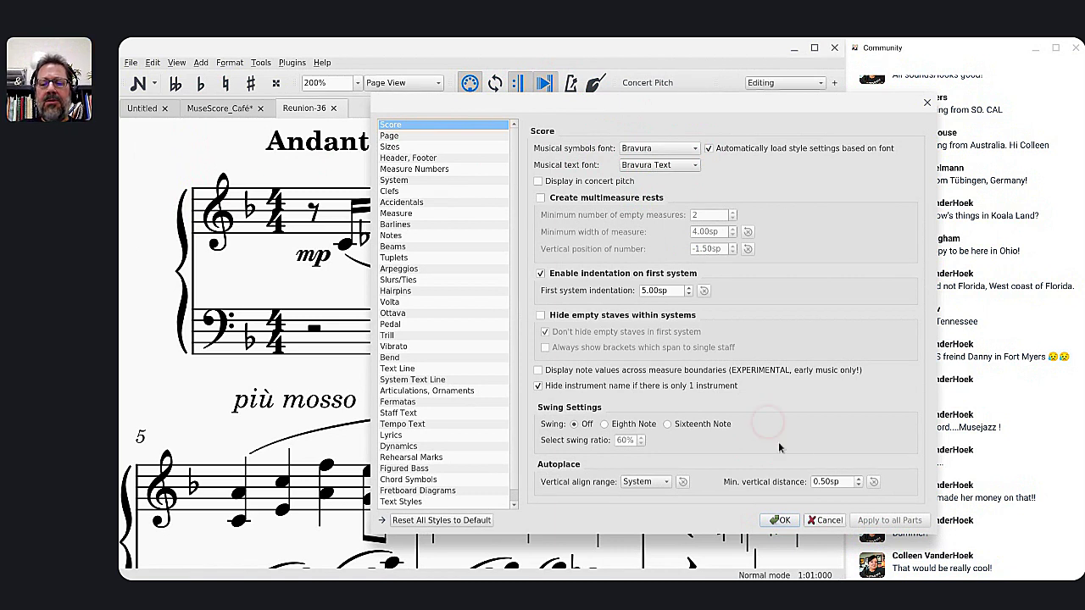
click(824, 519)
Undo all the style changes made to the Reunion score while viewing the whole page.
ctrl+scroll(713, 421, down, 6)
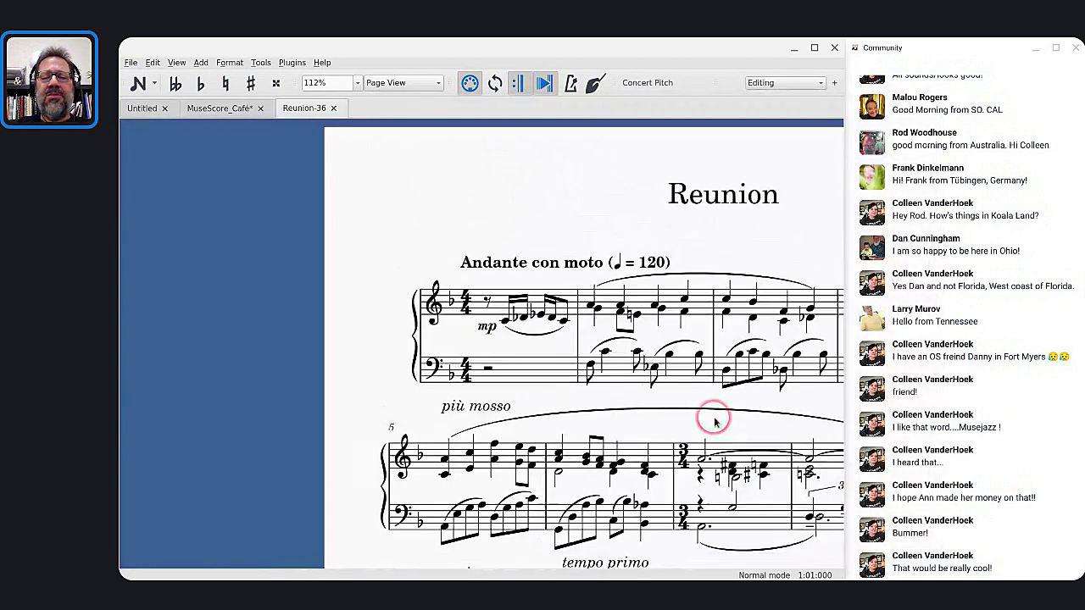
scroll(713, 421, down, 5)
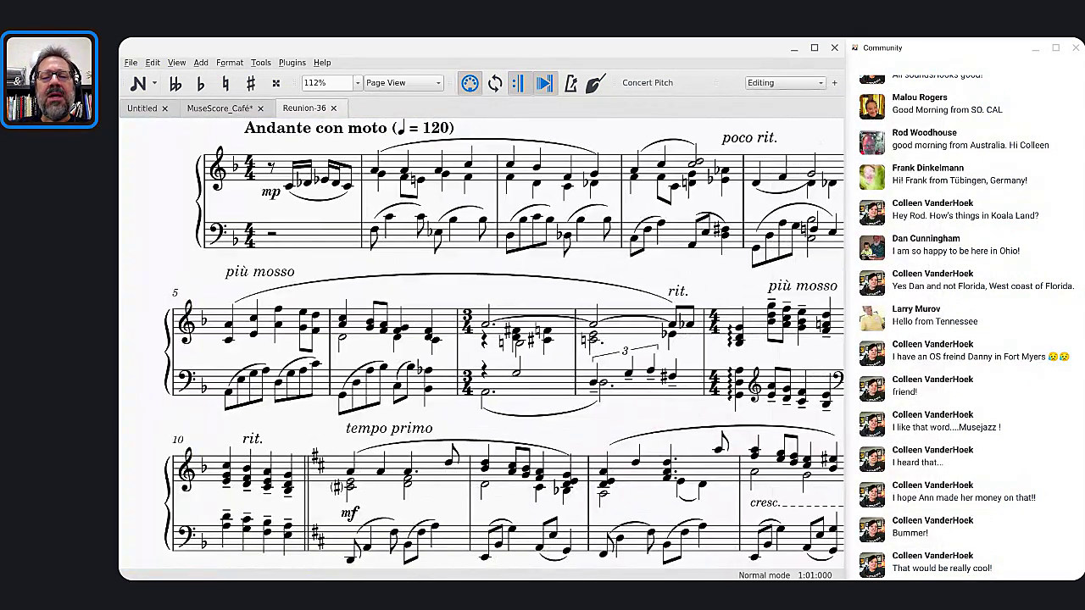
ctrl+scroll(666, 374, down, 3)
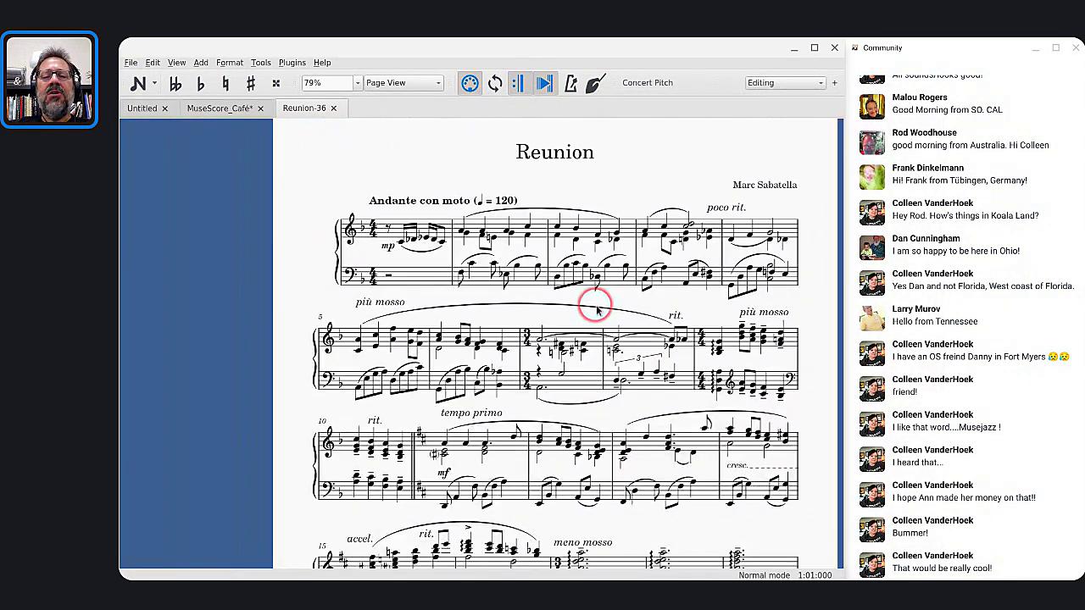
ctrl+scroll(595, 309, down, 3)
scroll(595, 310, down, 2)
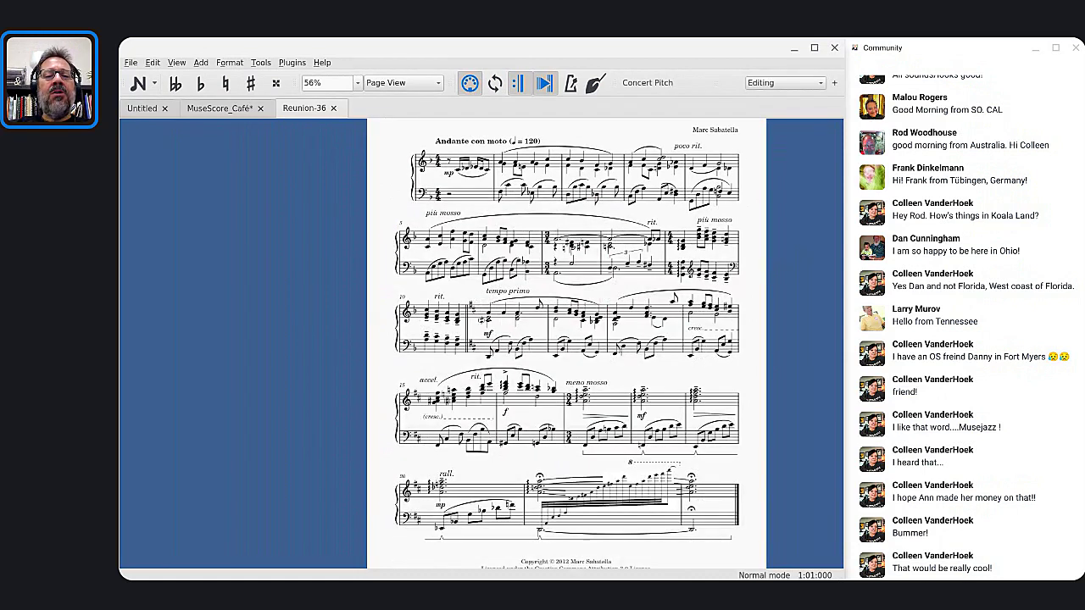
key(ctrl+z)
key(ctrl+z)
key(ctrl+z)
key(ctrl+z)
key(ctrl+z)
key(ctrl+z)
key(ctrl+z)
key(ctrl+z)
key(ctrl+z)
key(ctrl+z)
key(ctrl+z)
key(ctrl+z)
key(ctrl+z)
key(ctrl+z)
key(ctrl+z)
key(ctrl+z)
key(ctrl+z)
key(ctrl+z)
key(ctrl+z)
key(ctrl+z)
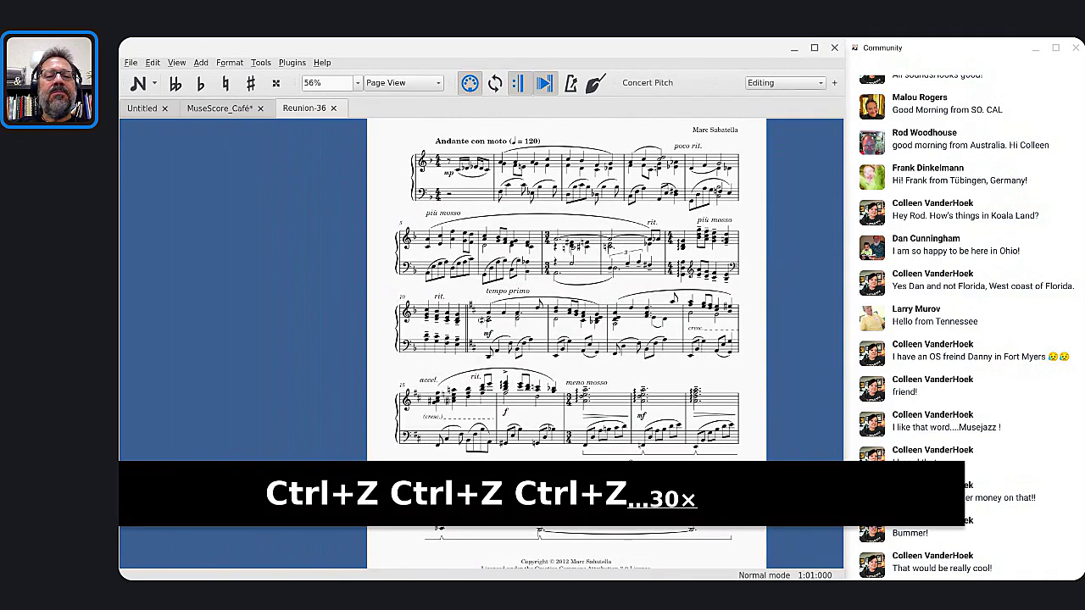
key(ctrl+z)
key(ctrl+z)
key(ctrl+z)
key(ctrl+z)
key(ctrl+z)
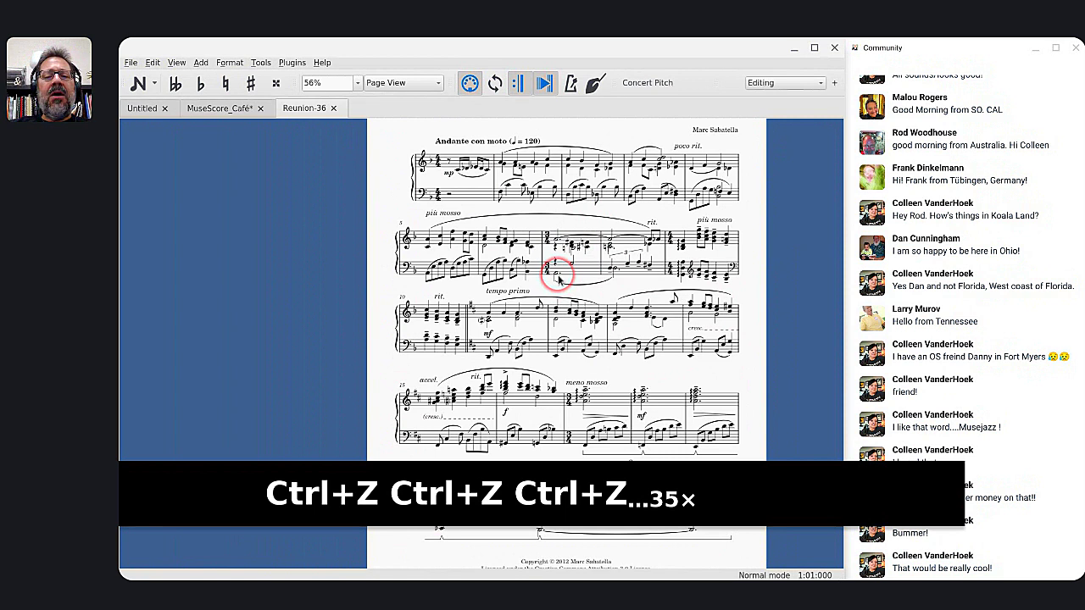
ctrl+scroll(558, 278, up, 1)
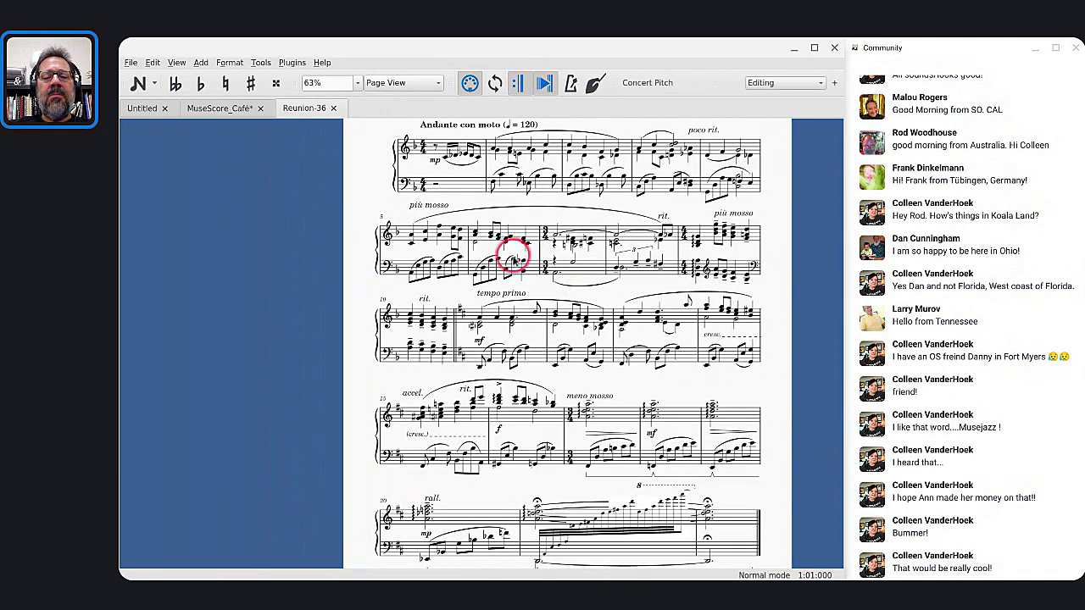
Open the Page style settings for the Reunion score and move the dialog aside to expose the start of each system.
scroll(539, 298, down, 1)
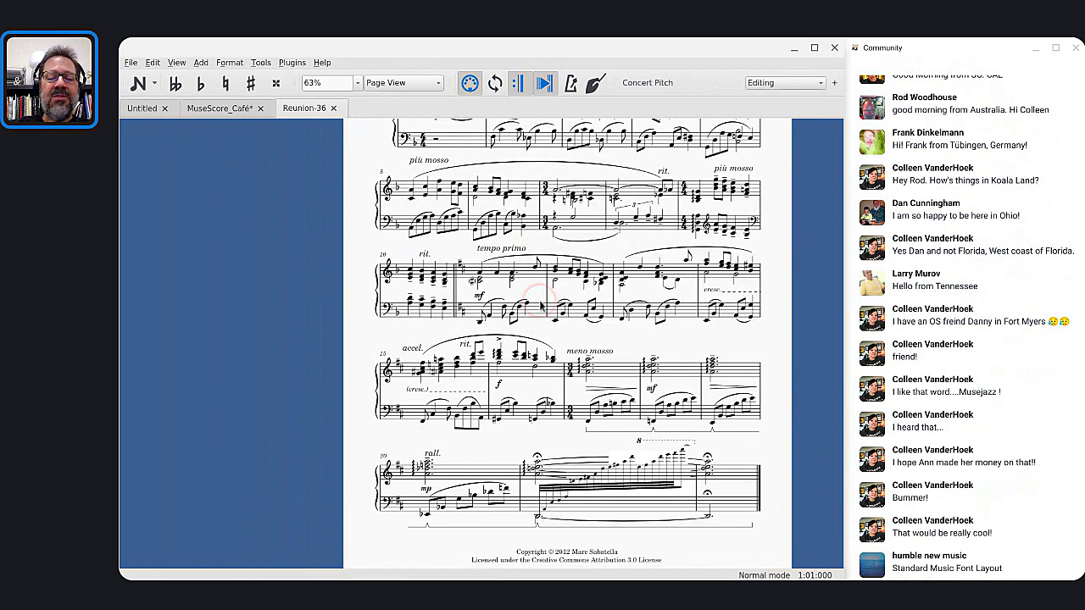
scroll(539, 301, up, 1)
scroll(539, 301, right, 1)
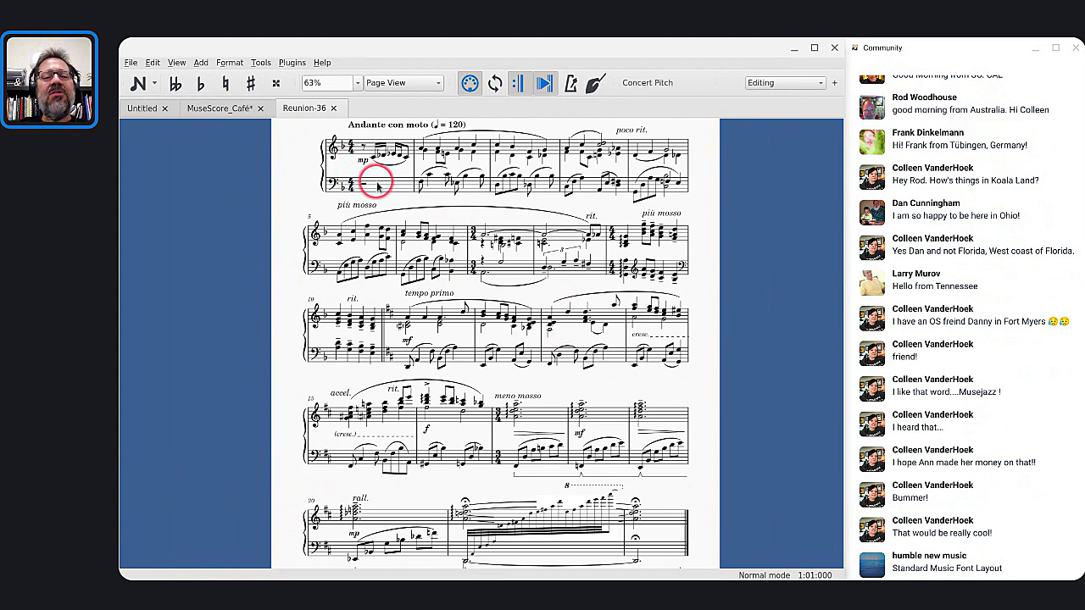
scroll(377, 186, up, 3)
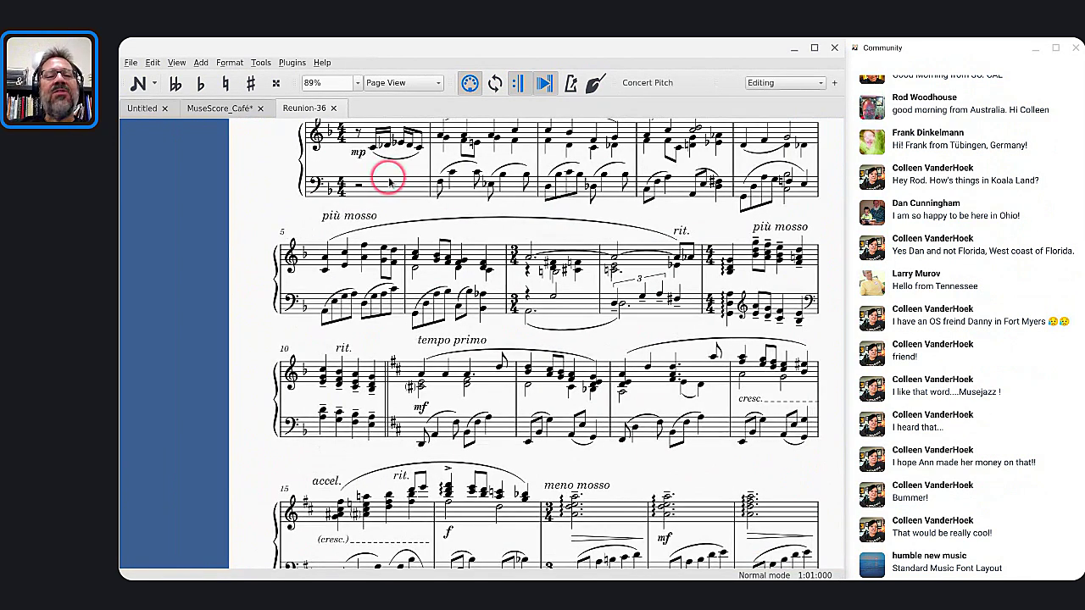
scroll(384, 191, up, 1)
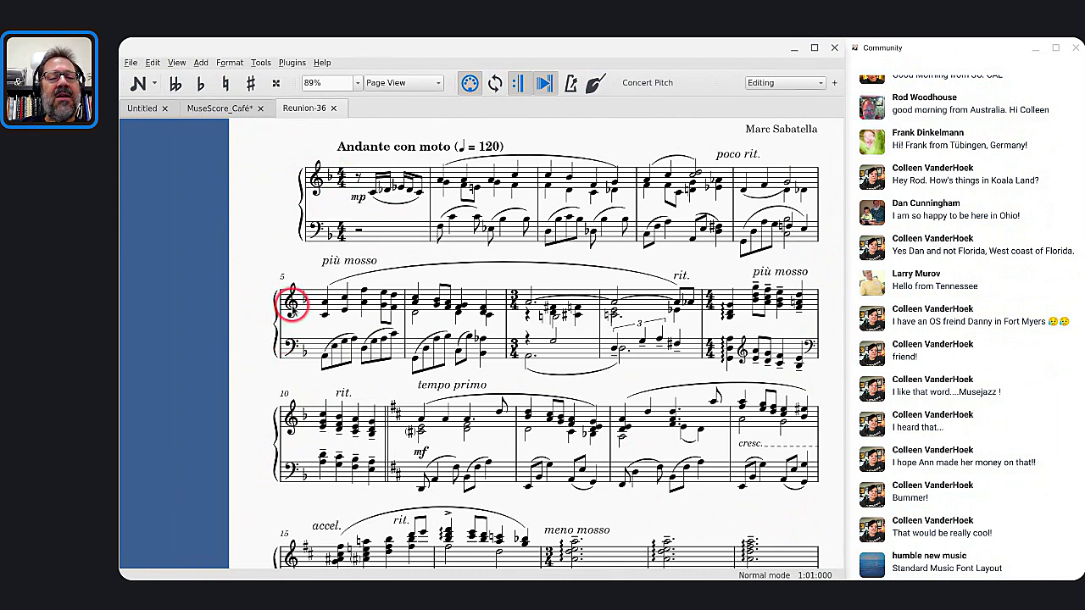
right_click(311, 301)
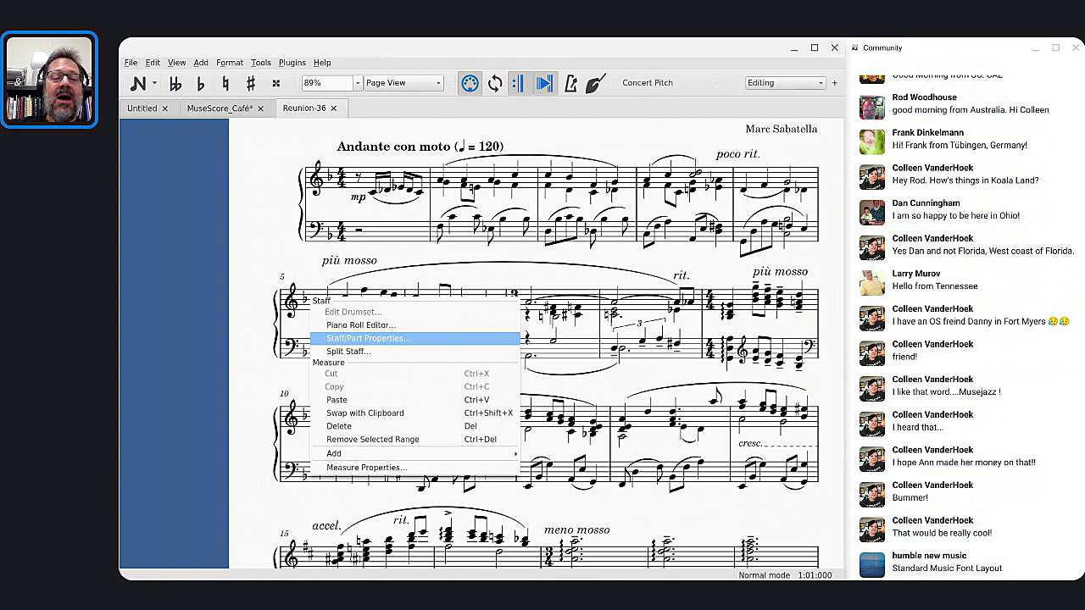
click(219, 64)
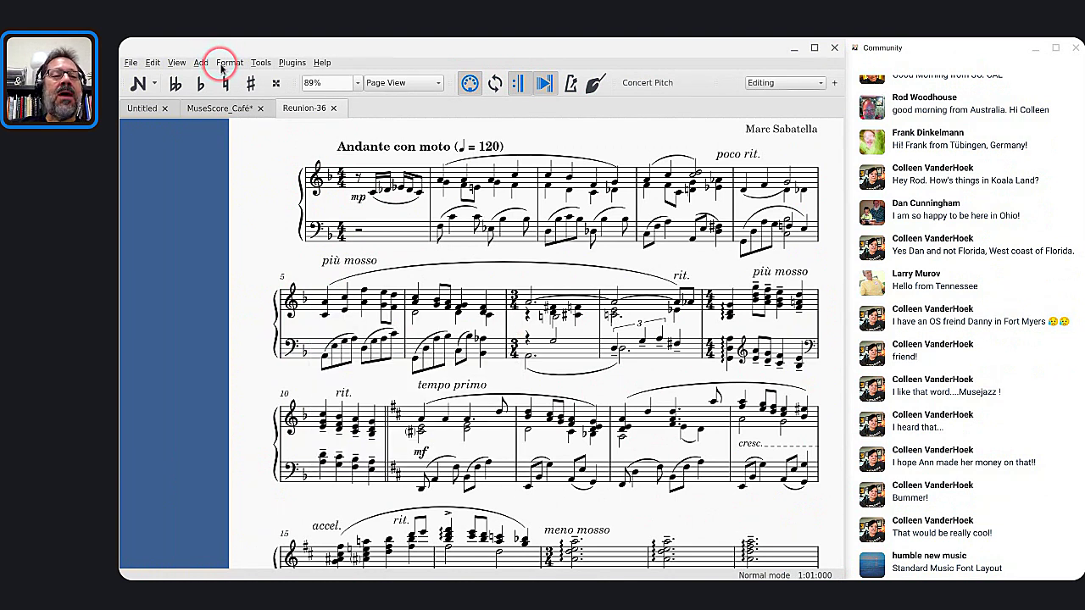
click(222, 66)
click(229, 74)
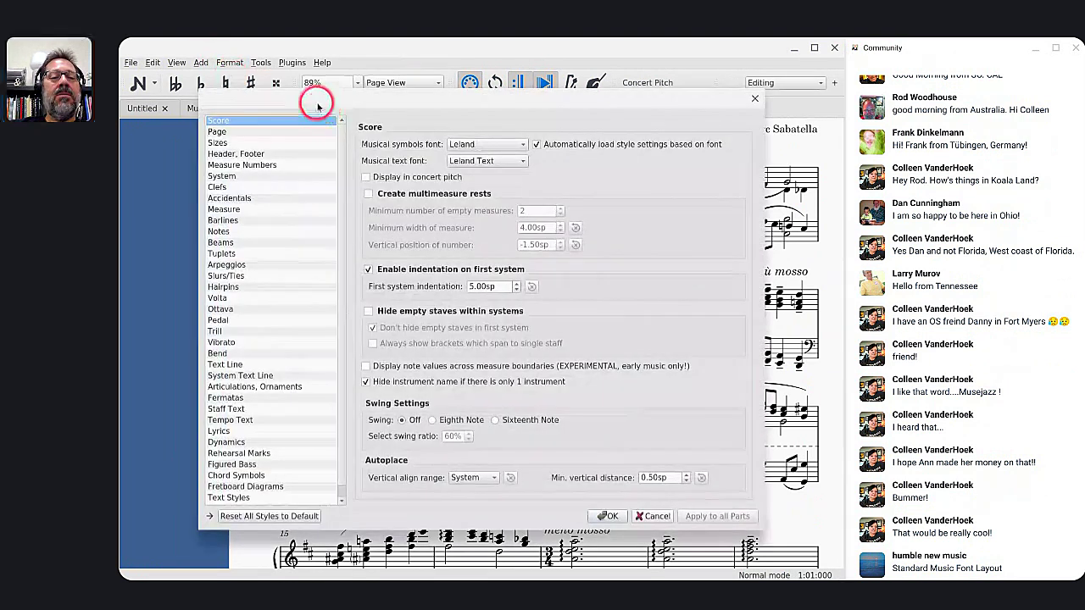
drag(314, 102, 477, 97)
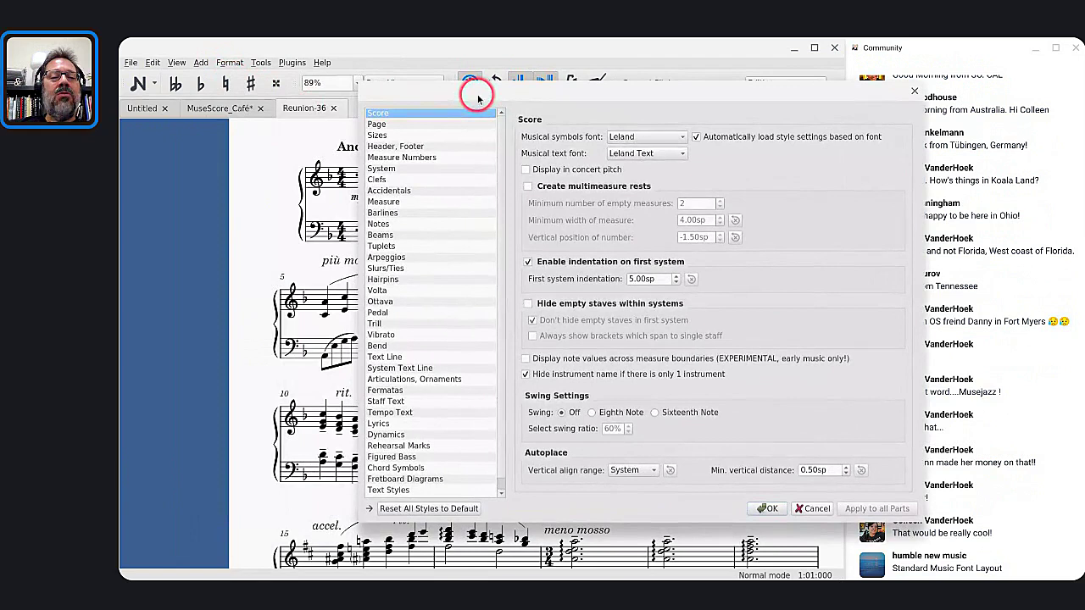
click(398, 126)
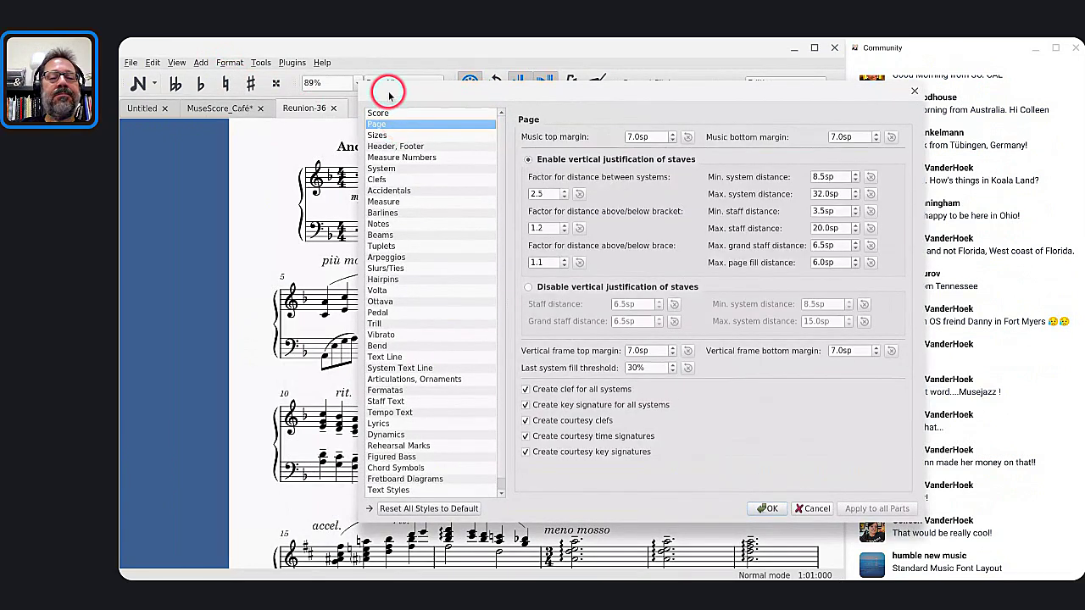
drag(389, 94, 482, 107)
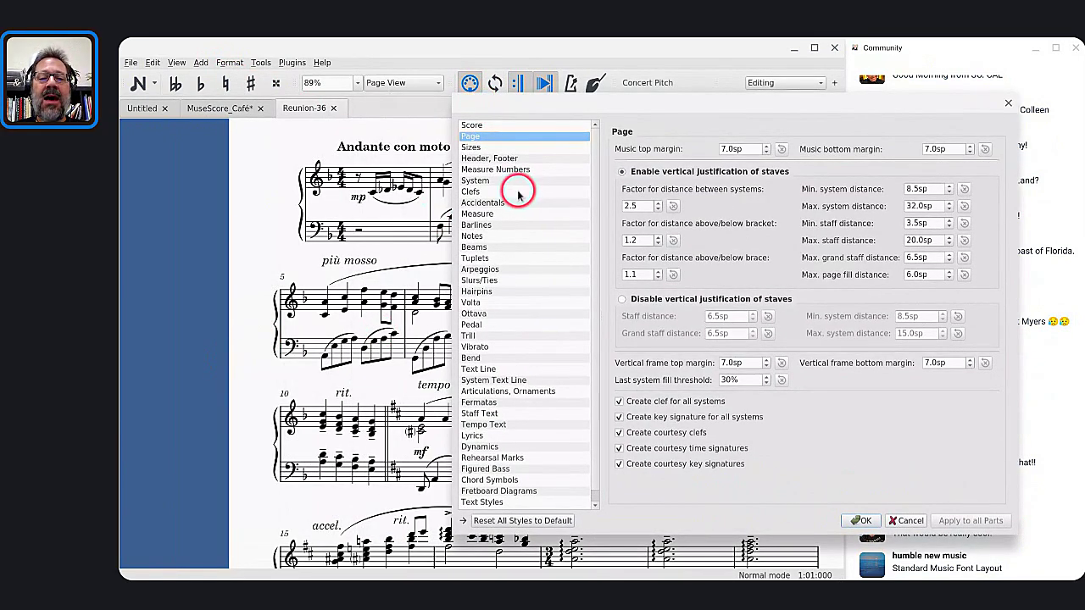
Turn off creating clefs and key signatures for all systems in the Reunion score and accept the style changes.
click(619, 401)
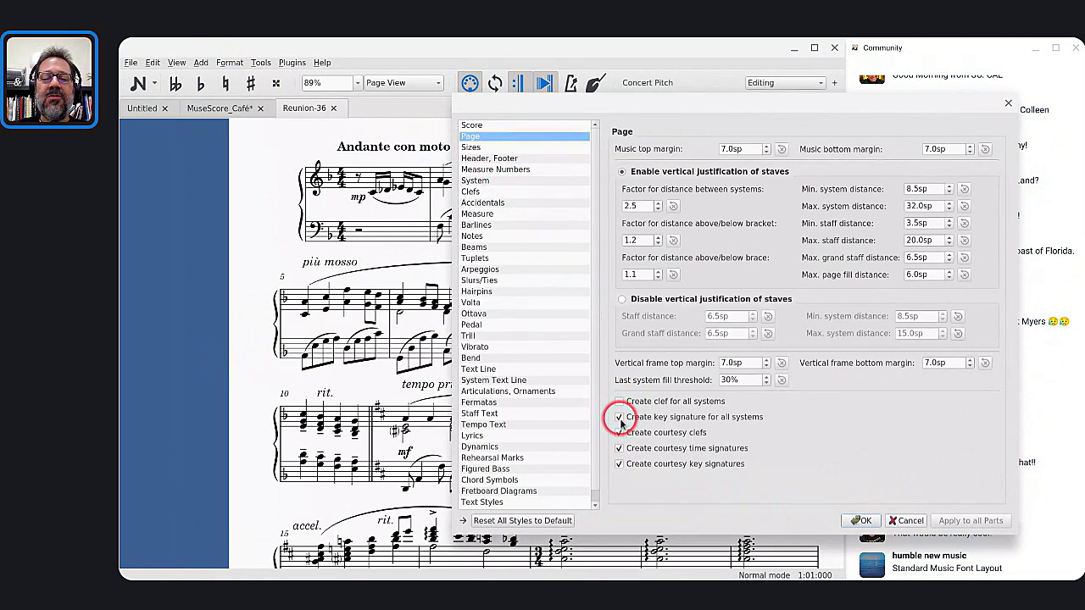
click(619, 418)
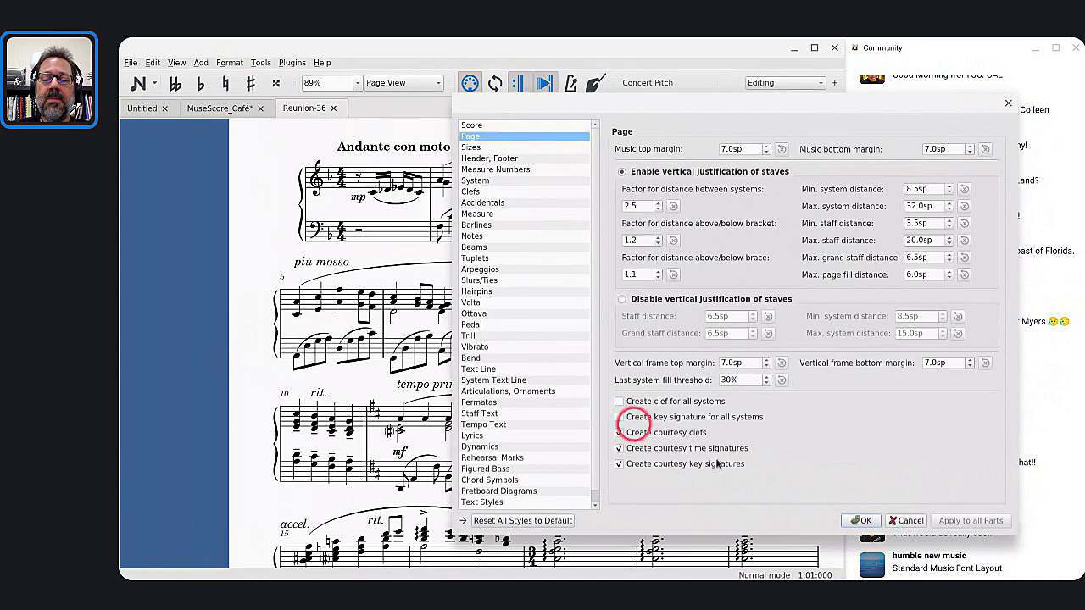
click(860, 521)
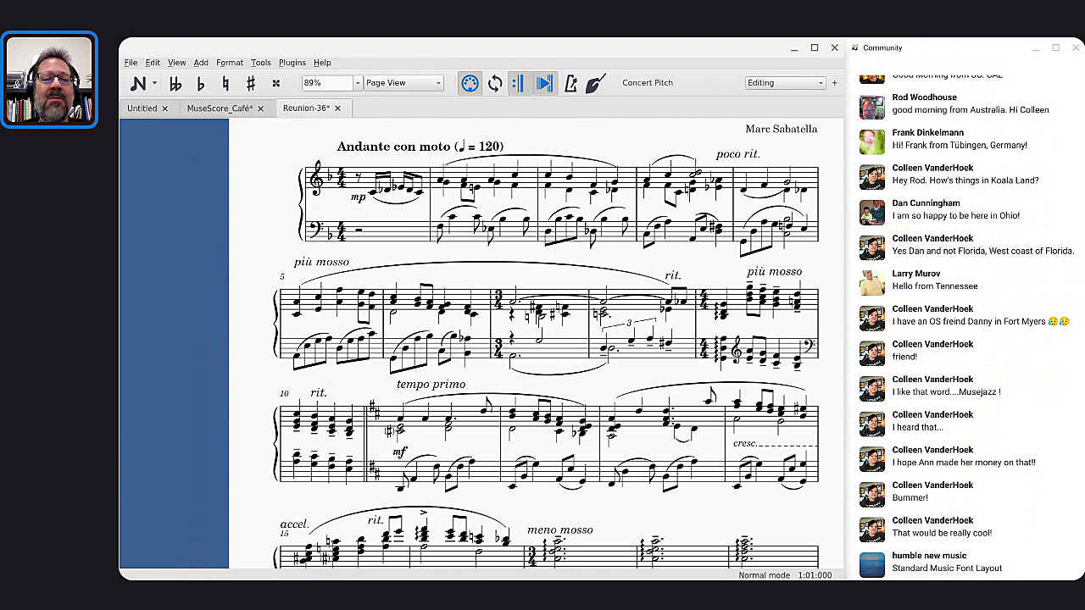
Examine how the Reunion score's systems read without repeated clefs and key signatures, from the title to the last system.
scroll(263, 273, down, 2)
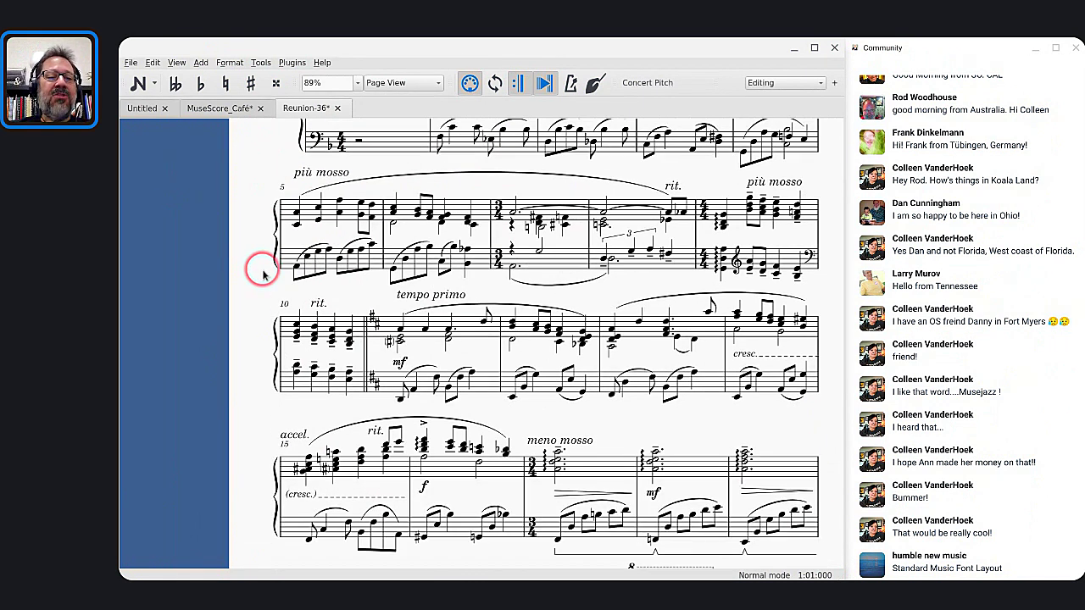
scroll(262, 273, up, 3)
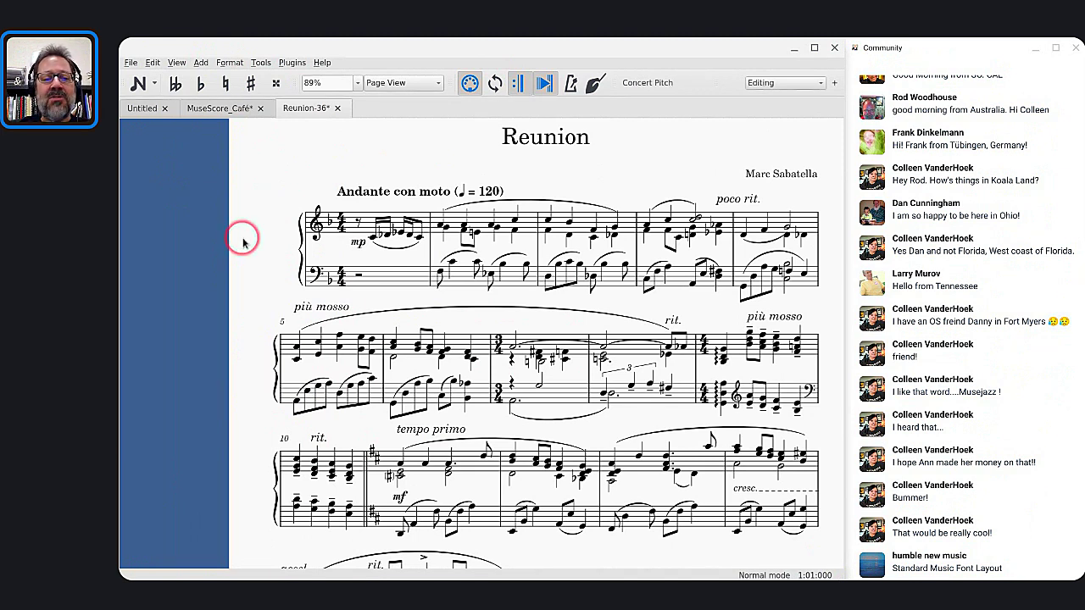
scroll(267, 260, up, 1)
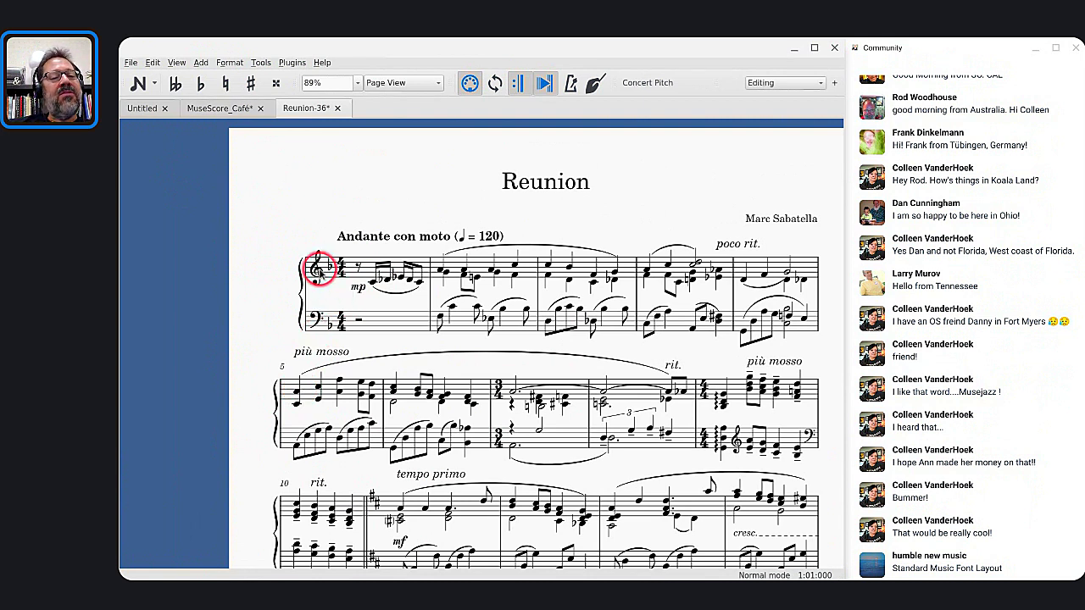
scroll(303, 413, down, 1)
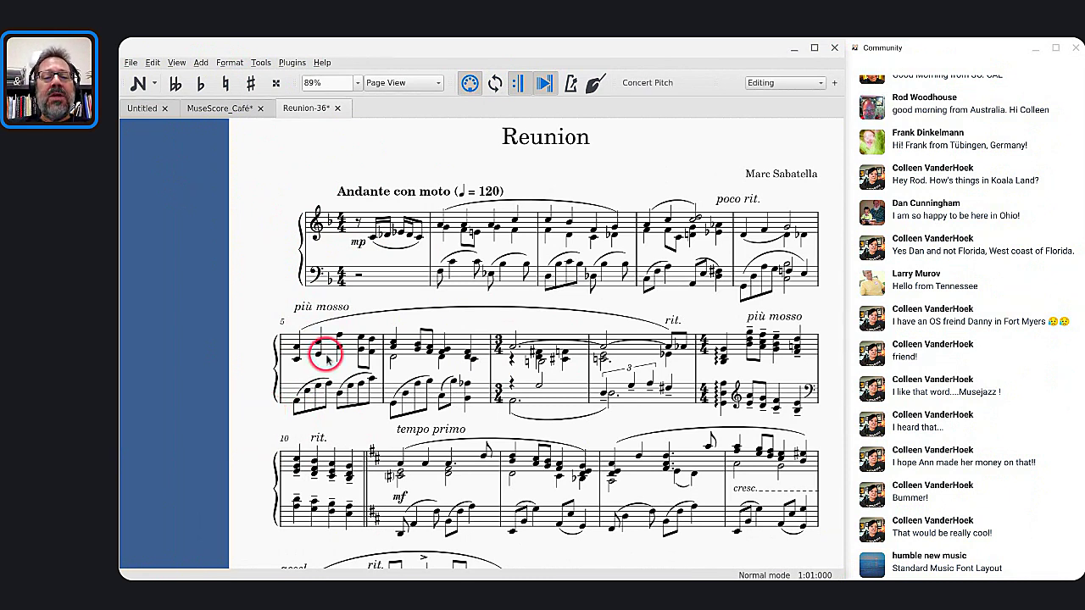
scroll(307, 356, down, 2)
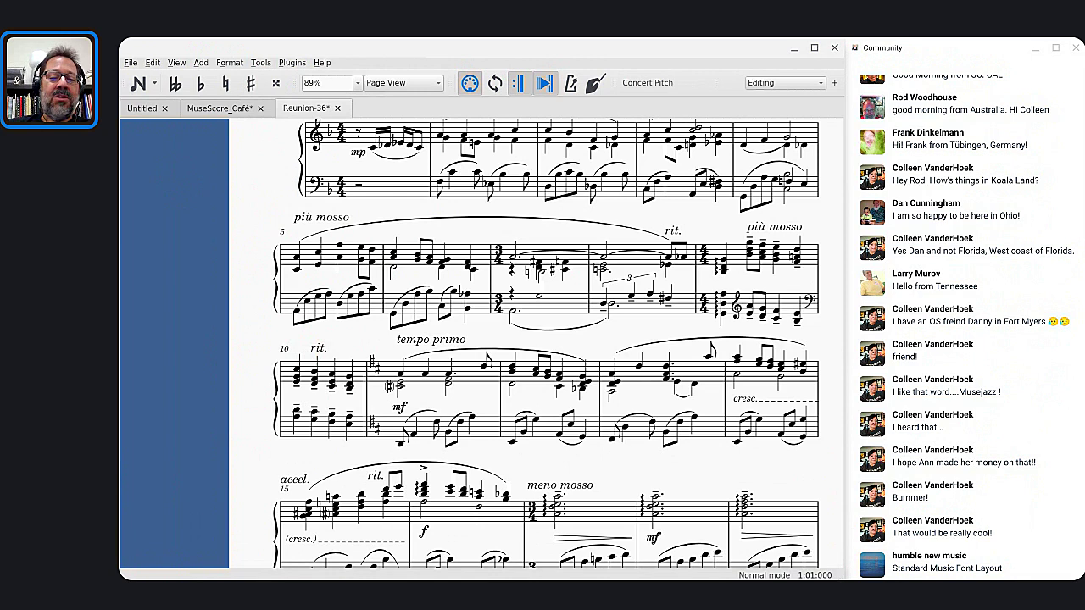
scroll(364, 230, up, 1)
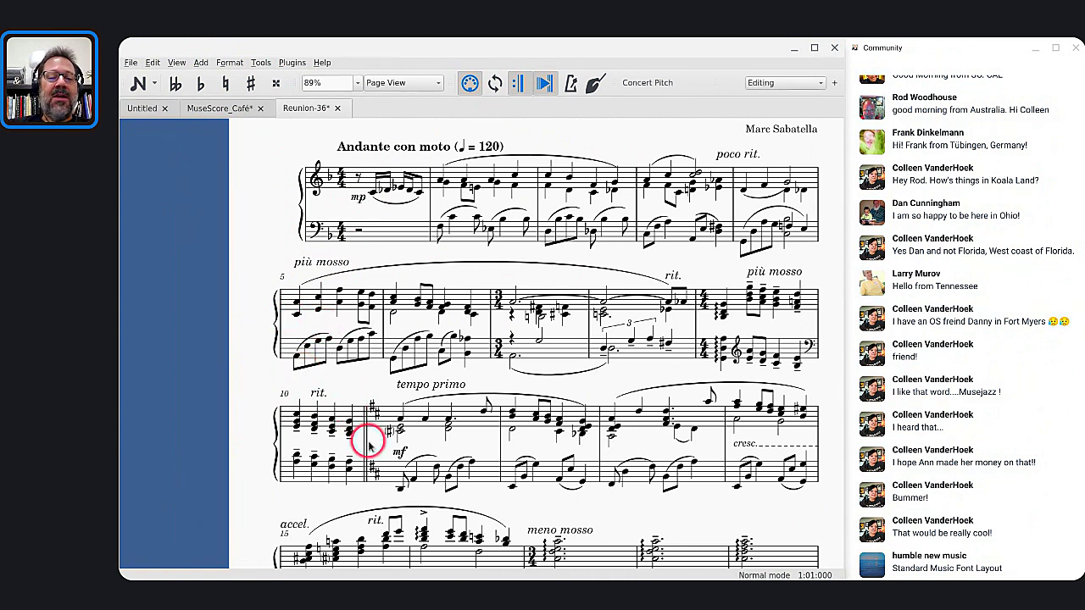
scroll(366, 438, down, 1)
scroll(373, 394, down, 5)
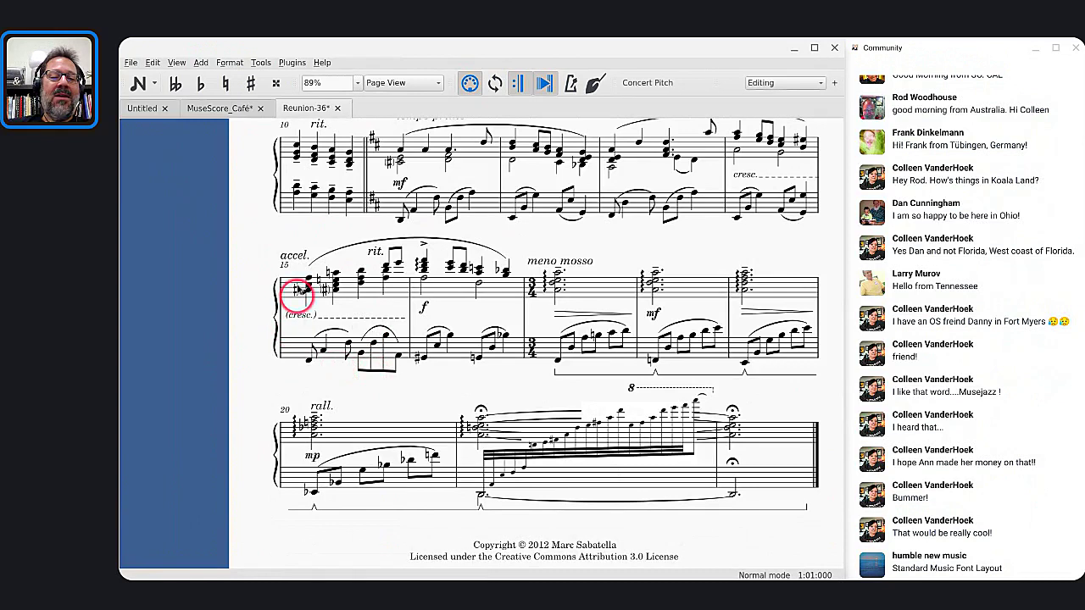
Select the upper-staff passage from the start of the second system through the first meno mosso measure.
click(467, 291)
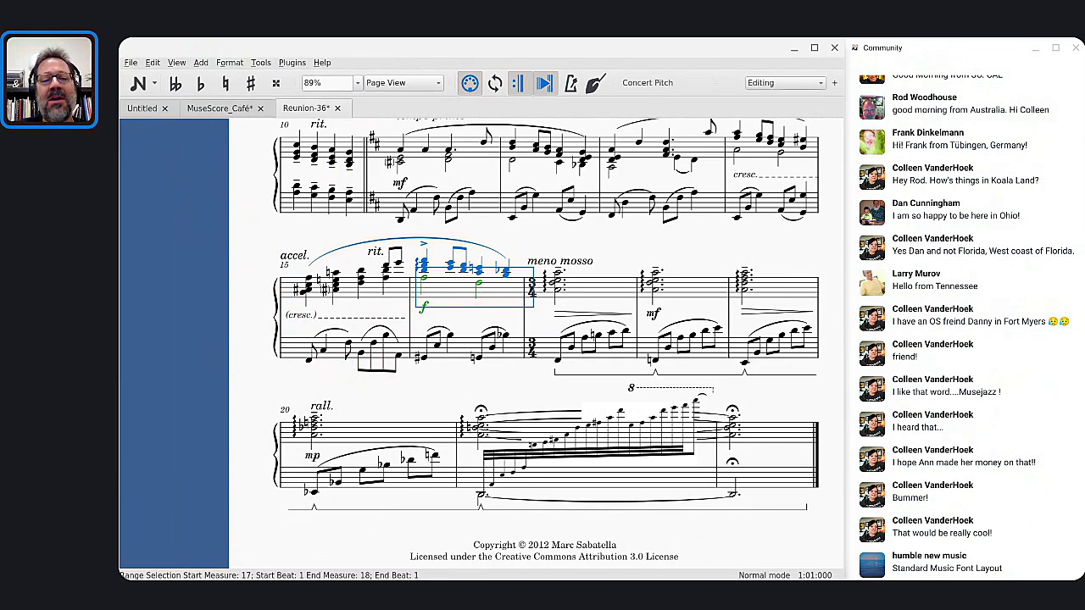
scroll(322, 381, up, 5)
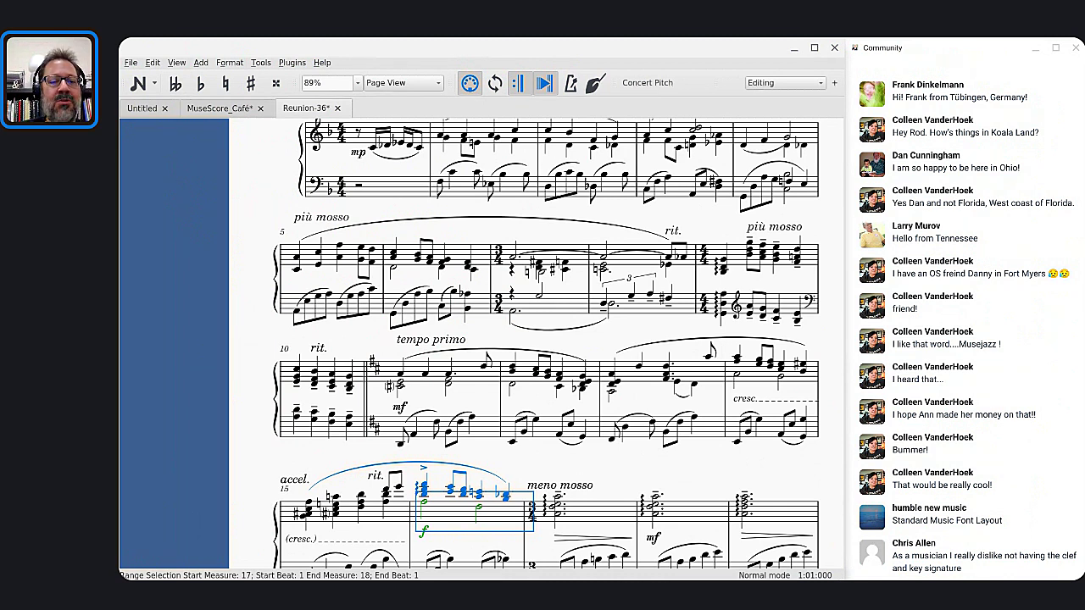
click(309, 254)
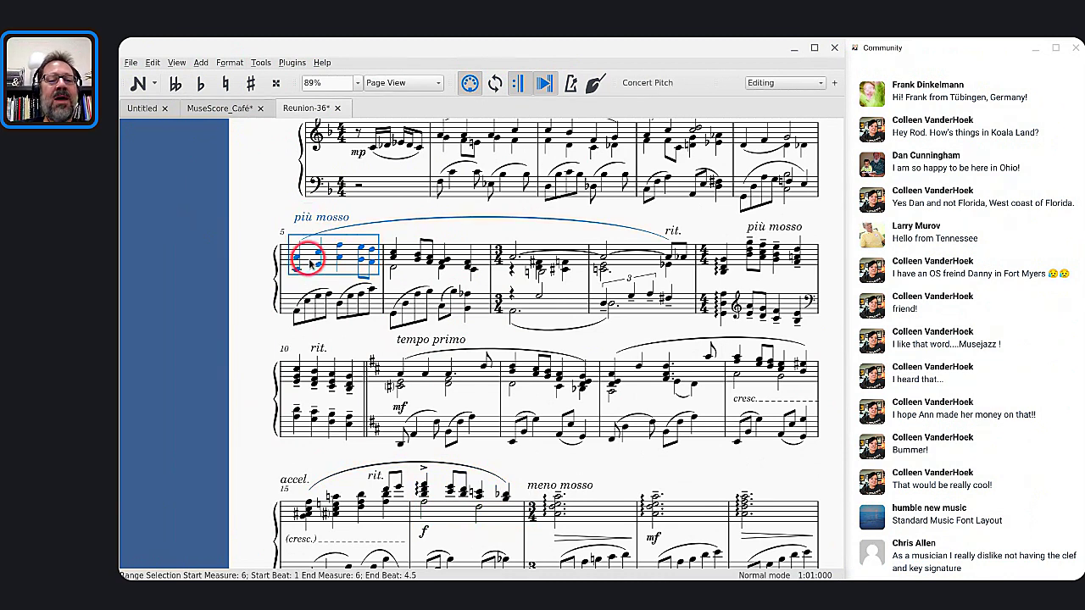
shift+click(606, 507)
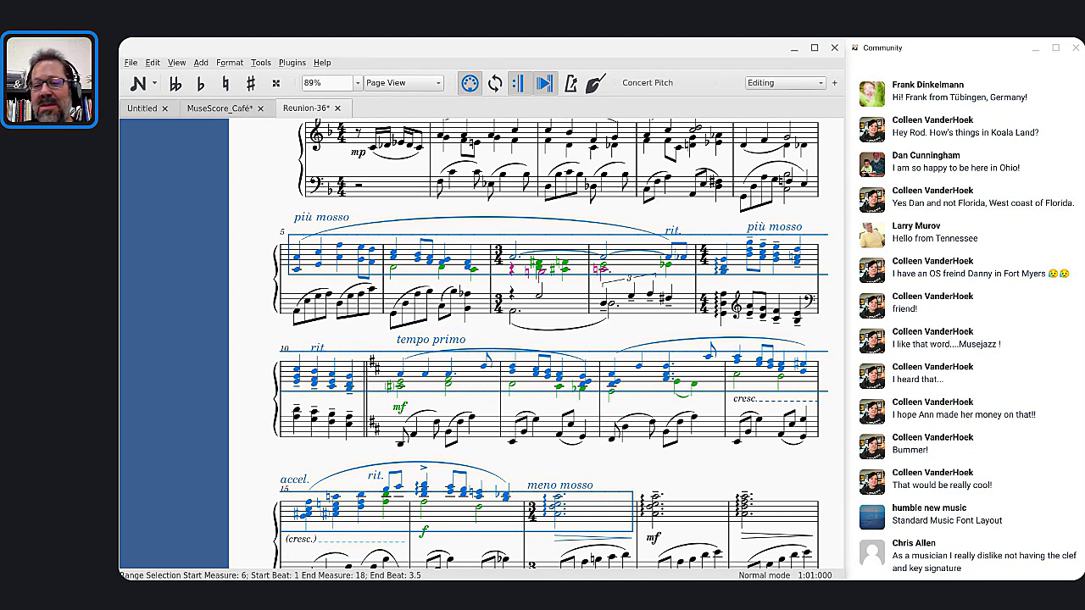
Open the score Reunion (lead sheet).mscz and dismiss the improved score style offer without applying it.
key(ctrl+o)
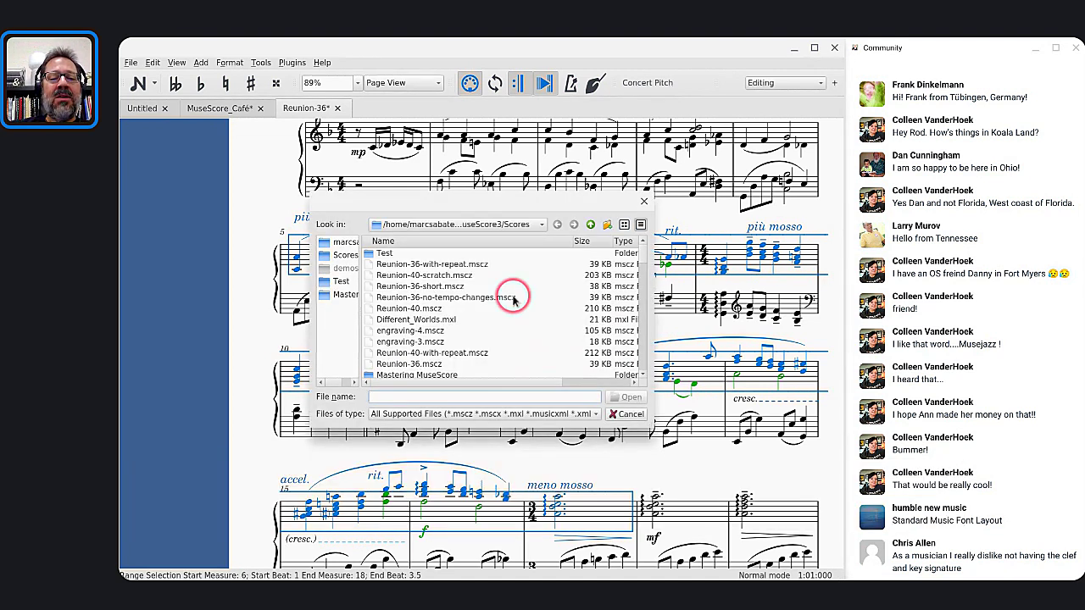
scroll(508, 296, down, 6)
scroll(513, 301, down, 3)
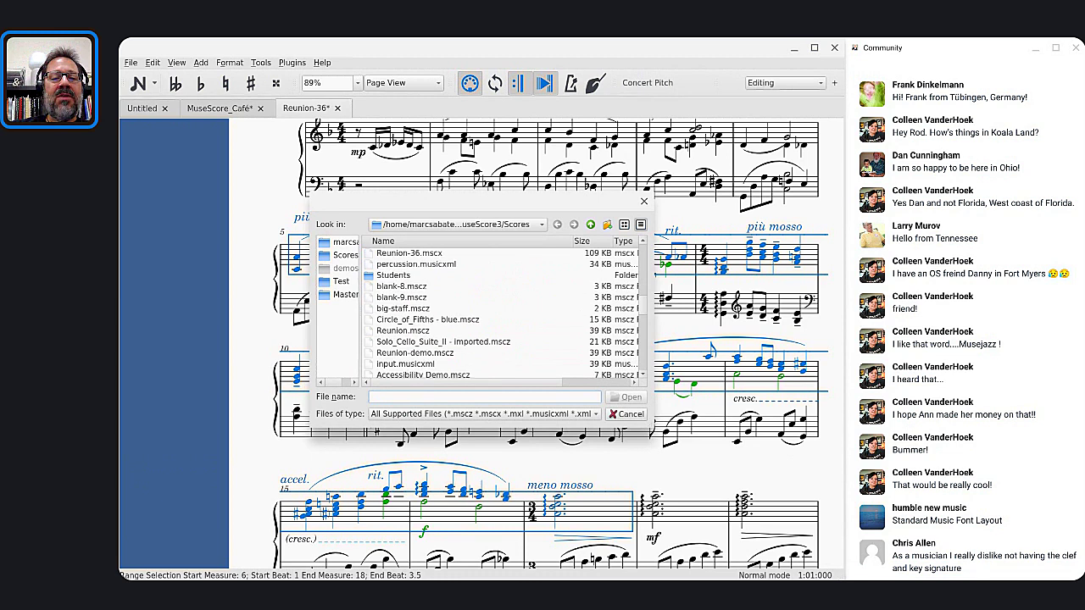
scroll(500, 314, down, 1)
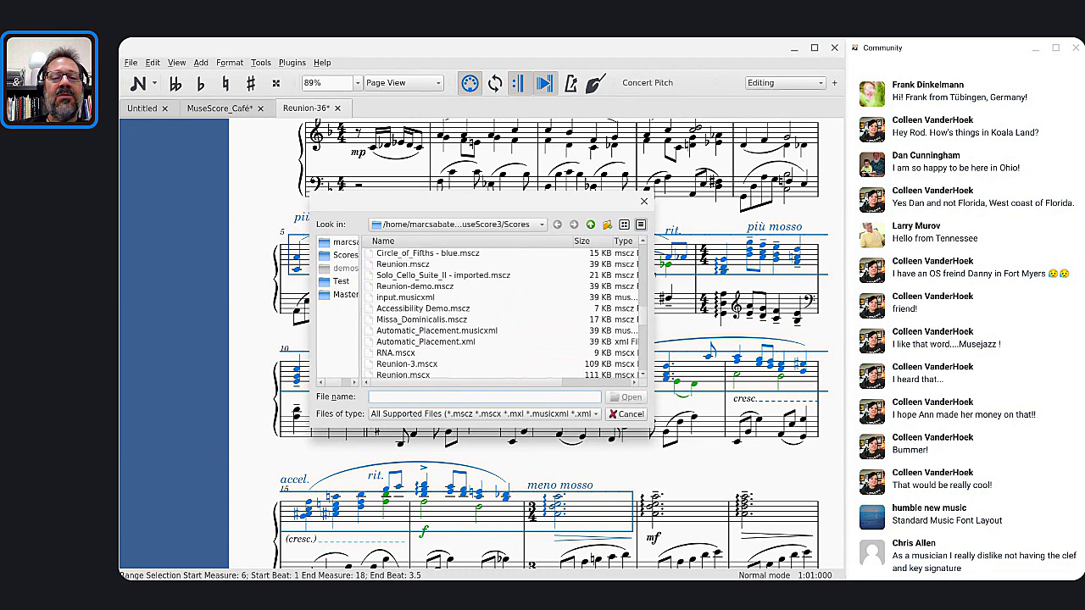
scroll(504, 314, down, 2)
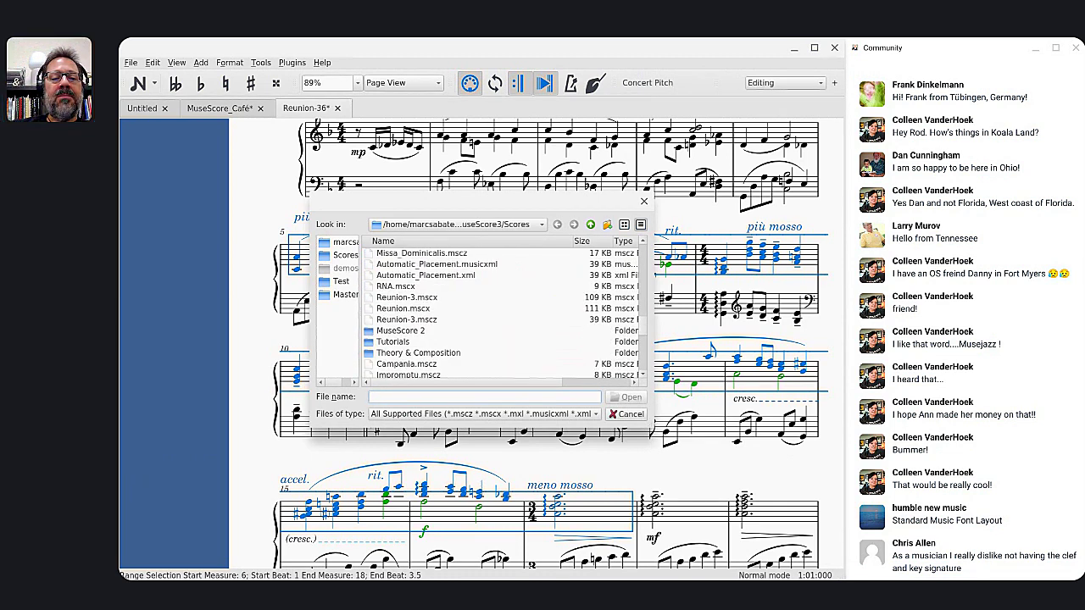
scroll(438, 327, down, 2)
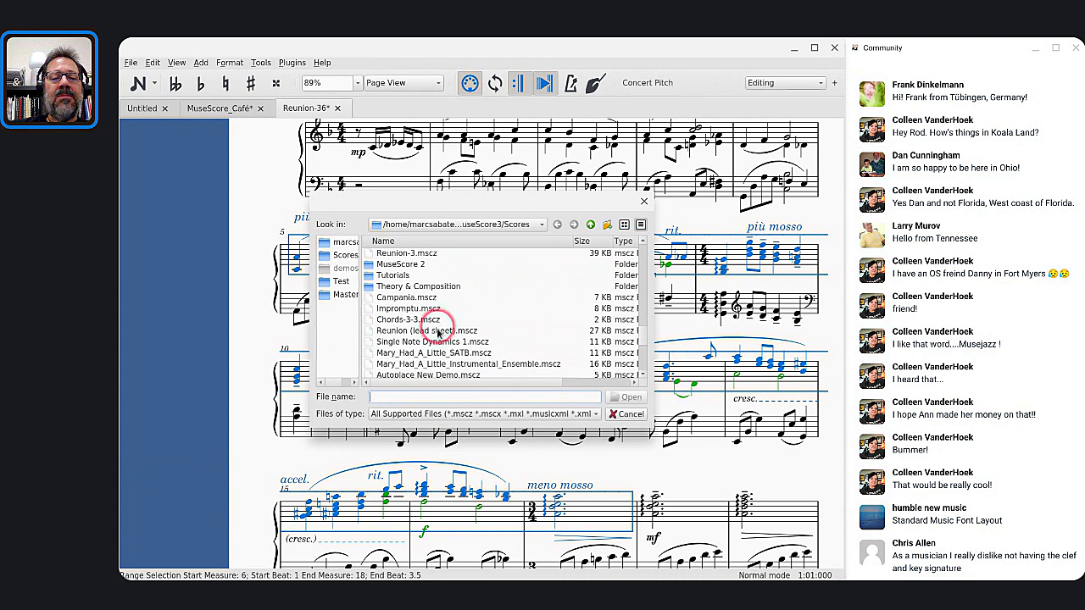
click(438, 333)
click(631, 397)
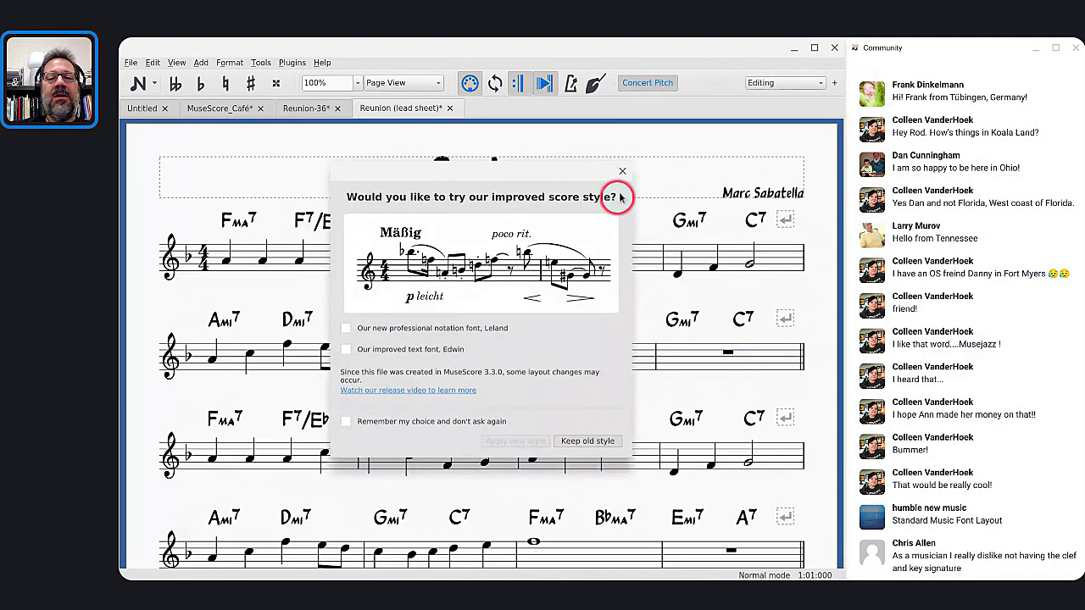
click(622, 173)
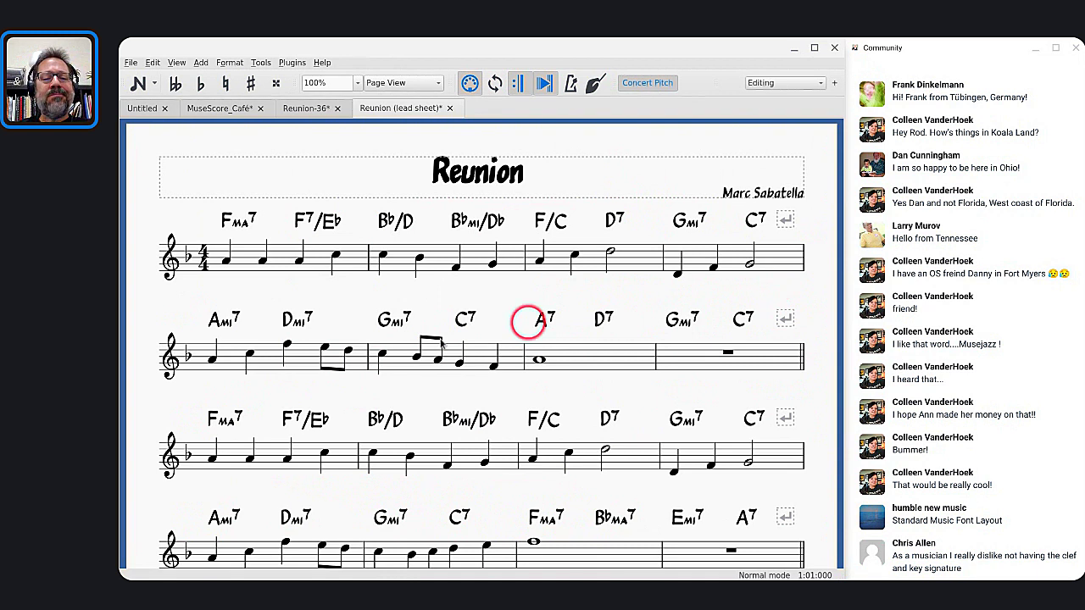
Look through the Reunion lead sheet from the title down to the lower systems, checking the start of each one.
key(alt+Tab)
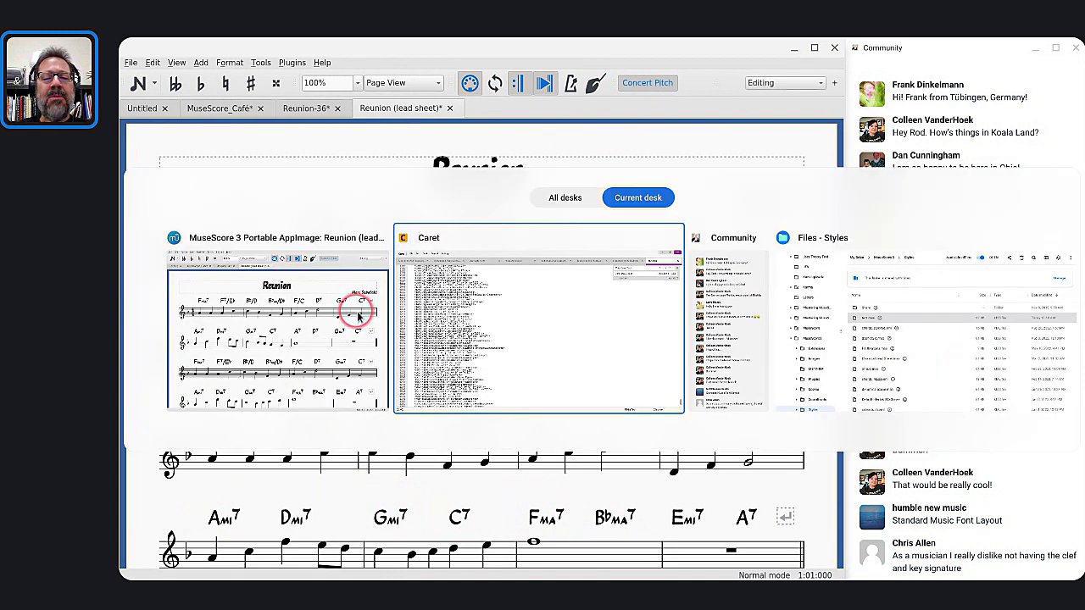
key(alt+shift+Tab)
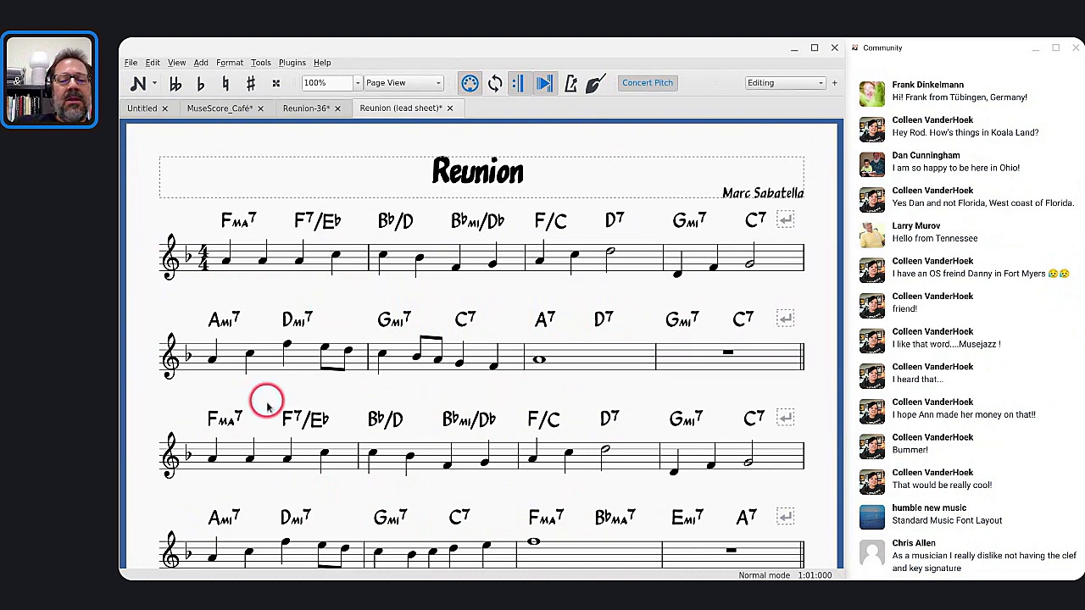
scroll(262, 406, down, 1)
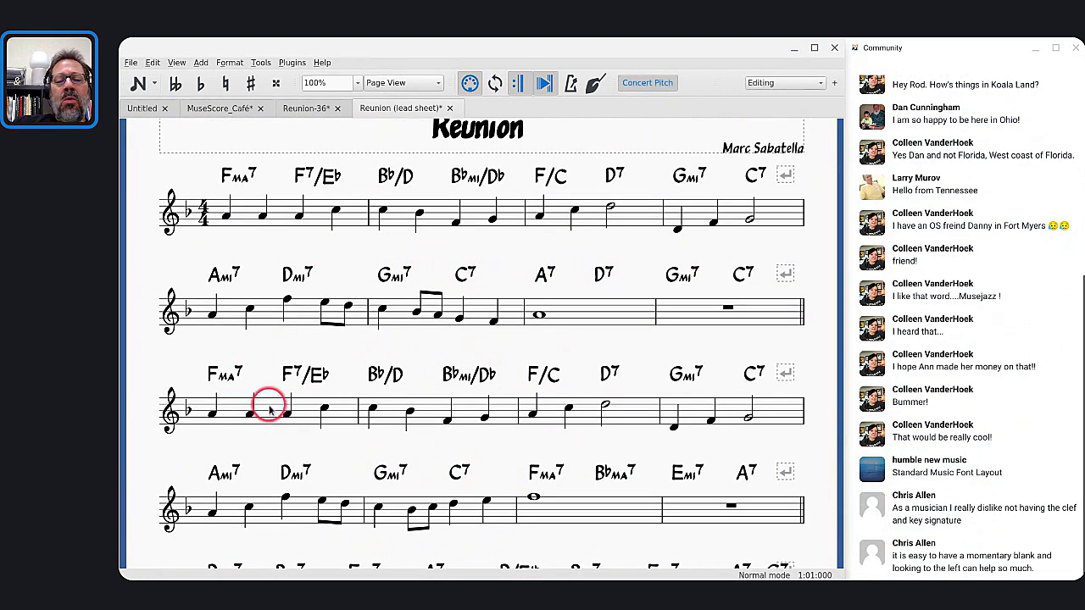
scroll(363, 417, down, 3)
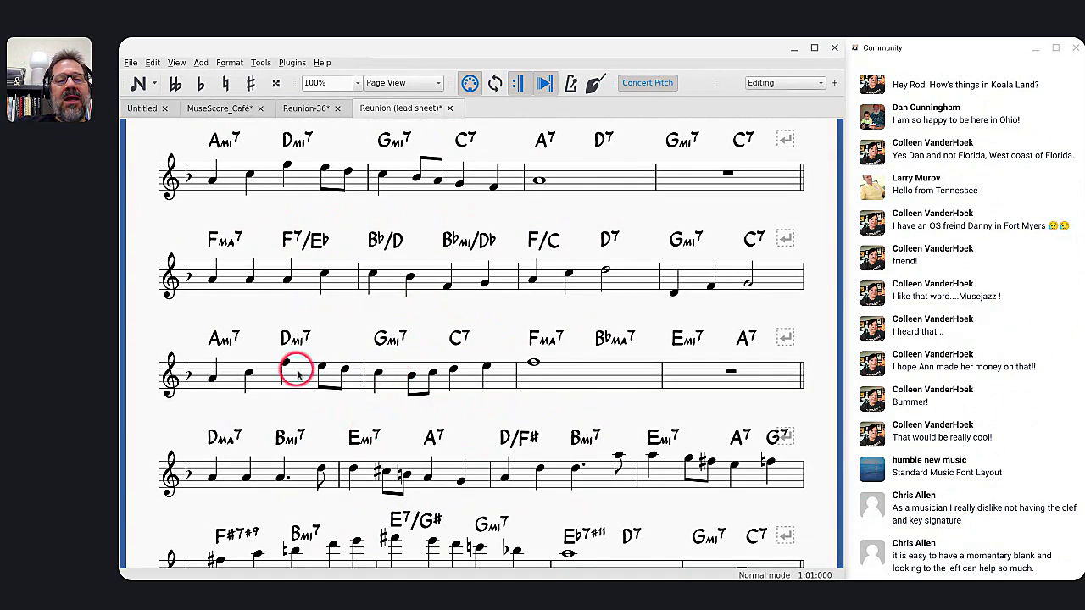
Check the layout stretch in the measure properties of measures 13 to 16 and close without applying anything.
click(394, 382)
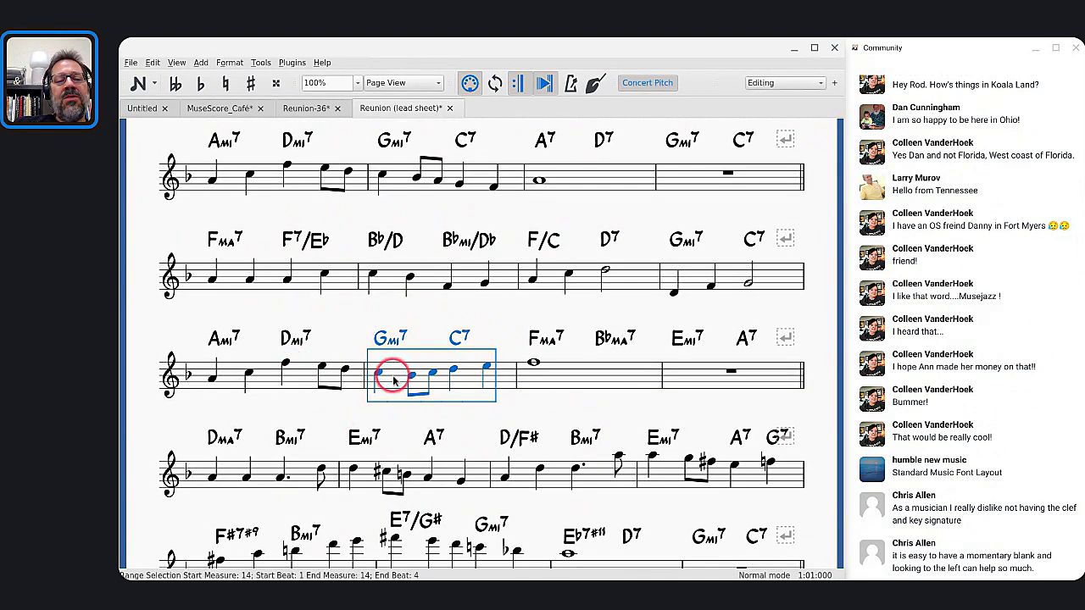
click(551, 378)
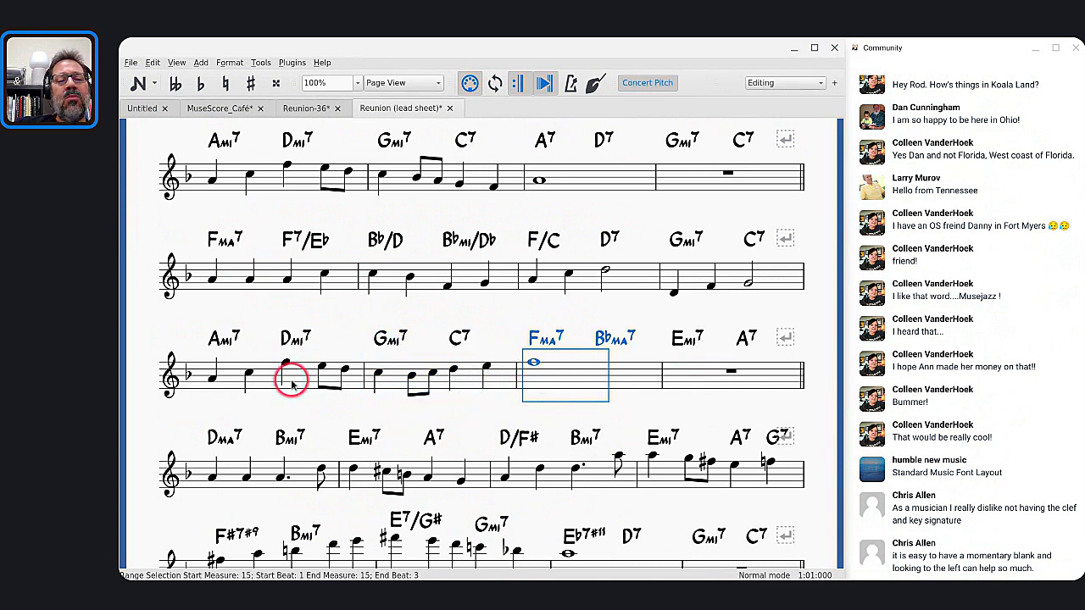
click(470, 378)
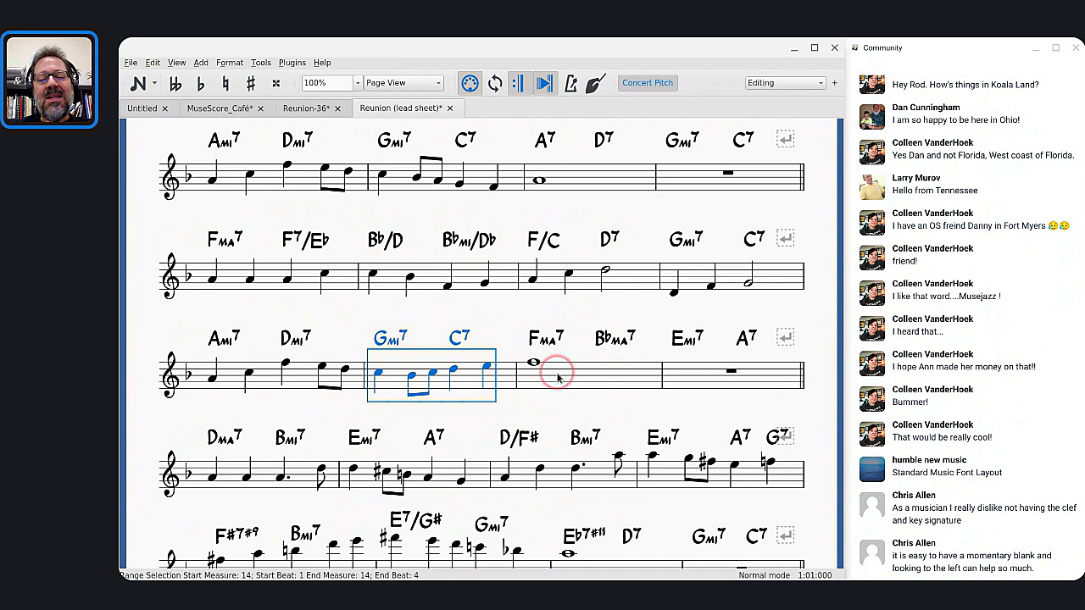
right_click(298, 373)
click(333, 544)
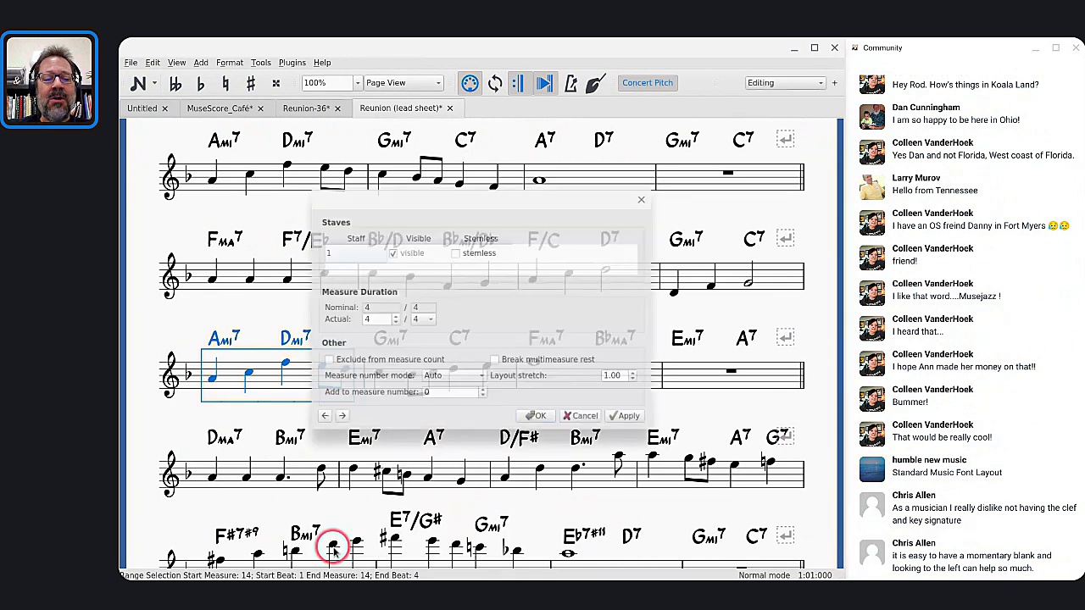
click(340, 416)
click(340, 418)
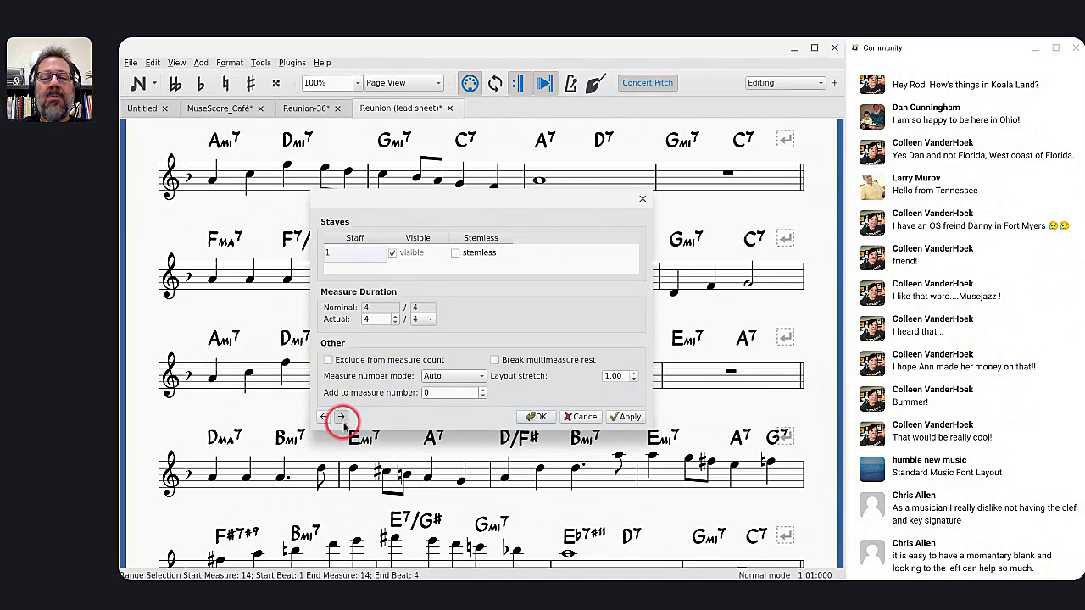
click(574, 416)
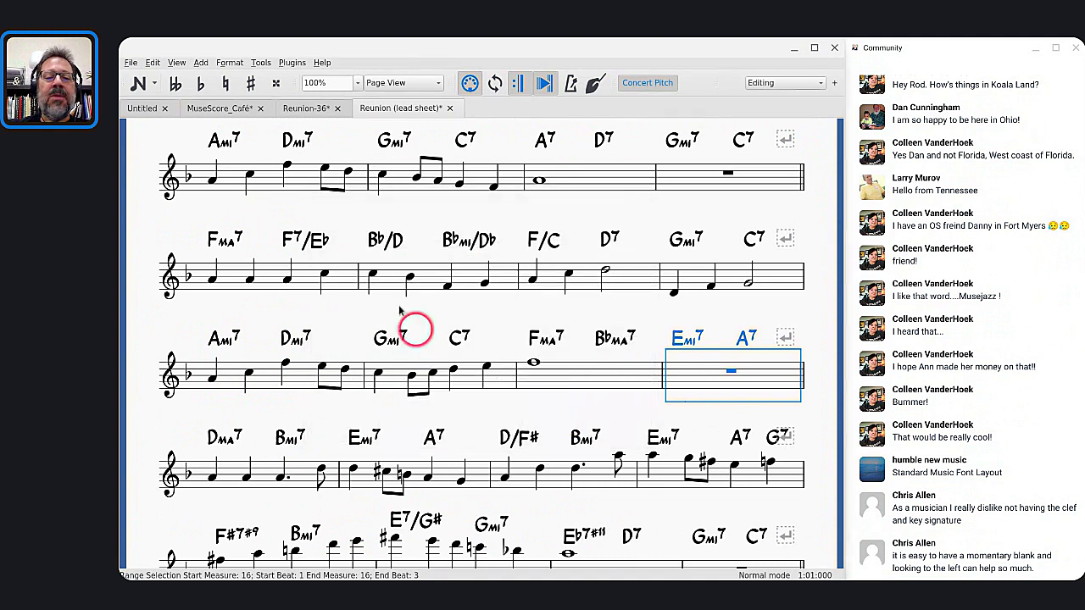
Try a minimum measure width of 5.00sp in the Measure style settings, then discard the change.
click(227, 63)
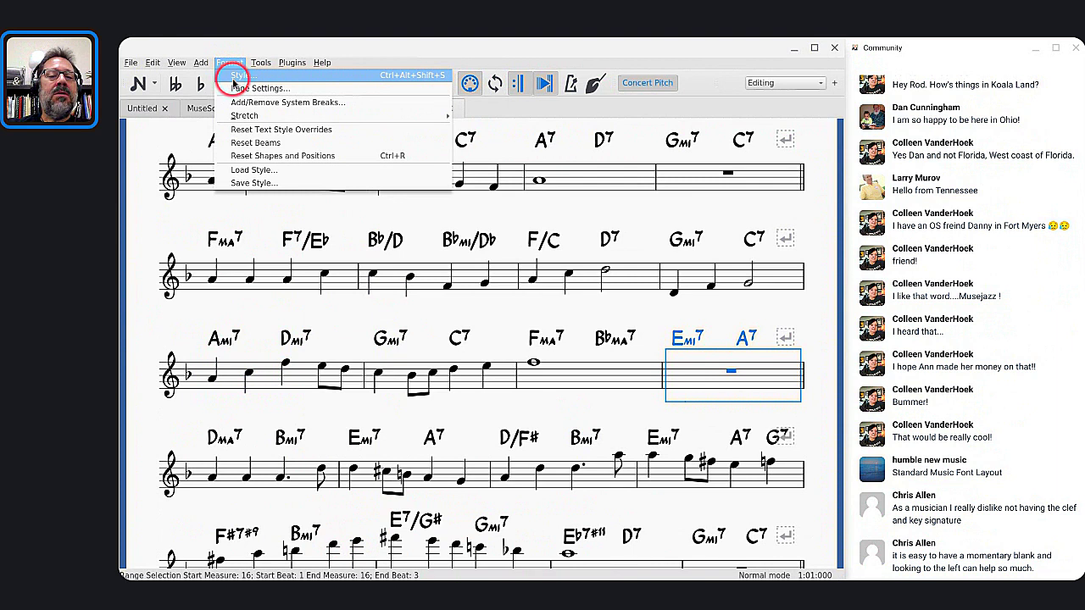
click(236, 76)
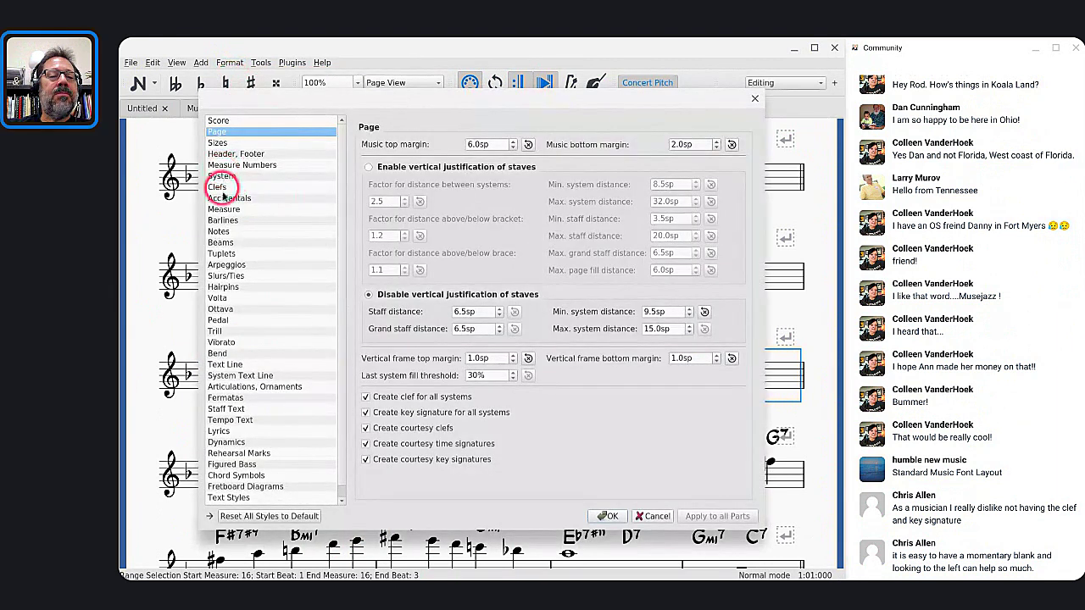
click(222, 210)
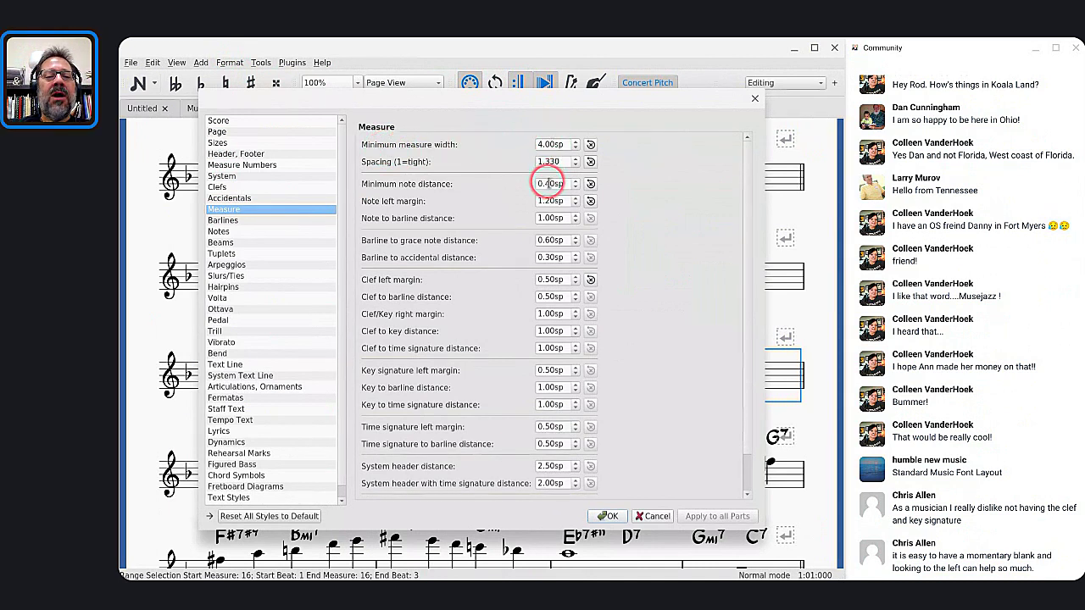
click(575, 141)
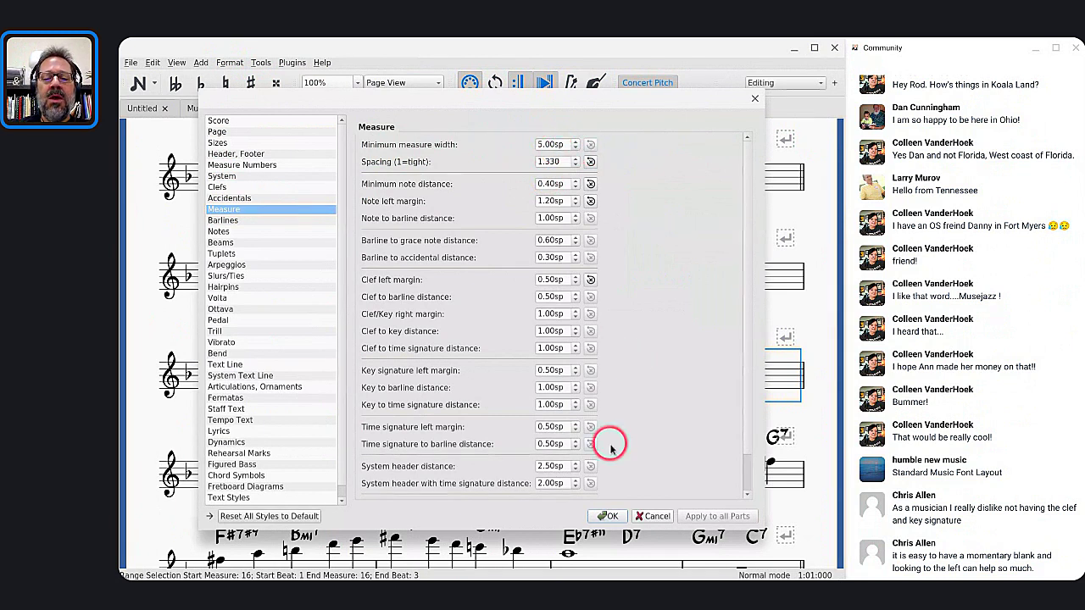
click(642, 516)
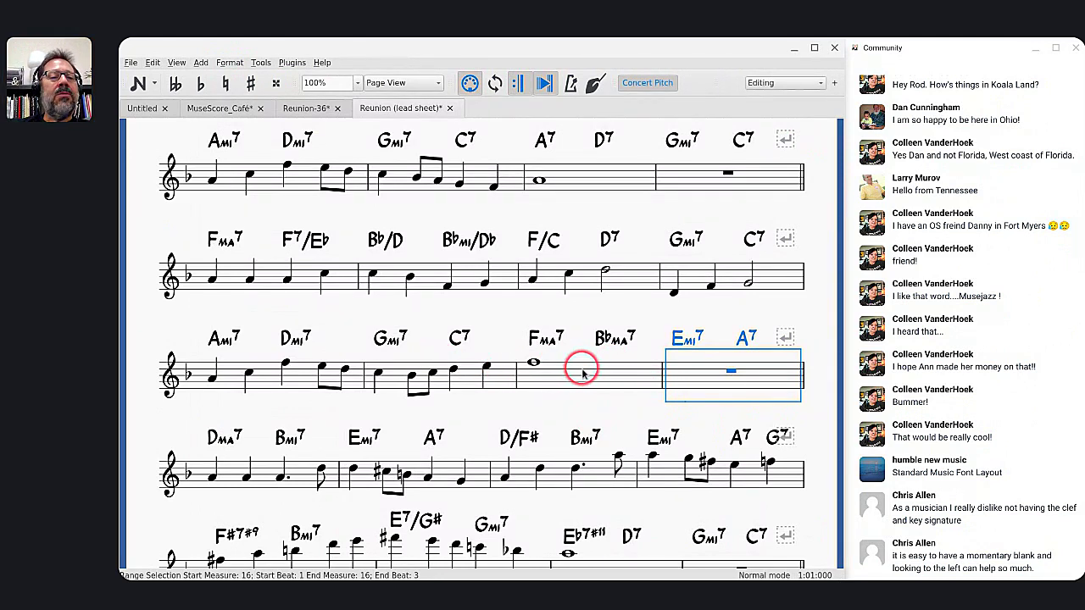
click(153, 63)
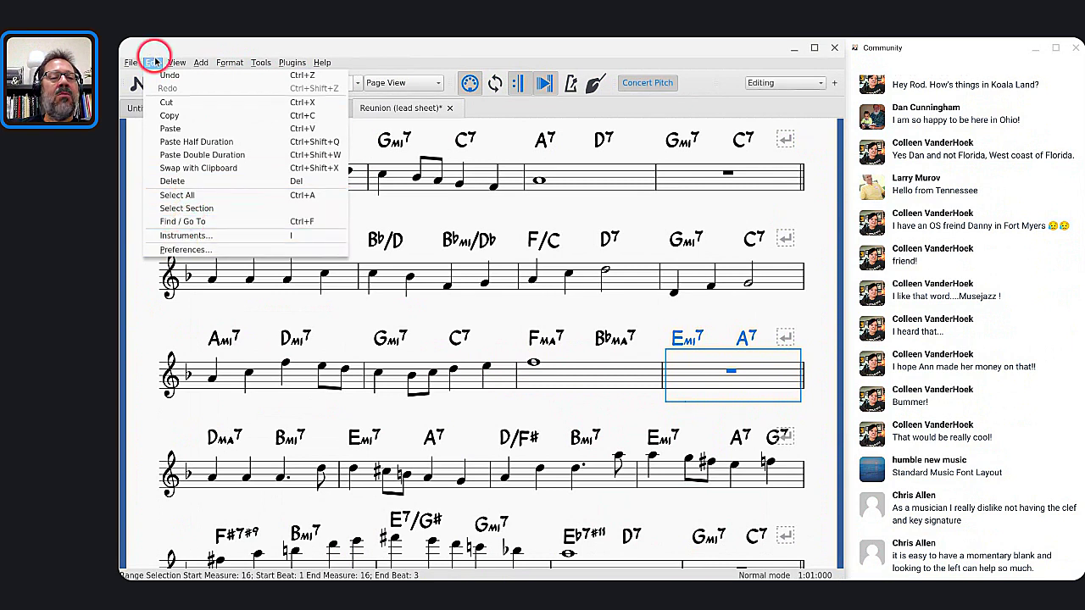
mouse_move(175, 63)
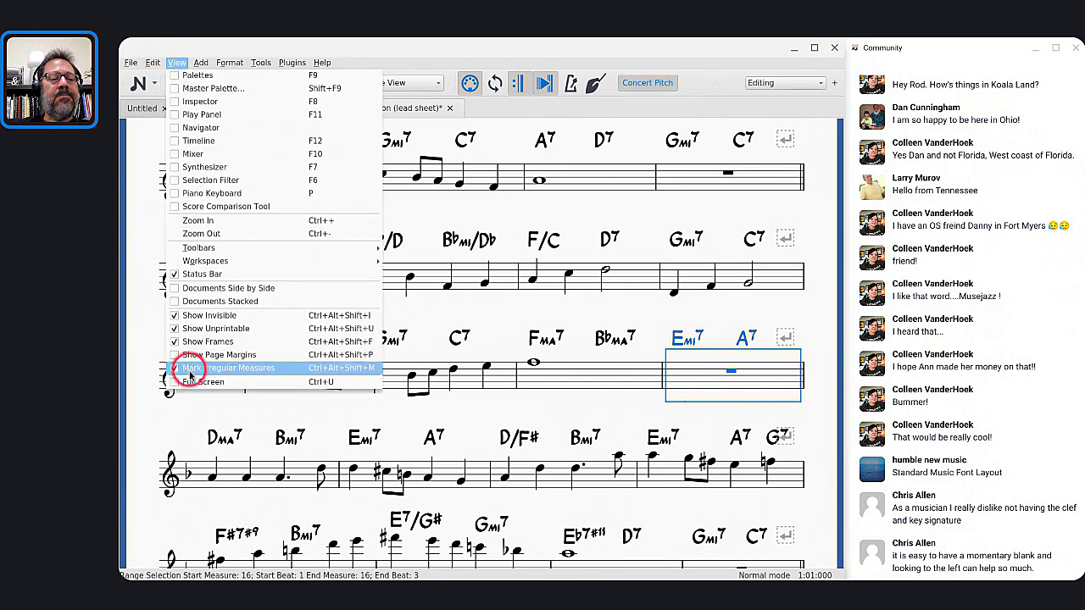
click(513, 310)
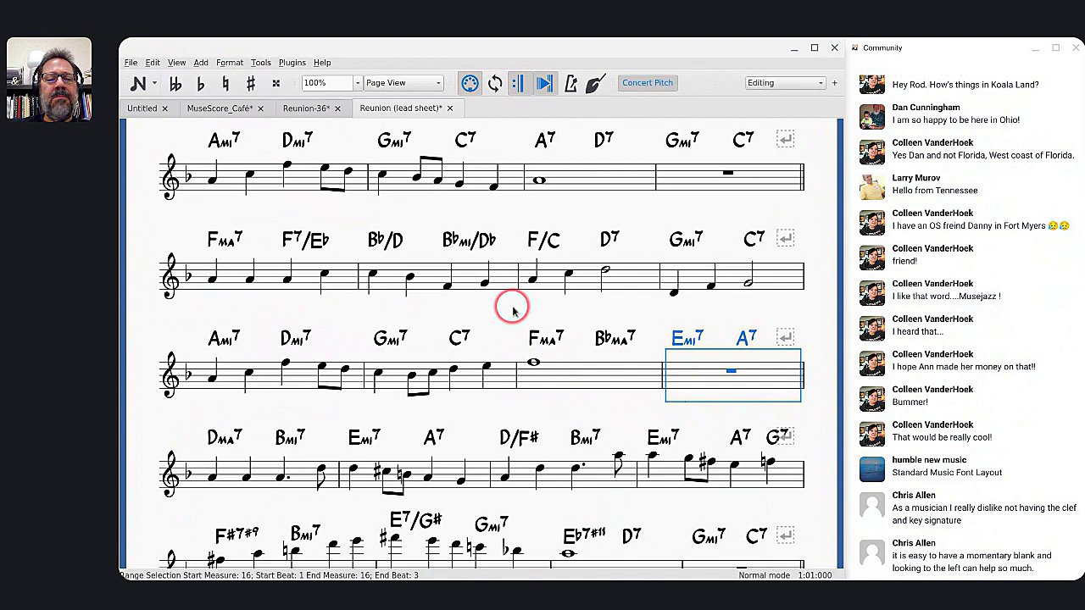
scroll(513, 309, down, 3)
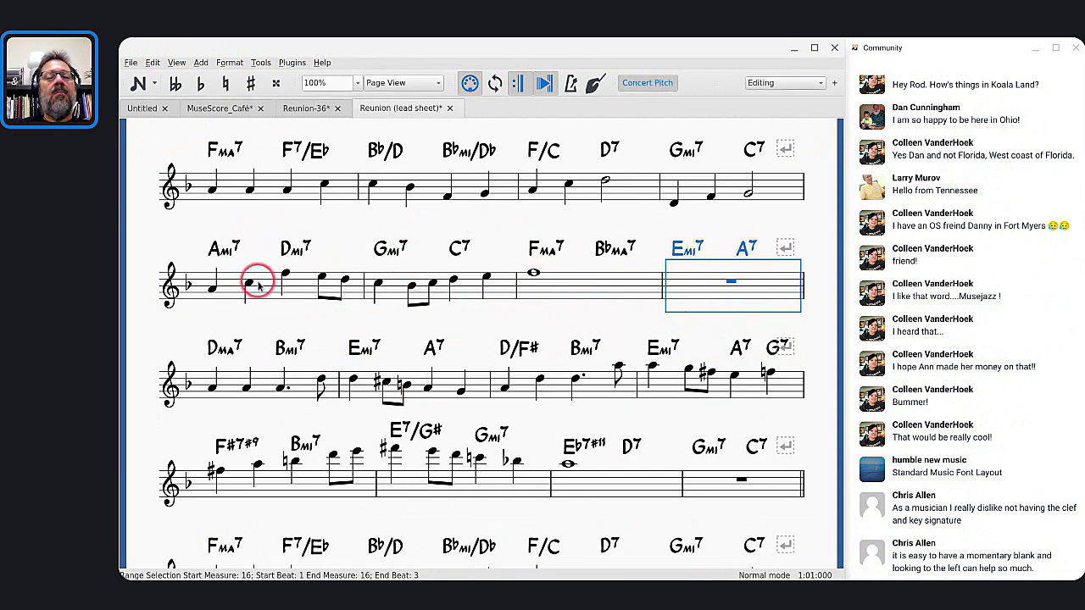
scroll(256, 283, up, 2)
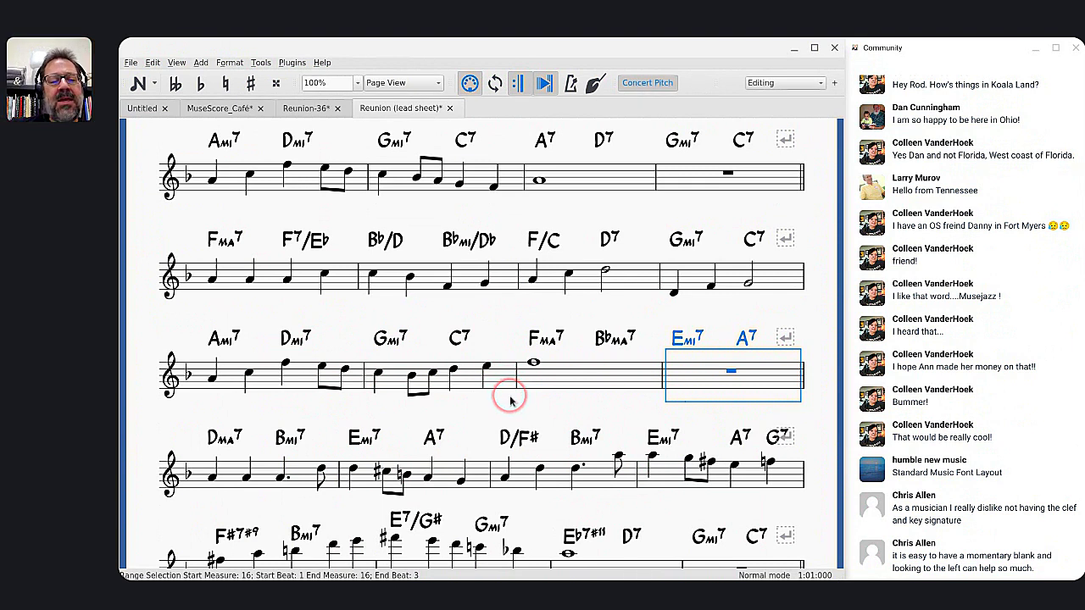
Select the whole system from measure 13 to 16, then the first measure of the system below it.
click(227, 381)
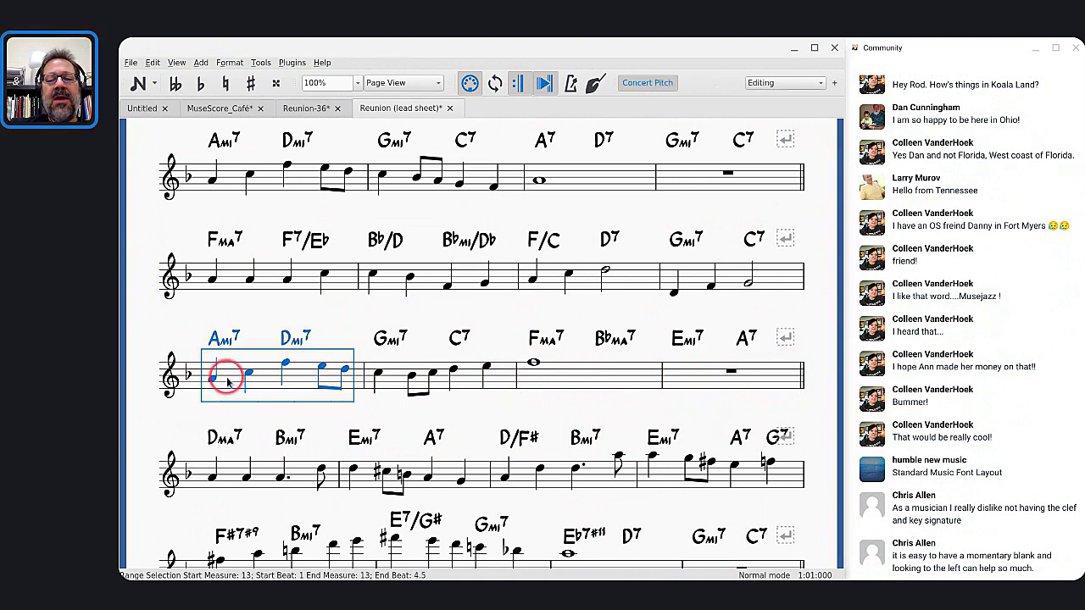
shift+click(699, 373)
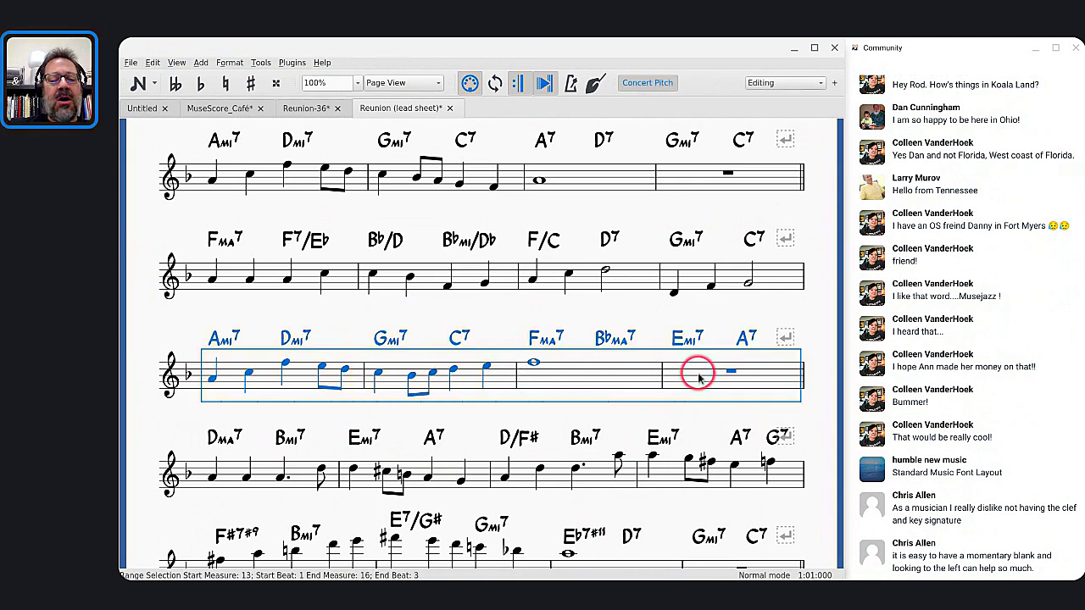
click(288, 483)
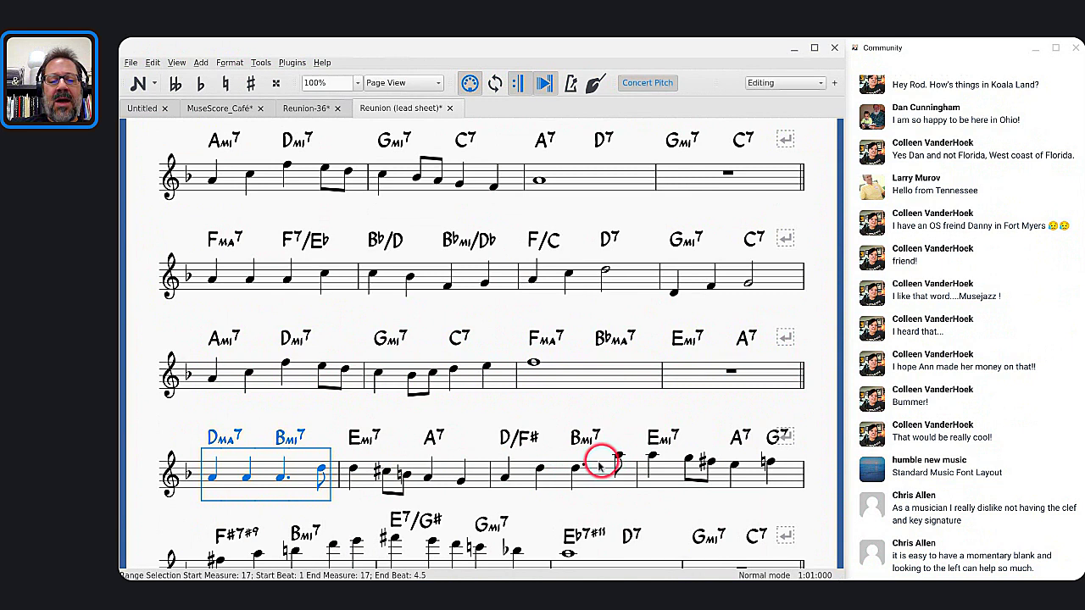
scroll(383, 476, down, 2)
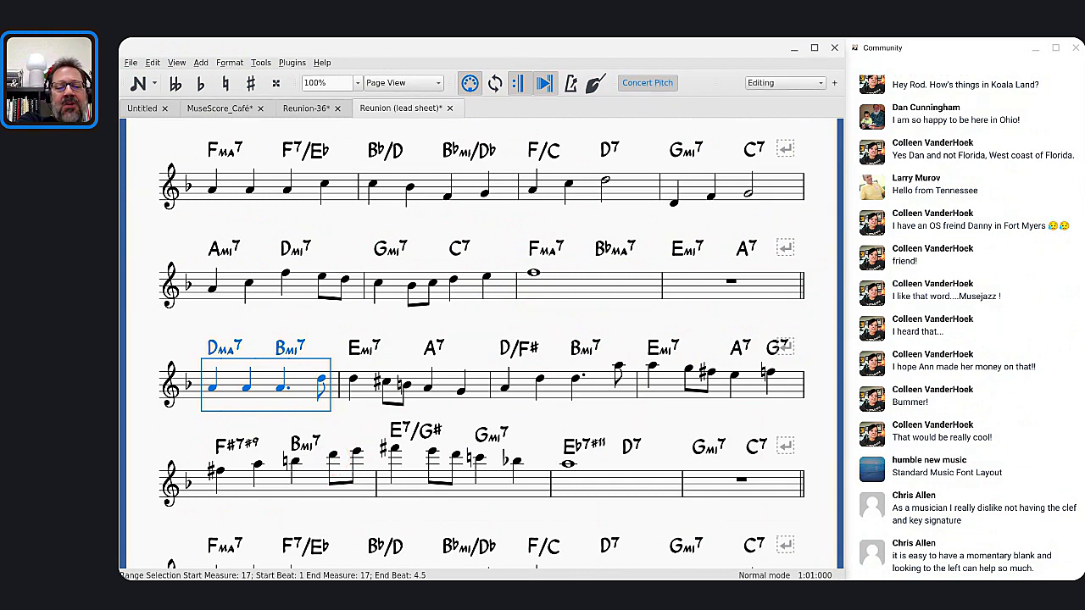
Select the beamed eighth-note pair in measure 13, then the one in measure 14, to compare their spacing.
click(322, 288)
click(321, 285)
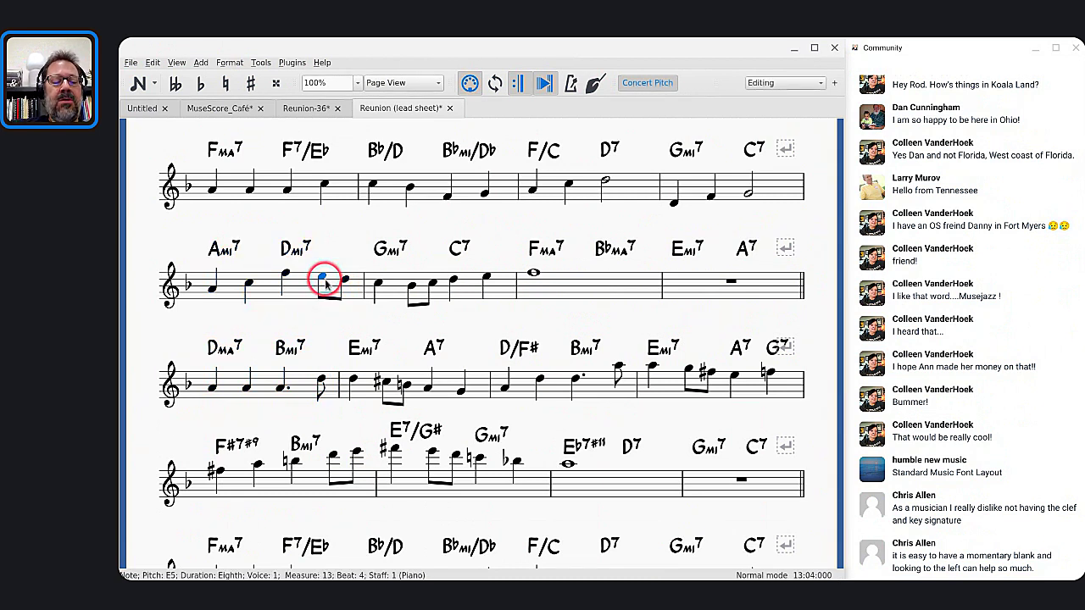
key(shift+Right)
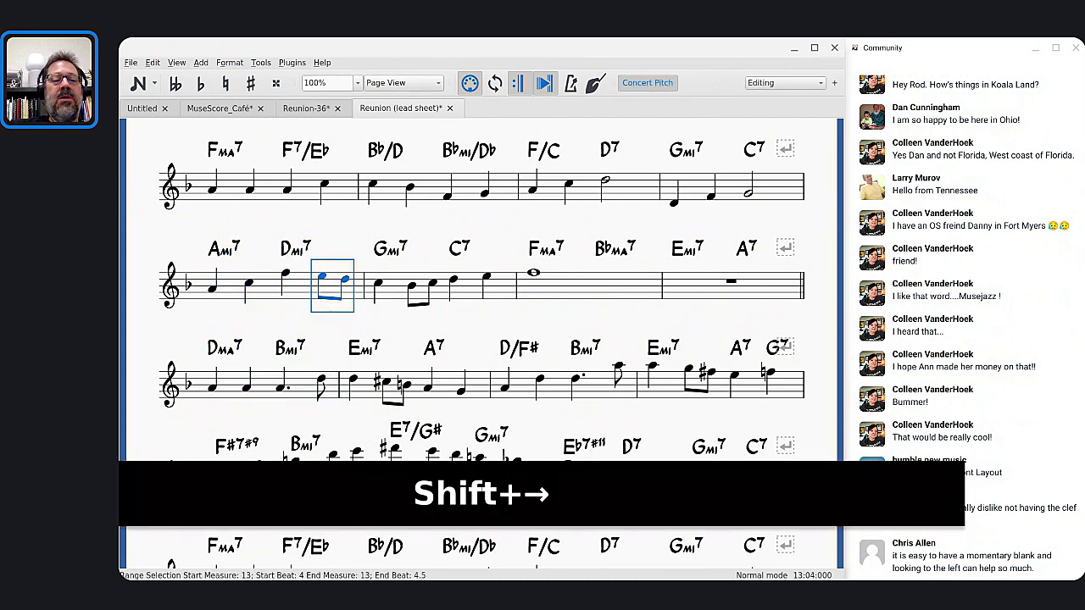
click(410, 291)
key(shift+Right)
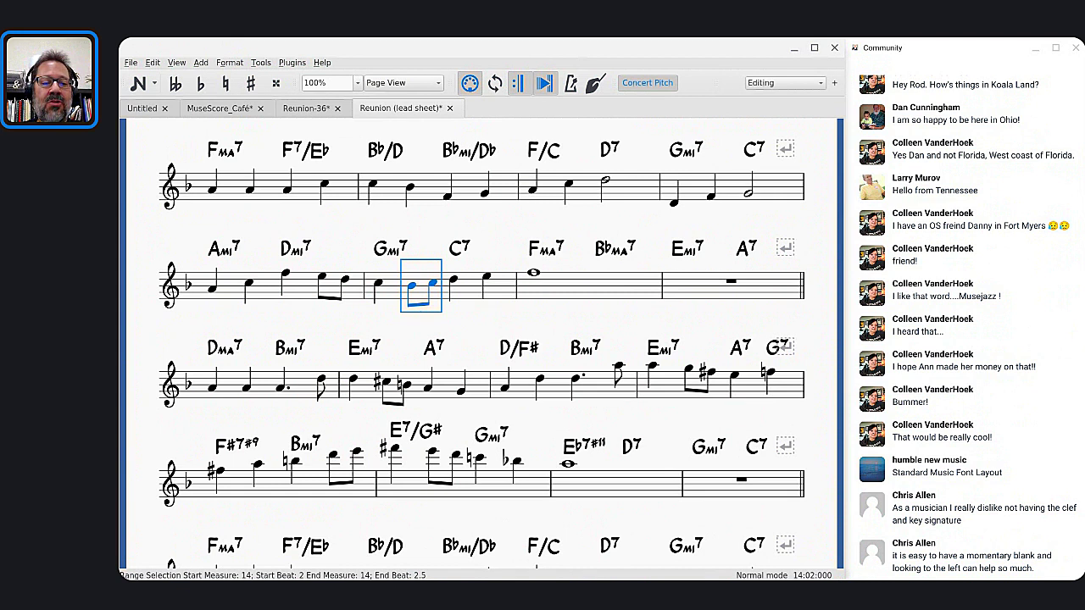
Fill measure 14 from its first beat with eight eighth notes alternating C and B-flat, then leave note input.
click(378, 286)
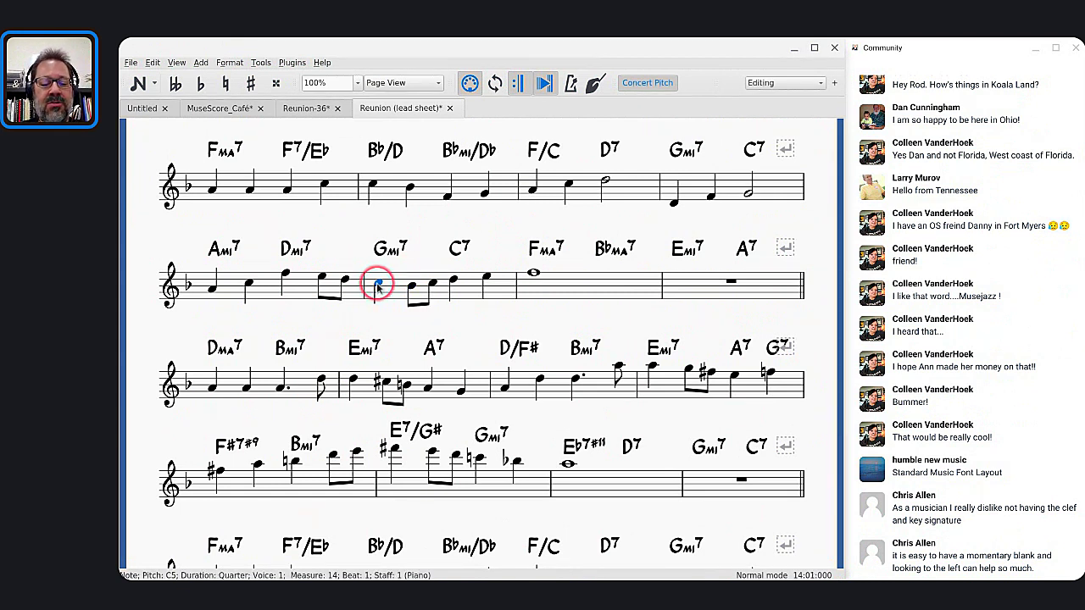
key(4)
key(c)
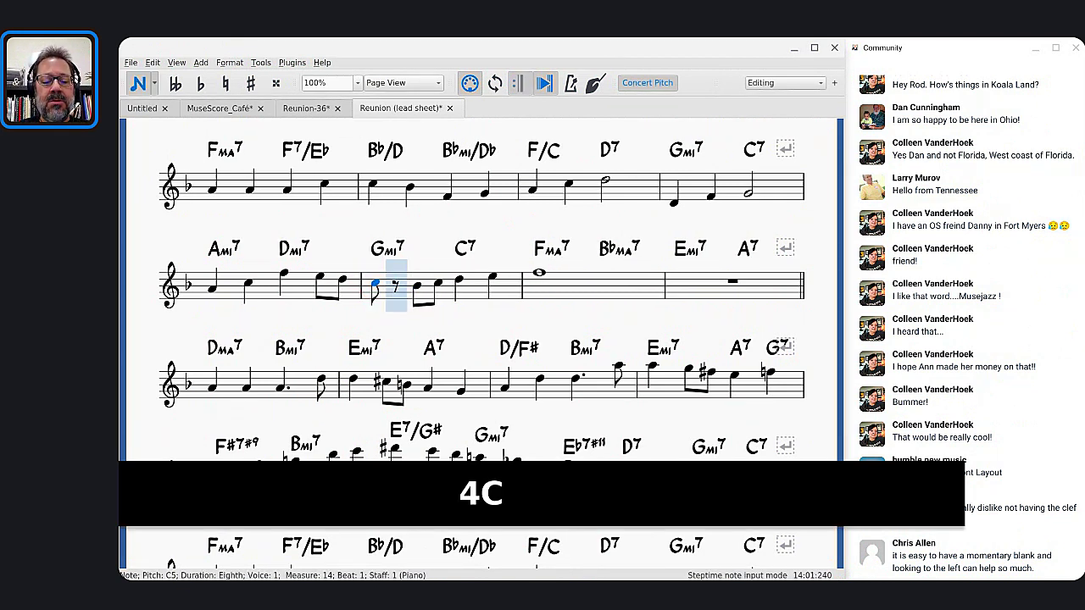
key(b)
key(c)
key(b)
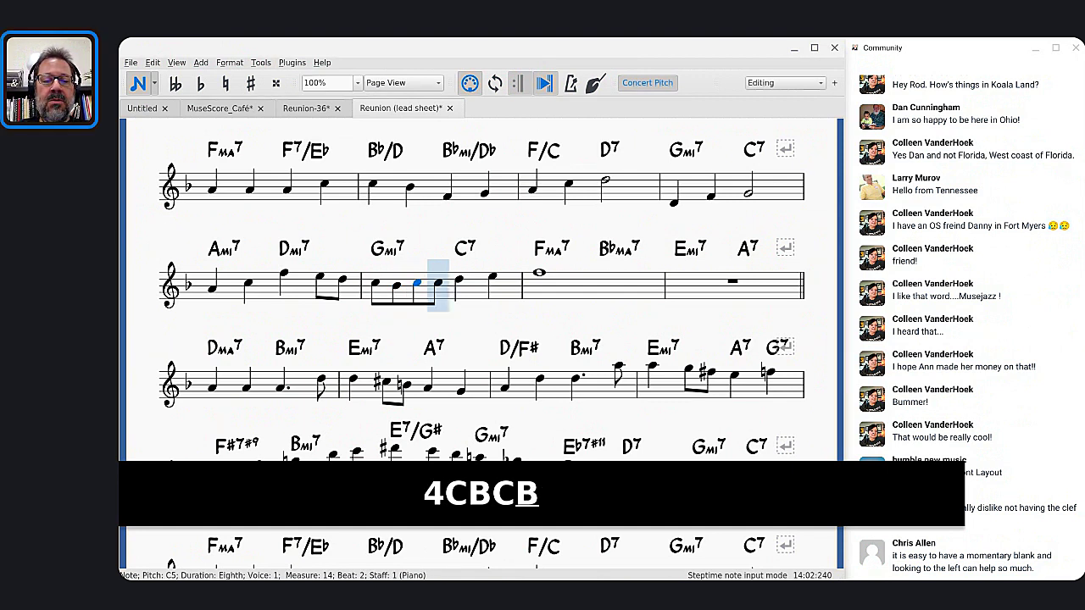
key(c)
key(b)
key(c)
key(b)
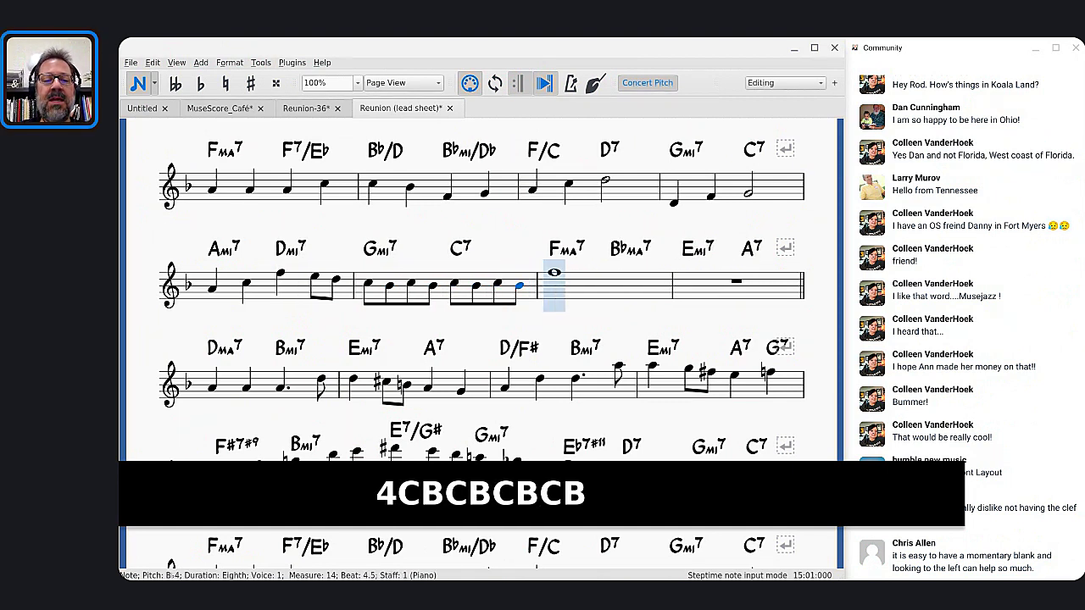
key(Escape)
Select the eighth-note measure 14, then measure 13, to compare how wide the two measures are spaced.
click(312, 287)
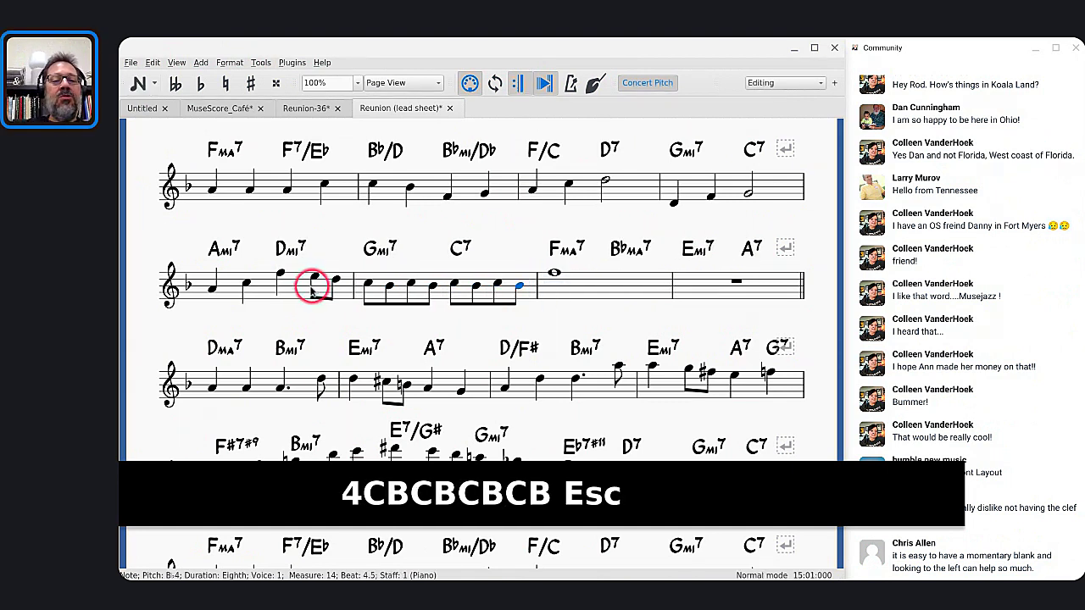
click(432, 295)
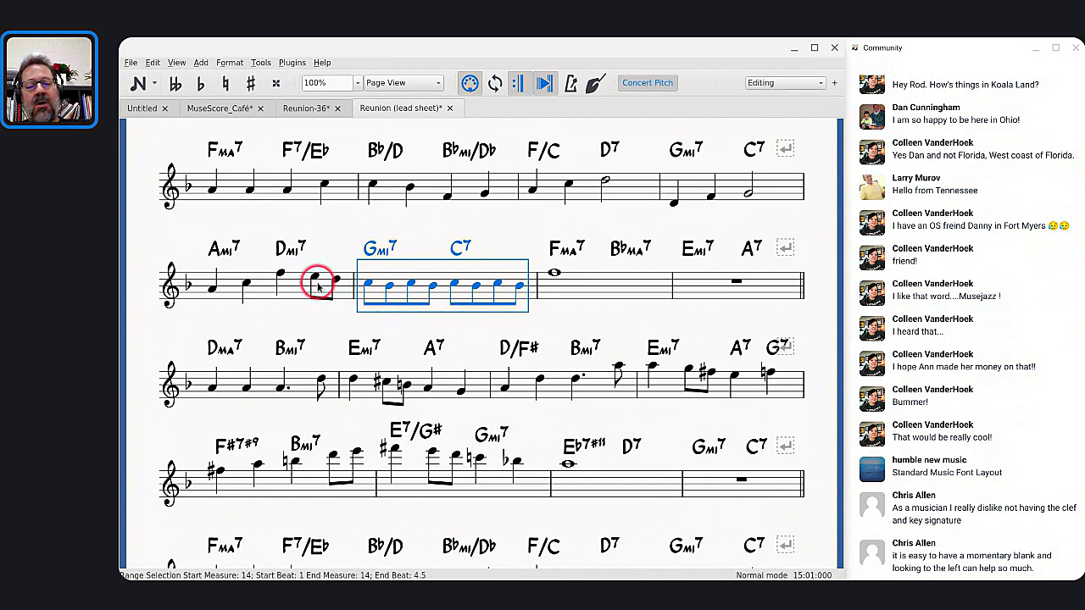
click(734, 268)
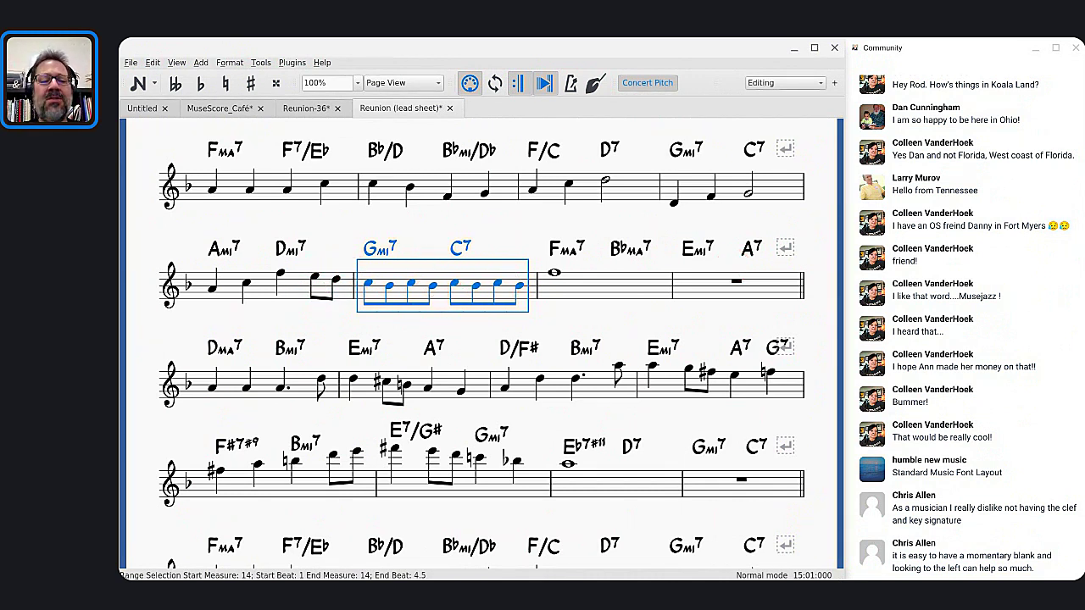
mouse_move(662, 275)
mouse_down()
mouse_move(376, 249)
mouse_move(441, 297)
mouse_move(260, 295)
mouse_up()
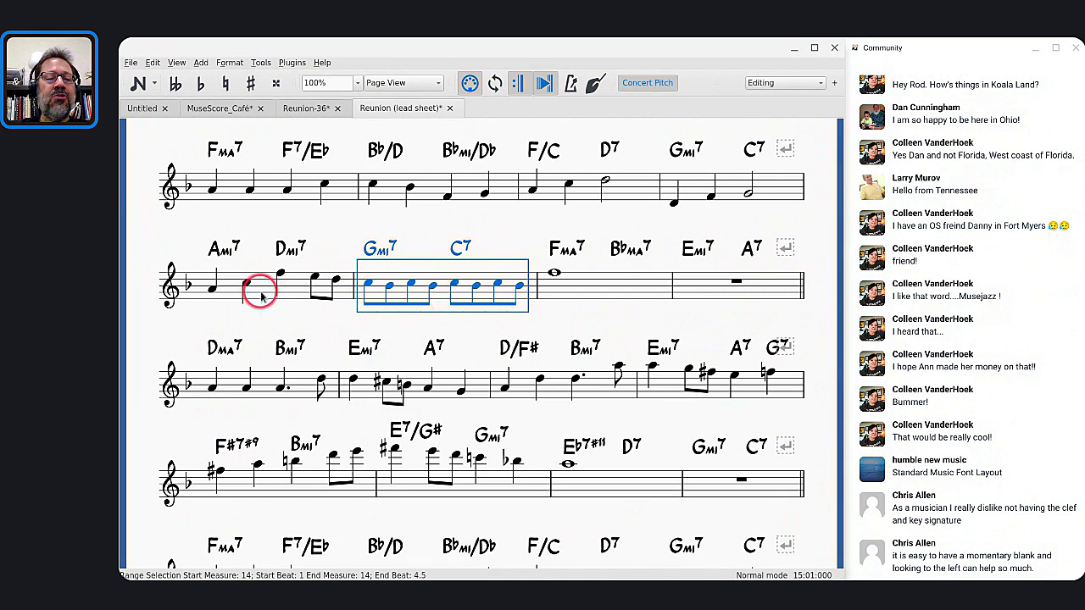
click(260, 296)
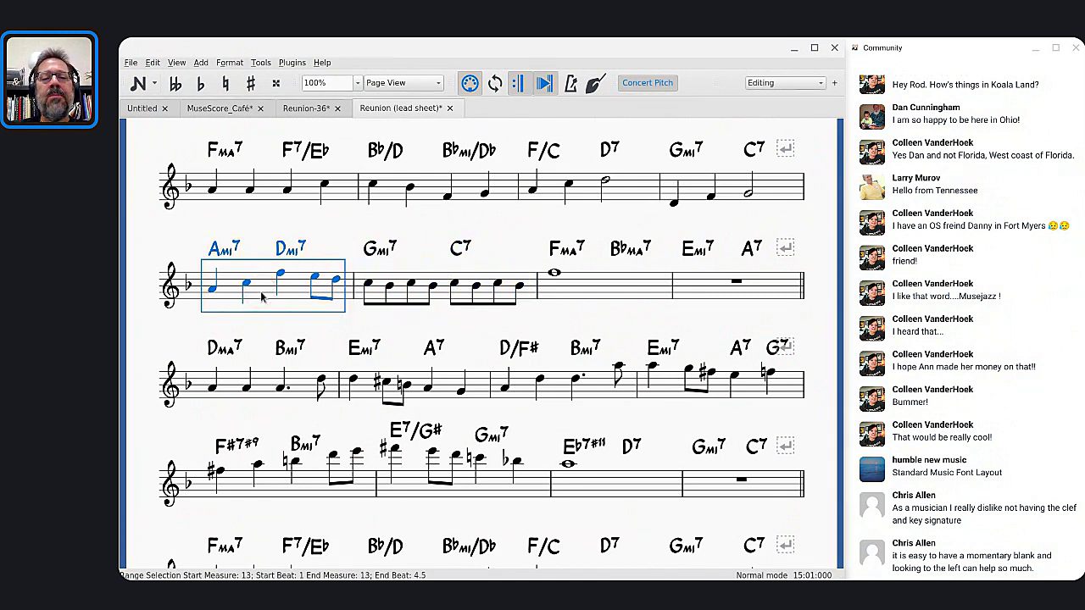
From the start of measure 14, enter sixteenth notes C, B, D, B, then alternating C and B up to the first C of measure 15.
click(366, 286)
key(n)
key(3)
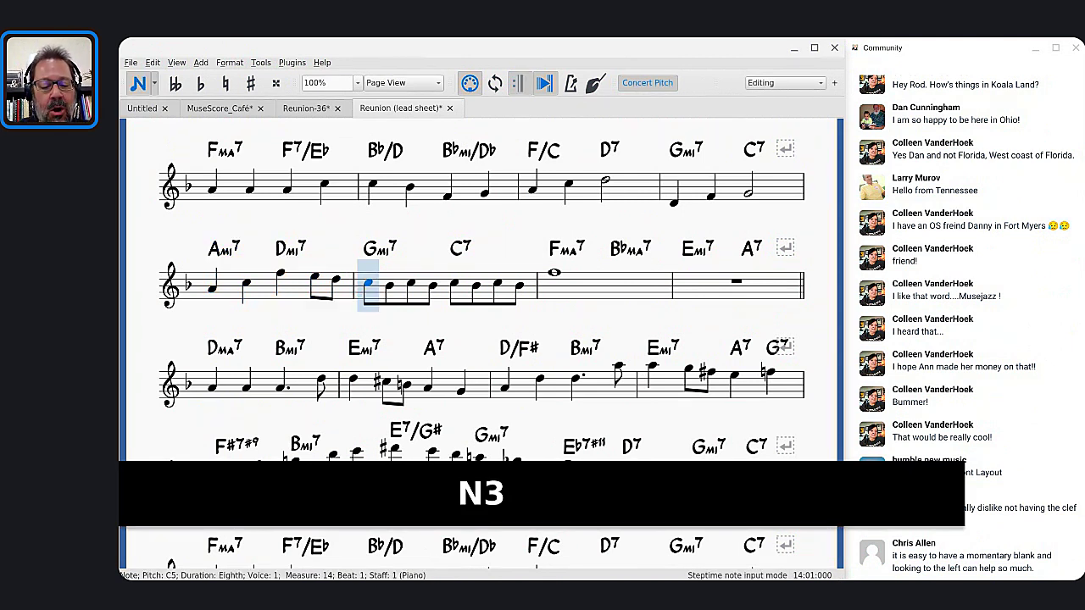
key(c)
key(b)
key(d)
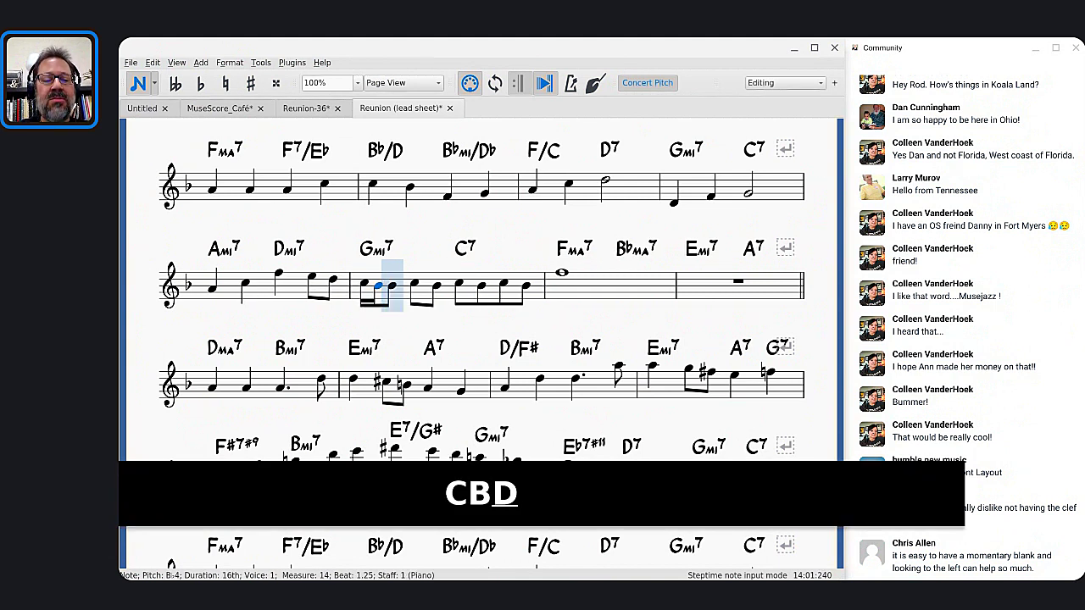
key(b)
key(c)
key(b)
key(c)
key(b)
key(c)
key(b)
key(c)
key(b)
key(c)
key(b)
key(c)
key(b)
key(c)
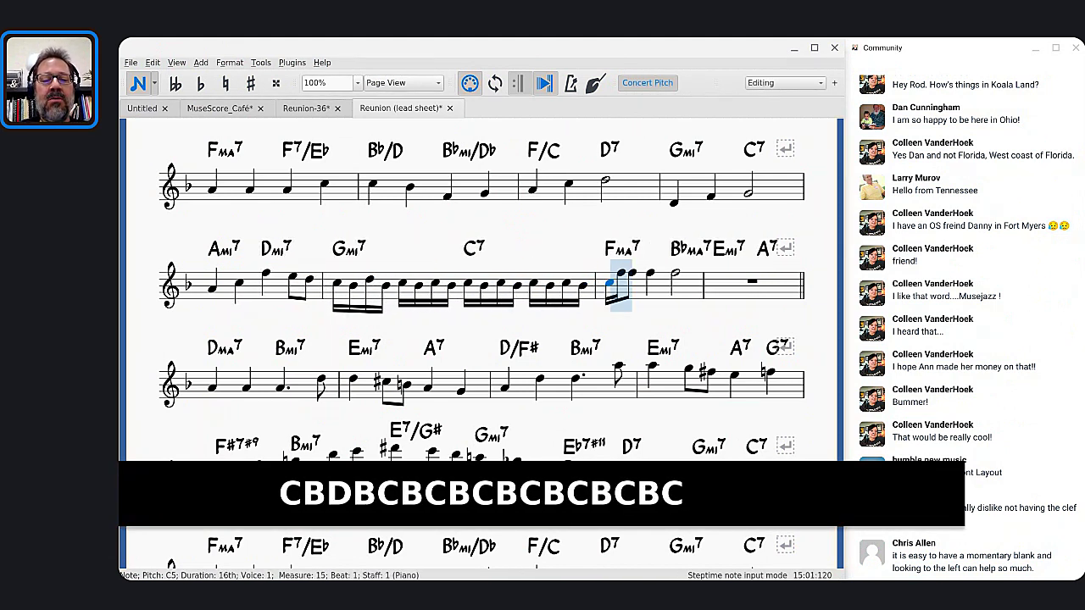
Leave note input and select the A minor 7 chord symbol in measure 13, followed by the sixteenth-note measure 14, to compare their widths.
key(Escape)
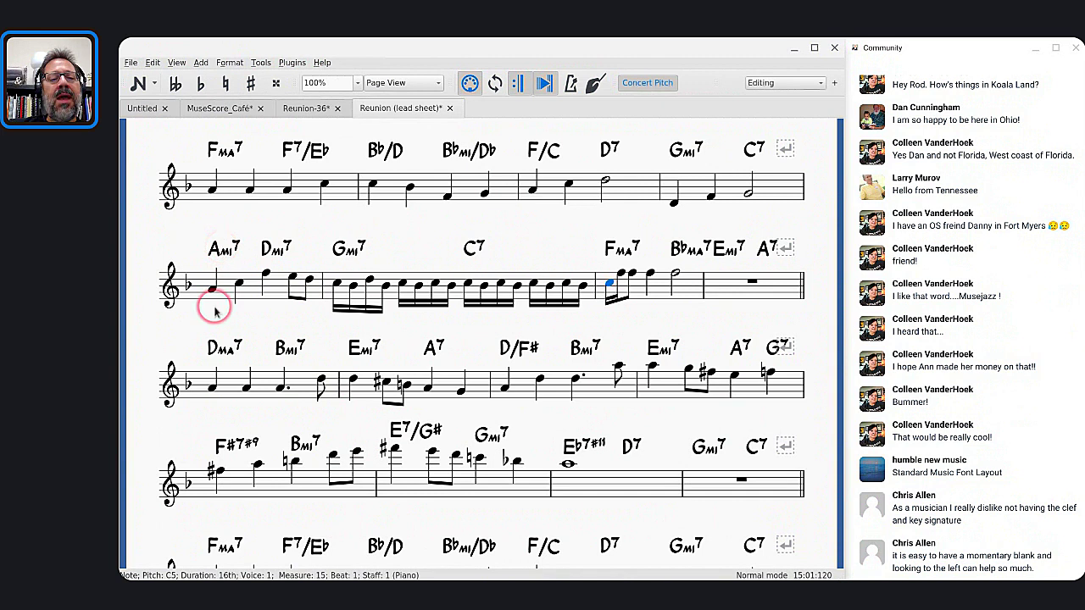
click(220, 250)
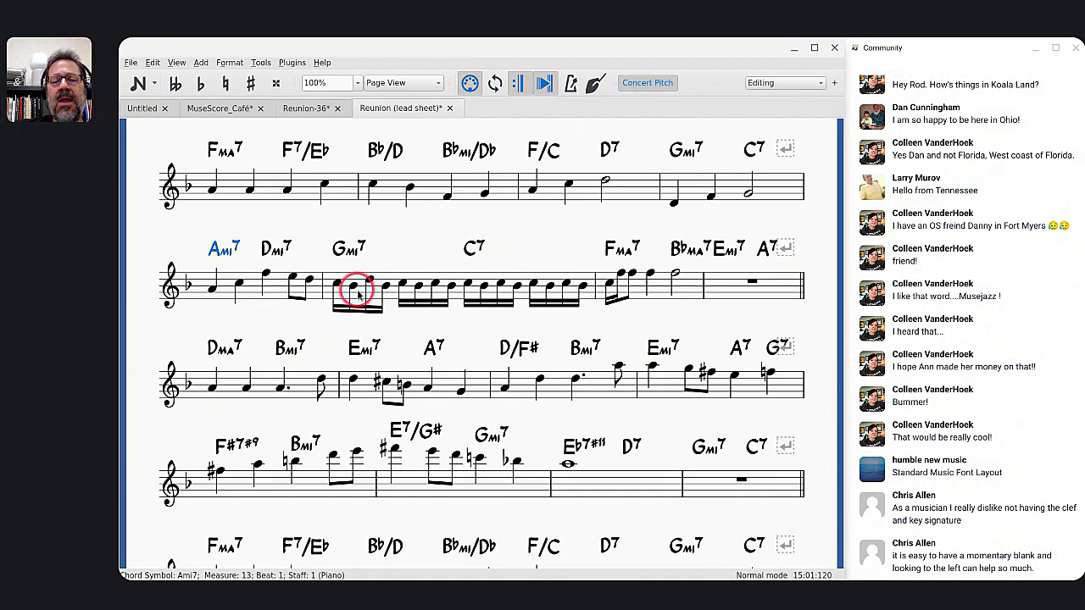
click(460, 293)
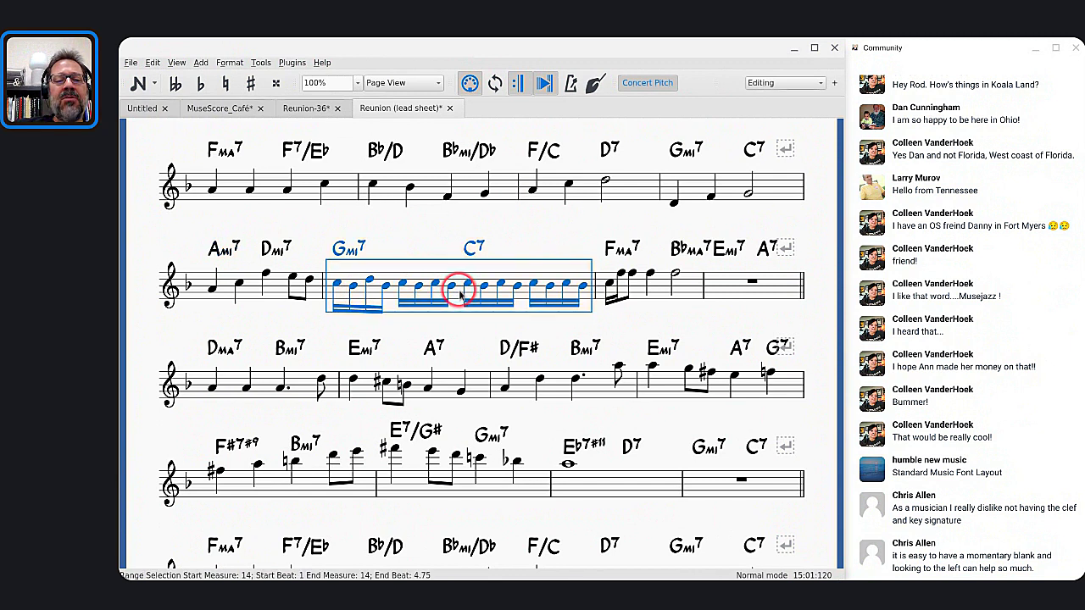
In the Measure style settings, set the minimum measure width to 10 sp and move the dialog clear of measure 14.
click(227, 62)
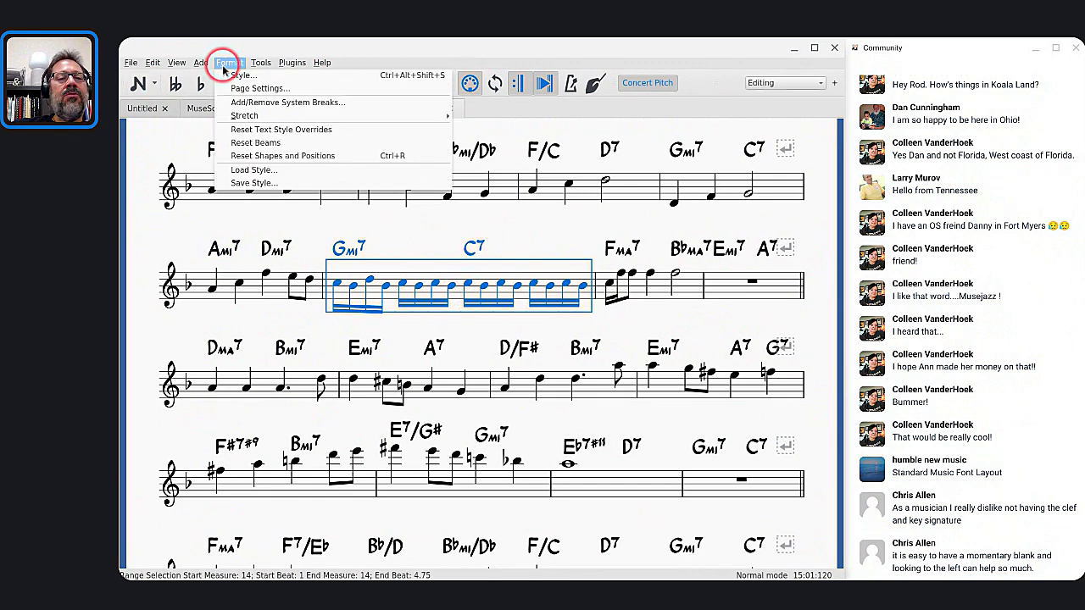
click(238, 75)
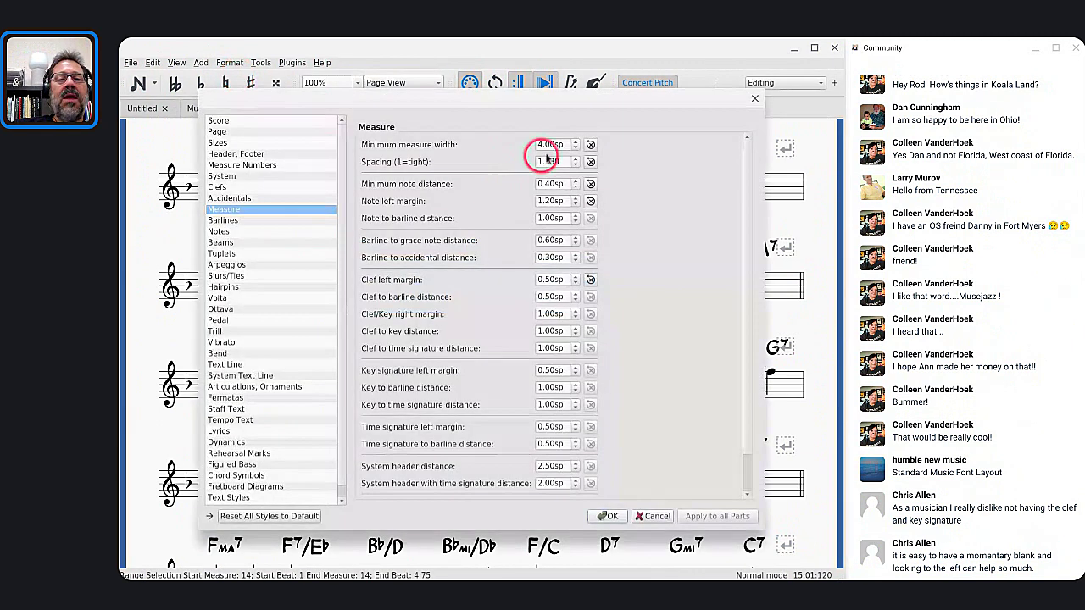
key(ctrl+a)
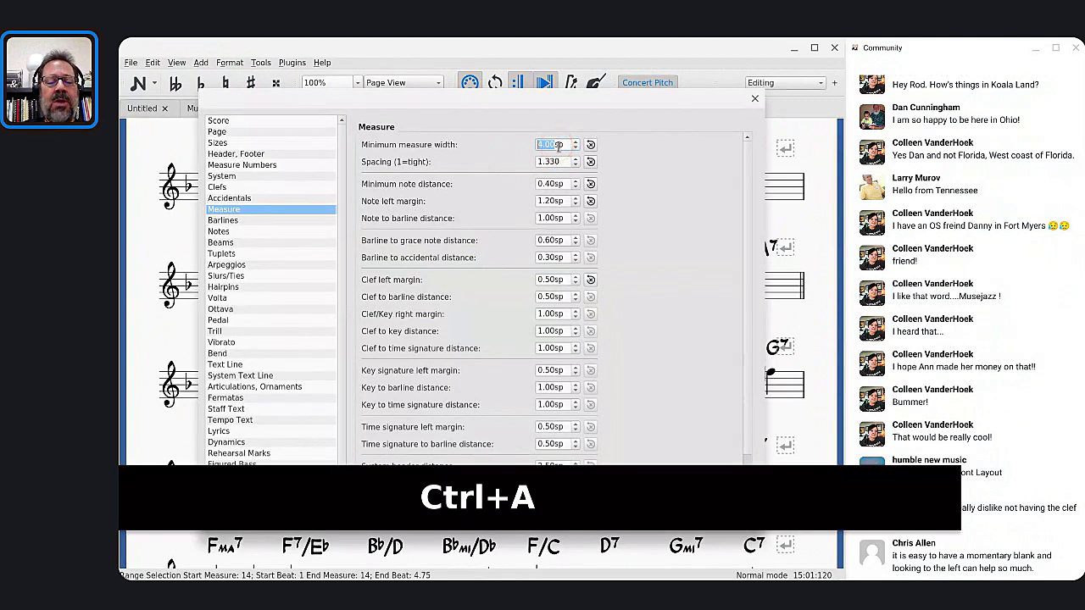
text(10)
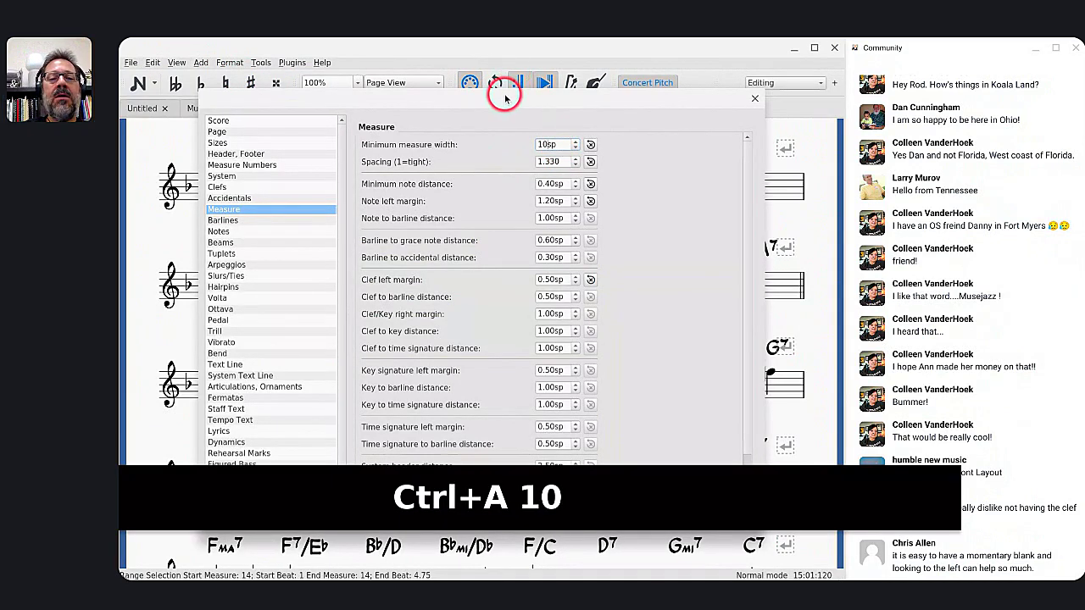
drag(503, 93, 484, 393)
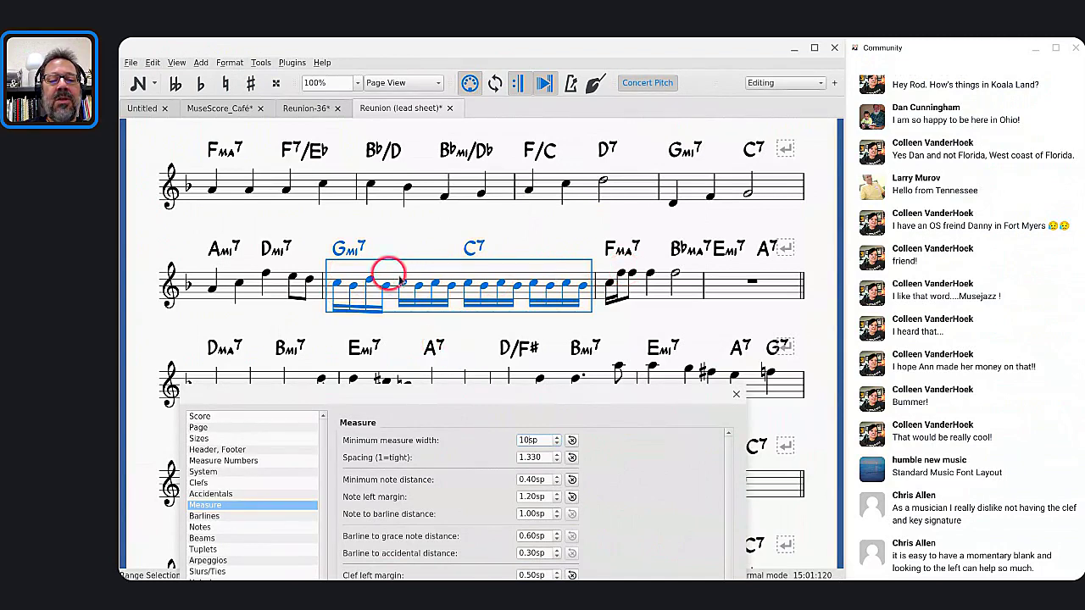
Raise the minimum measure width step by step to 24 sp, watching the effect on the score.
click(557, 437)
key(Up)
key(Up)
key(Up)
key(Up)
key(Up)
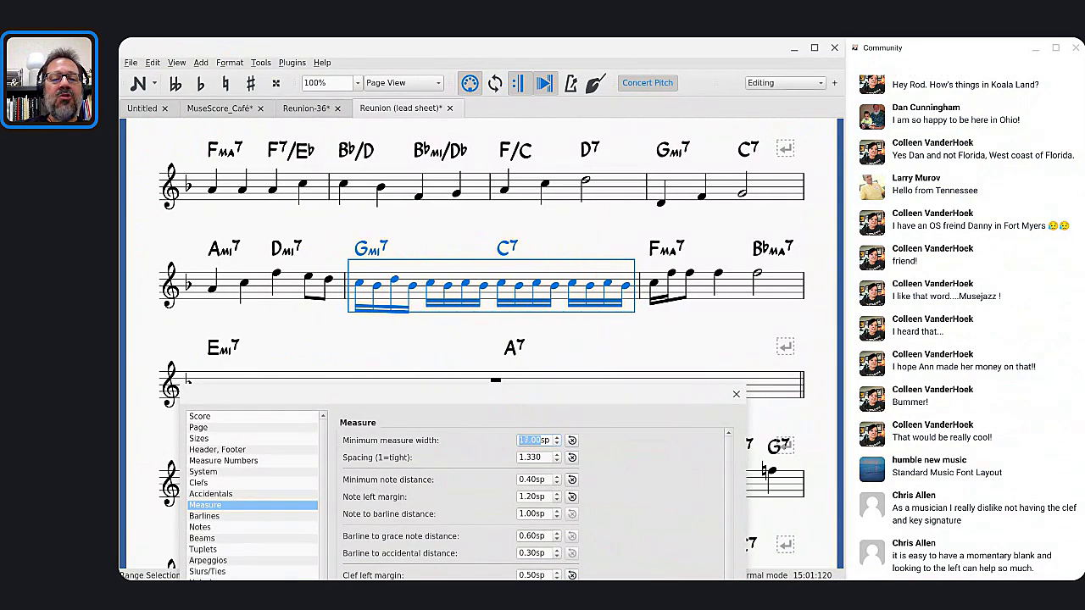
key(Up)
key(Up)
key(Up)
key(Up)
key(Up)
key(Up)
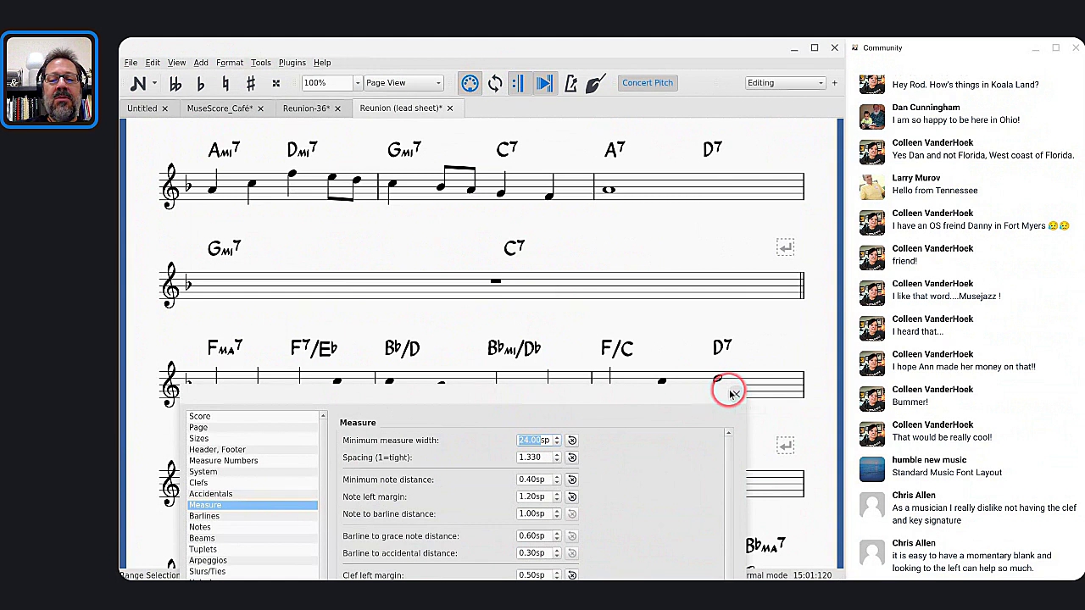
Reduce the minimum measure width to 20 sp and apply the style settings.
key(Down)
key(Down)
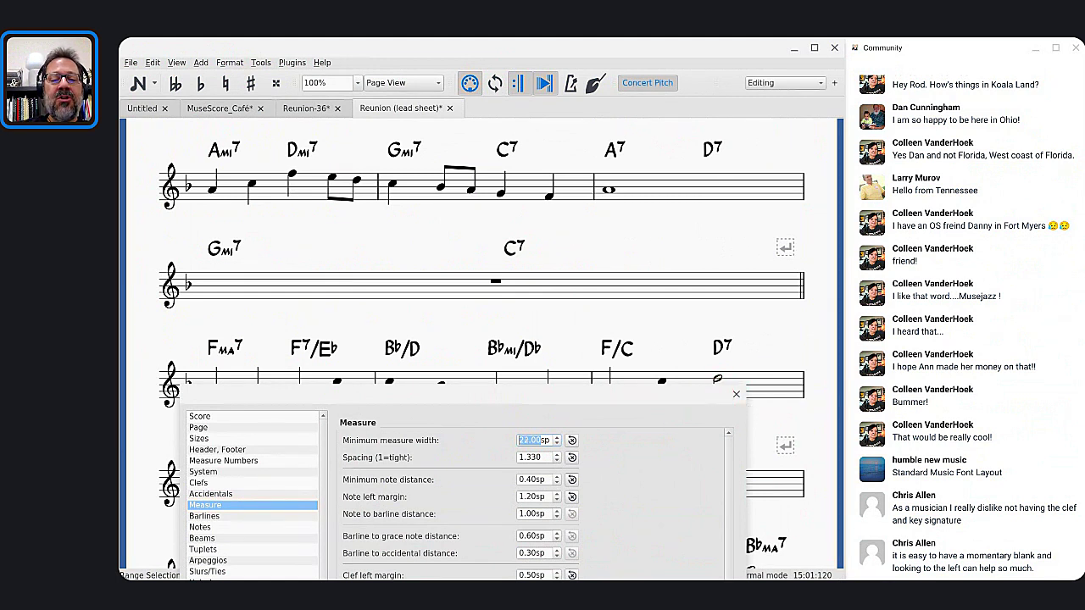
key(Down)
key(Down)
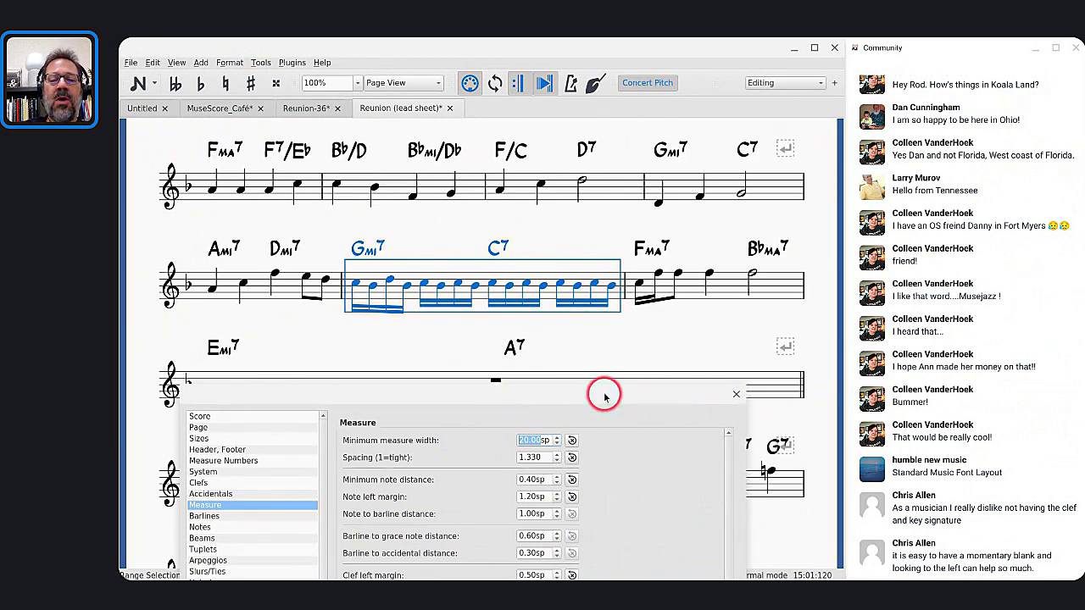
drag(604, 395, 678, 46)
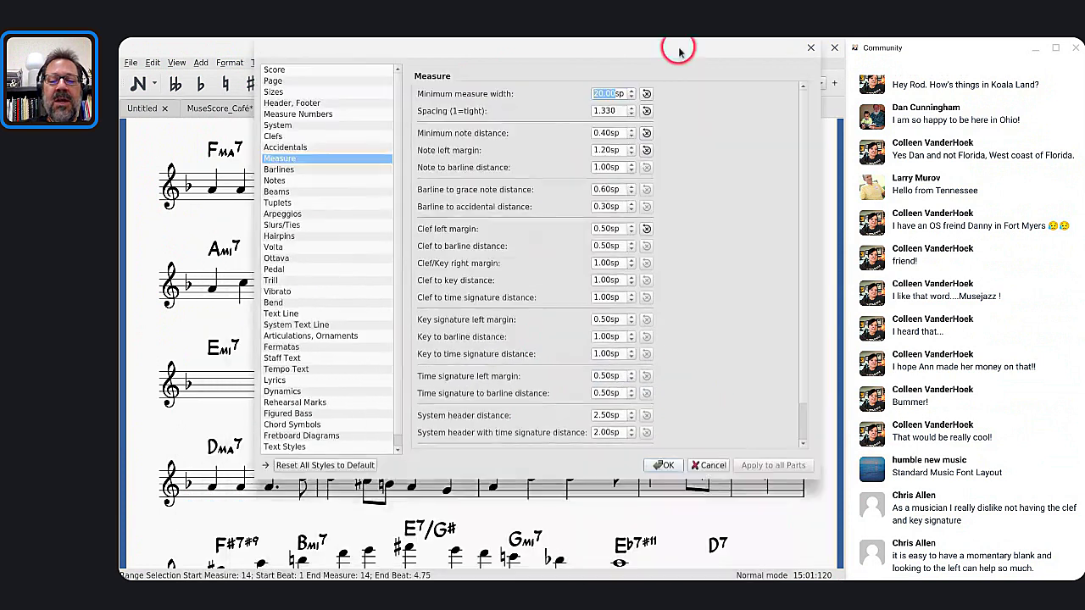
click(666, 464)
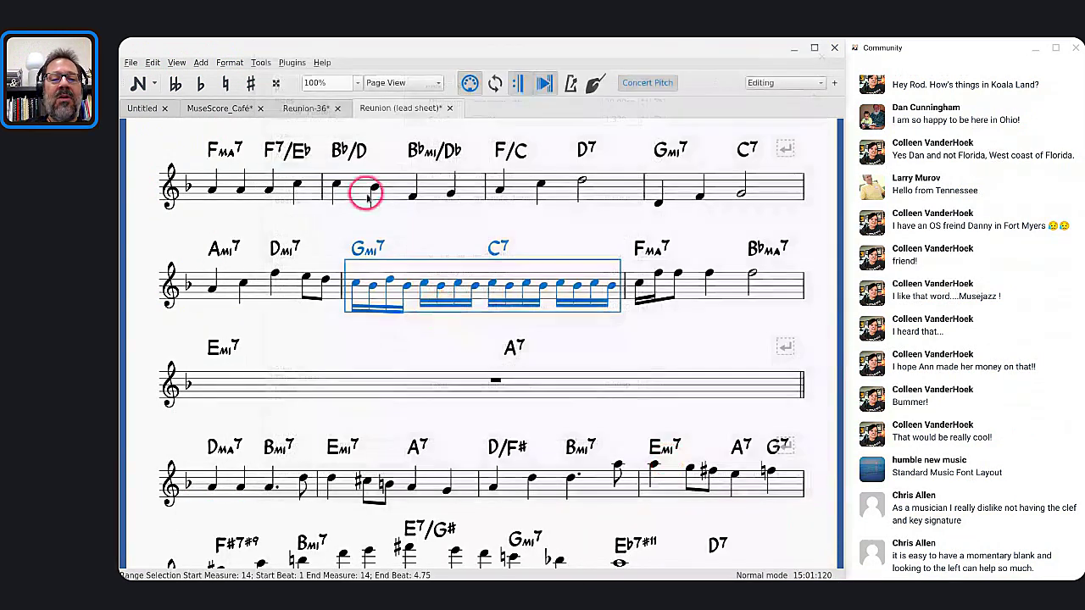
From the start of measure 14, enter eleven eighth notes alternating C and B into measure 15, and leave note input.
click(355, 285)
key(4)
key(c)
key(b)
key(c)
key(b)
key(c)
key(b)
key(c)
key(b)
key(c)
key(b)
key(c)
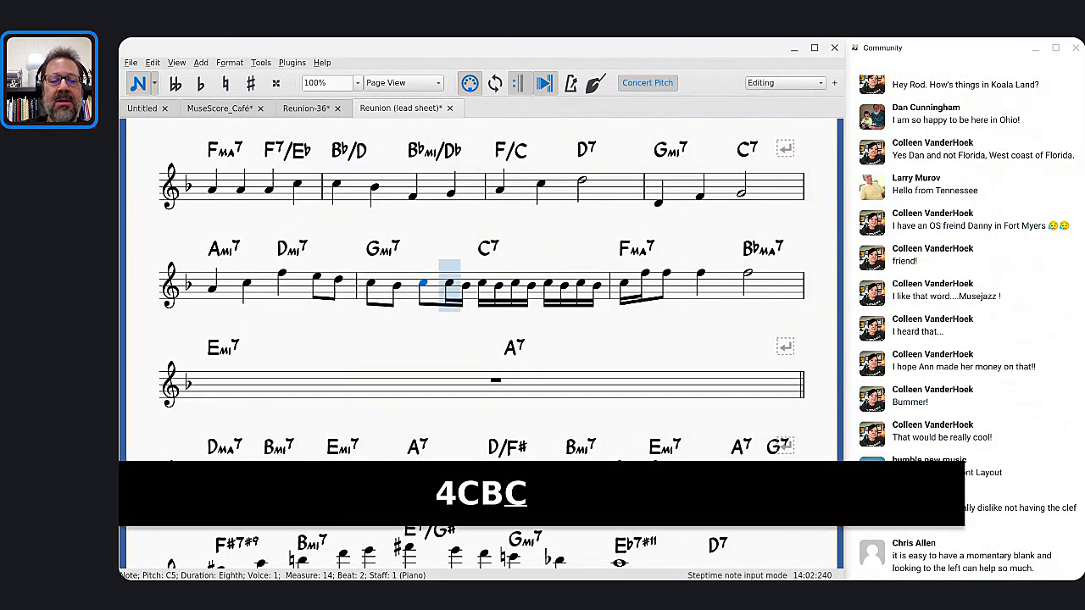
key(Escape)
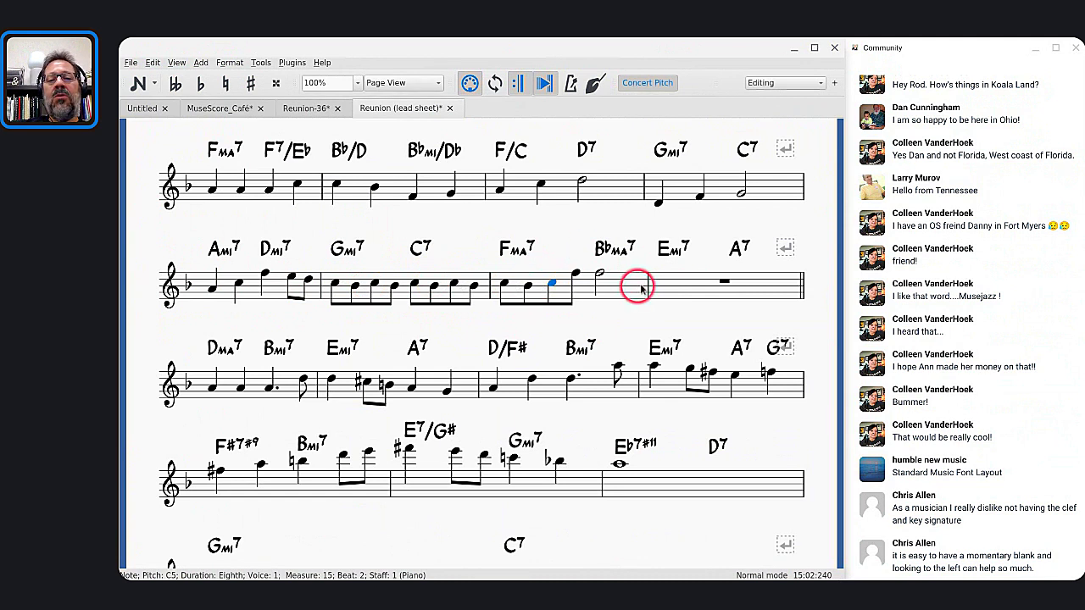
Reopen the Measure style settings, raise the minimum measure width to 25 sp and move the dialog to reveal the score.
scroll(626, 217, up, 3)
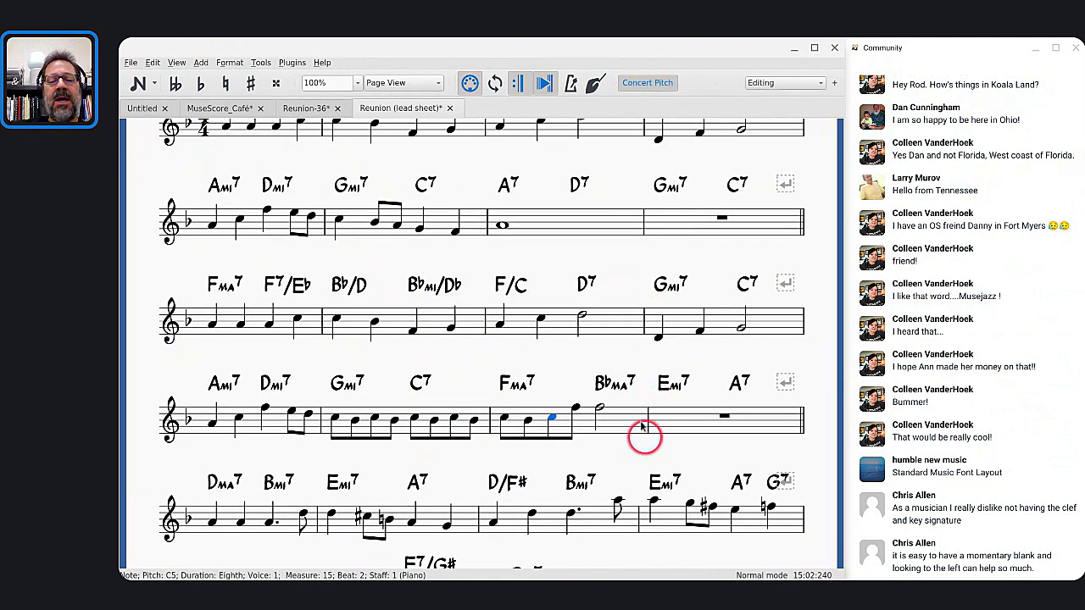
click(228, 63)
click(229, 75)
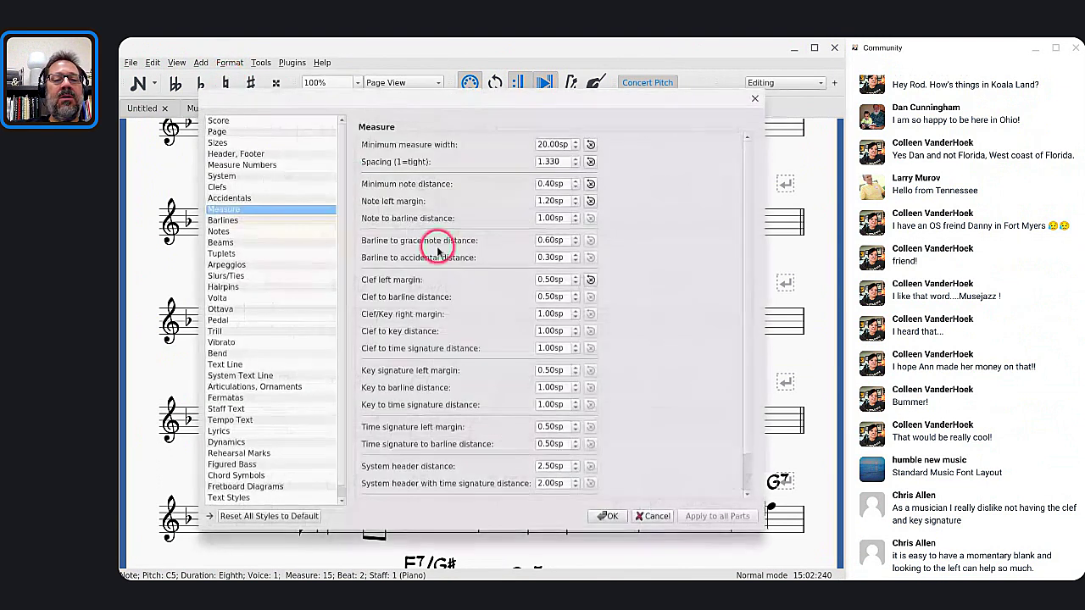
click(555, 144)
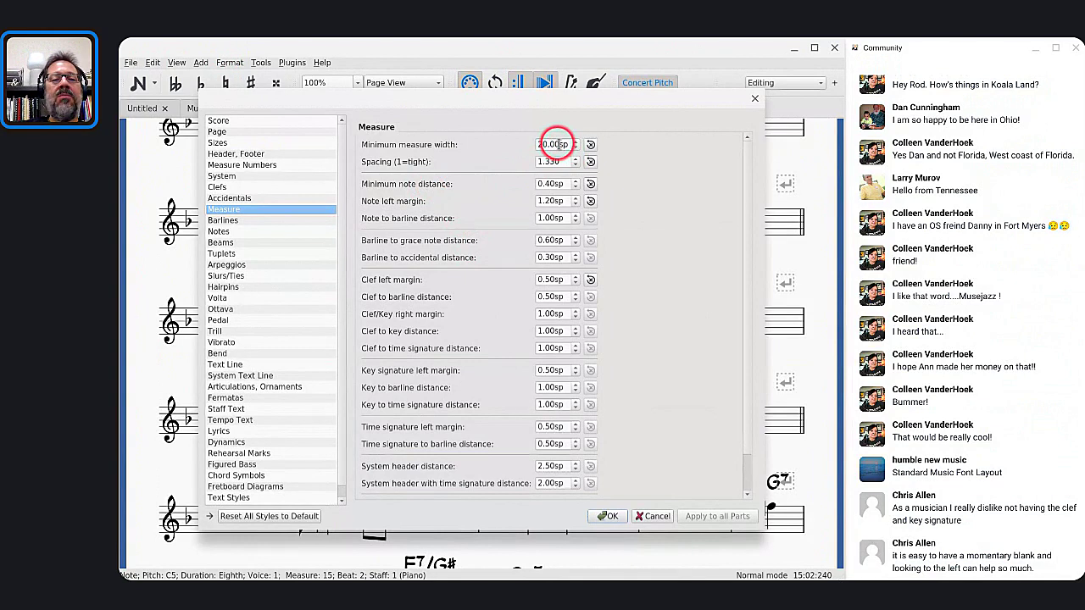
key(Up)
key(Up)
key(Up)
key(Up)
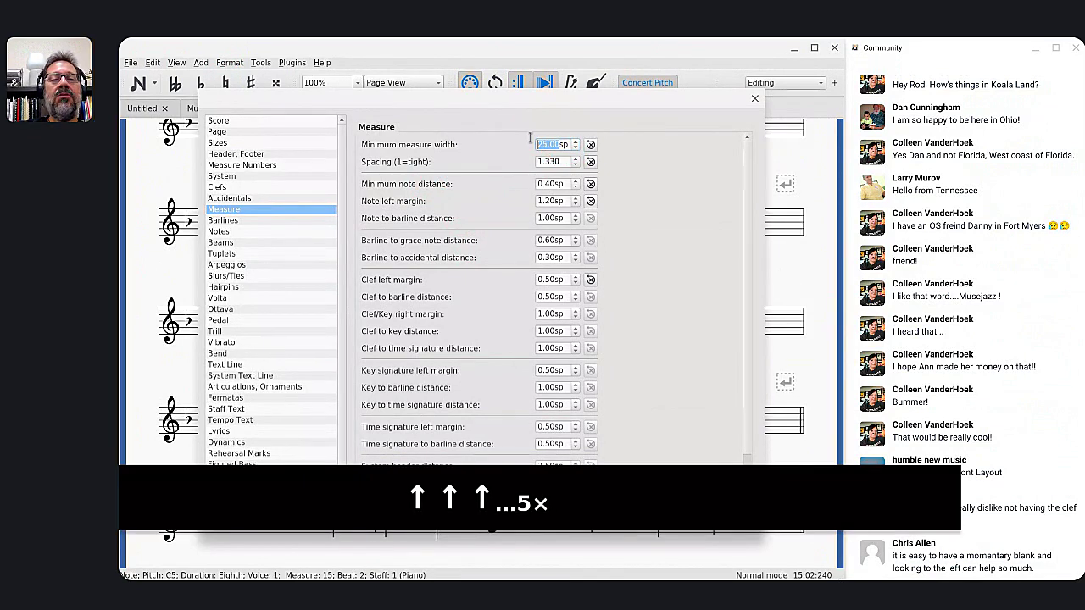
drag(472, 102, 373, 387)
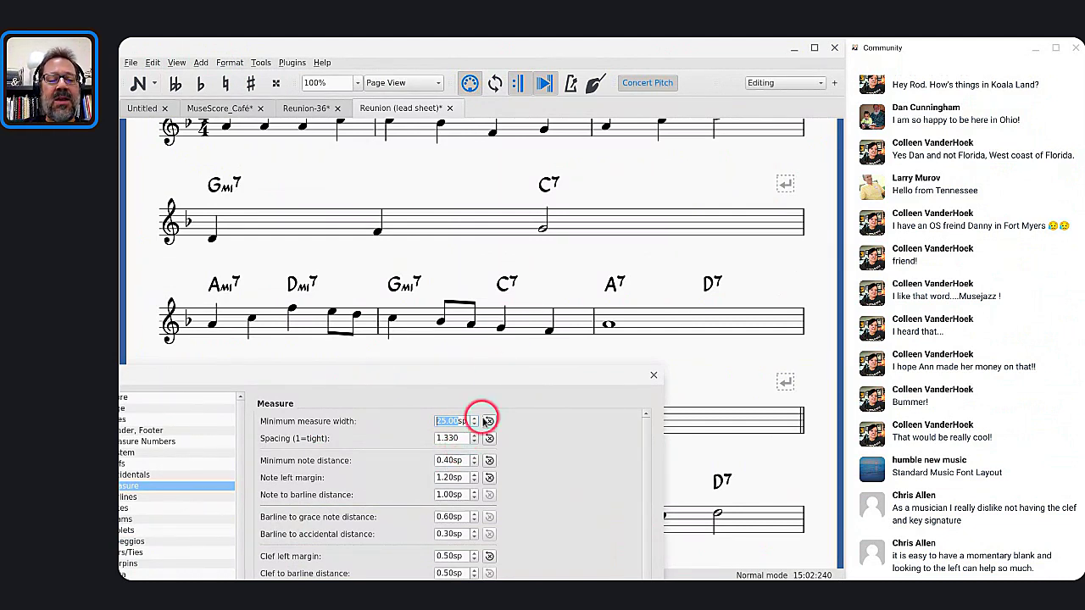
Lower the minimum note distance to 0.10 sp, apply the style settings and check the first systems of the score.
double_click(447, 460)
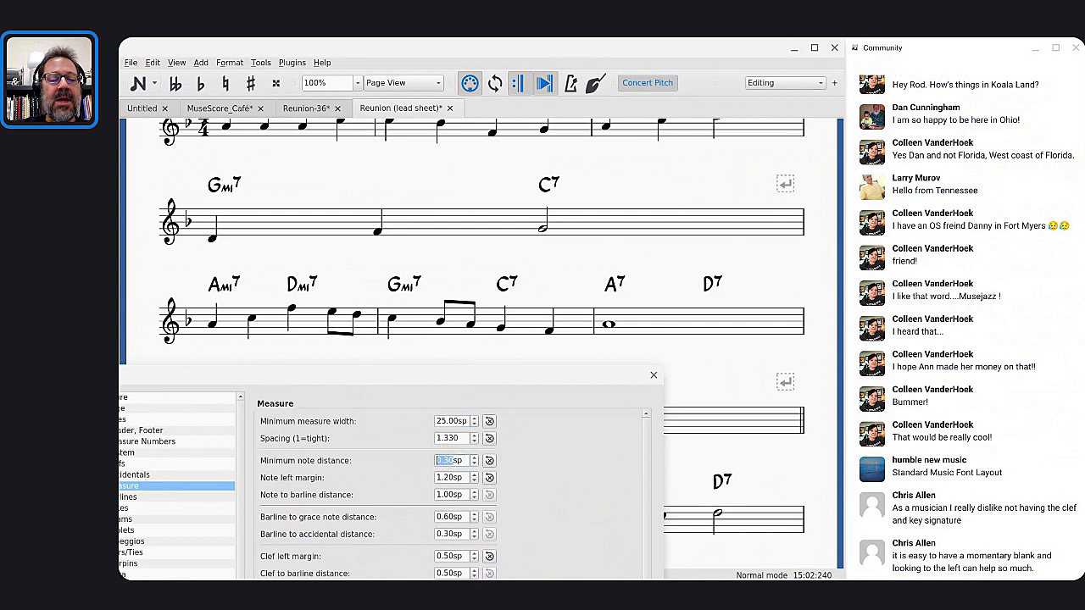
key(Down)
key(Down)
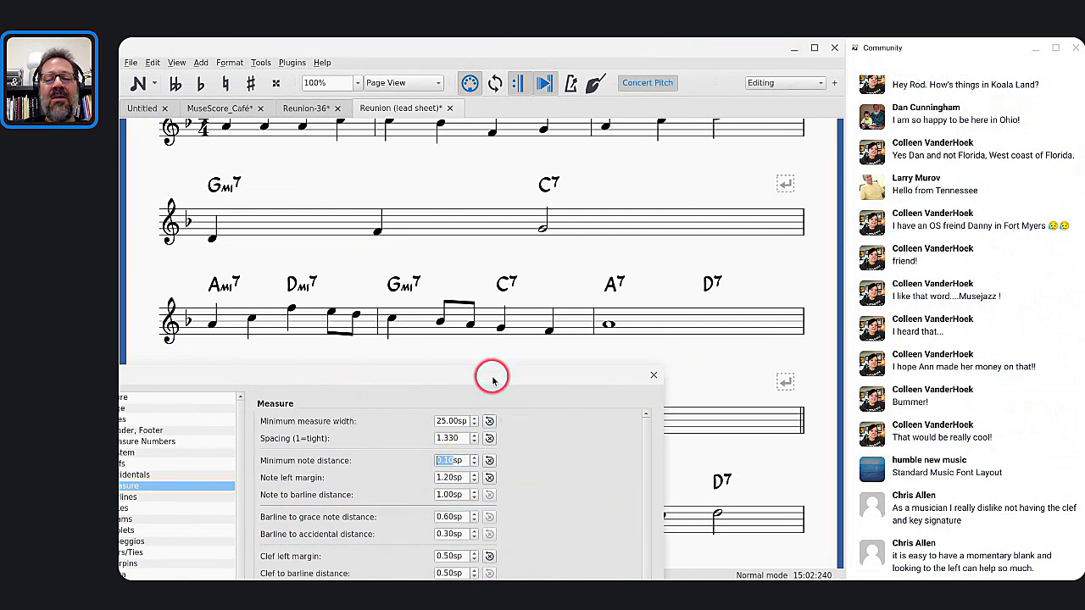
drag(491, 376, 703, 133)
click(717, 555)
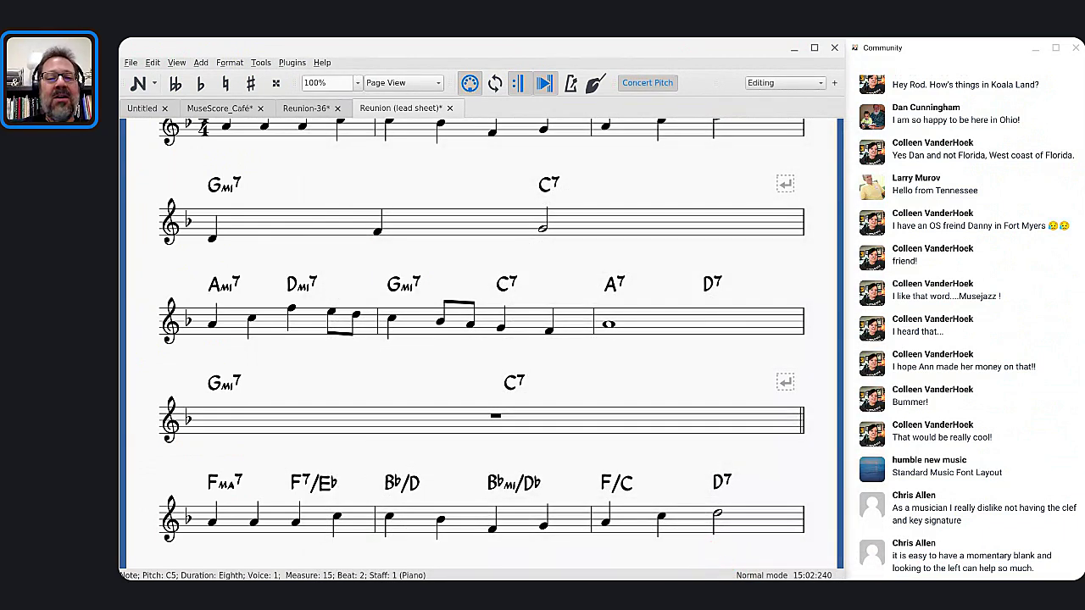
scroll(652, 465, up, 5)
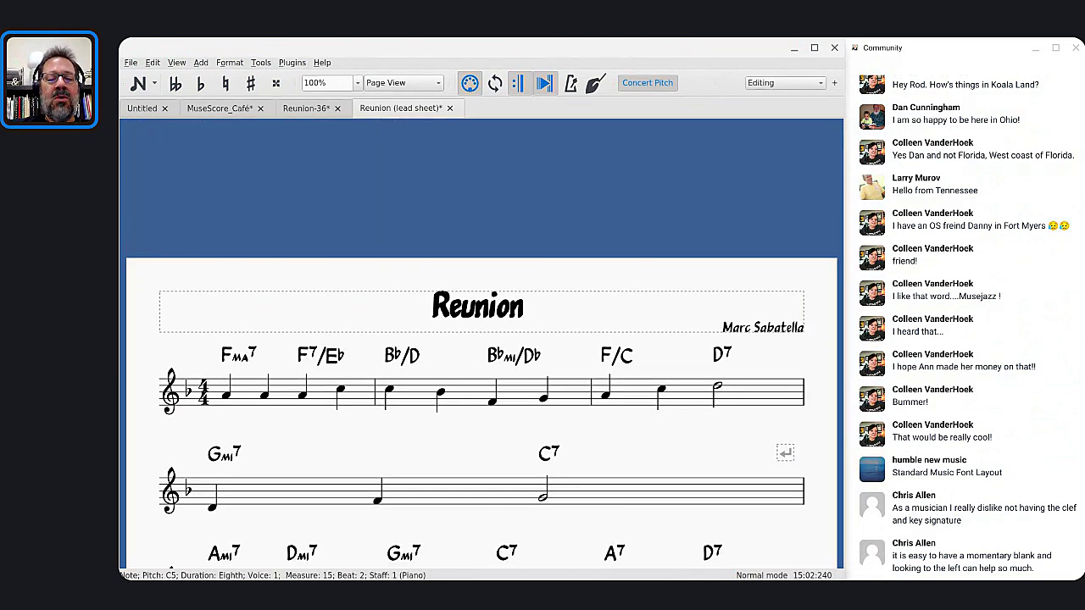
scroll(653, 465, down, 1)
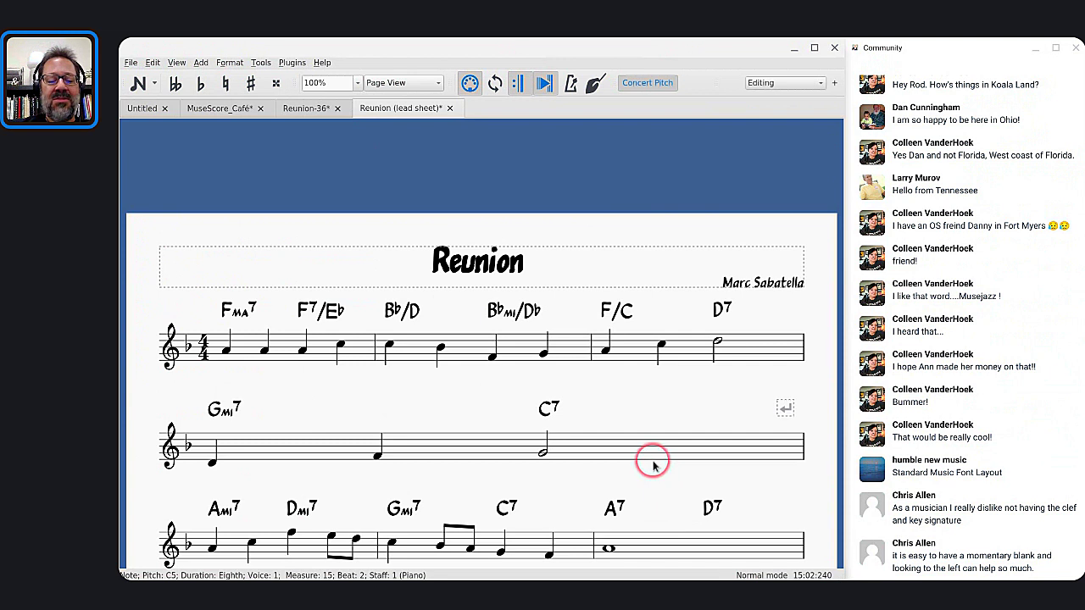
Bring the minimum measure width down to 20 sp in the Measure style settings and apply it.
click(231, 64)
click(237, 75)
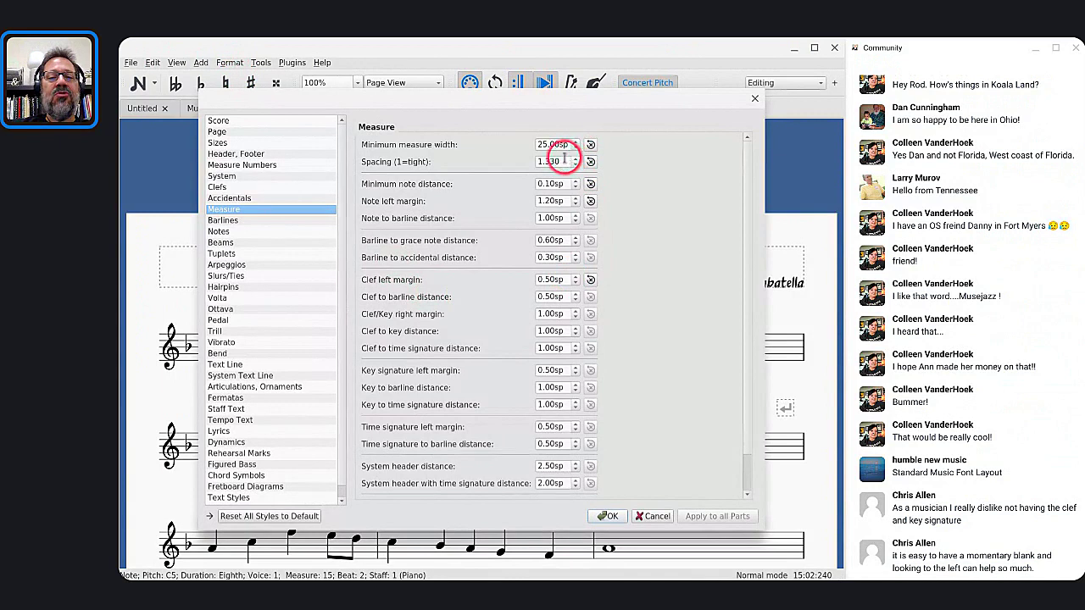
key(Down)
key(Down)
key(Down)
key(Down)
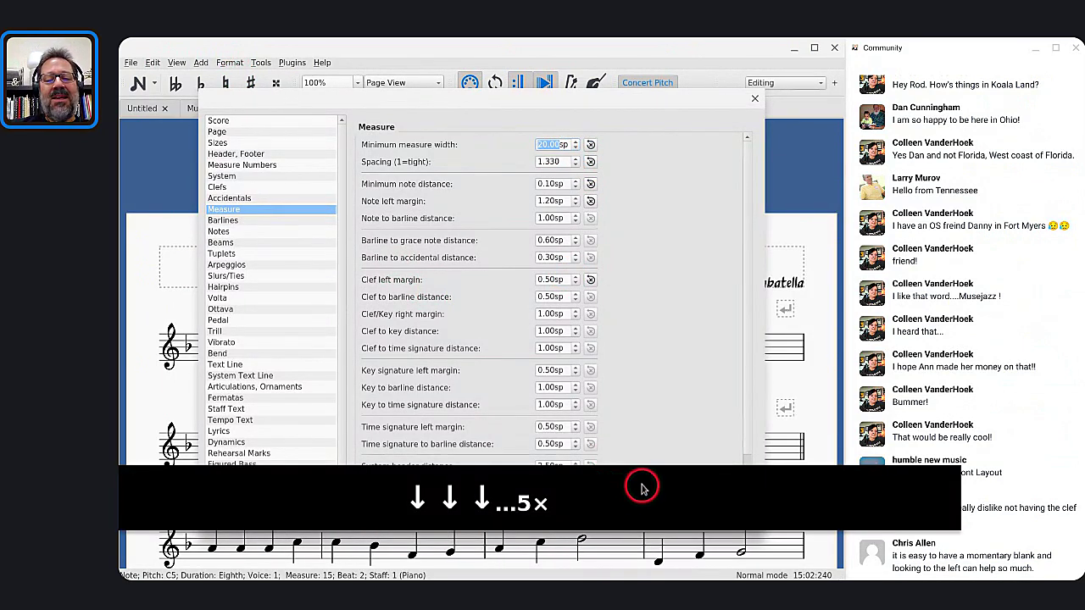
click(608, 518)
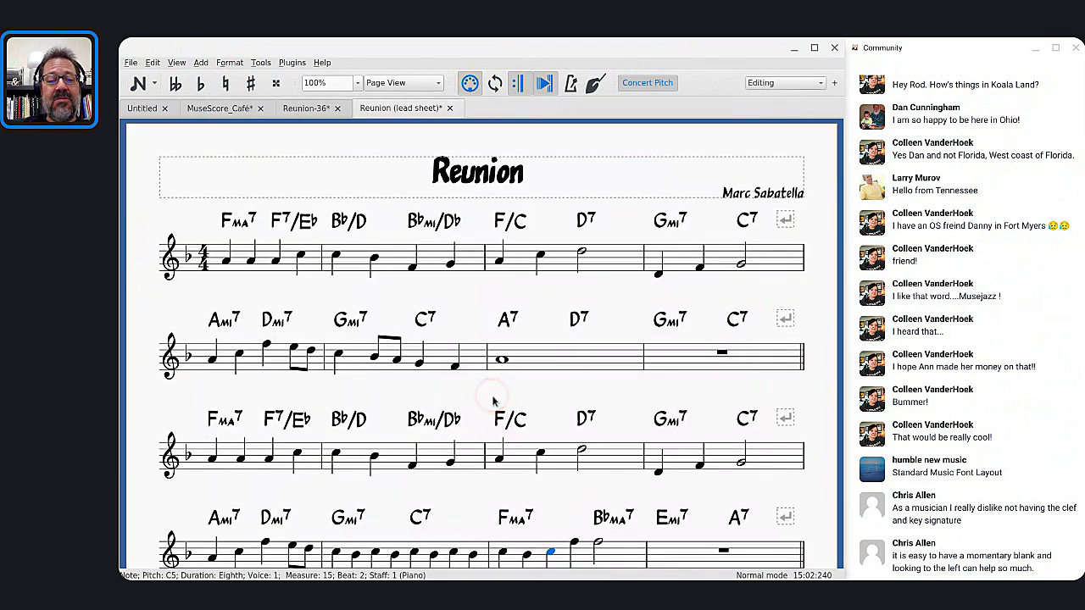
Select measure 17 and increase its layout stretch by two increments, followed by one decrease.
scroll(493, 401, down, 3)
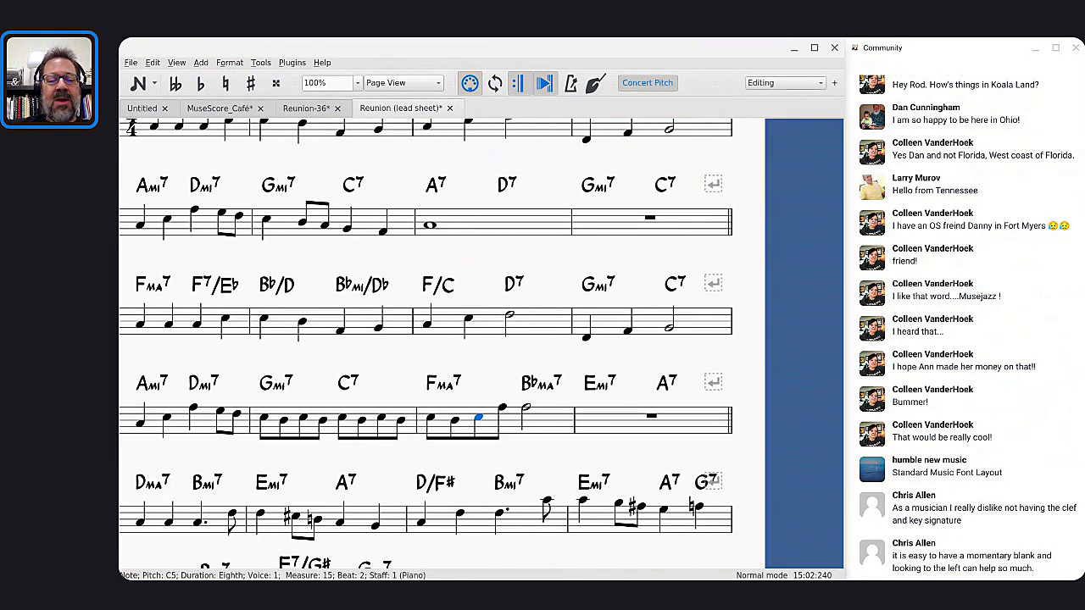
click(376, 395)
scroll(373, 398, down, 3)
scroll(375, 405, down, 1)
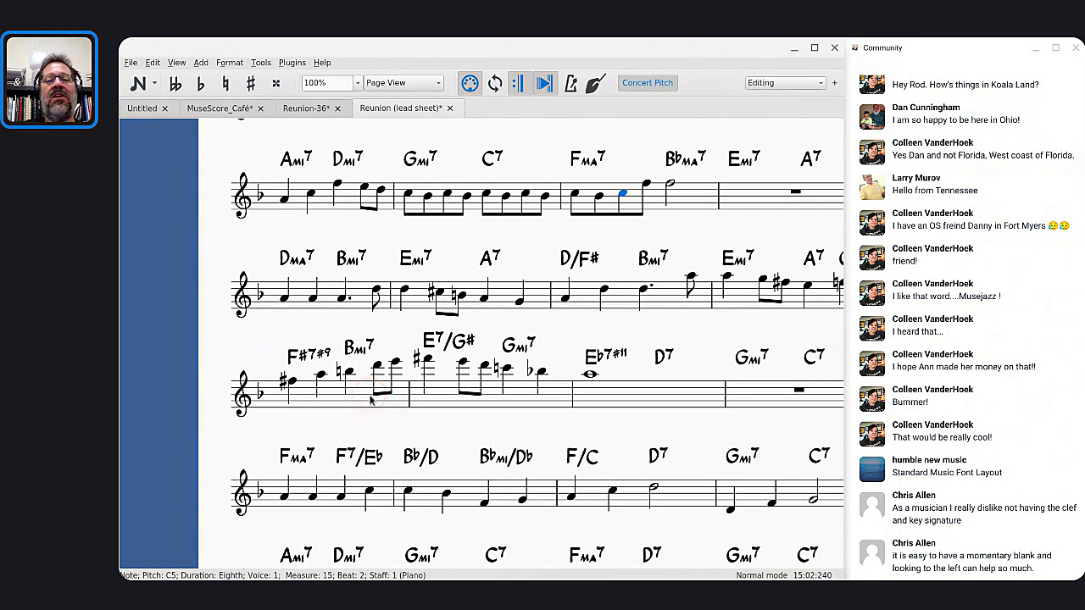
click(364, 291)
key(shift+bracketright)
key(shift+bracketright)
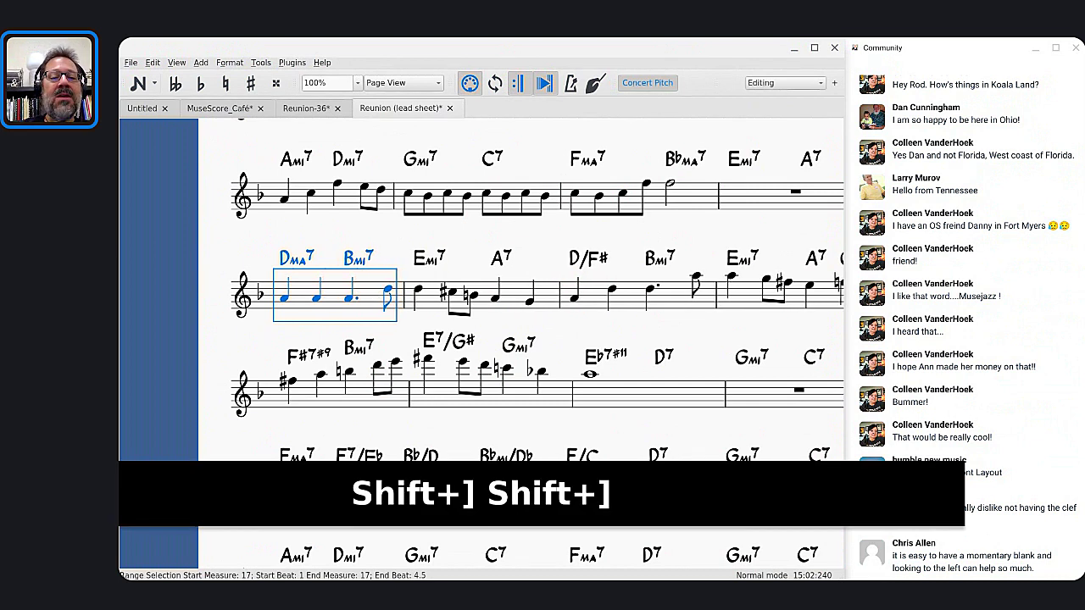
key(shift+bracketleft)
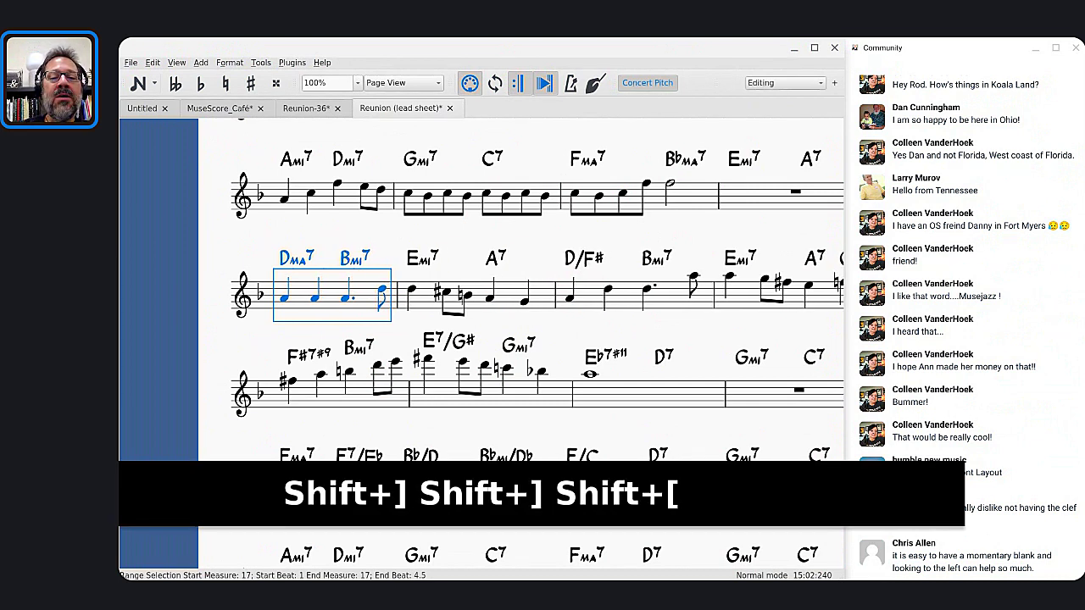
Widen measure 18 by two layout stretch increments and narrow it by one.
click(537, 300)
key(shift+bracketright)
key(shift+bracketright)
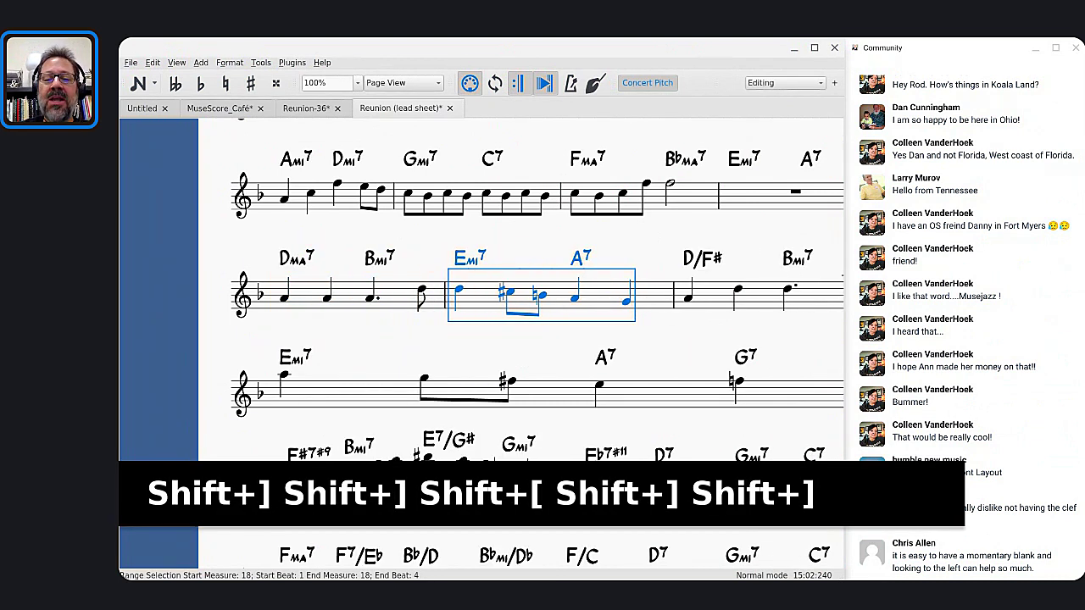
key(shift+bracketleft)
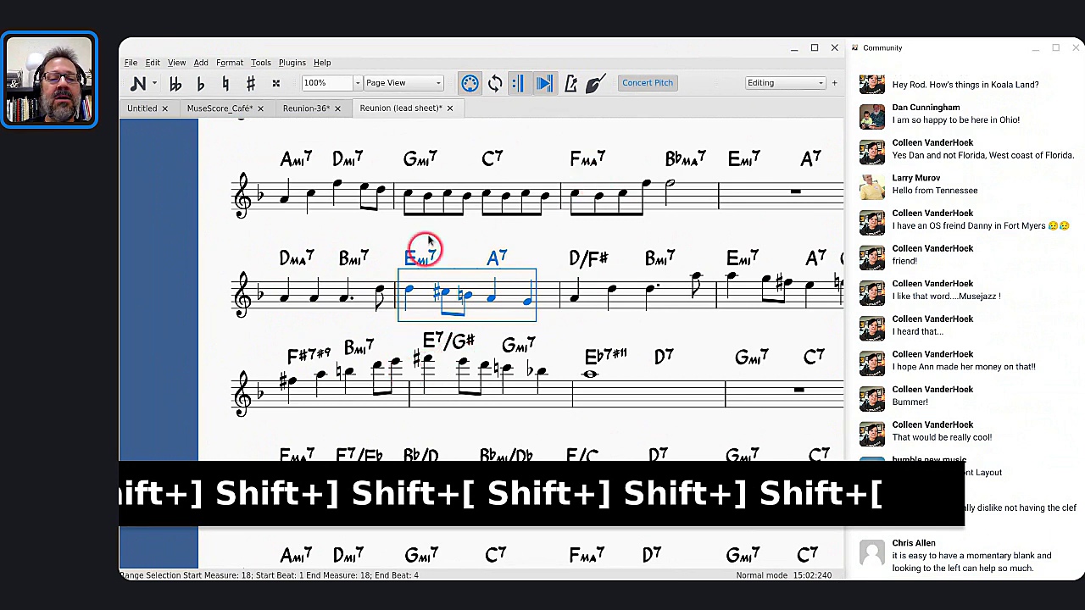
Narrow measure 21 by two layout stretch decrements and widen it by one, and narrow measure 22 by one decrement.
click(351, 382)
key(shift+bracketleft)
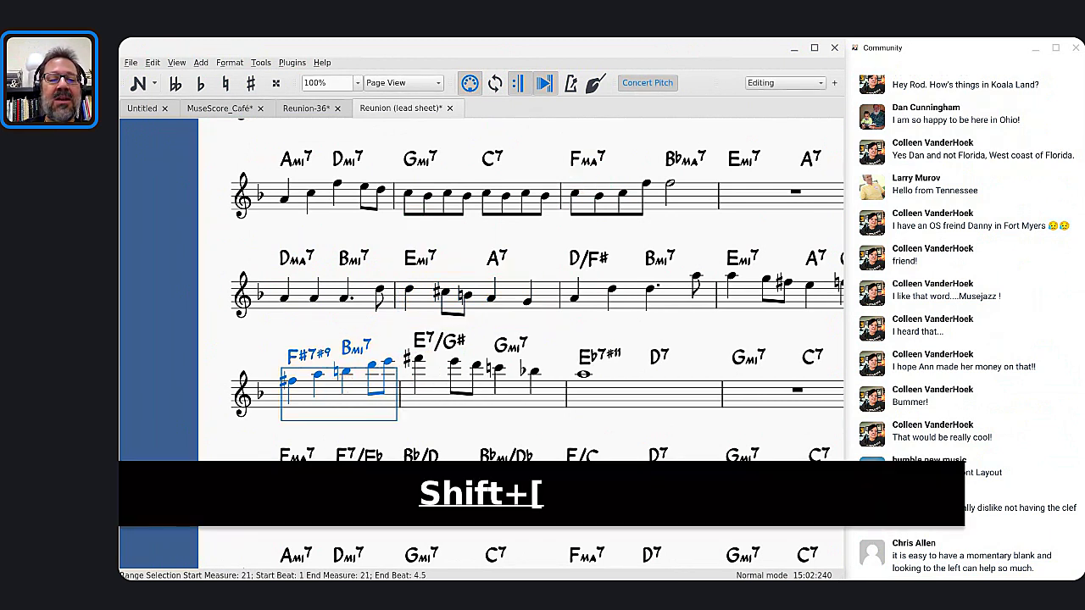
key(shift+bracketleft)
key(shift+bracketright)
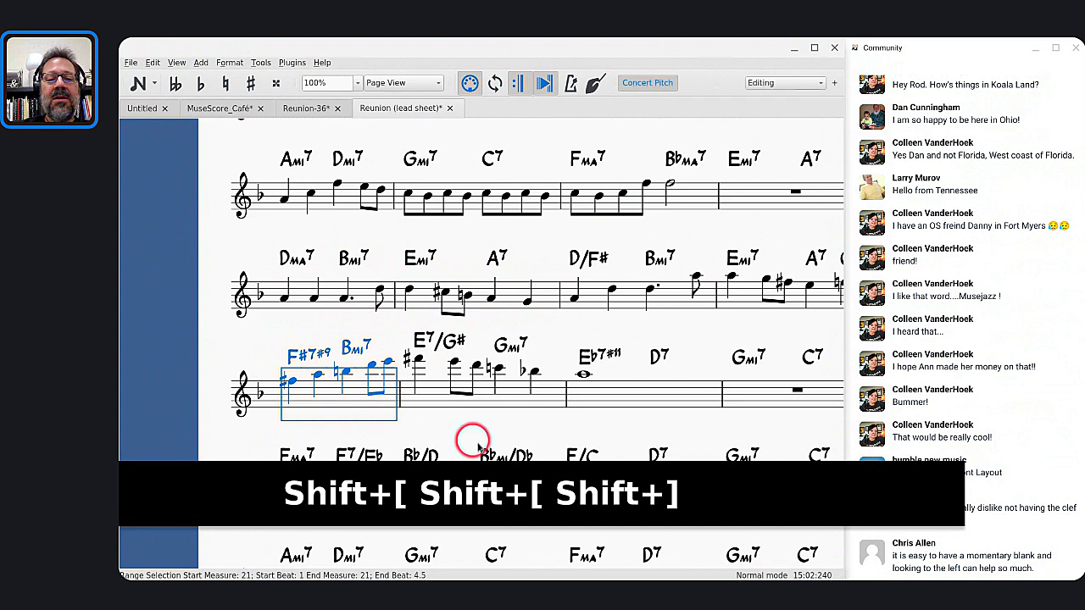
click(537, 399)
key(shift+bracketleft)
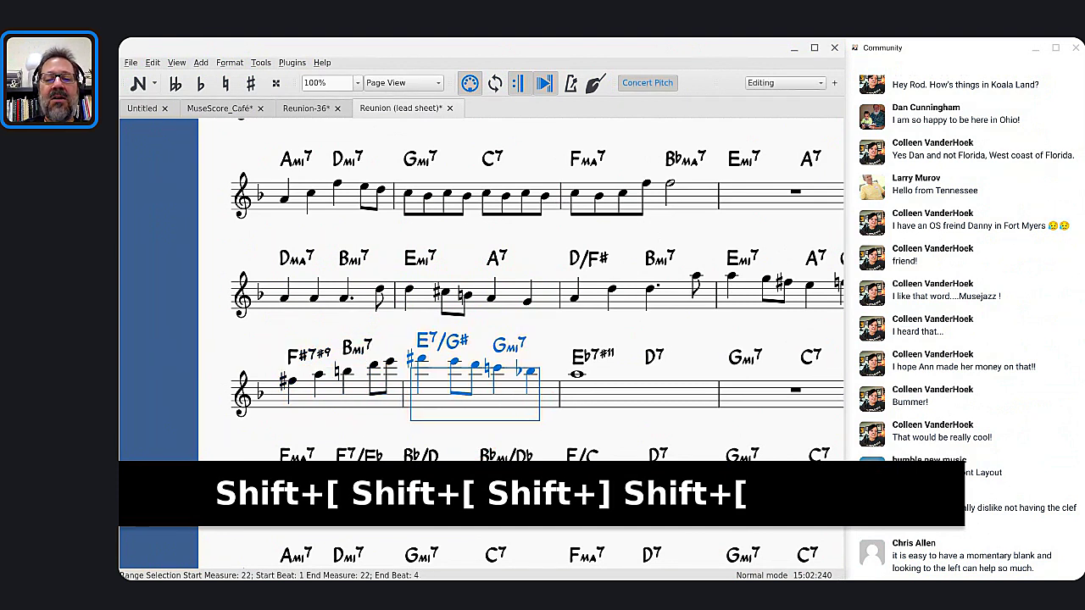
Select measure 13 and check the clefs and key signatures at the start of the lead sheet's systems.
scroll(661, 392, down, 1)
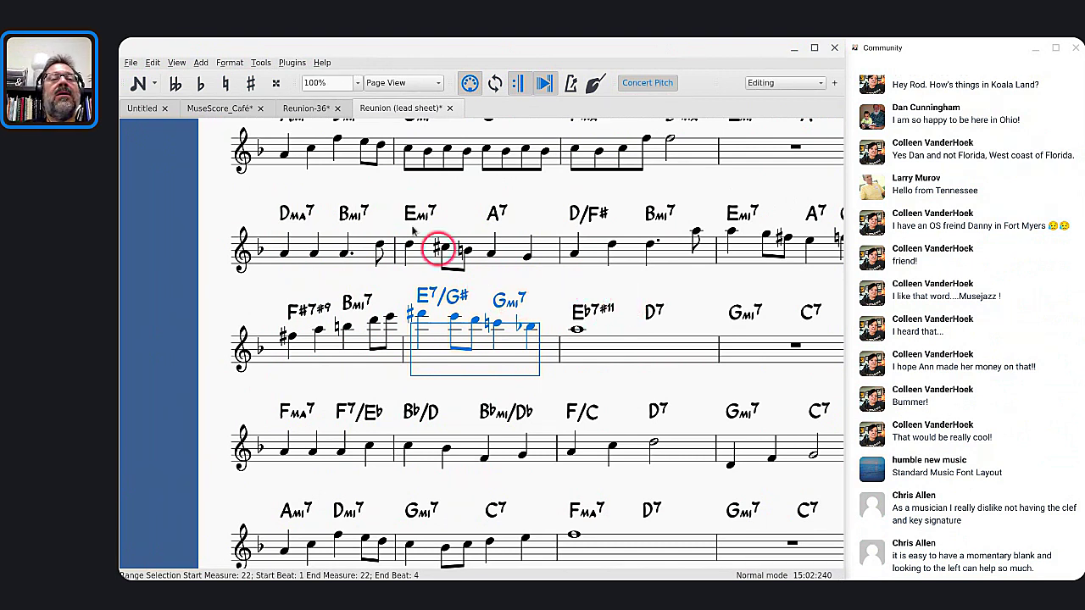
scroll(316, 219, up, 5)
scroll(318, 220, up, 1)
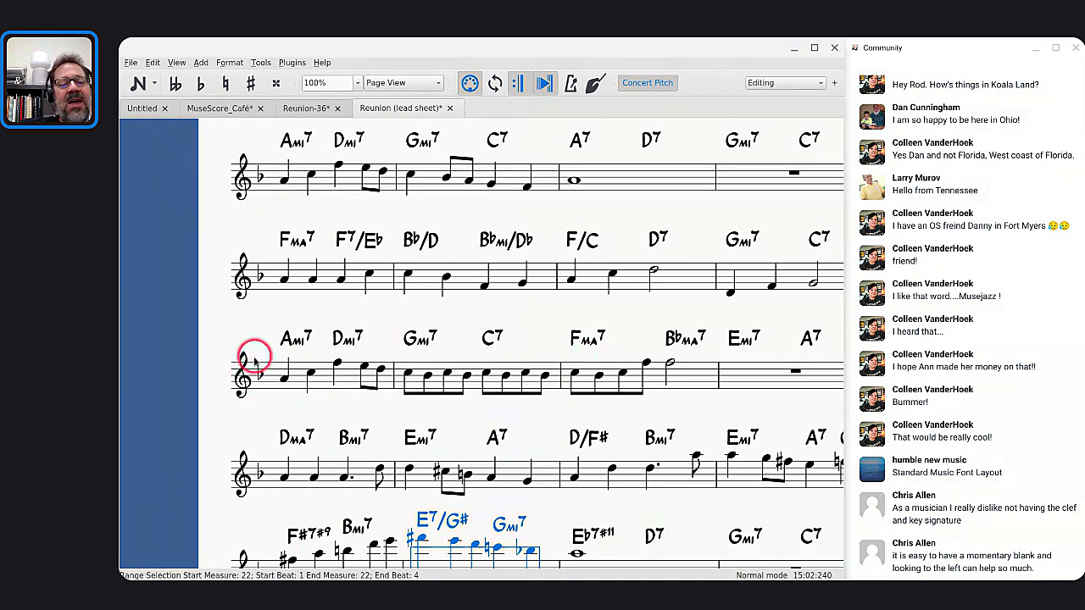
click(323, 383)
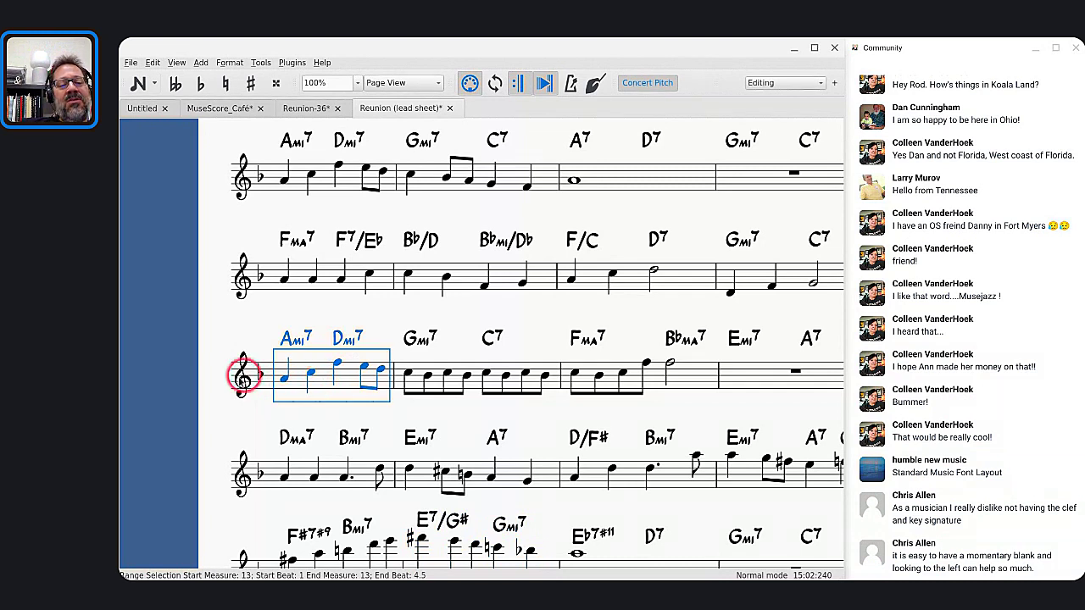
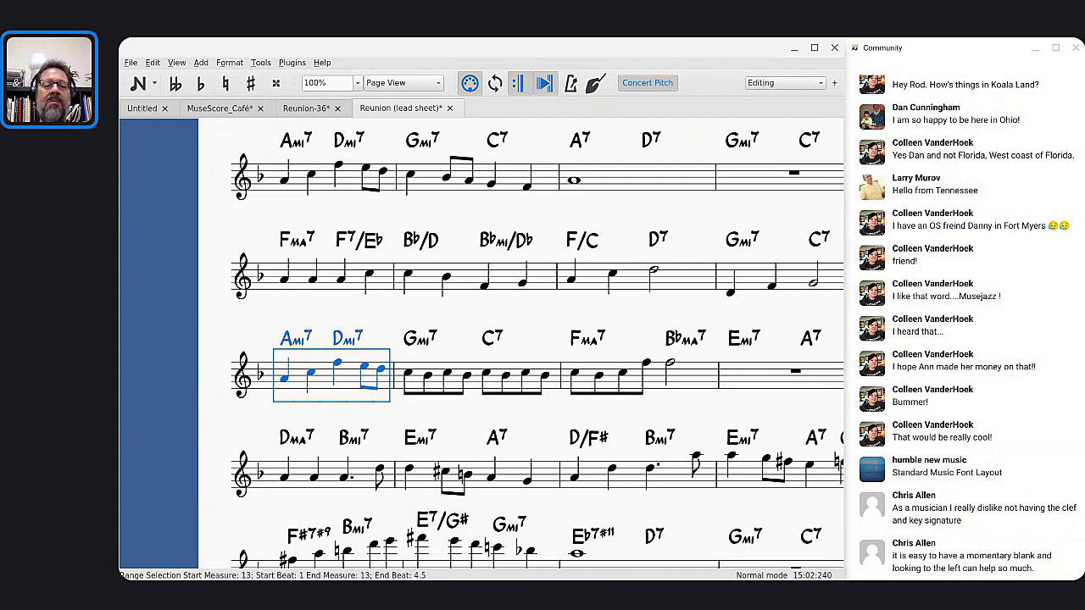
scroll(272, 286, up, 2)
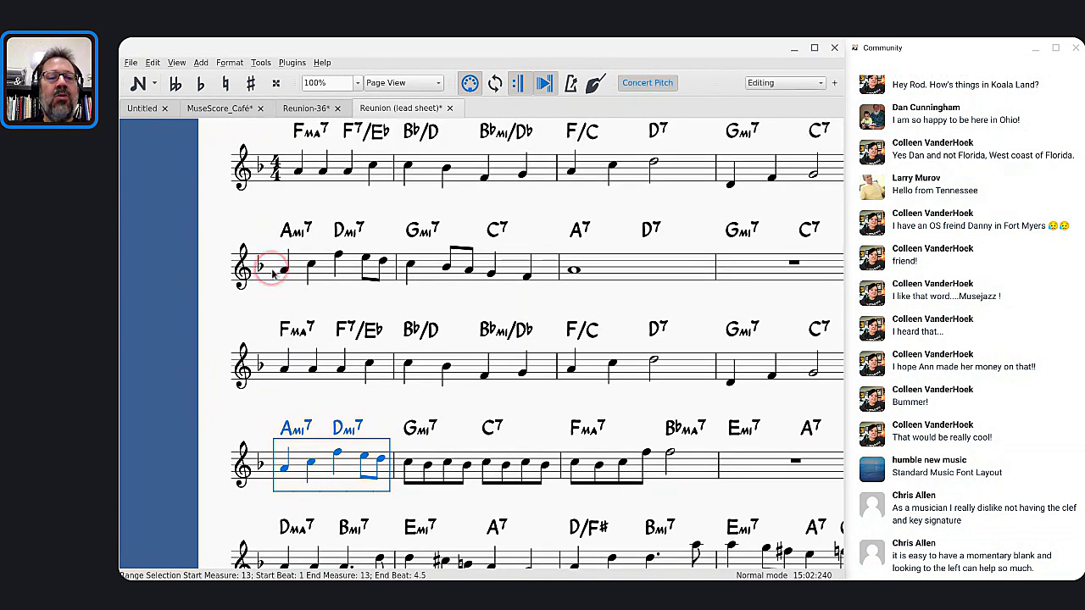
click(256, 269)
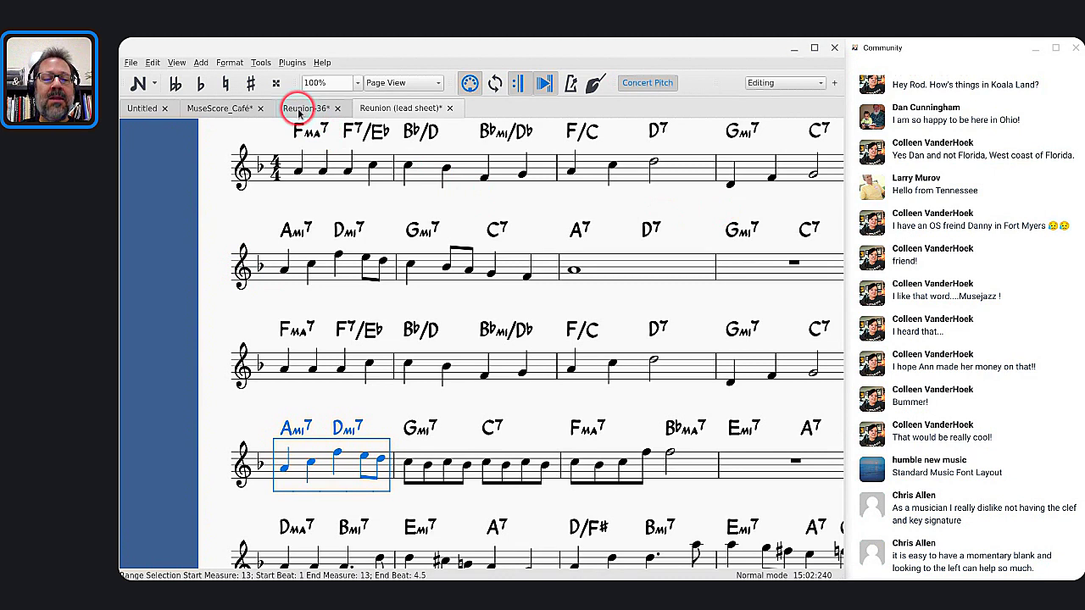
Undo all the spacing, style and note edits made in the Reunion lead sheet to restore its original layout.
key(ctrl+z)
key(ctrl+z)
key(ctrl+z)
key(ctrl+z)
key(ctrl+z)
key(ctrl+z)
key(ctrl+z)
key(ctrl+z)
key(ctrl+z)
key(ctrl+z)
key(ctrl+z)
key(ctrl+z)
key(ctrl+z)
key(ctrl+z)
key(ctrl+z)
key(ctrl+z)
key(ctrl+z)
key(ctrl+z)
key(ctrl+z)
key(ctrl+z)
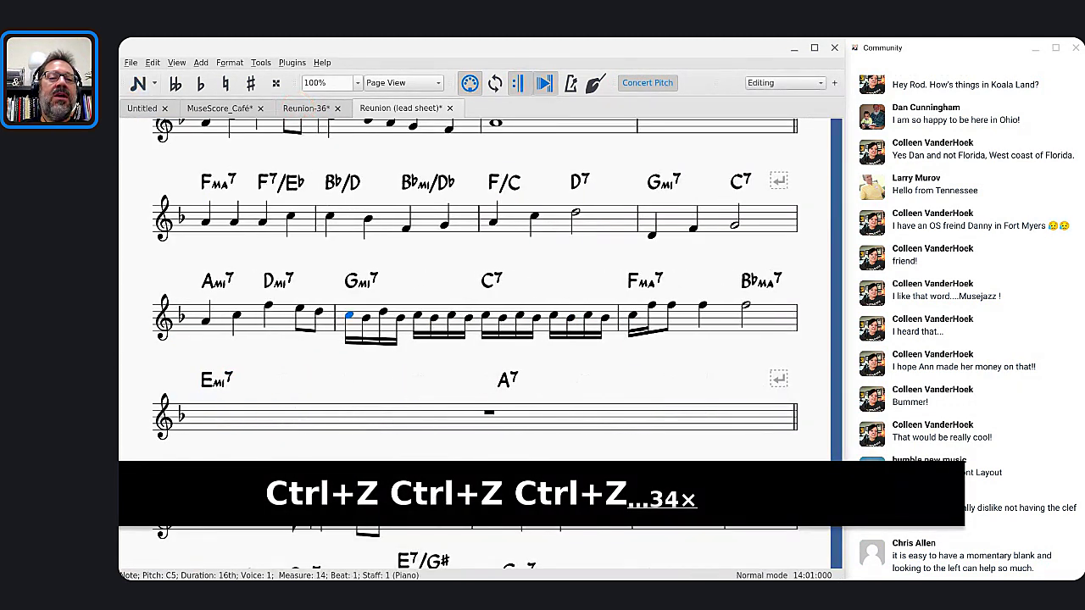
key(ctrl+z)
key(ctrl+z)
key(ctrl+z)
key(ctrl+z)
key(ctrl+z)
key(ctrl+z)
key(ctrl+z)
key(ctrl+z)
key(ctrl+z)
key(ctrl+z)
key(ctrl+z)
key(ctrl+z)
key(ctrl+z)
key(ctrl+z)
key(ctrl+z)
key(ctrl+z)
key(ctrl+z)
key(ctrl+z)
key(ctrl+z)
key(ctrl+z)
key(z)
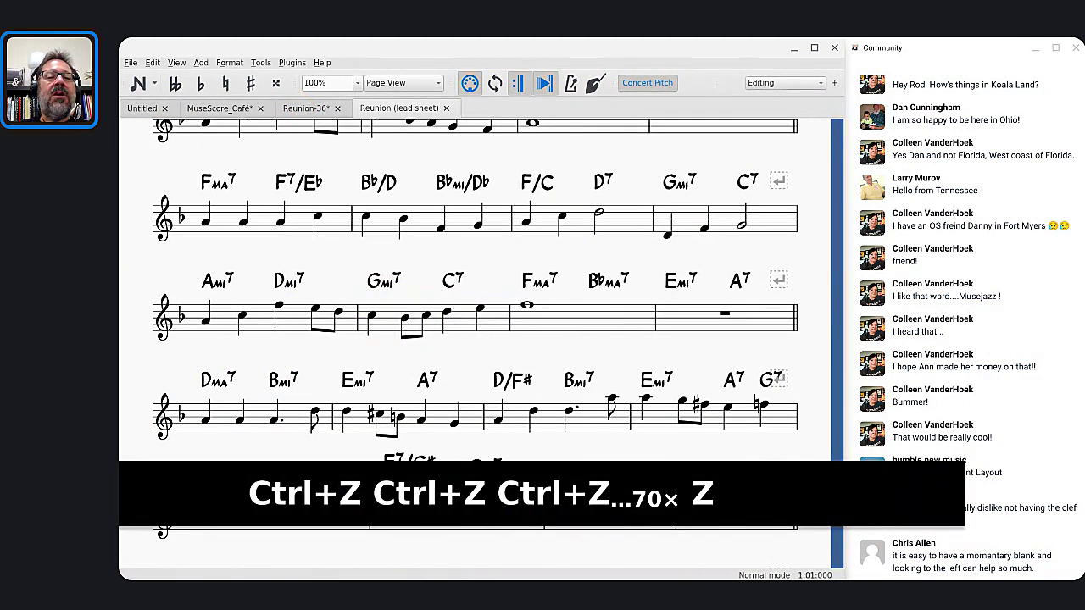
key(ctrl+z)
key(z)
Switch to the Reunion-36 score, undo all edits made in it and close the symbols palette window.
click(306, 108)
key(ctrl+z)
key(ctrl+z)
key(ctrl+z)
key(ctrl+z)
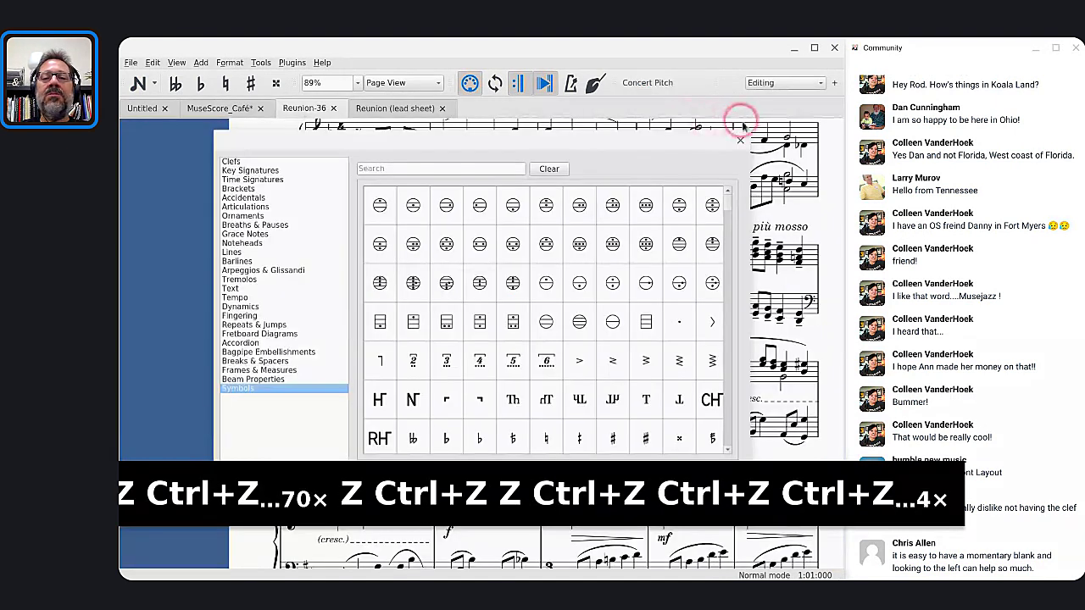
key(ctrl+z)
key(ctrl+z)
key(ctrl+z)
key(ctrl+z)
key(ctrl+z)
key(ctrl+z)
key(ctrl+z)
key(ctrl+z)
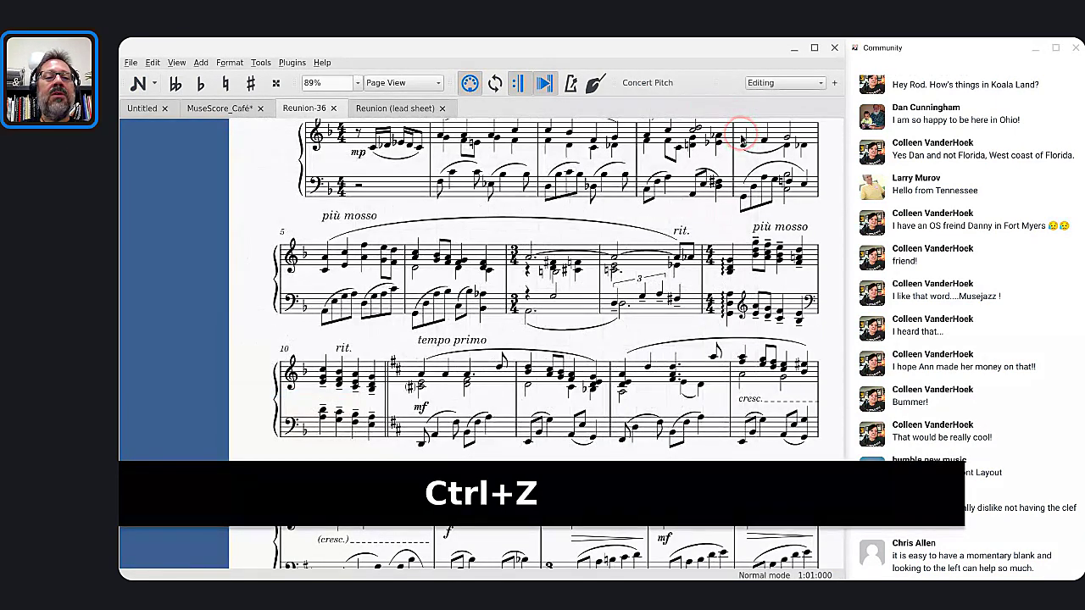
Switch to the MuseScore_Café score and undo the style and layout edits made in it.
click(228, 117)
key(ctrl+z)
key(ctrl+z)
key(ctrl+z)
key(ctrl+z)
key(ctrl+z)
key(ctrl+z)
key(ctrl+z)
key(ctrl+z)
key(ctrl+z)
key(ctrl+z)
key(ctrl+z)
key(ctrl+z)
key(ctrl+z)
key(ctrl+z)
key(ctrl+z)
key(ctrl+z)
key(ctrl+z)
key(ctrl+z)
key(ctrl+z)
key(ctrl+z)
key(ctrl+z)
key(ctrl+z)
key(ctrl+z)
key(ctrl+z)
key(ctrl+z)
key(ctrl+z)
key(ctrl+z)
key(ctrl+z)
key(ctrl+z)
key(ctrl+z)
key(ctrl+z)
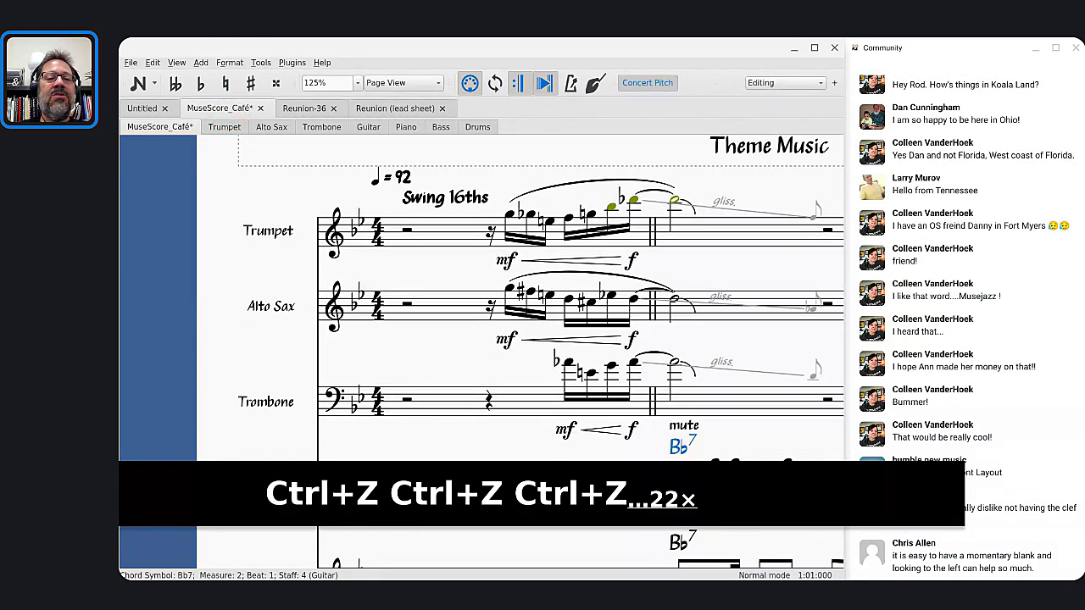
key(ctrl+z)
key(ctrl+z)
key(ctrl+z)
key(ctrl+z)
key(ctrl+z)
key(ctrl+z)
key(ctrl+z)
key(ctrl+z)
key(ctrl+z)
key(ctrl+z)
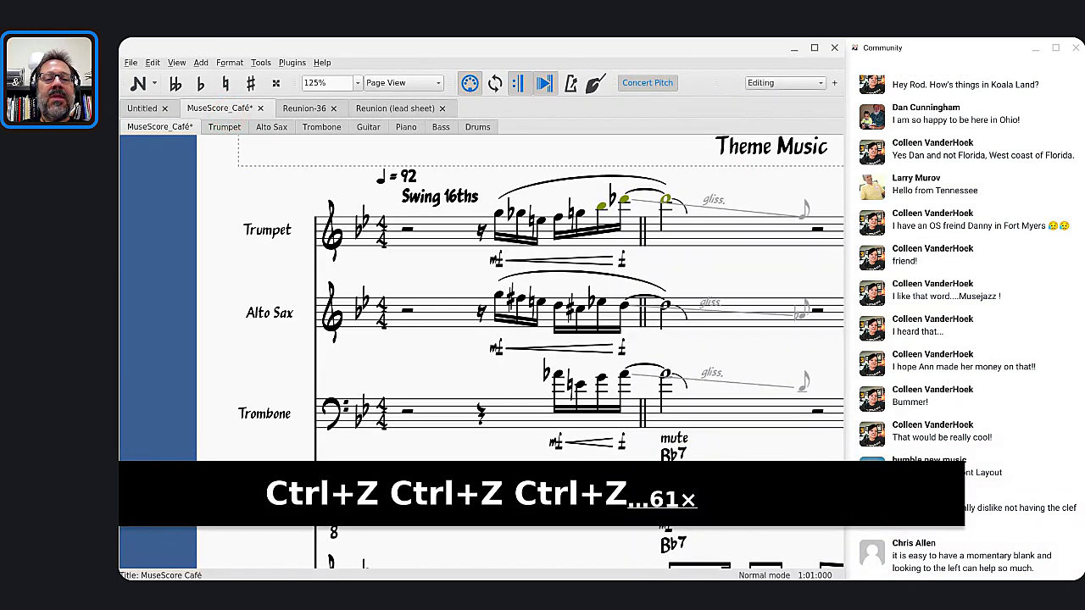
key(ctrl+z)
key(ctrl+z)
key(ctrl+z)
key(ctrl+z)
key(ctrl+z)
key(ctrl+z)
key(ctrl+z)
key(ctrl+z)
key(ctrl+z)
key(ctrl+z)
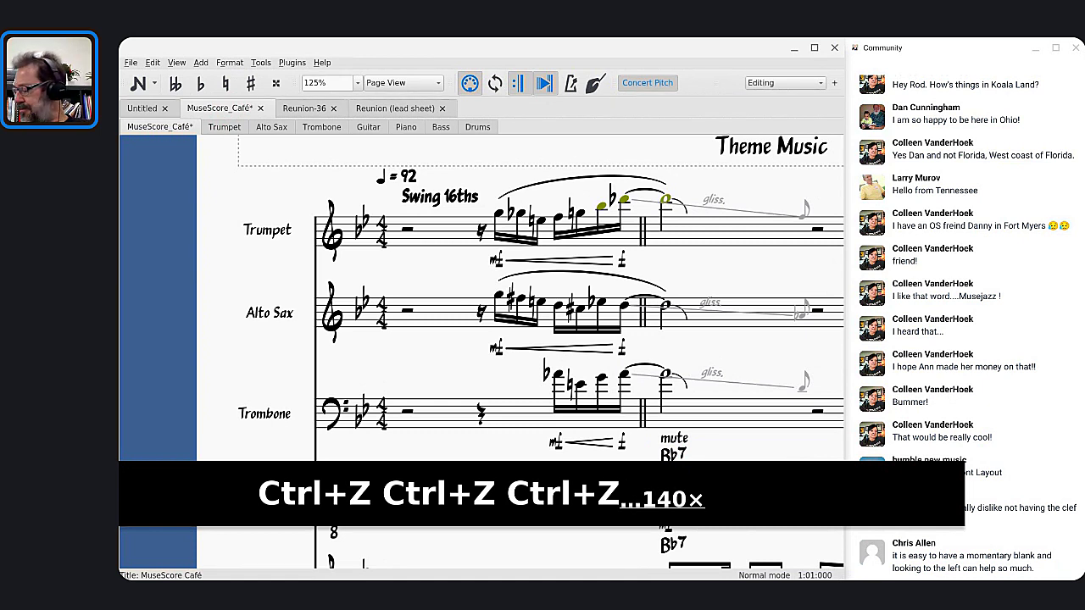
key(ctrl+z)
key(ctrl+z)
key(ctrl+z)
key(ctrl+z)
key(ctrl+z)
key(ctrl+z)
key(ctrl+z)
key(ctrl+z)
key(ctrl+z)
key(ctrl+z)
key(ctrl+z)
key(ctrl+z)
key(ctrl+z)
key(ctrl+z)
key(ctrl+z)
key(ctrl+z)
key(ctrl+z)
key(ctrl+z)
key(ctrl+z)
key(ctrl+z)
key(ctrl+z)
key(ctrl+z)
key(ctrl+z)
key(ctrl+z)
key(ctrl+z)
key(ctrl+z)
key(ctrl+z)
key(ctrl+z)
key(ctrl+z)
key(ctrl+z)
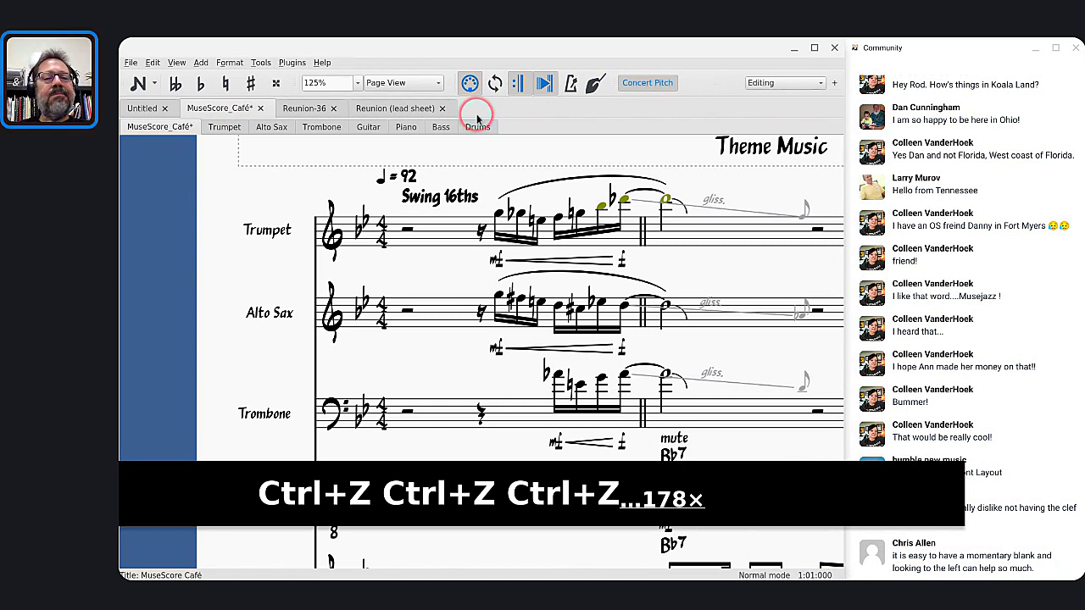
key(ctrl+z)
key(ctrl+z)
key(ctrl+z)
key(ctrl+z)
key(ctrl+z)
key(ctrl+z)
key(ctrl+z)
key(ctrl+z)
key(ctrl+z)
key(ctrl+z)
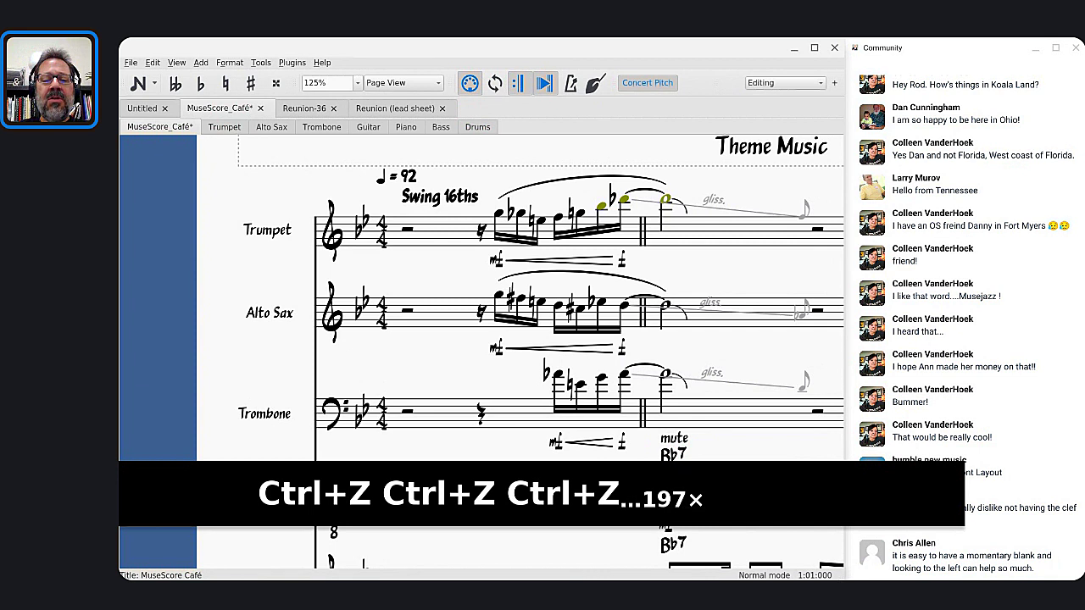
Undo any remaining edits in the MuseScore_Café score, going back through its whole edit history.
key(ctrl+z)
key(ctrl+z)
key(ctrl+z)
key(ctrl+z)
key(ctrl+z)
key(ctrl+z)
key(ctrl+z)
key(ctrl+z)
key(ctrl+z)
key(ctrl+z)
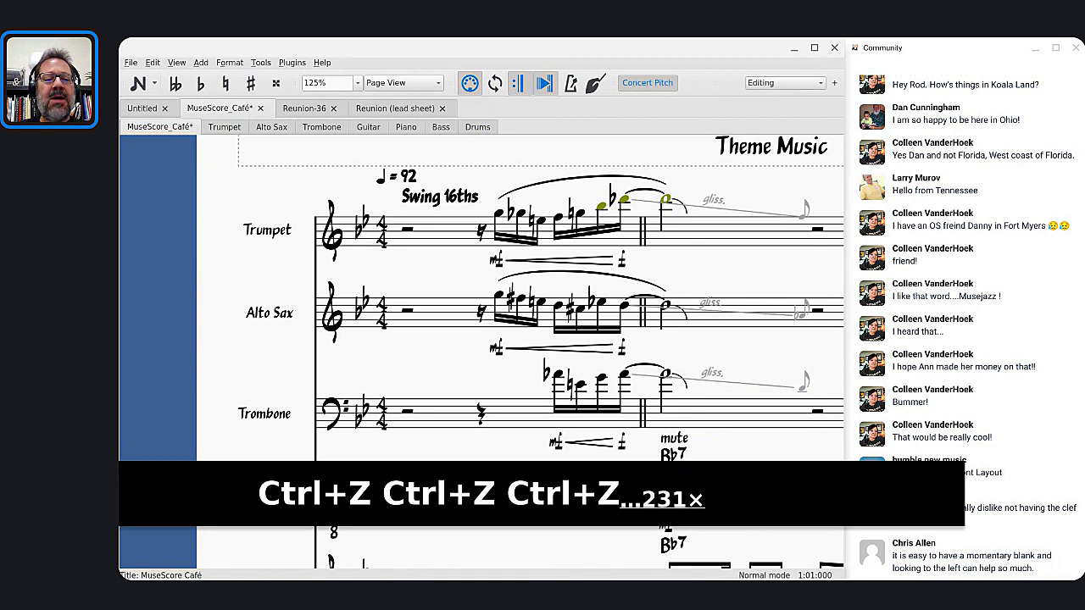
key(ctrl+z)
key(ctrl+z)
key(ctrl+z)
key(ctrl+z)
key(ctrl+z)
key(ctrl+z)
key(ctrl+z)
key(ctrl+z)
key(ctrl+z)
key(ctrl+z)
key(ctrl+z)
key(ctrl+z)
key(ctrl+z)
key(ctrl+z)
key(ctrl+z)
key(ctrl+z)
key(ctrl+z)
key(ctrl+z)
key(ctrl+z)
key(ctrl+z)
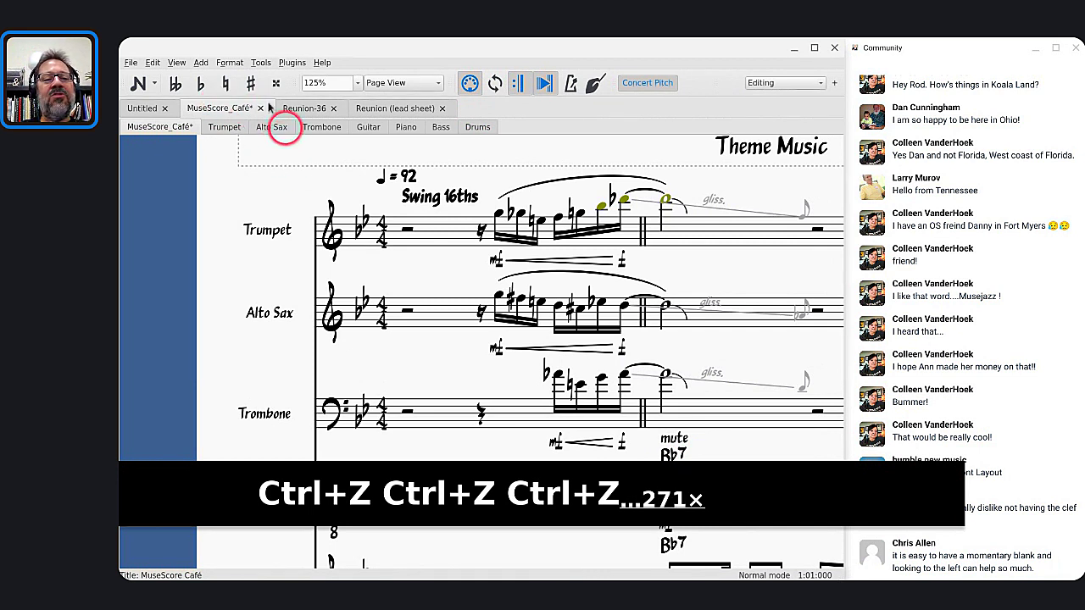
key(ctrl+z)
key(ctrl+z)
key(ctrl+z)
key(ctrl+z)
key(ctrl+z)
key(ctrl+z)
key(ctrl+z)
key(ctrl+z)
key(ctrl+z)
key(ctrl+z)
key(ctrl+z)
key(ctrl+z)
key(ctrl+z)
key(ctrl+z)
key(ctrl+z)
key(ctrl+z)
key(ctrl+z)
key(ctrl+z)
key(ctrl+z)
key(ctrl+z)
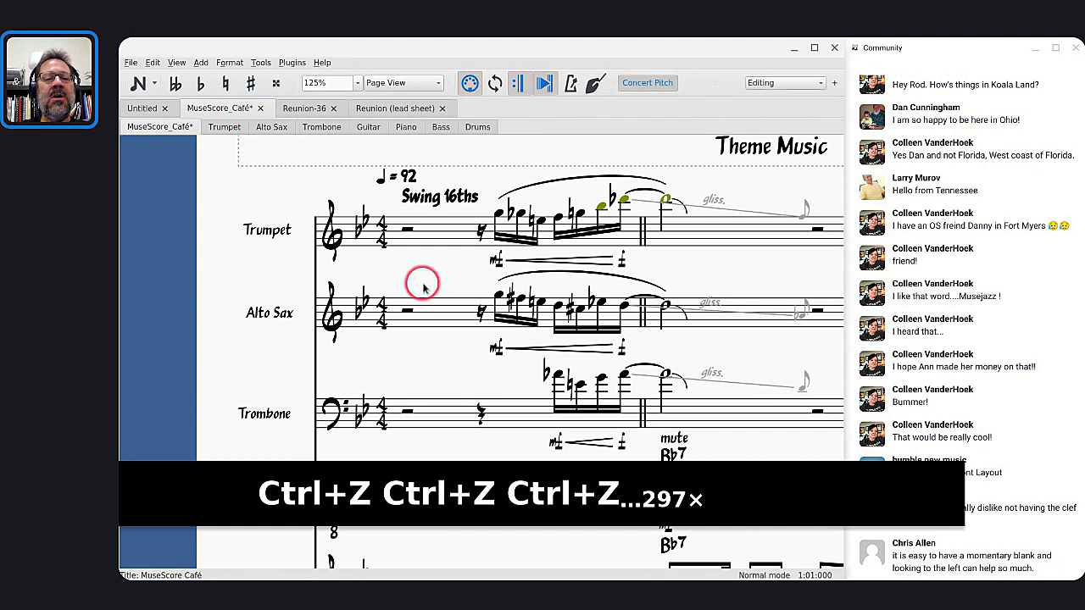
Clear the title selection and try again to undo every edit left in the MuseScore_Café score.
scroll(408, 282, up, 3)
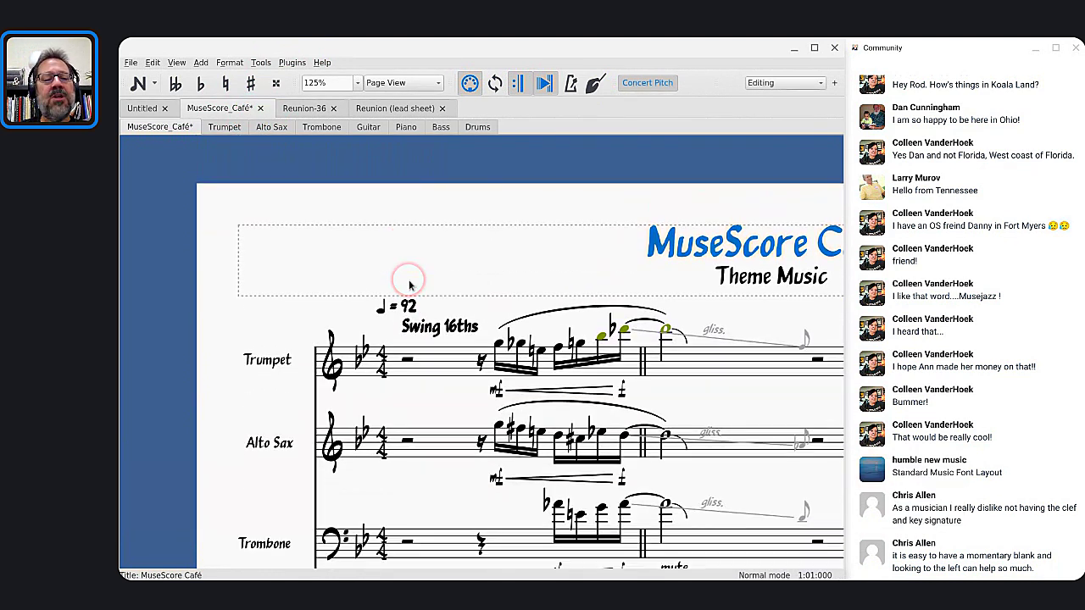
click(286, 316)
key(ctrl+z)
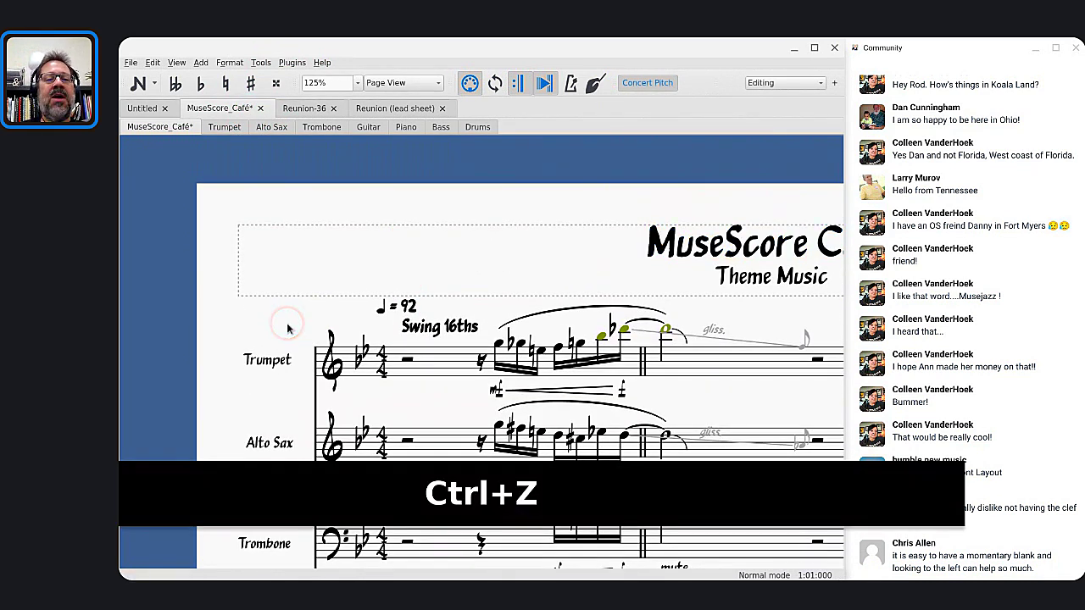
key(ctrl+z)
key(ctrl+z)
key(ctrl+z)
key(ctrl+z)
key(ctrl+z)
key(ctrl+z)
key(ctrl+z)
key(ctrl+z)
key(ctrl+z)
key(ctrl+z)
key(ctrl+z)
key(ctrl+z)
key(ctrl+z)
key(ctrl+z)
key(ctrl+z)
key(ctrl+z)
key(ctrl+z)
key(ctrl+z)
key(ctrl+z)
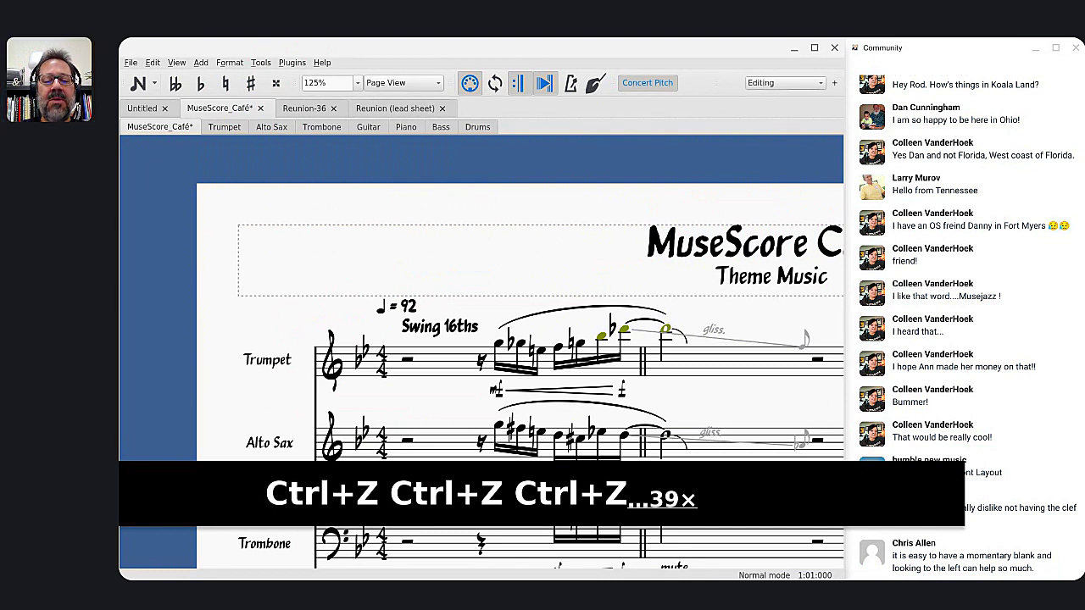
key(ctrl+z)
key(ctrl+z)
key(ctrl+z)
key(ctrl+z)
key(ctrl+z)
key(ctrl+z)
key(ctrl+z)
key(ctrl+z)
key(ctrl+z)
key(ctrl+z)
key(ctrl+z)
key(ctrl+z)
key(ctrl+z)
key(ctrl+z)
key(ctrl+z)
key(ctrl+z)
key(ctrl+z)
key(ctrl+z)
key(ctrl+z)
key(ctrl+z)
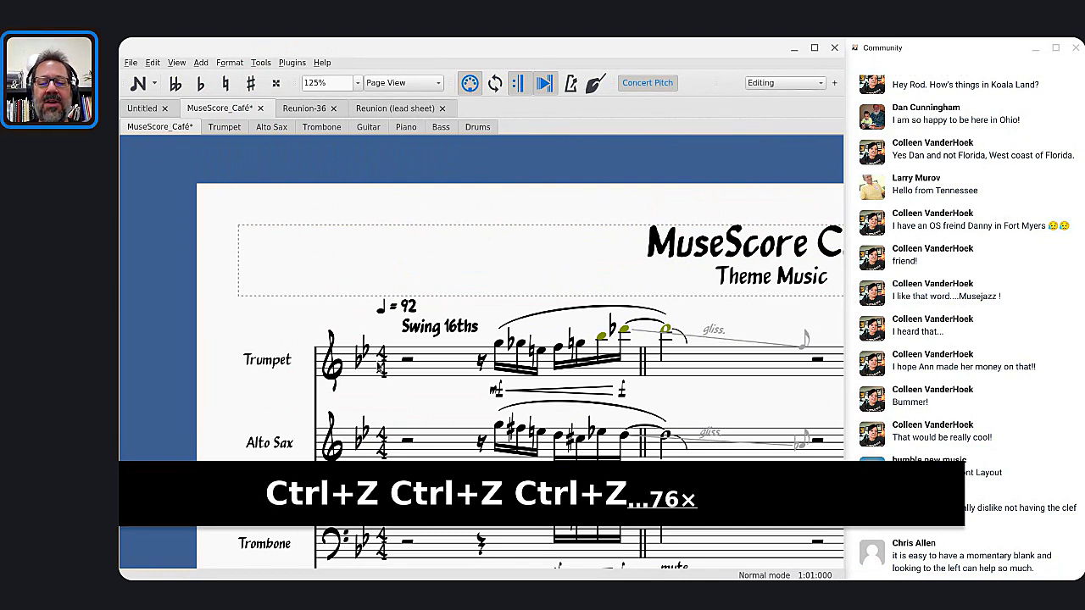
key(ctrl+z)
key(ctrl+z)
key(ctrl+z)
key(ctrl+z)
key(ctrl+z)
key(ctrl+z)
key(ctrl+z)
key(ctrl+z)
key(ctrl+z)
key(ctrl+z)
key(ctrl+z)
key(ctrl+z)
key(ctrl+z)
key(ctrl+z)
key(ctrl+z)
key(ctrl+z)
key(ctrl+z)
key(ctrl+z)
key(ctrl+z)
key(ctrl+z)
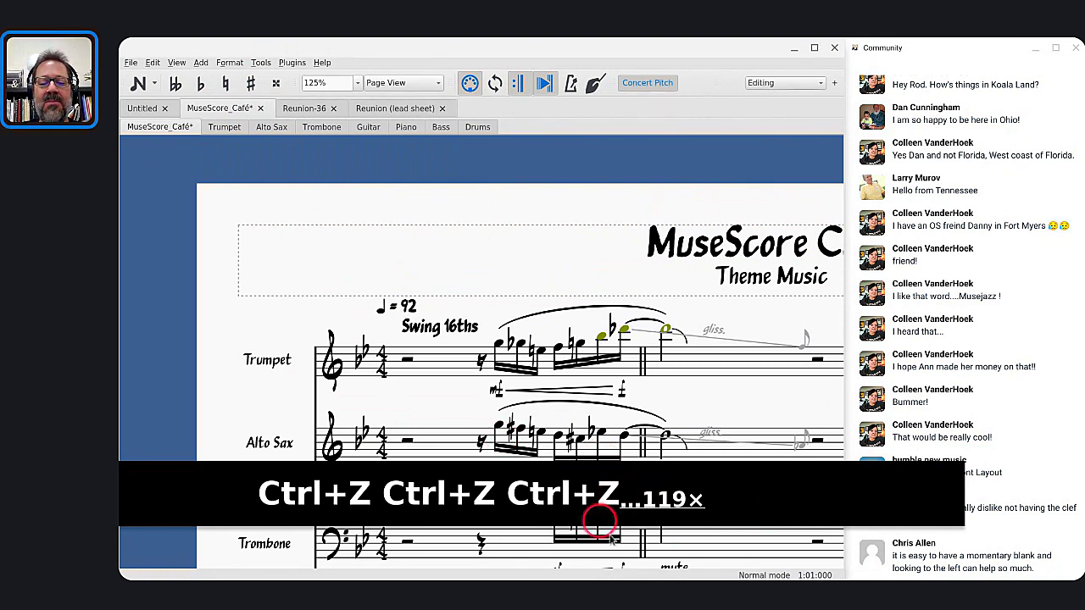
key(ctrl+z)
key(ctrl+z)
key(ctrl+z)
key(ctrl+z)
key(ctrl+z)
key(ctrl+z)
key(ctrl+z)
key(ctrl+z)
key(ctrl+z)
key(ctrl+z)
key(ctrl+z)
key(ctrl+z)
key(ctrl+z)
key(ctrl+z)
key(ctrl+z)
key(ctrl+z)
key(ctrl+z)
key(ctrl+z)
key(ctrl+z)
key(ctrl+z)
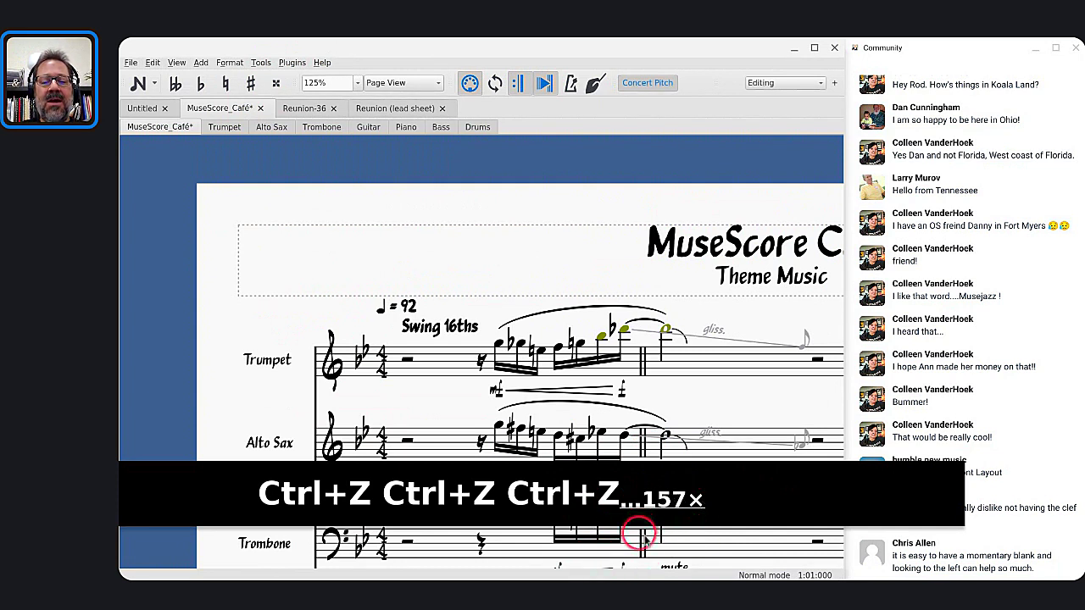
key(ctrl+z)
key(ctrl+z)
key(ctrl+z)
key(ctrl+z)
key(ctrl+z)
key(ctrl+z)
key(ctrl+z)
key(ctrl+z)
key(ctrl+z)
key(ctrl+z)
key(ctrl+z)
key(ctrl+z)
key(ctrl+z)
key(ctrl+z)
key(ctrl+z)
key(ctrl+z)
key(ctrl+z)
key(ctrl+z)
key(ctrl+z)
key(ctrl+z)
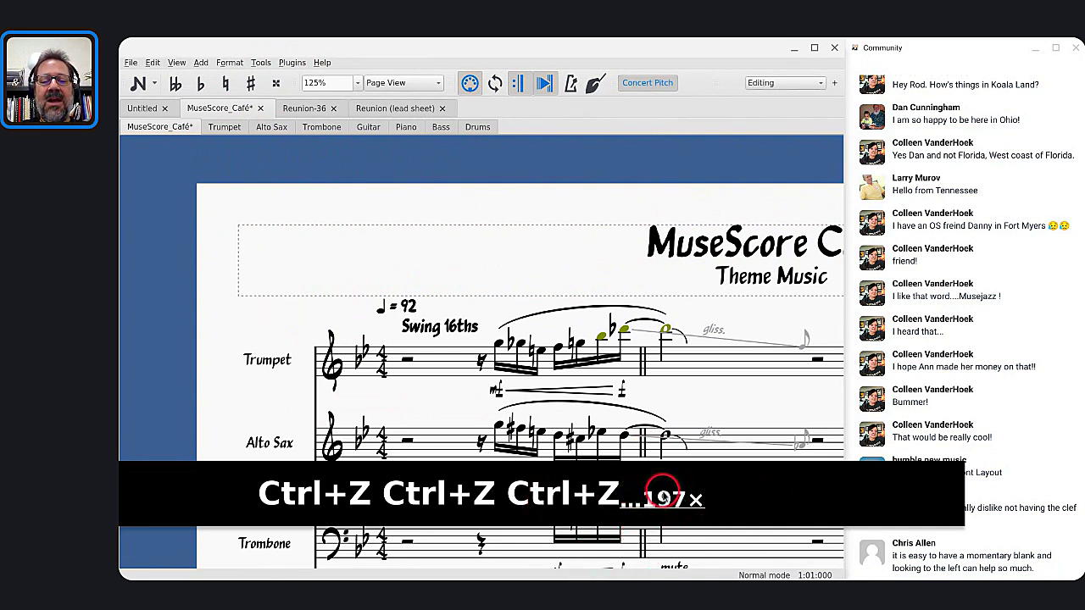
Return to the beginning of the MuseScore_Café score with nothing selected and switch to the Reunion-36 score.
click(242, 112)
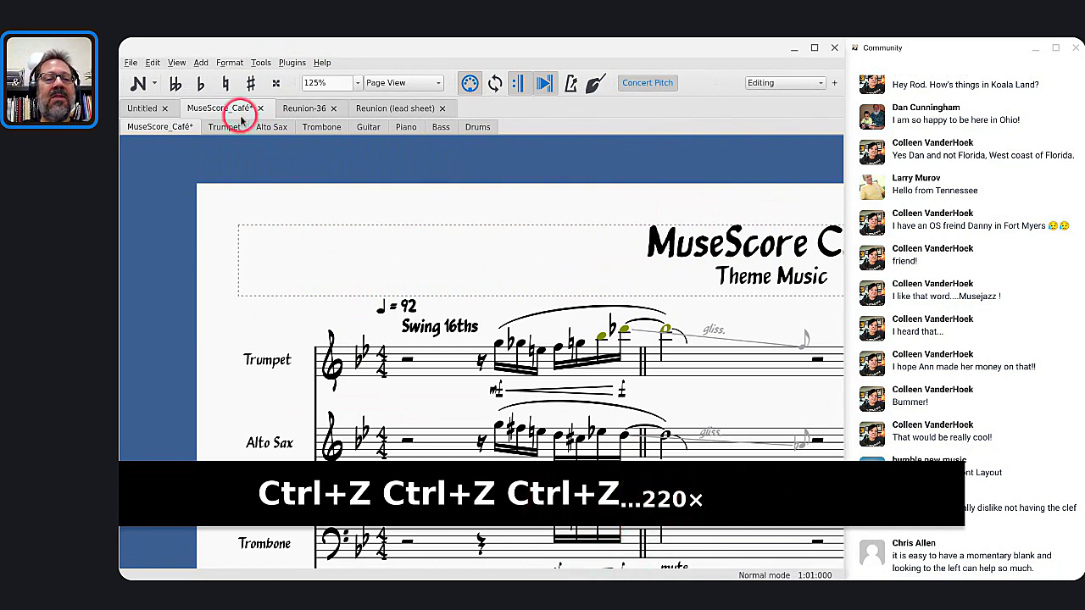
click(324, 272)
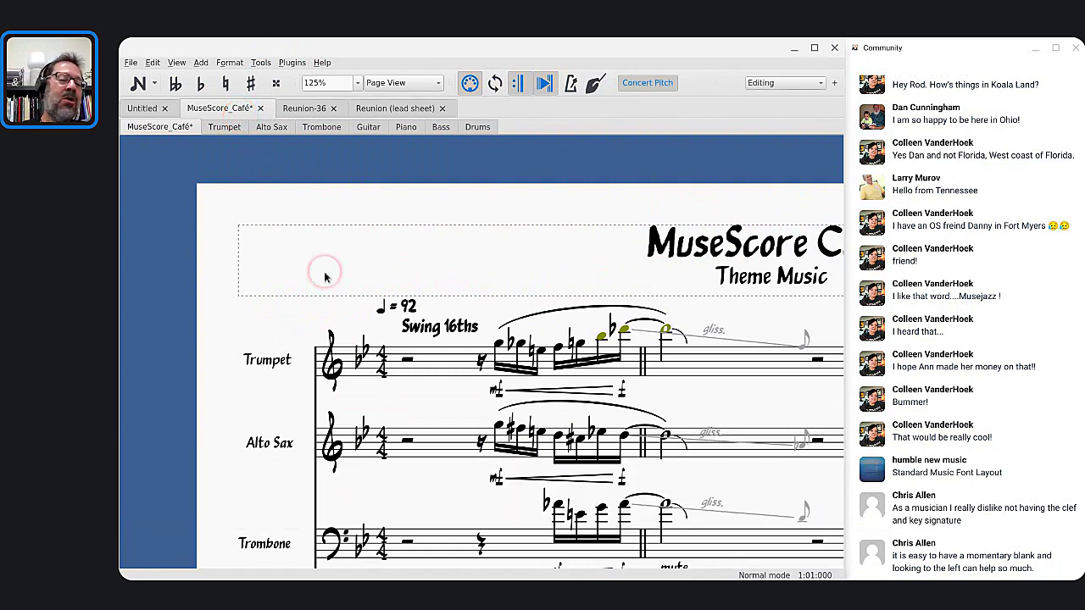
click(247, 351)
click(231, 325)
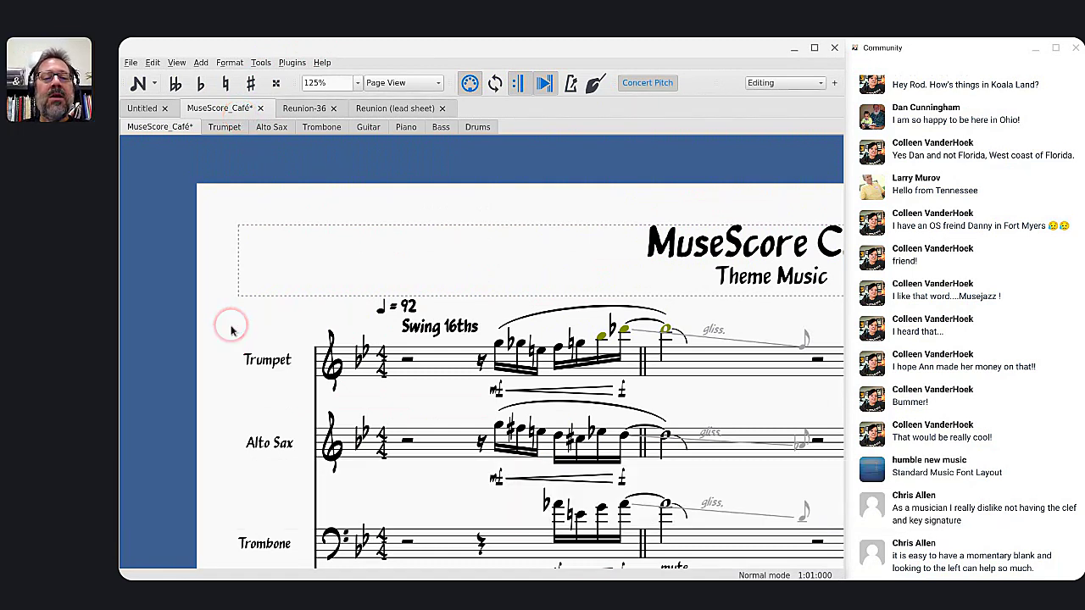
key(Home)
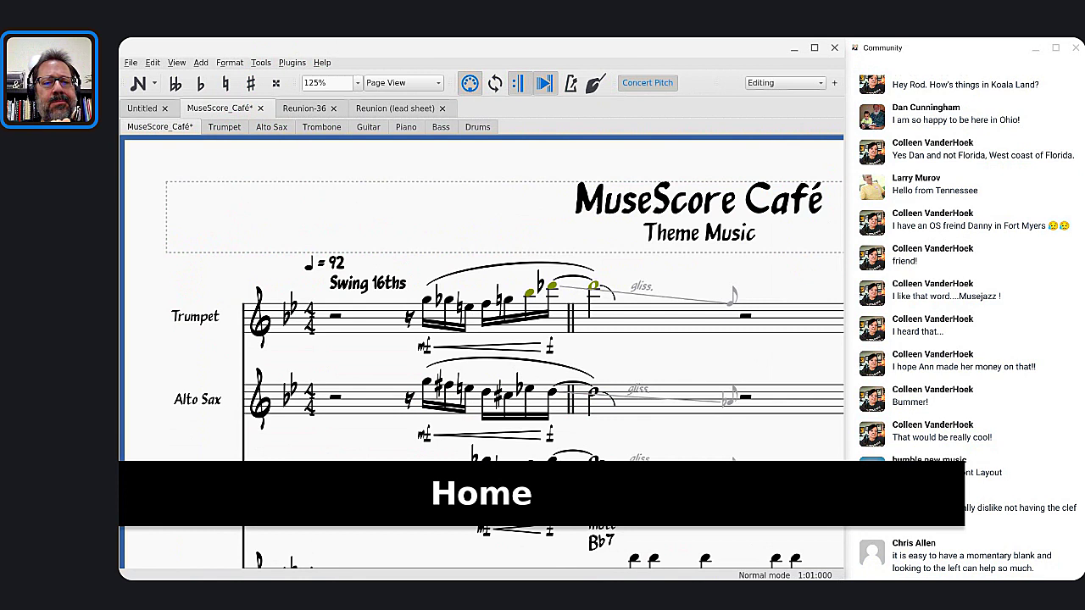
click(348, 235)
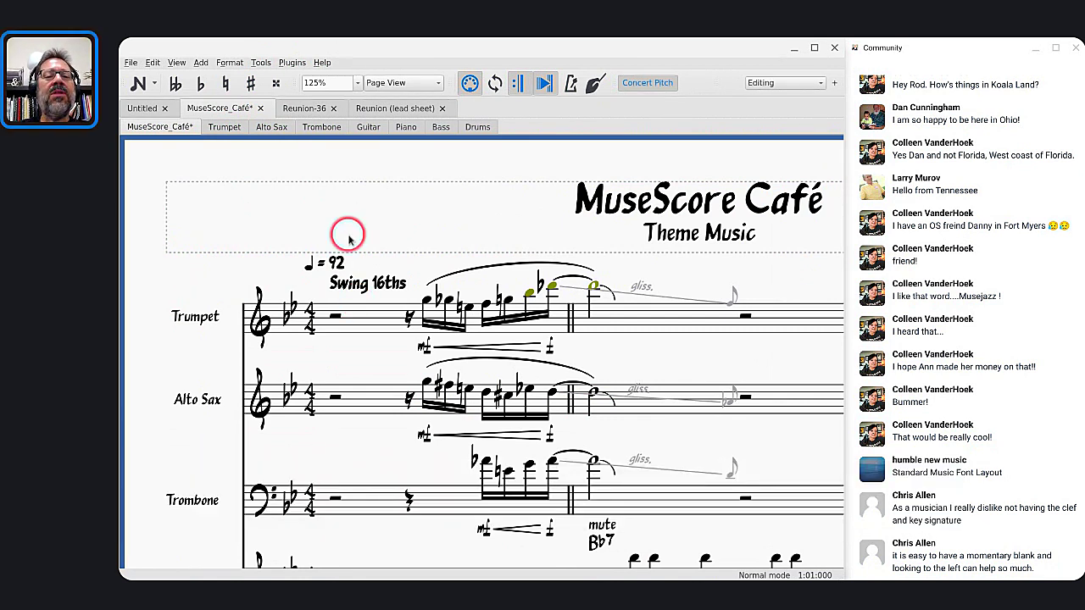
key(ctrl+Tab)
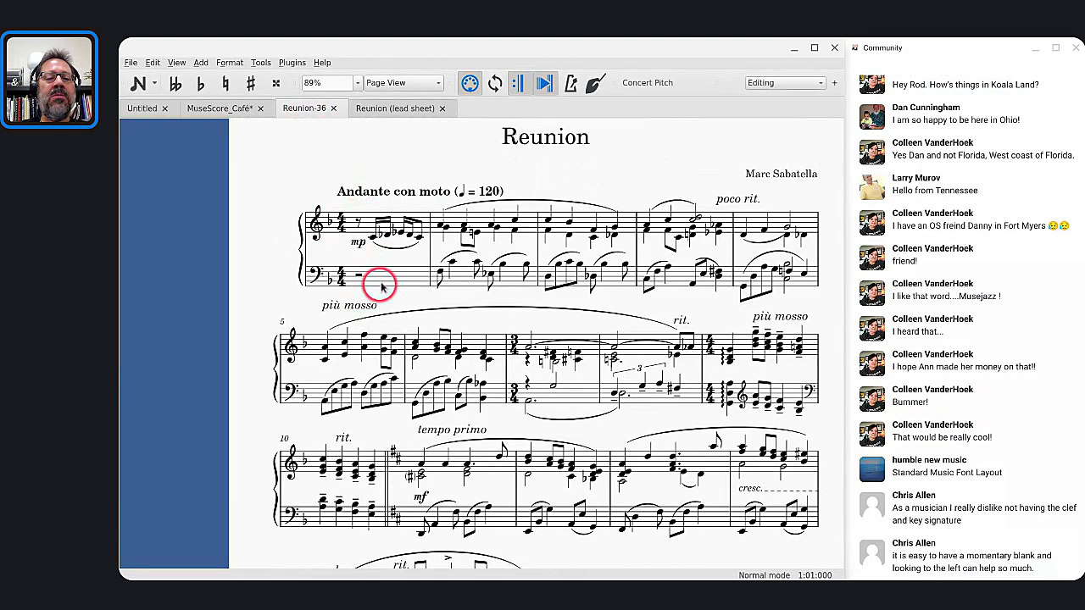
Review the bass staff's advanced style properties without changing them, and turn off the staff's time signature and barlines.
right_click(381, 286)
click(405, 328)
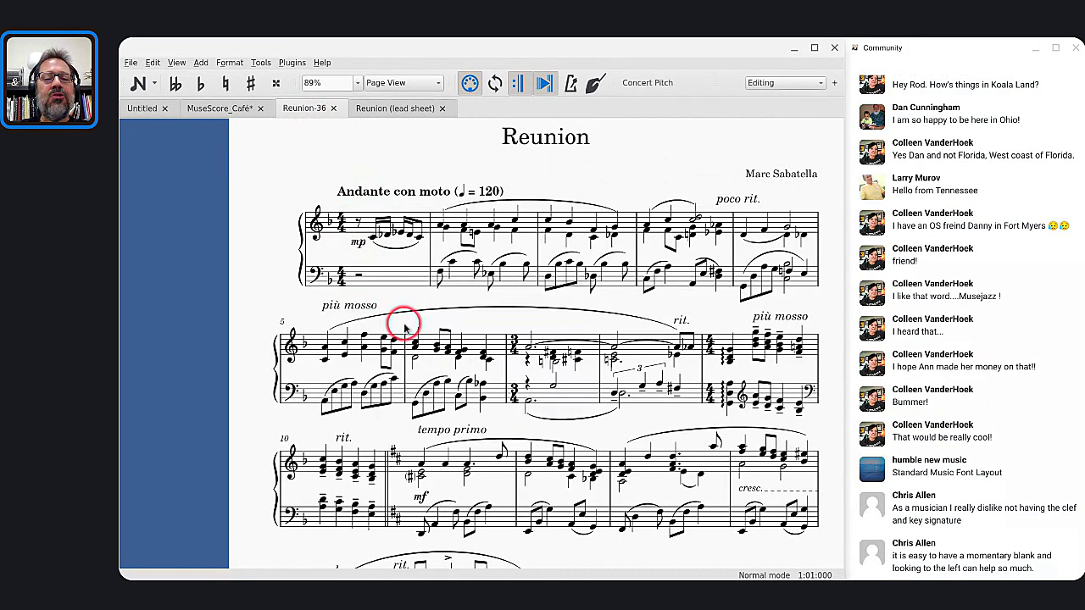
drag(410, 145, 680, 179)
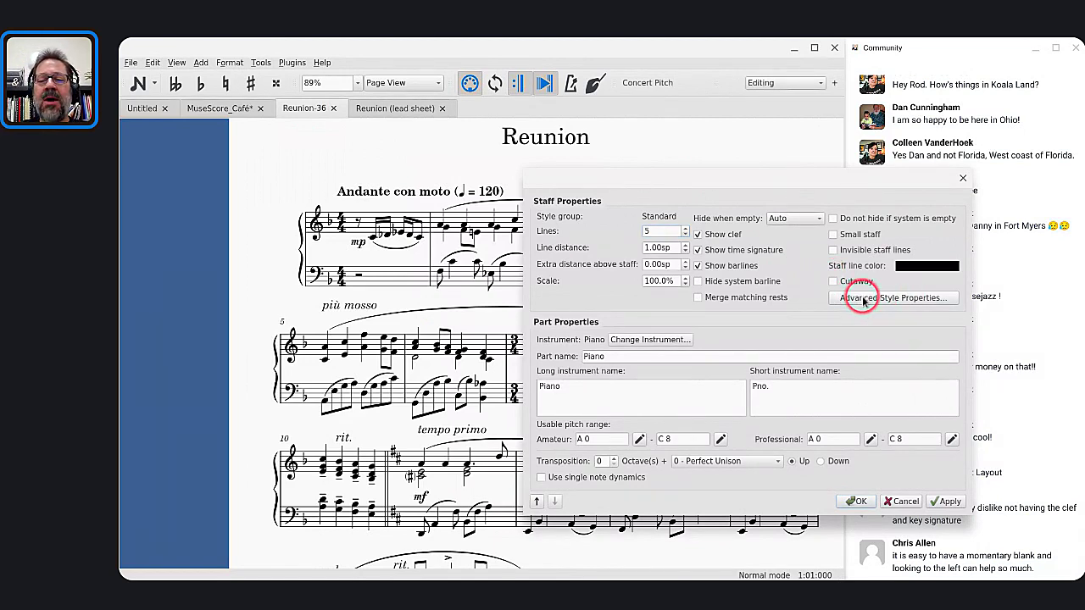
click(862, 298)
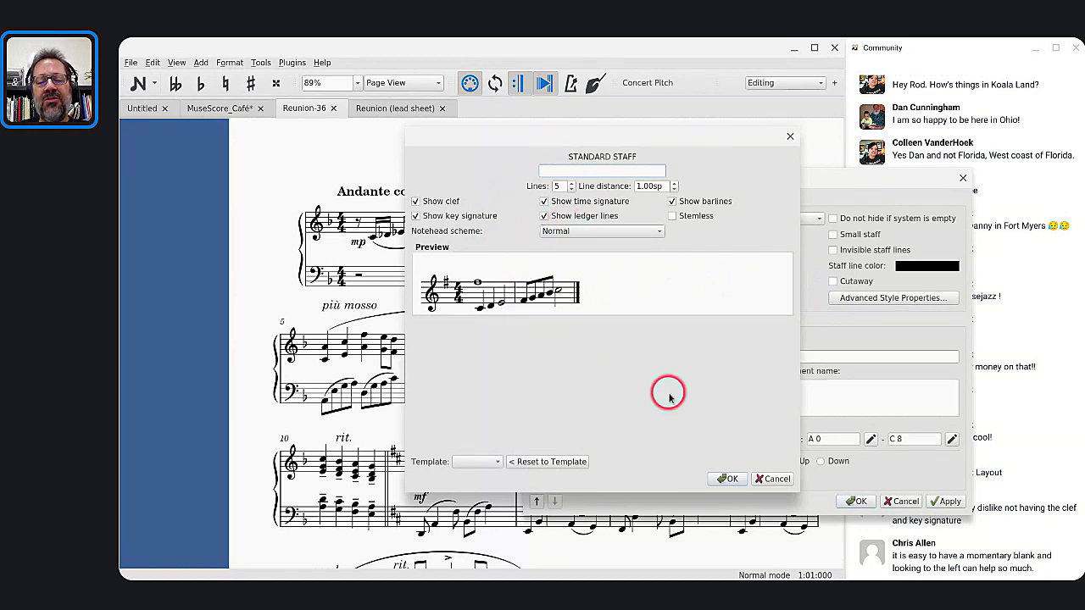
click(771, 479)
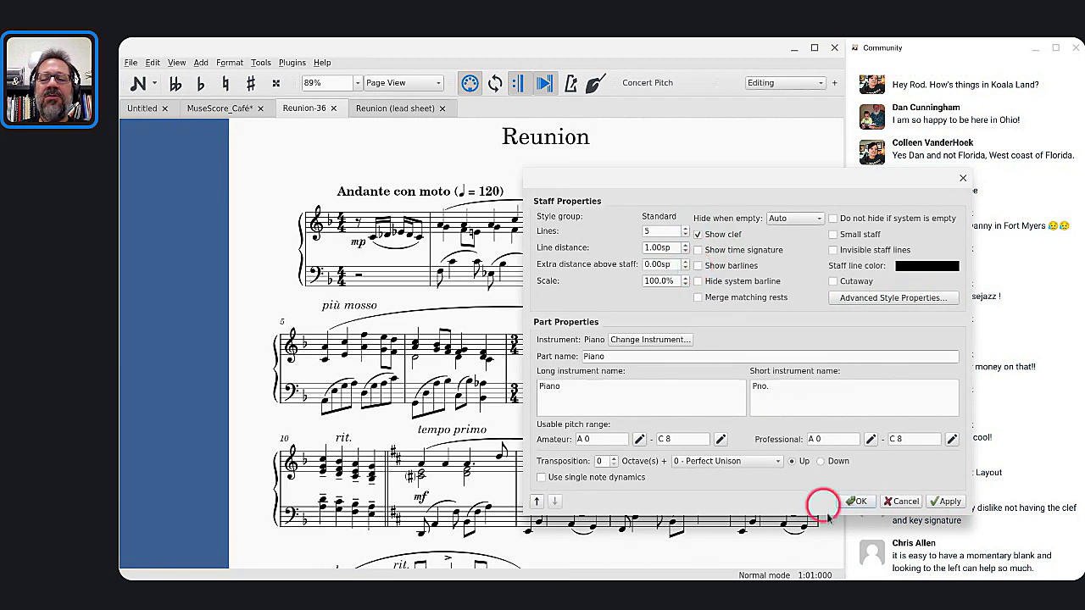
click(854, 501)
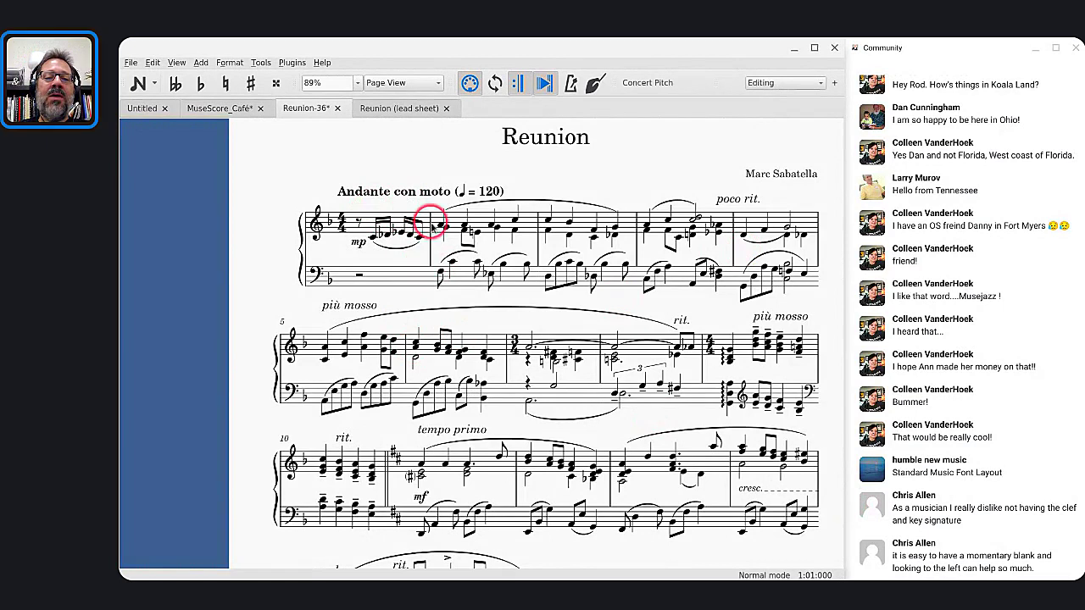
Turn off the time signature and barlines for the treble staff in its staff properties.
right_click(366, 226)
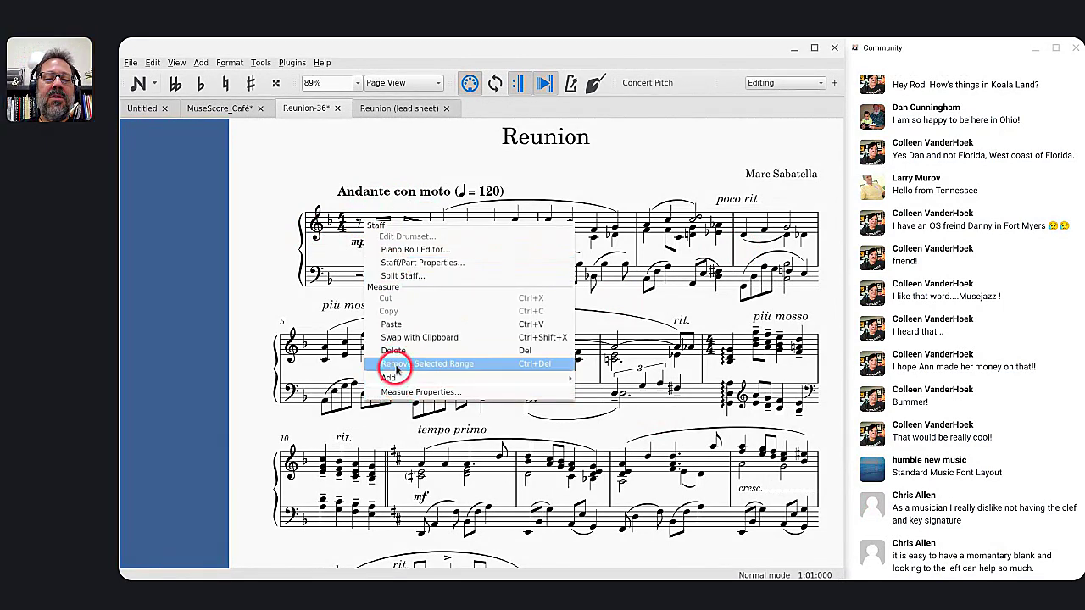
click(386, 265)
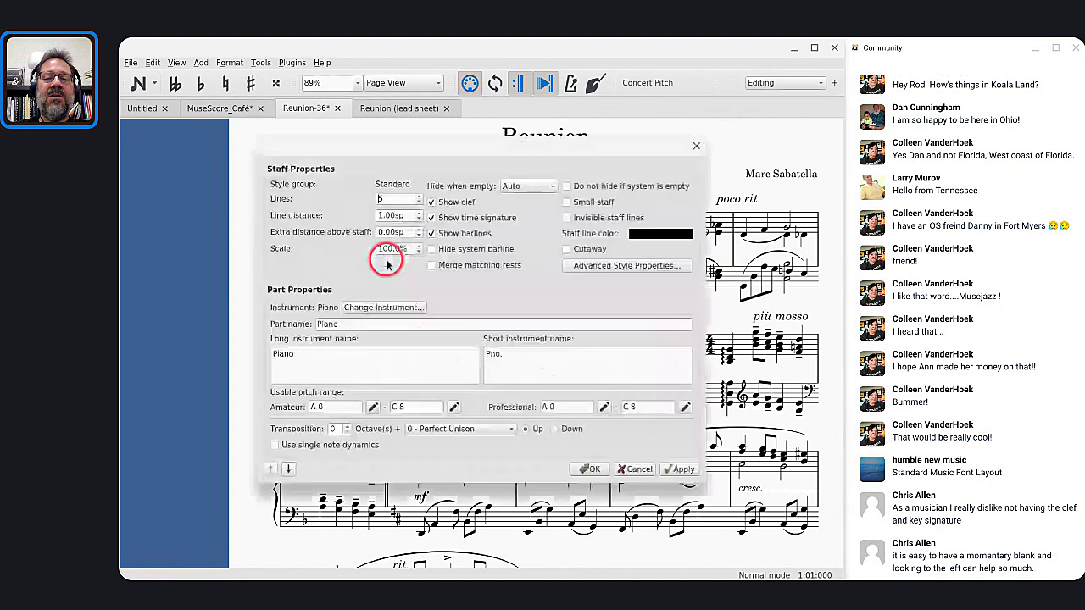
click(432, 218)
click(432, 233)
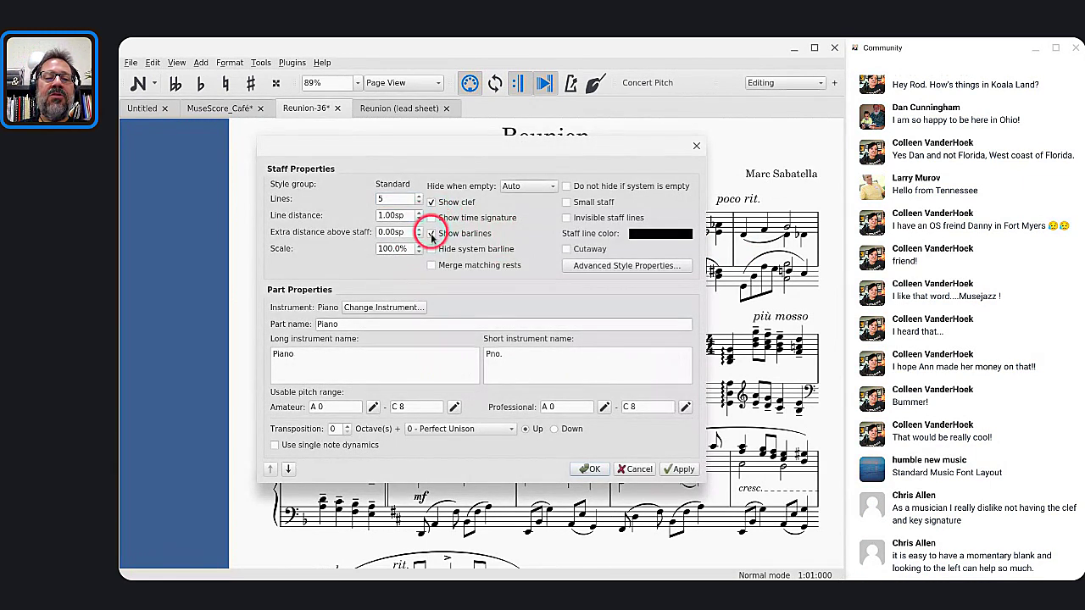
click(597, 476)
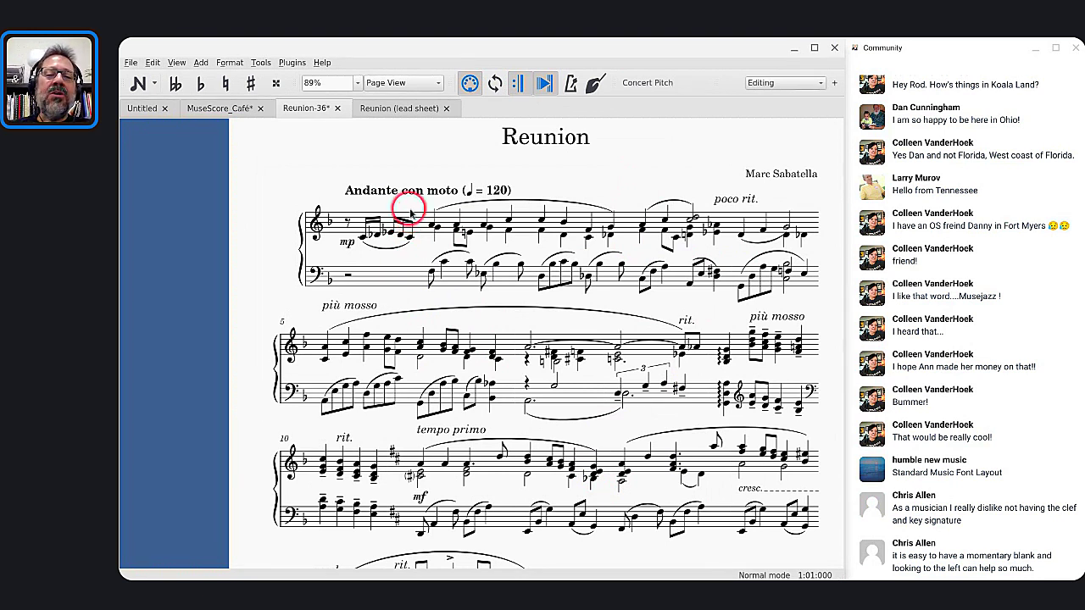
Join all measures of the first system across both staves into one measure, and undo the join.
click(354, 226)
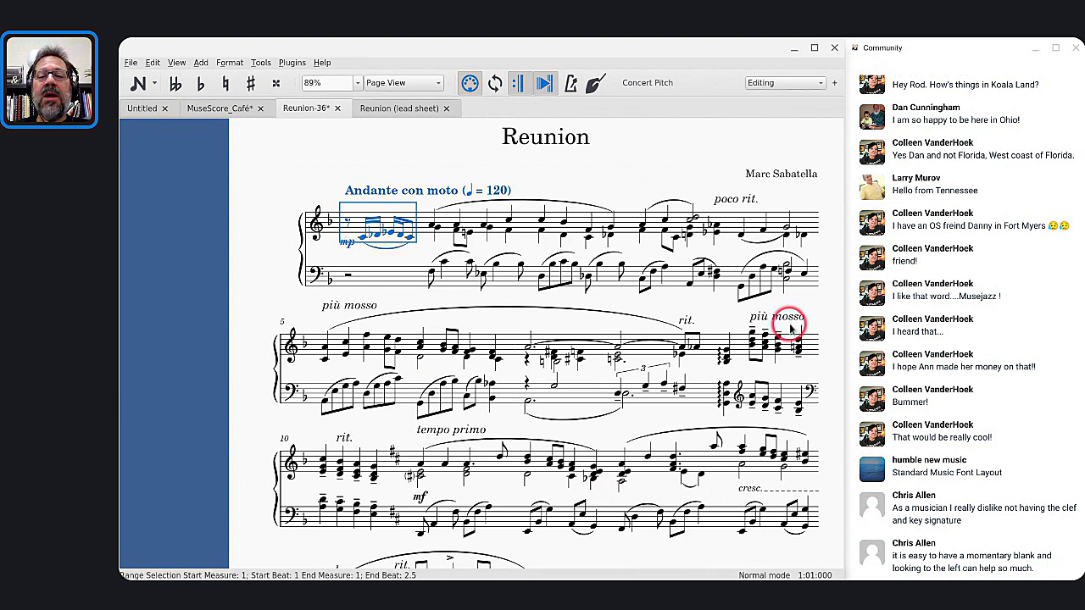
shift+click(814, 284)
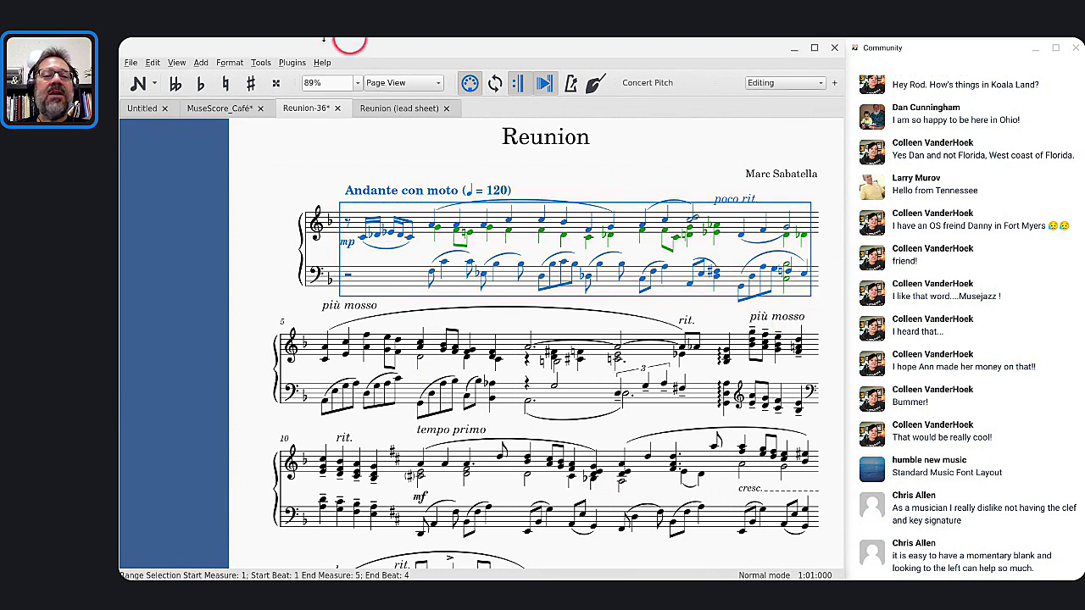
click(258, 65)
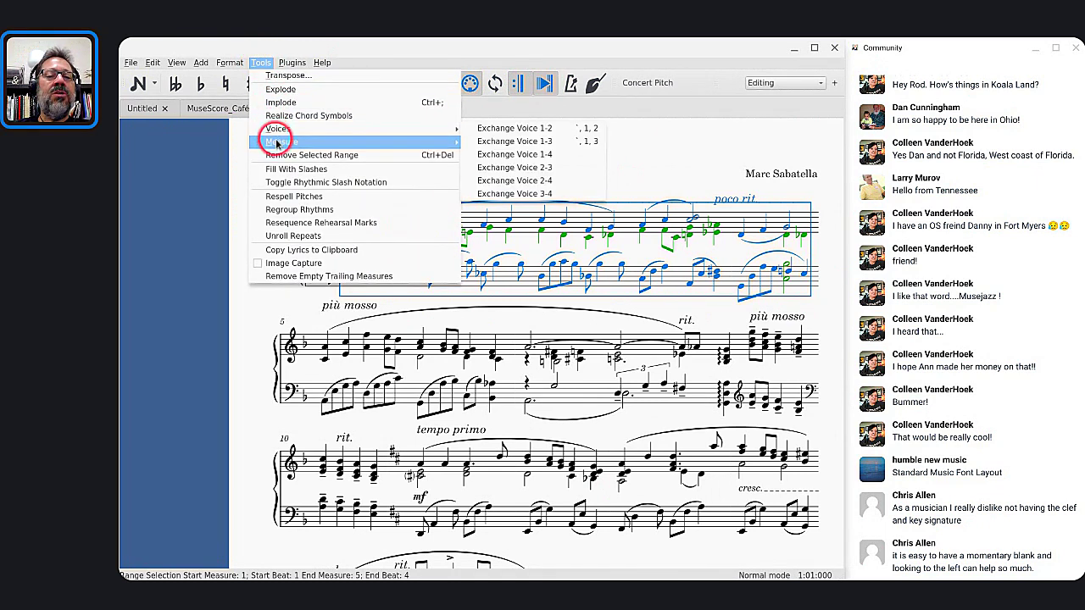
mouse_move(458, 141)
click(498, 158)
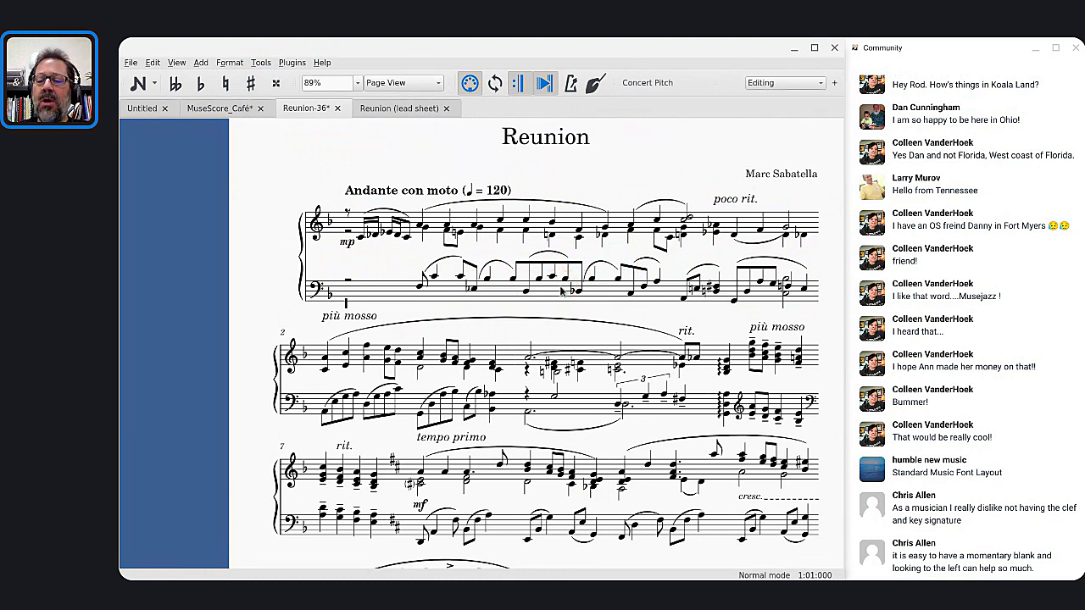
key(ctrl+z)
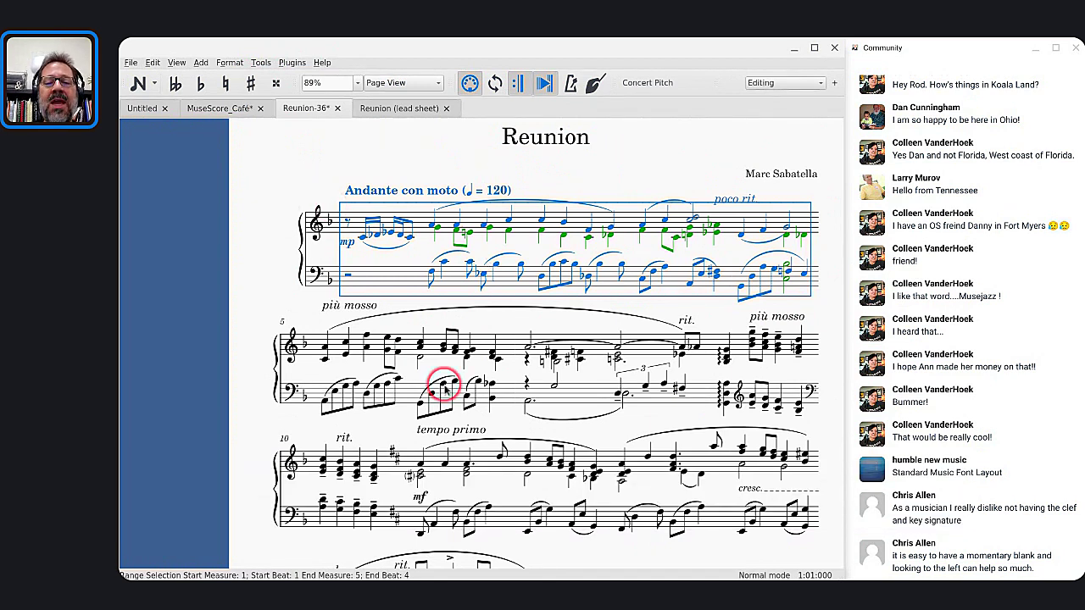
Undo the staff property changes so both staves show their time signatures and barlines again.
scroll(446, 390, down, 1)
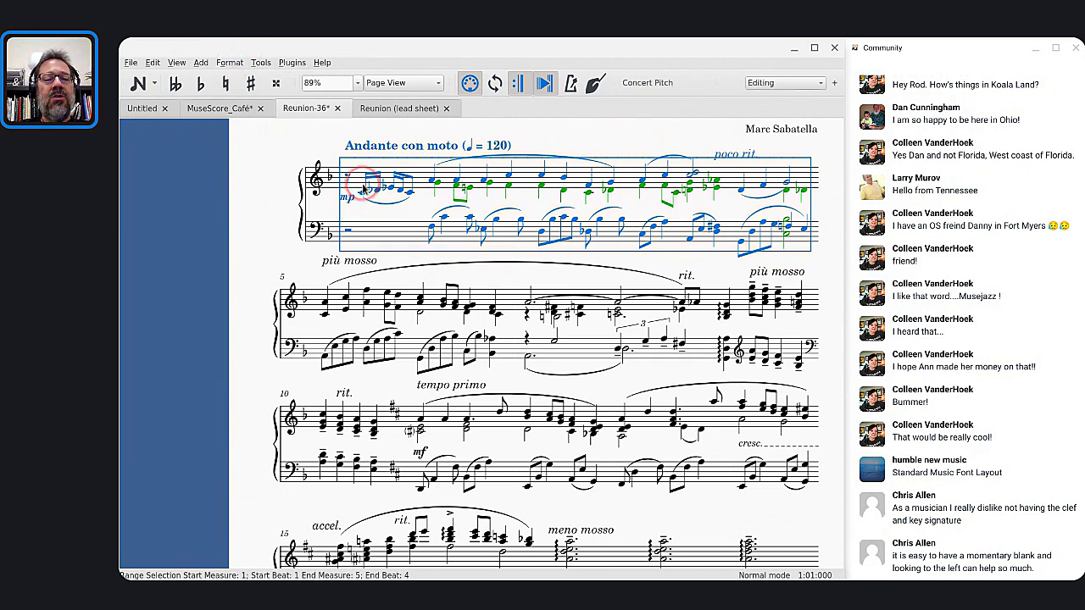
key(ctrl+z)
key(ctrl+z)
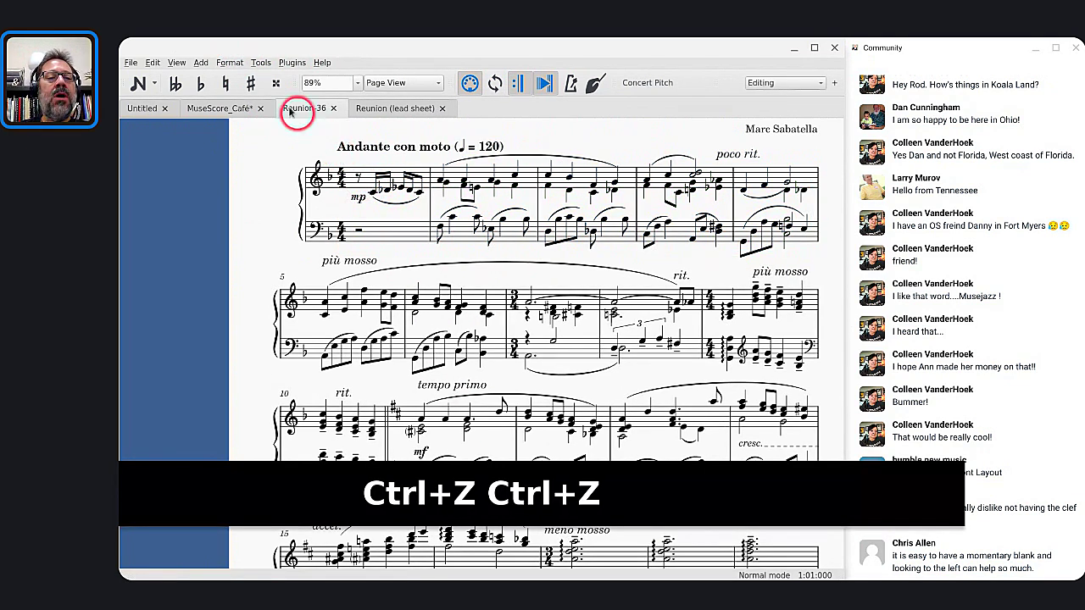
click(230, 63)
key(ctrl+z)
key(ctrl+z)
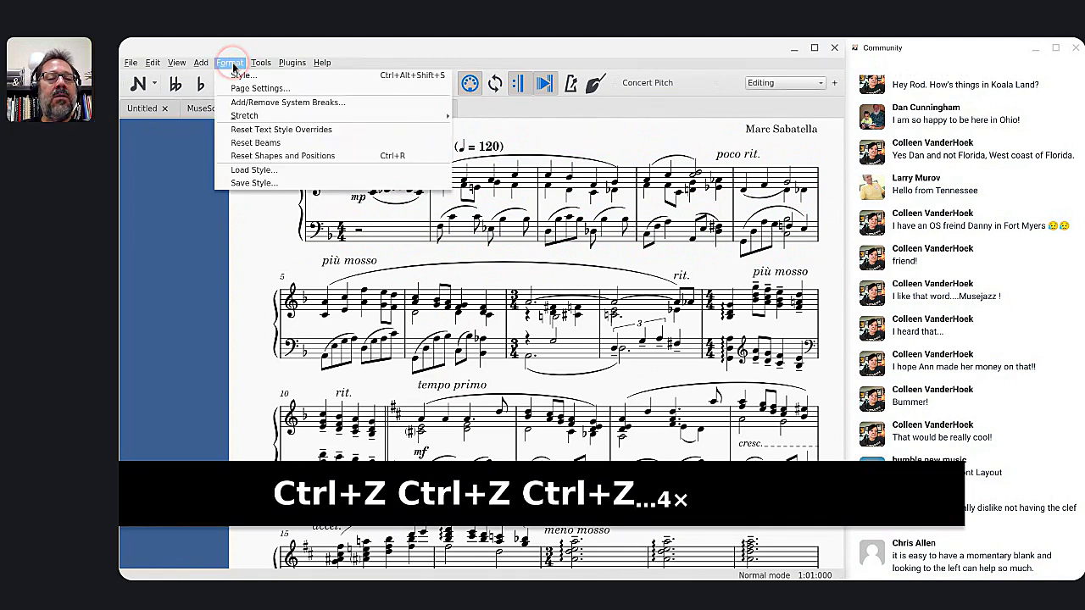
click(394, 233)
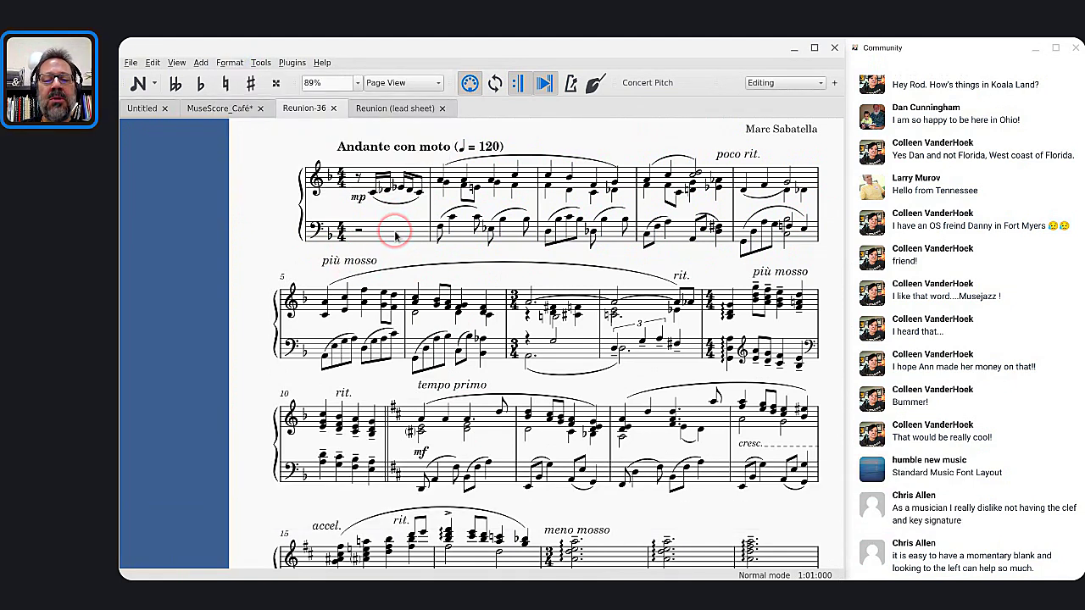
Enable Cutaway for the bass staff, set Hide when empty to Always, and check the score's systems.
right_click(395, 236)
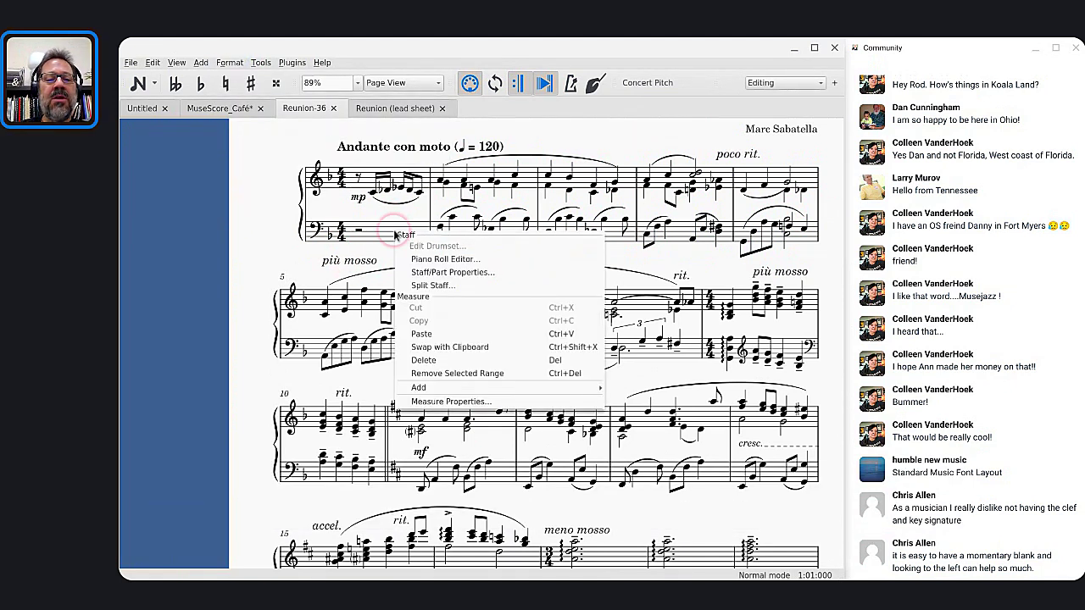
click(413, 275)
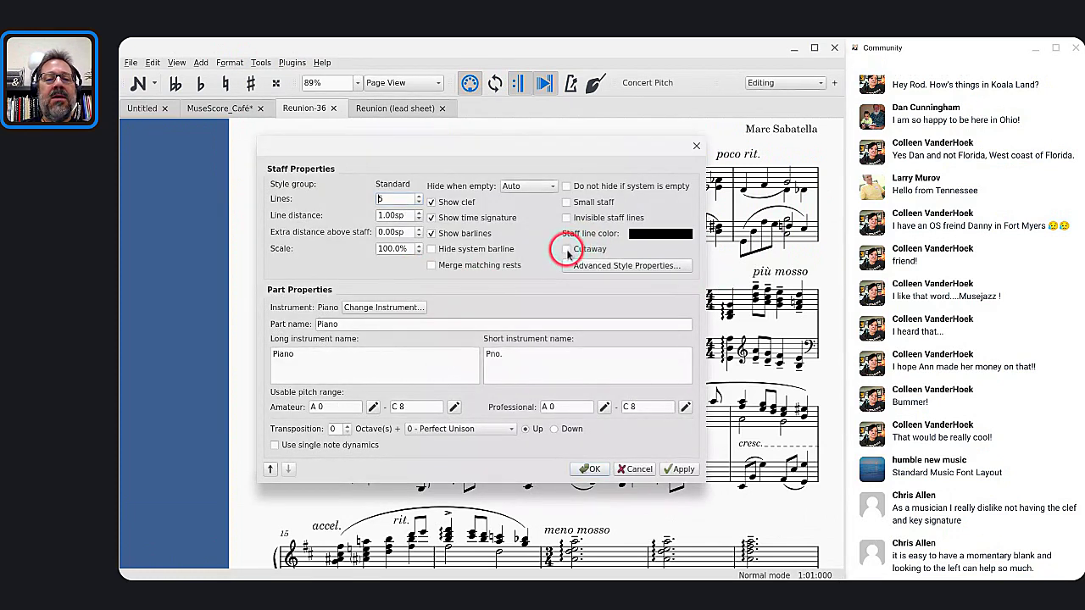
click(566, 249)
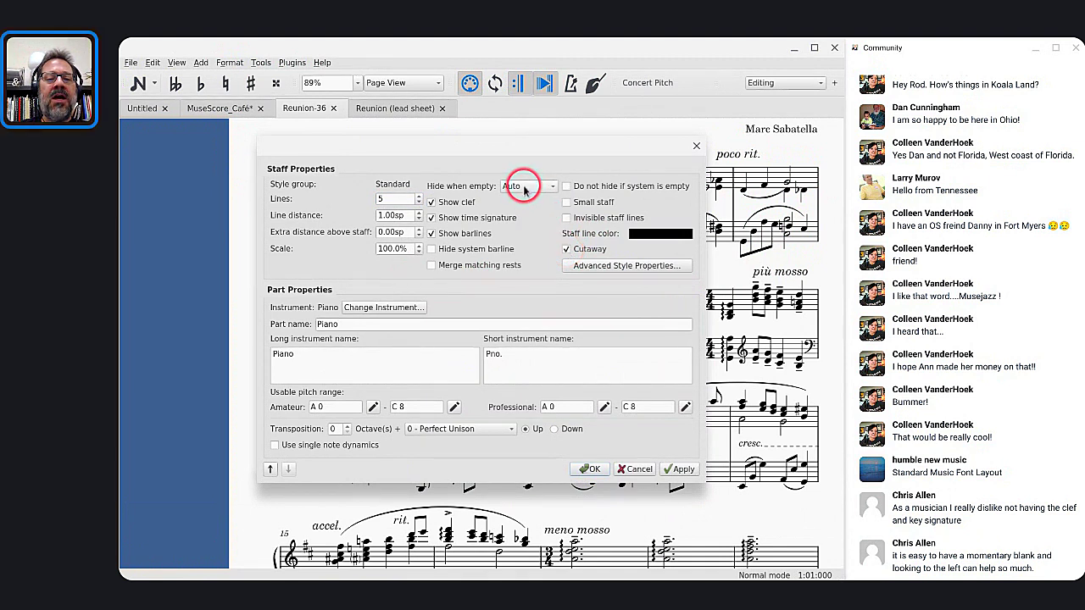
click(523, 190)
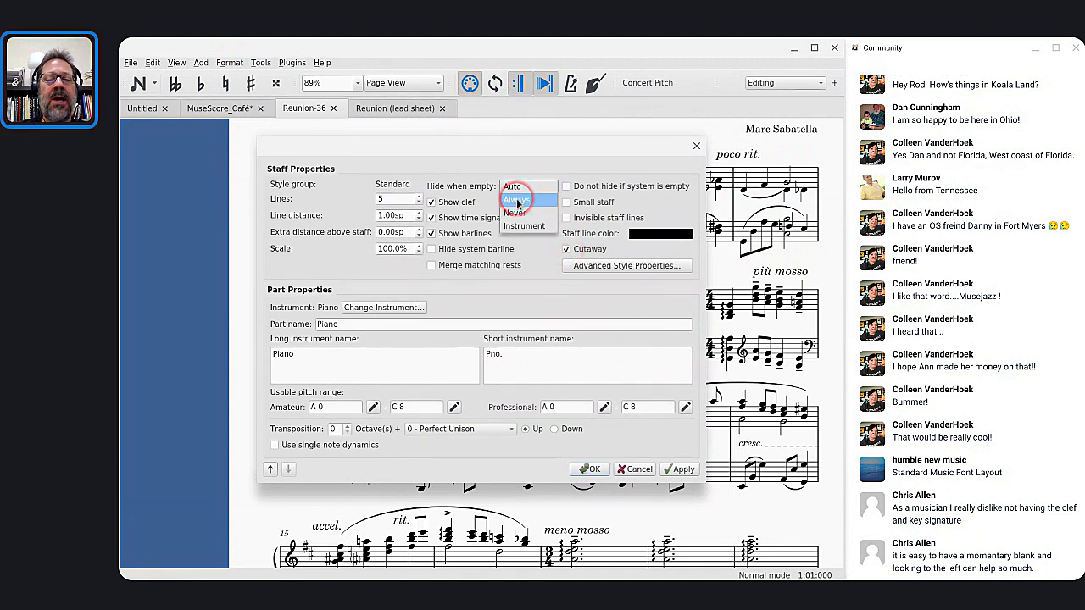
click(517, 202)
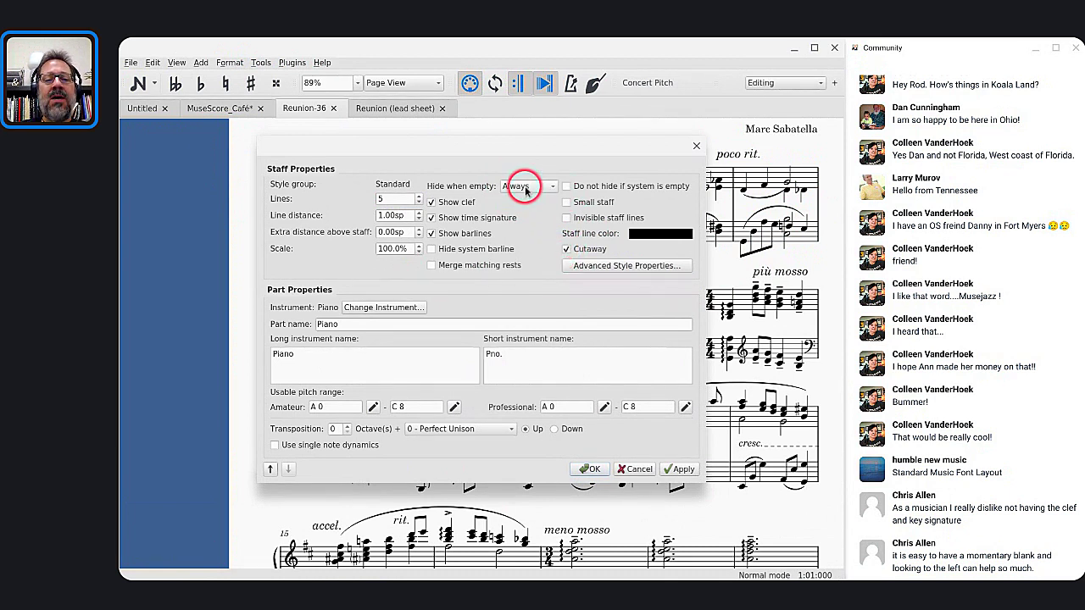
click(594, 468)
scroll(590, 370, down, 3)
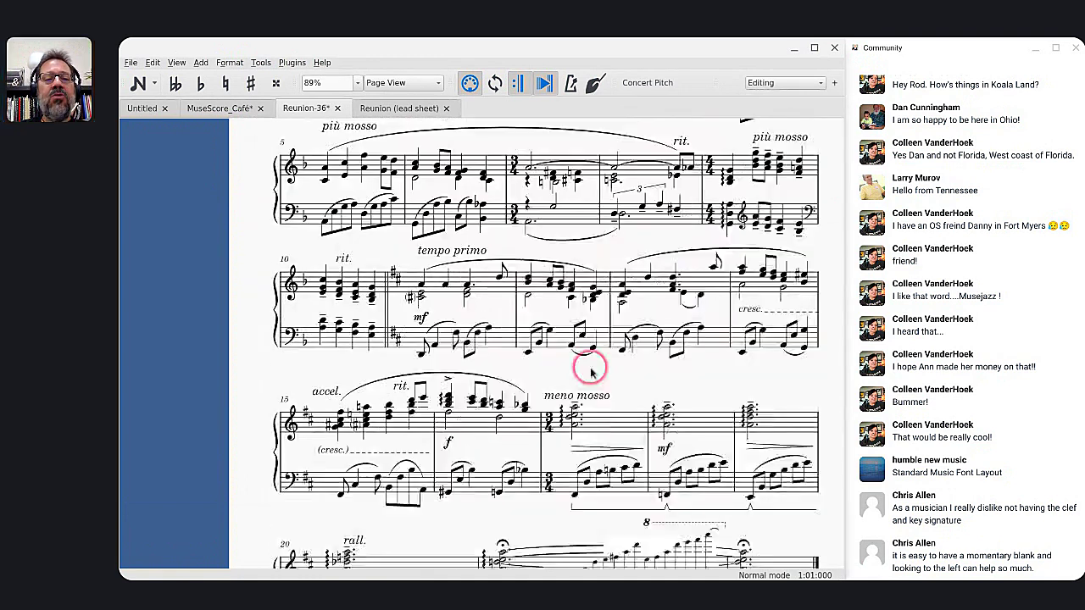
scroll(590, 370, up, 3)
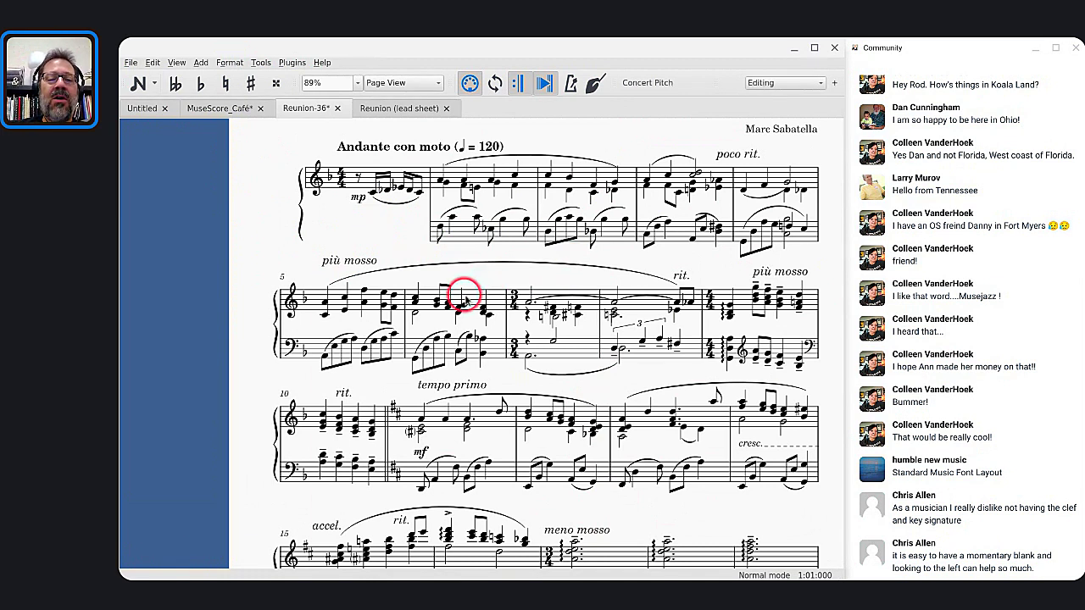
Clear the treble notes in the second system's second measure, and set the treble staff to Cutaway with Hide when empty Always.
click(471, 297)
key(BackSpace)
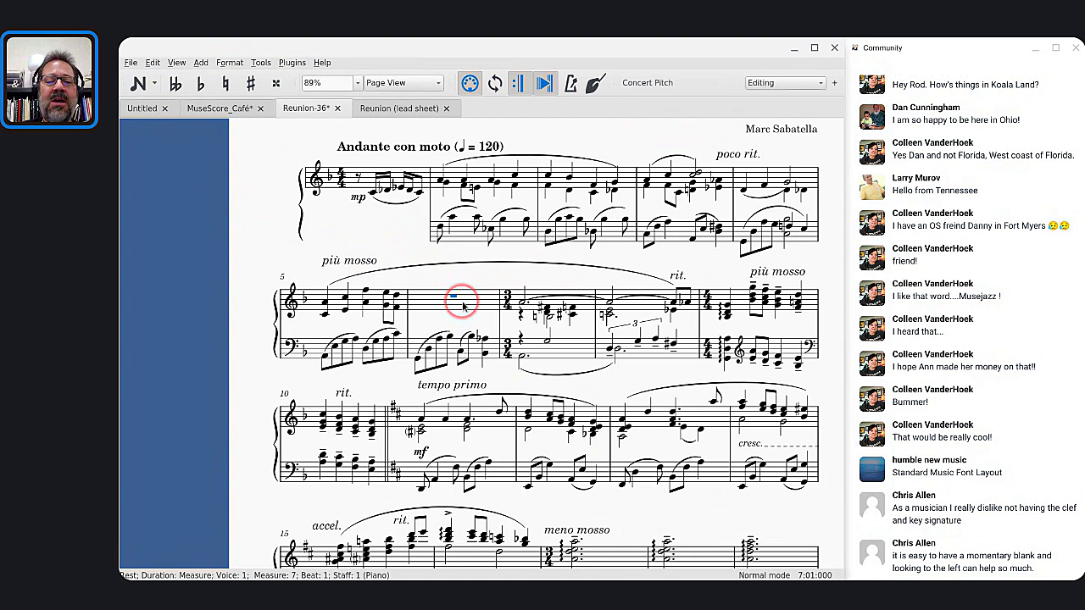
right_click(462, 306)
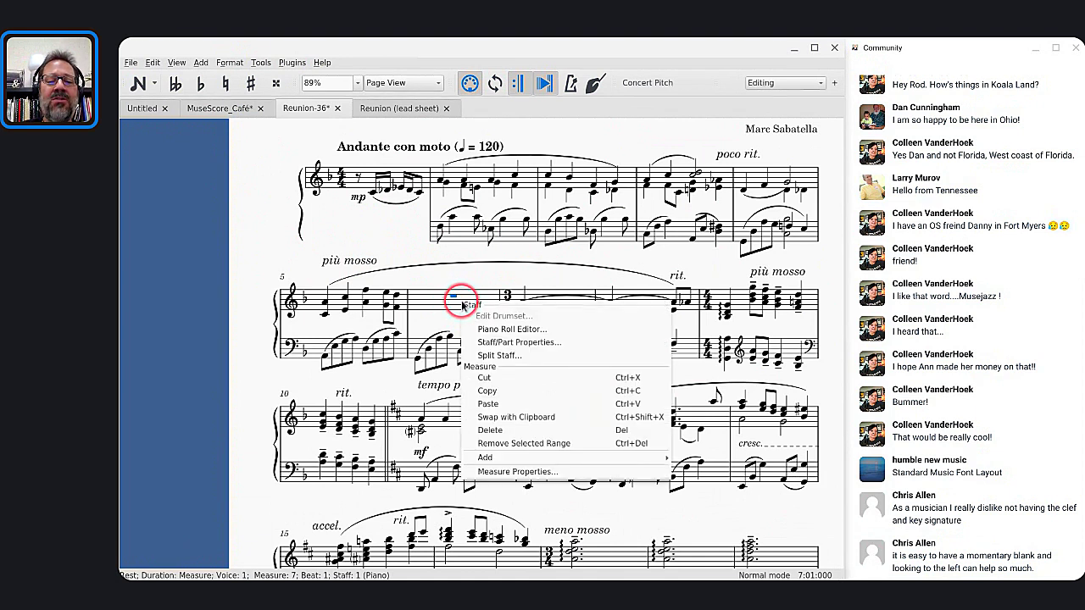
click(474, 343)
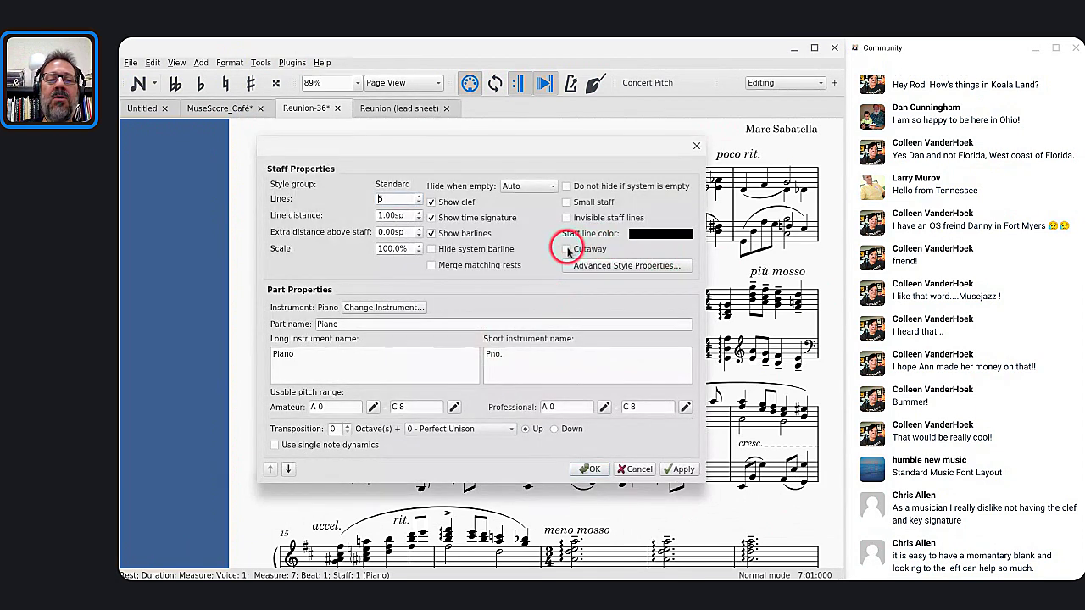
click(567, 249)
click(524, 185)
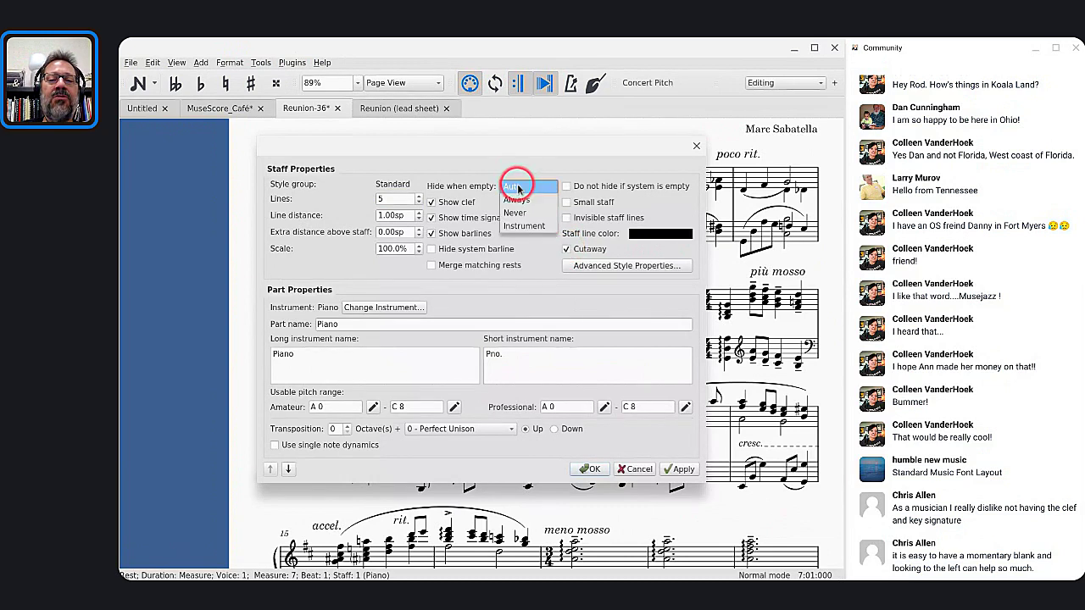
click(515, 200)
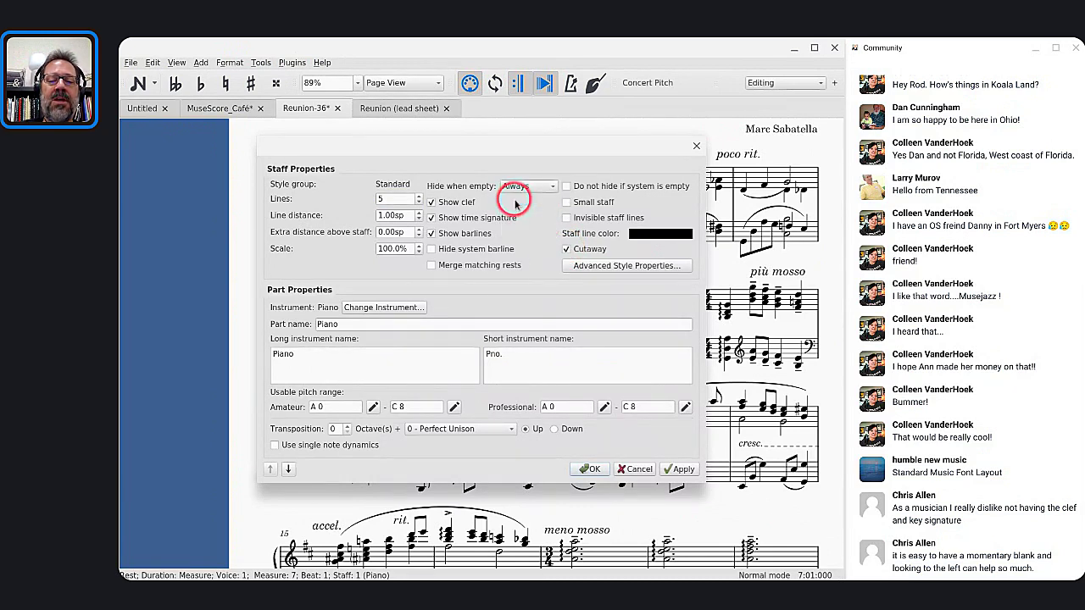
click(585, 468)
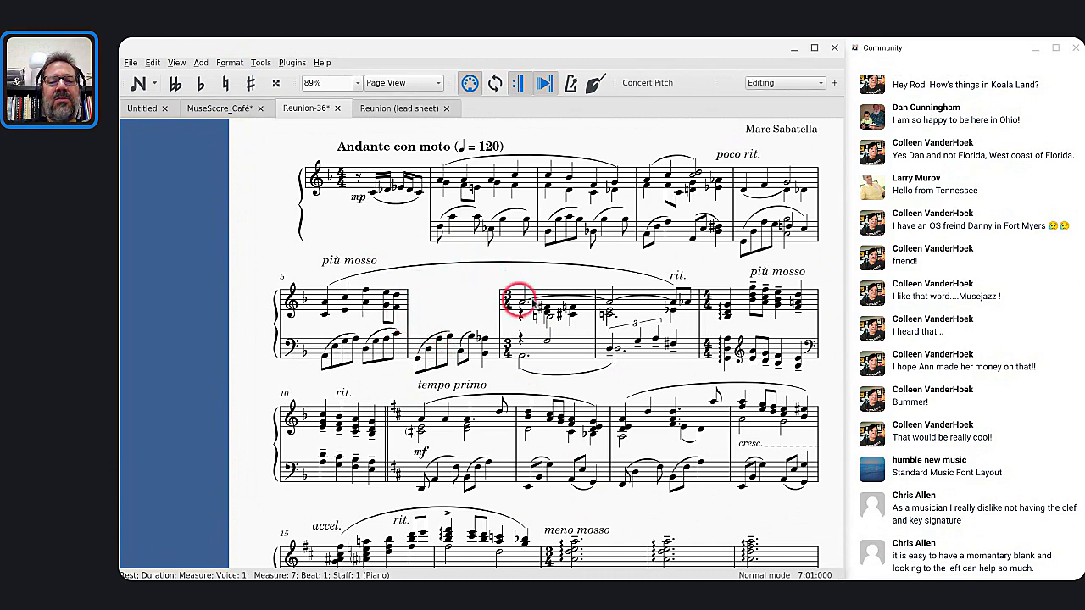
Delete the treble staff contents of the two 3/4 measures, measures 8 and 9, in the second system.
shift+click(583, 312)
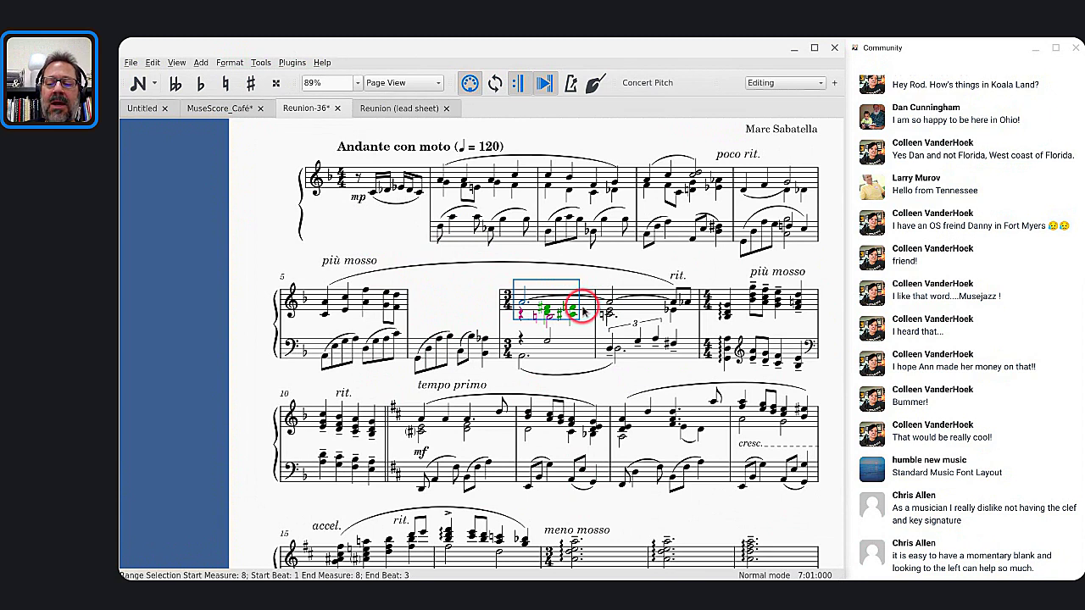
key(BackSpace)
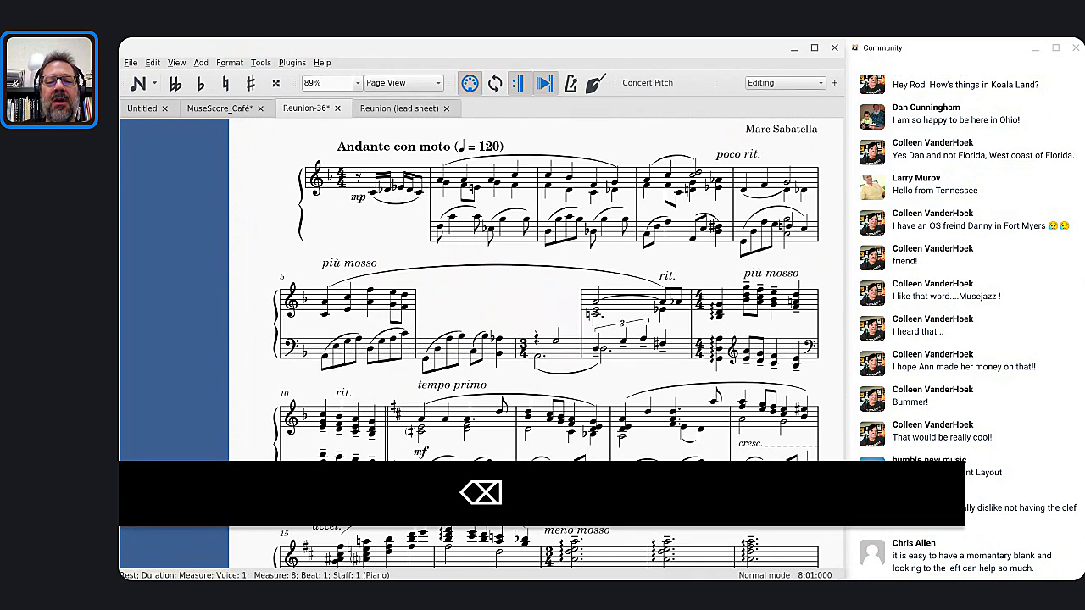
shift+click(631, 306)
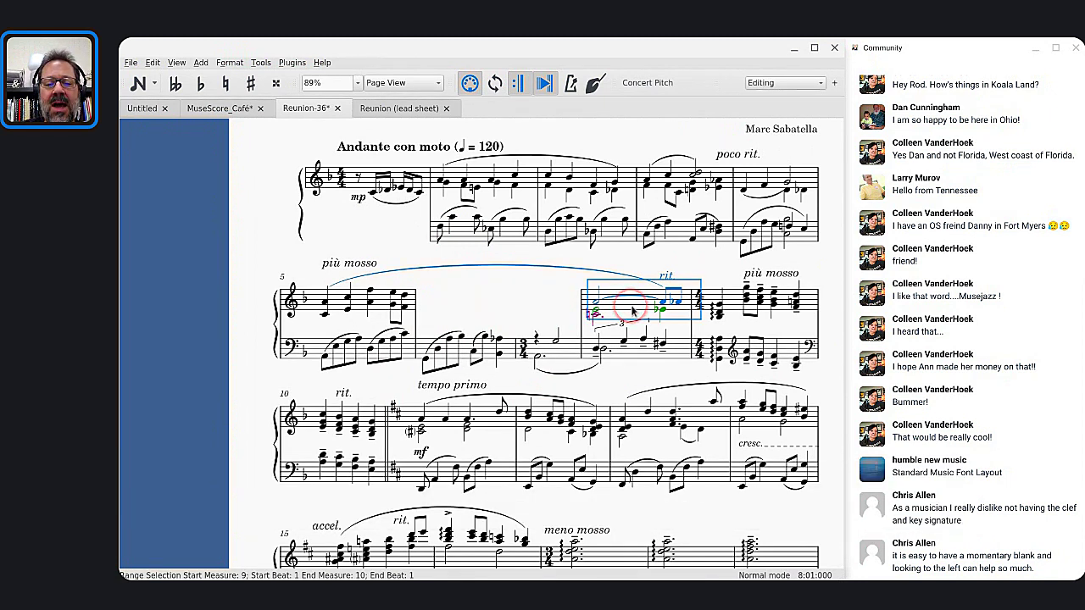
key(BackSpace)
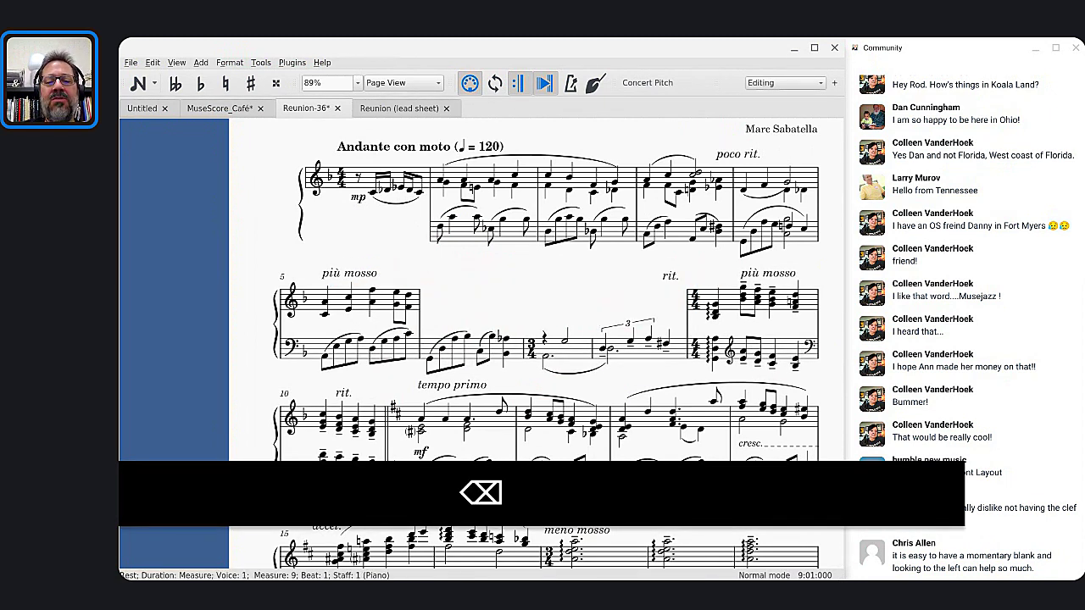
Delete the treble staff contents of the second system's last measure and first measure.
click(722, 302)
key(BackSpace)
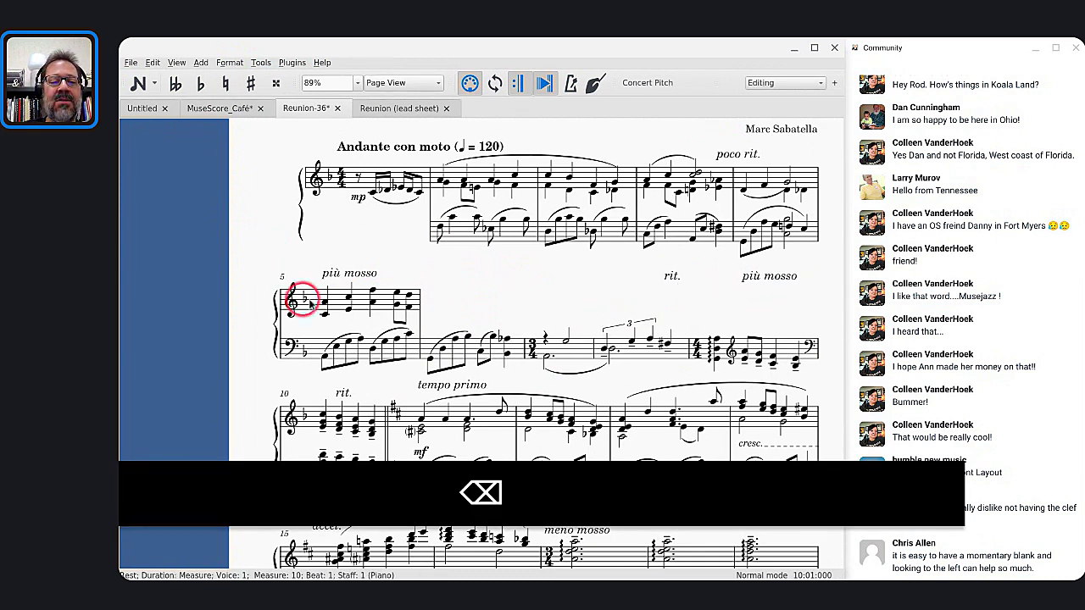
click(335, 304)
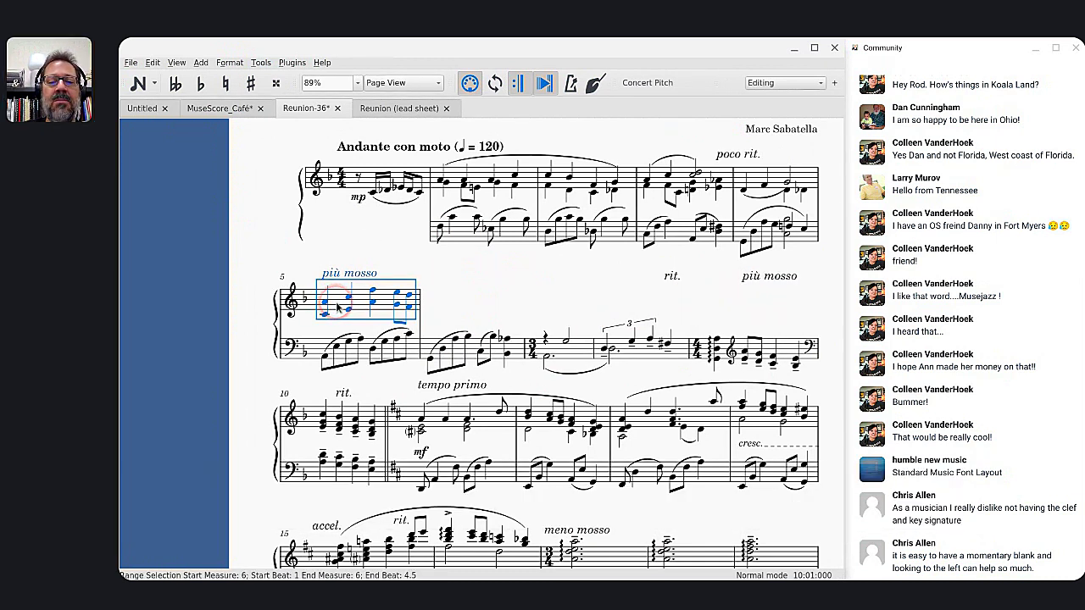
key(BackSpace)
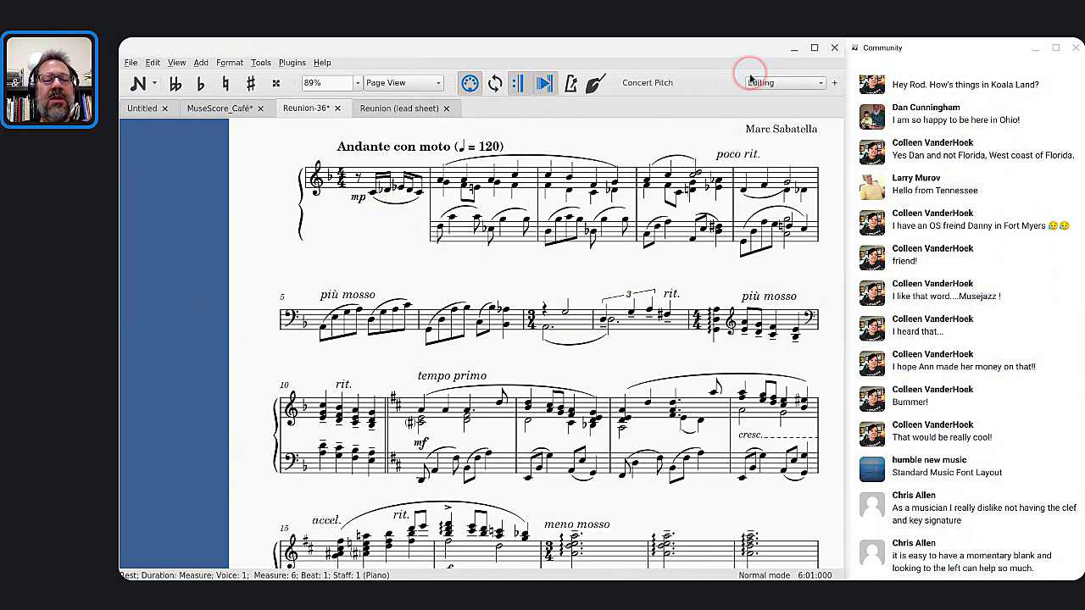
In the MuseScore_Café score, enable Hide empty staves within systems in the Score style settings.
click(219, 113)
scroll(390, 307, down, 5)
drag(392, 311, 4, 182)
scroll(477, 213, up, 1)
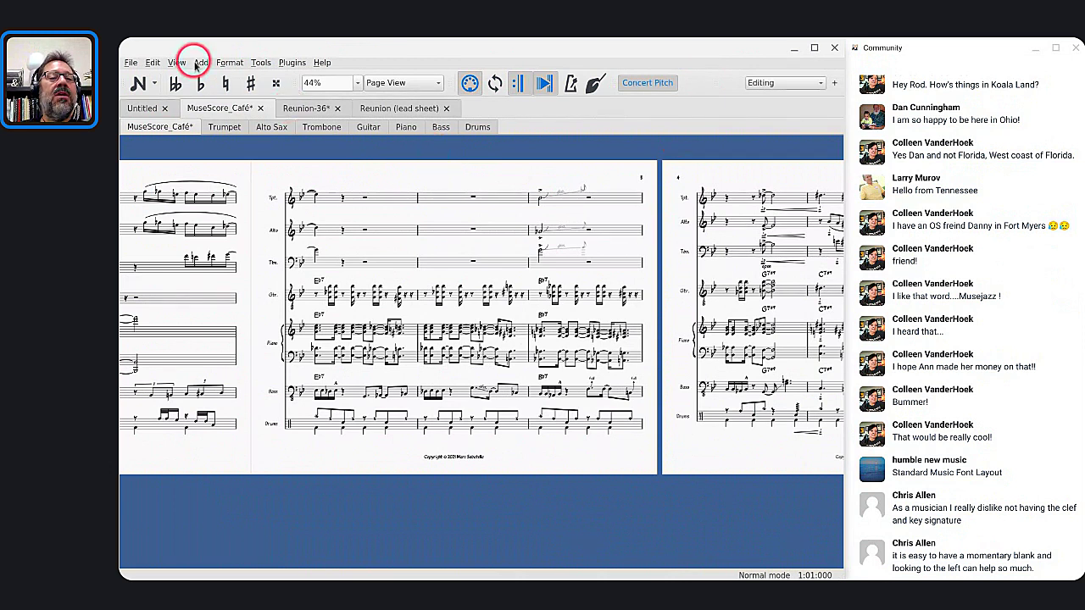
click(225, 63)
click(235, 76)
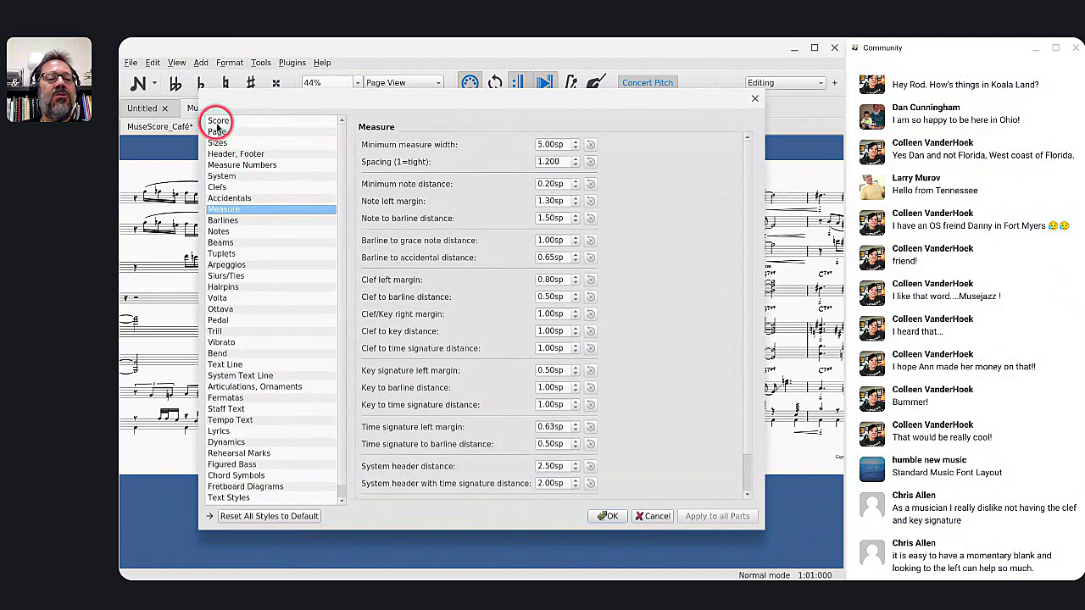
click(218, 122)
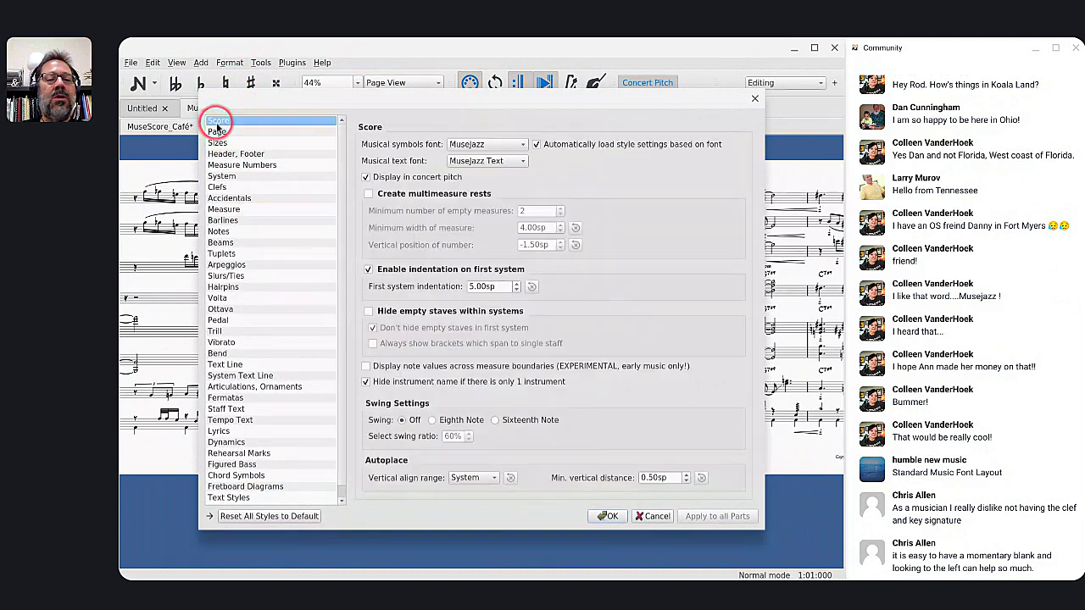
click(369, 314)
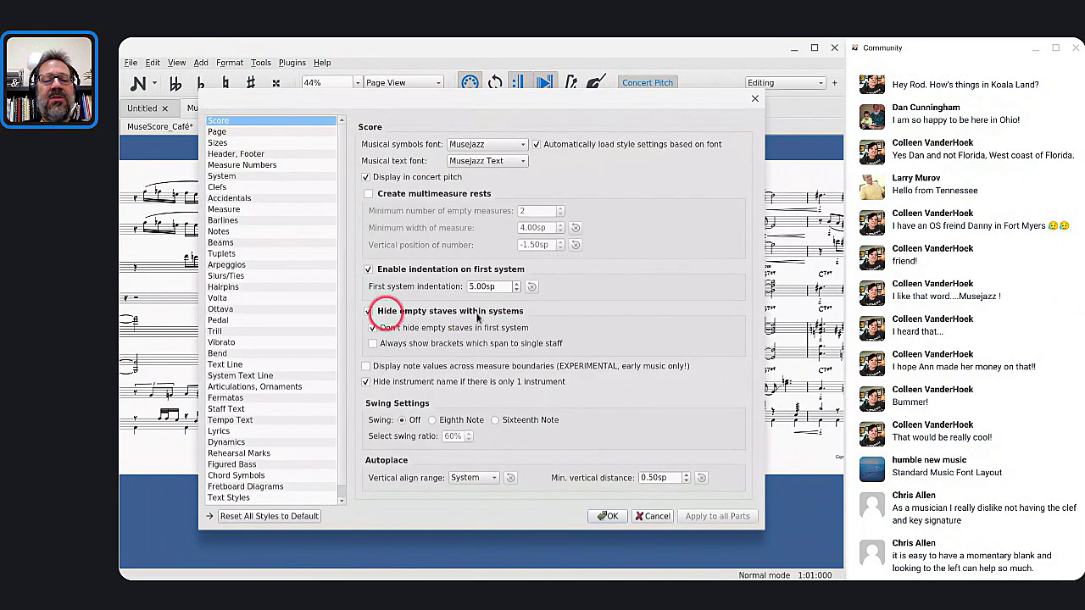
click(609, 515)
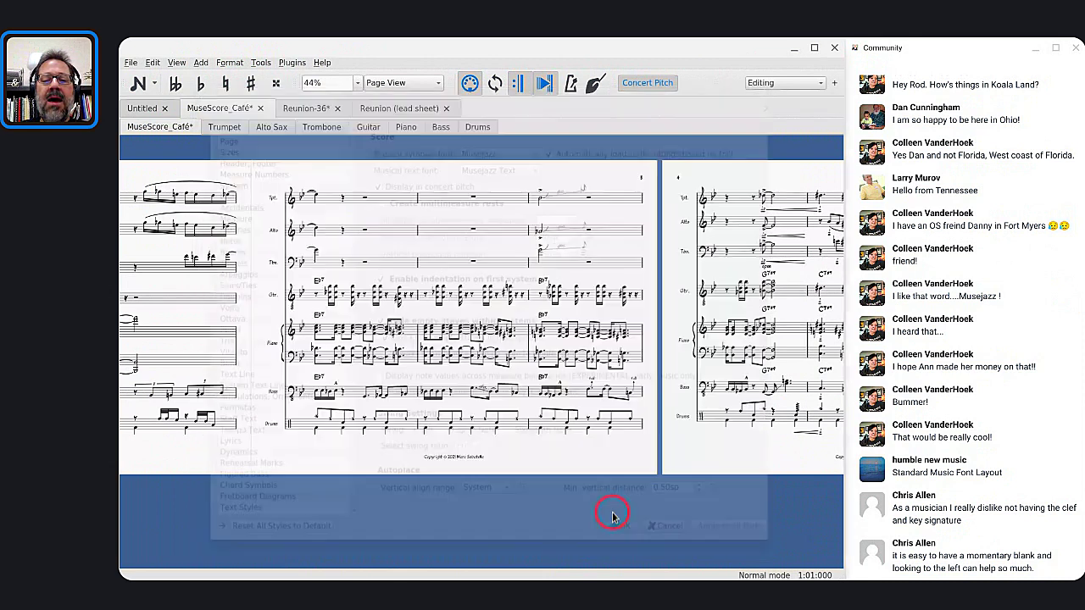
Examine the Vamp system on page 5, undoing and redoing the hiding of empty staves to compare both layouts.
scroll(536, 347, down, 3)
scroll(538, 339, up, 1)
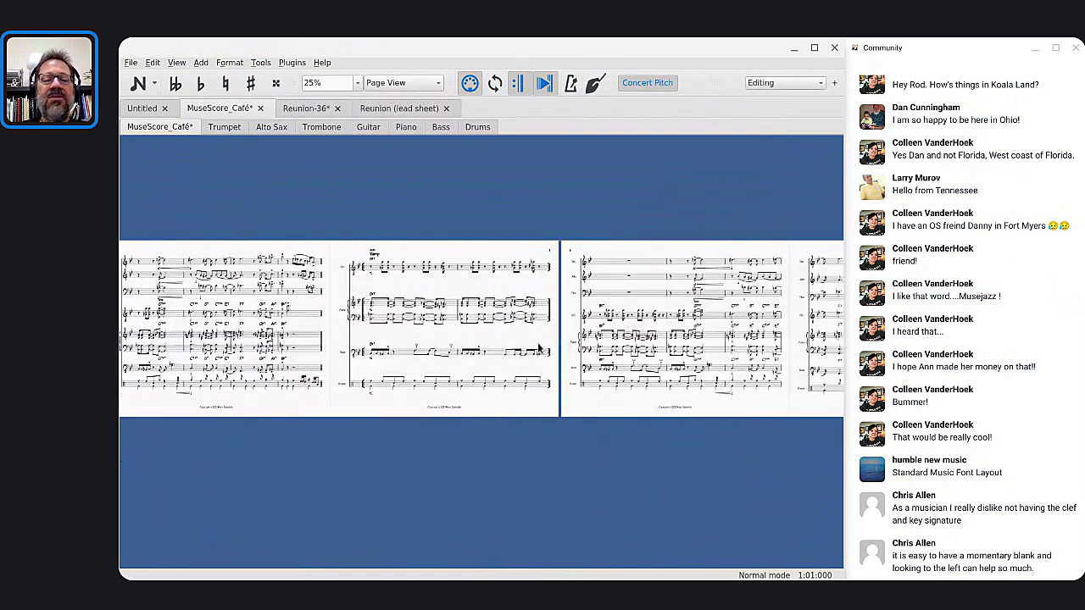
scroll(539, 332, up, 5)
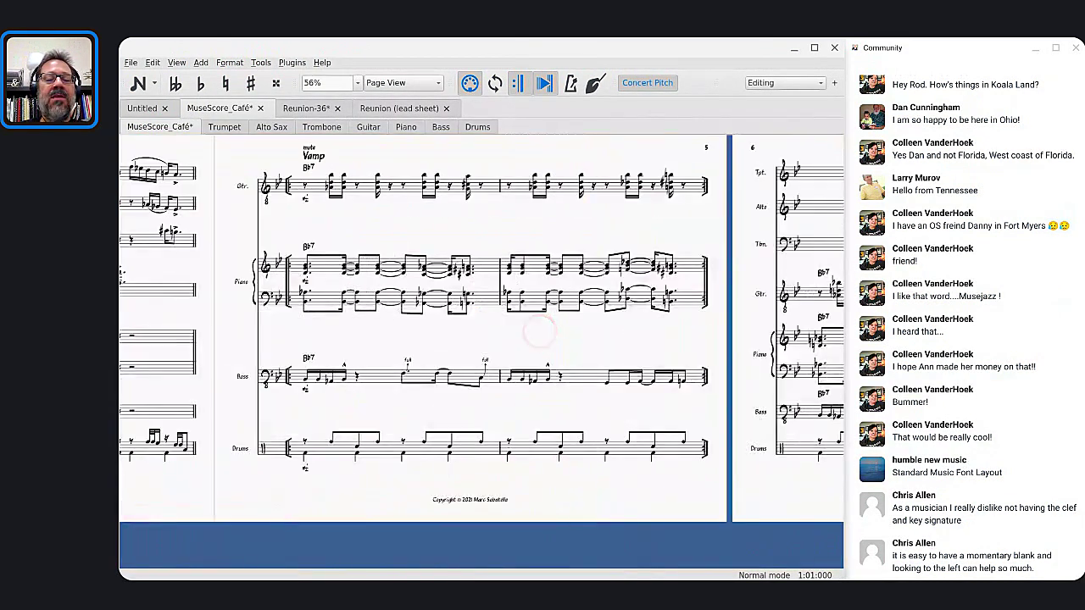
scroll(317, 164, up, 2)
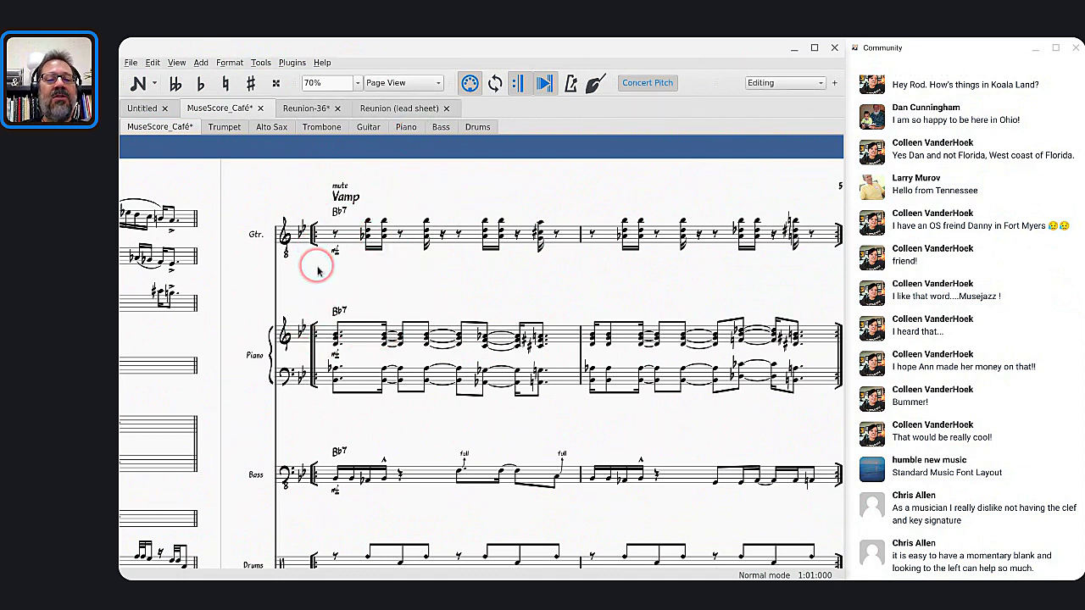
key(ctrl+z)
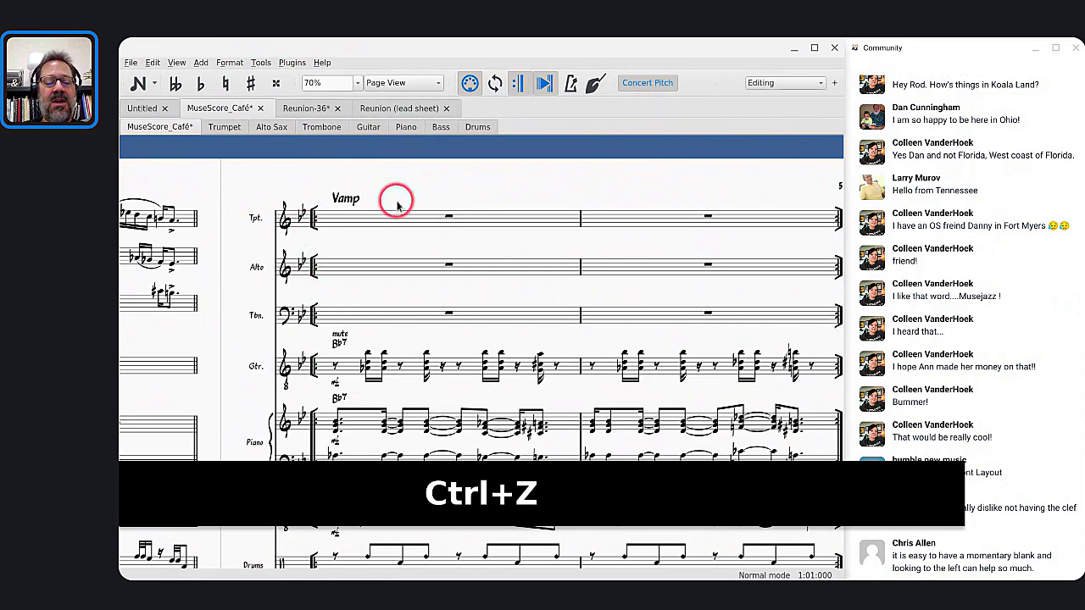
key(ctrl+shift+z)
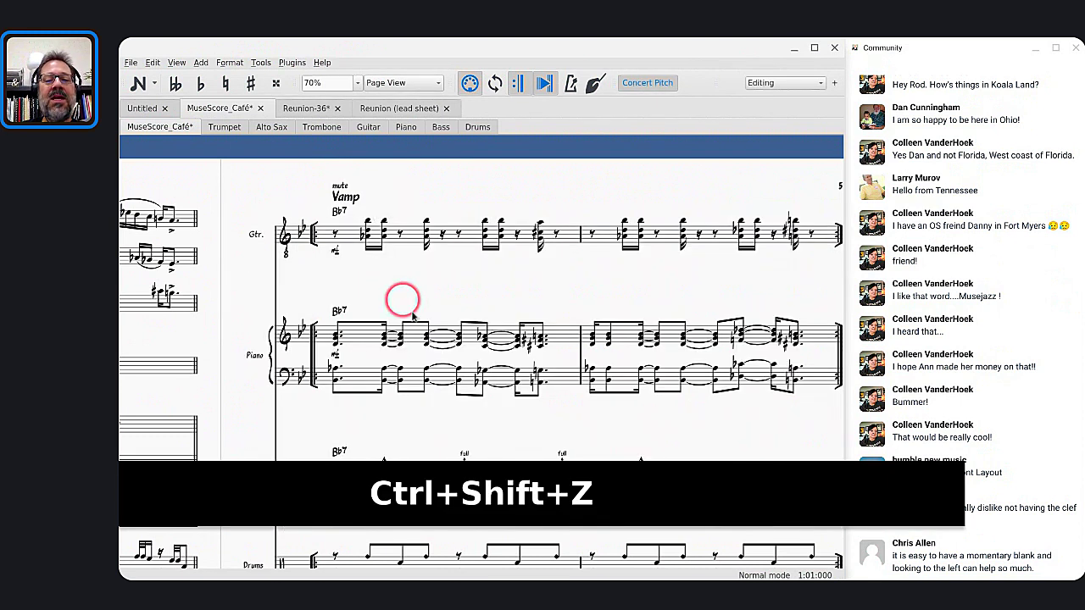
scroll(417, 269, down, 2)
scroll(418, 270, down, 3)
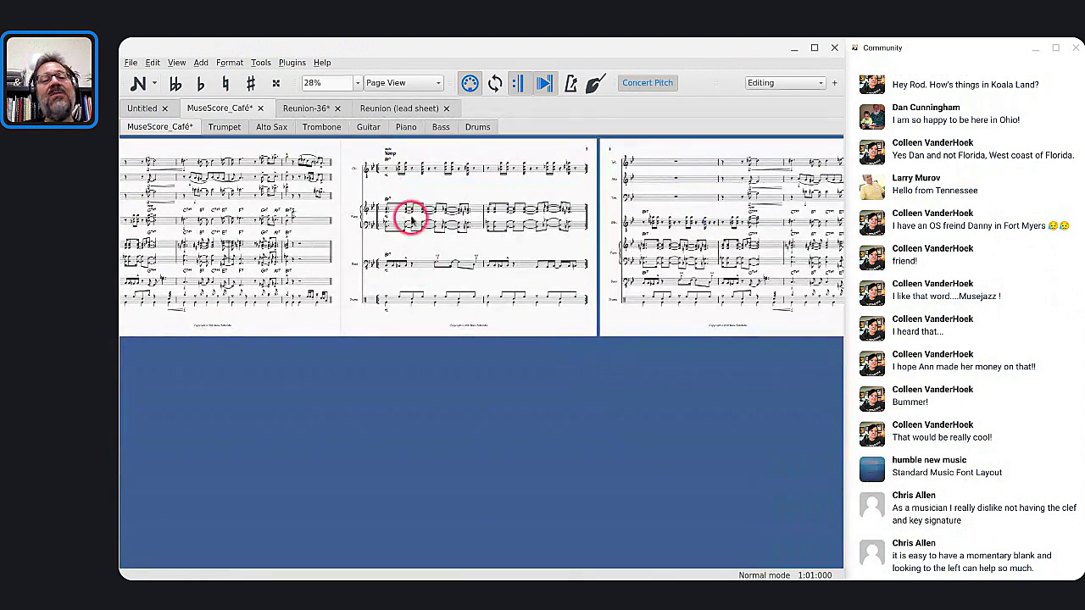
scroll(399, 182, up, 1)
scroll(403, 195, up, 1)
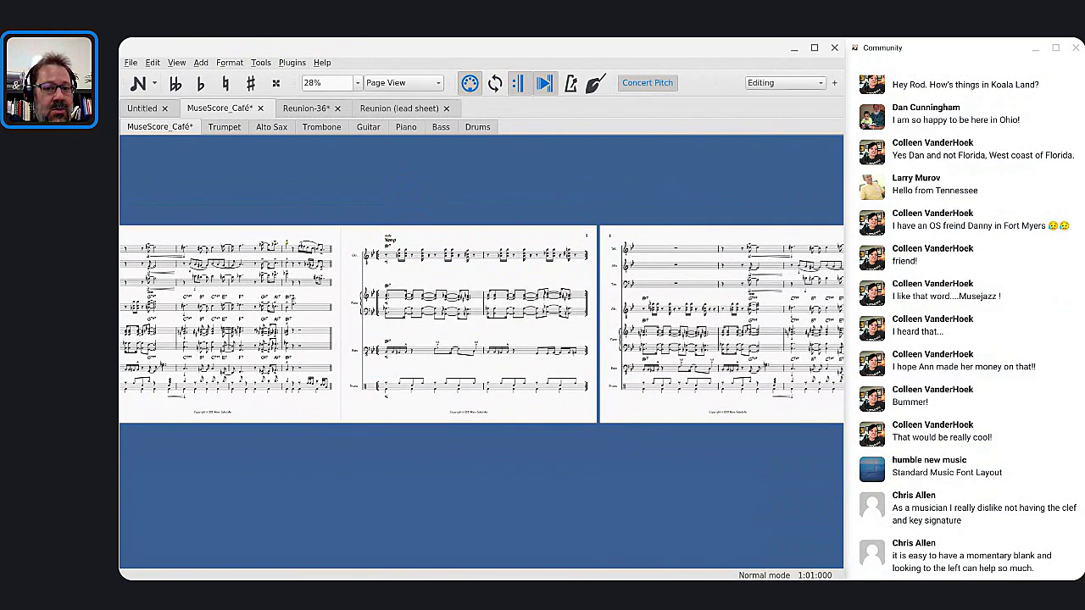
Return to the start of the MuseScore_Café score and play it back.
click(363, 314)
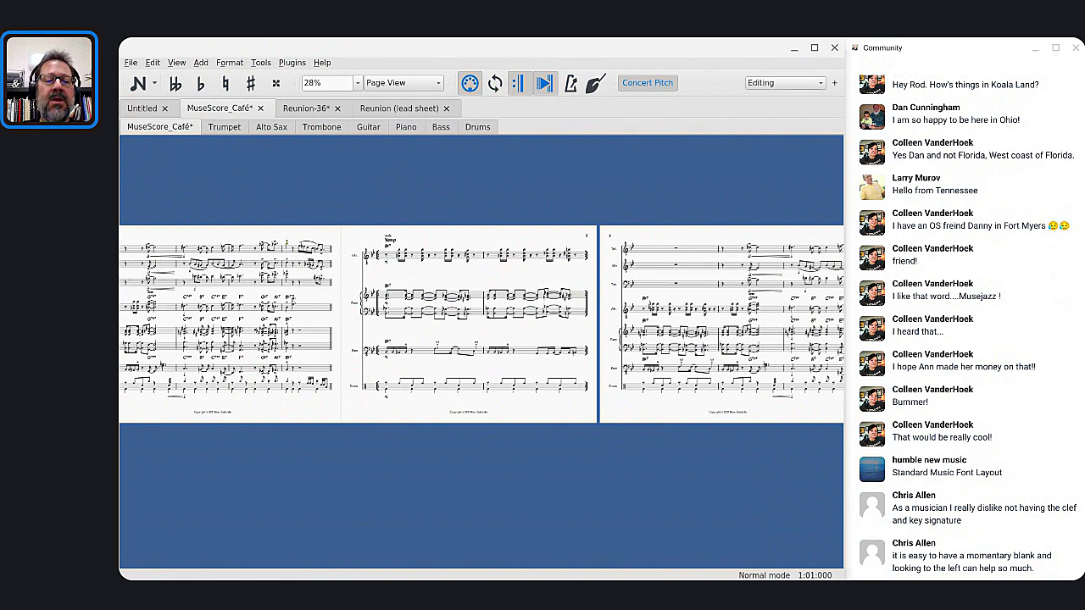
key(Home)
scroll(877, 263, up, 3)
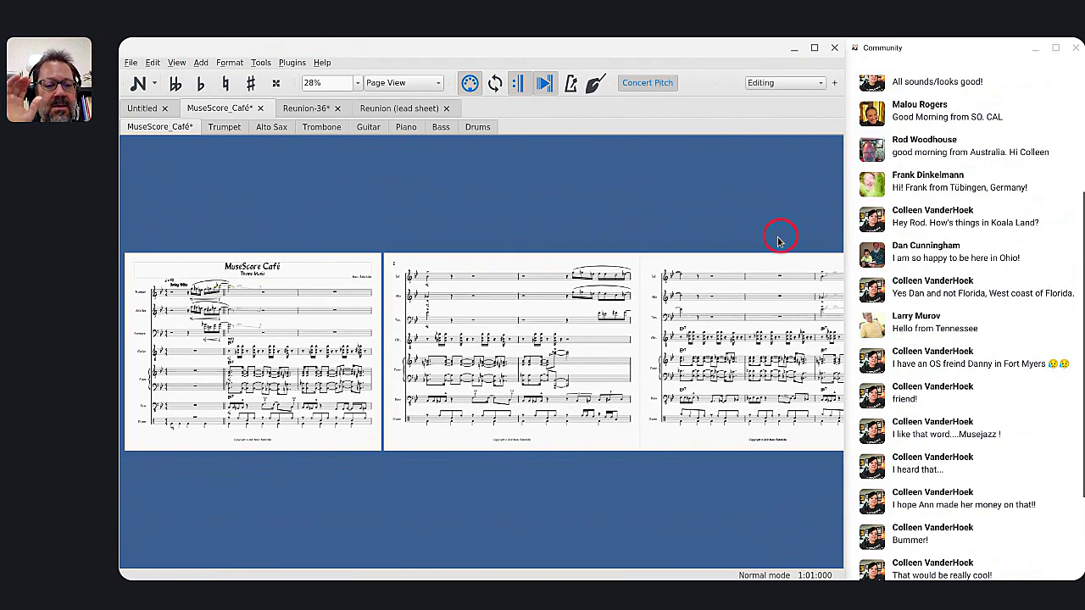
key(ctrl+Home)
key(space)
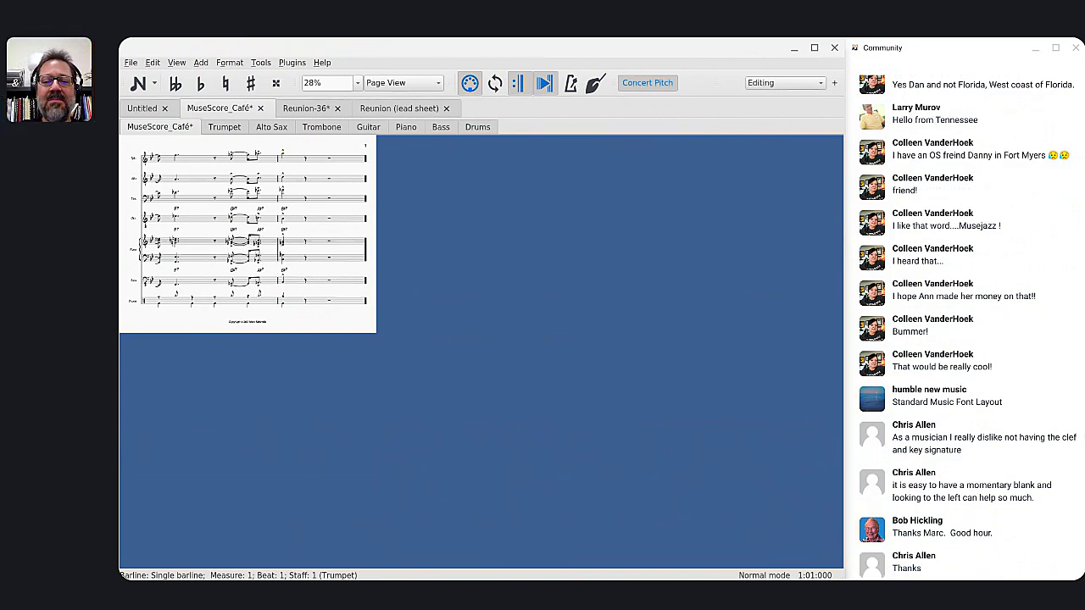
Switch to the Community - MuseScore Café stream window and end the live stream.
key(alt+Tab)
key(alt+Tab)
key(alt+Tab)
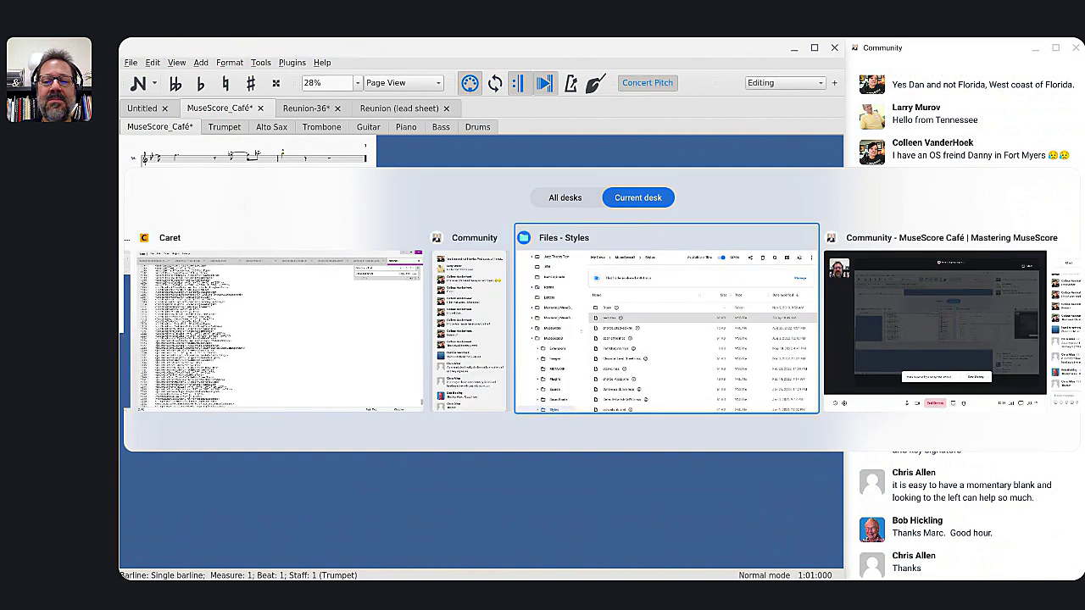
click(891, 310)
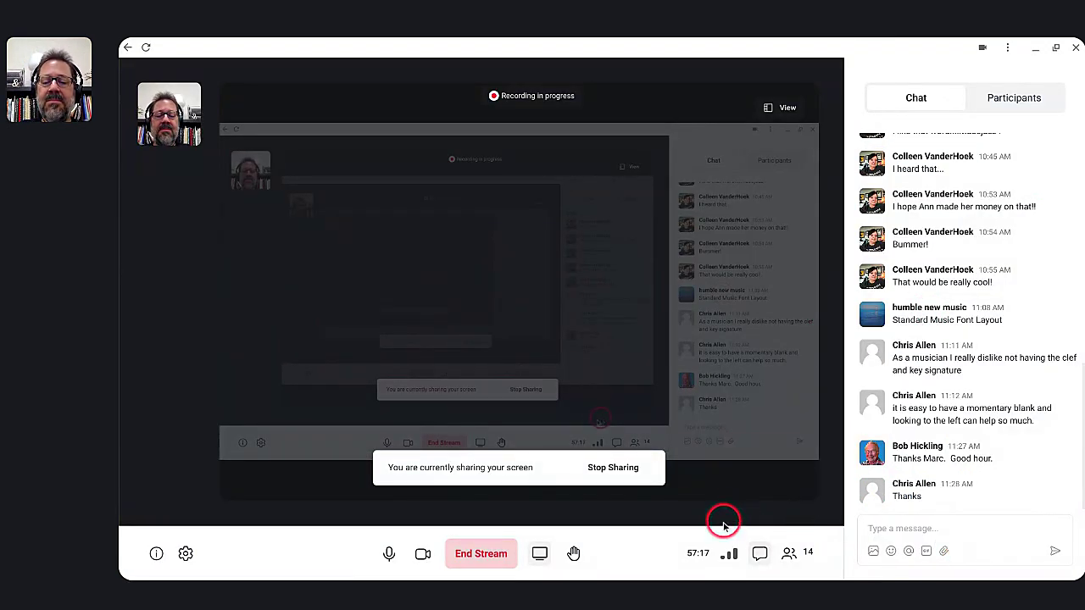
click(481, 553)
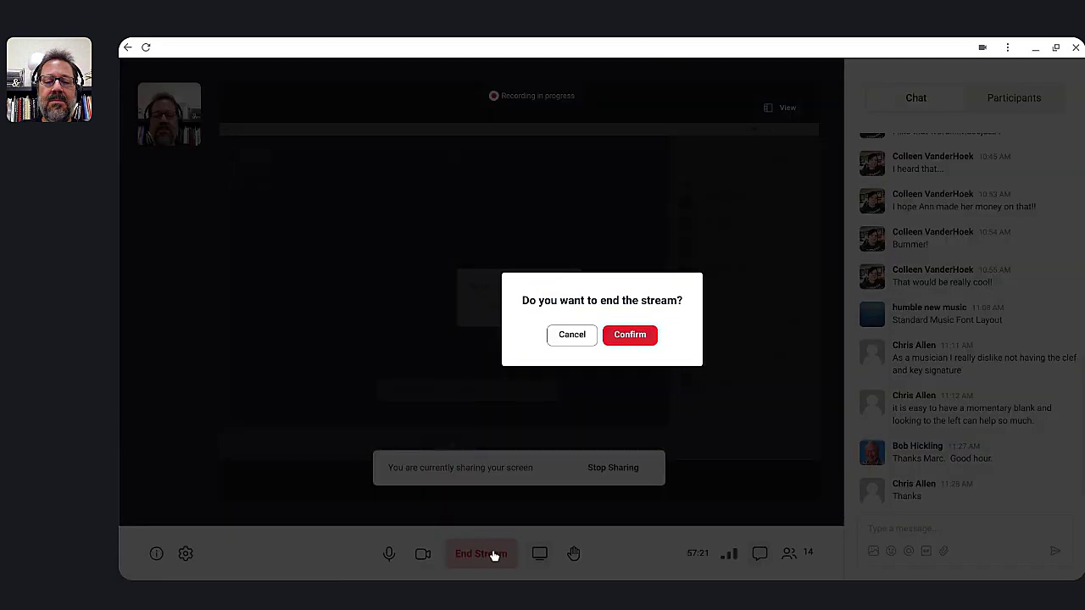
click(627, 335)
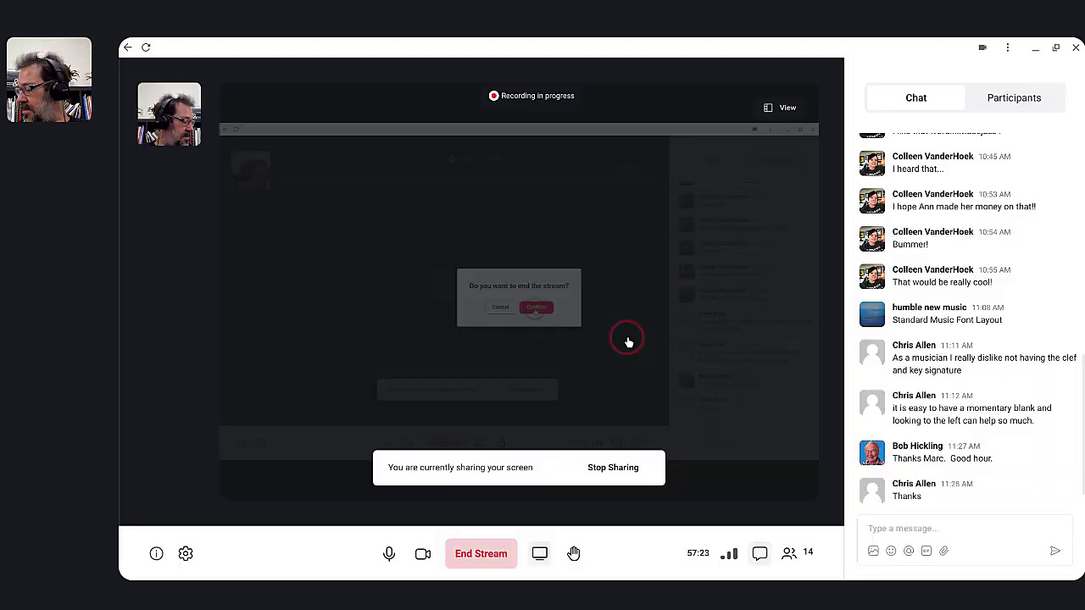